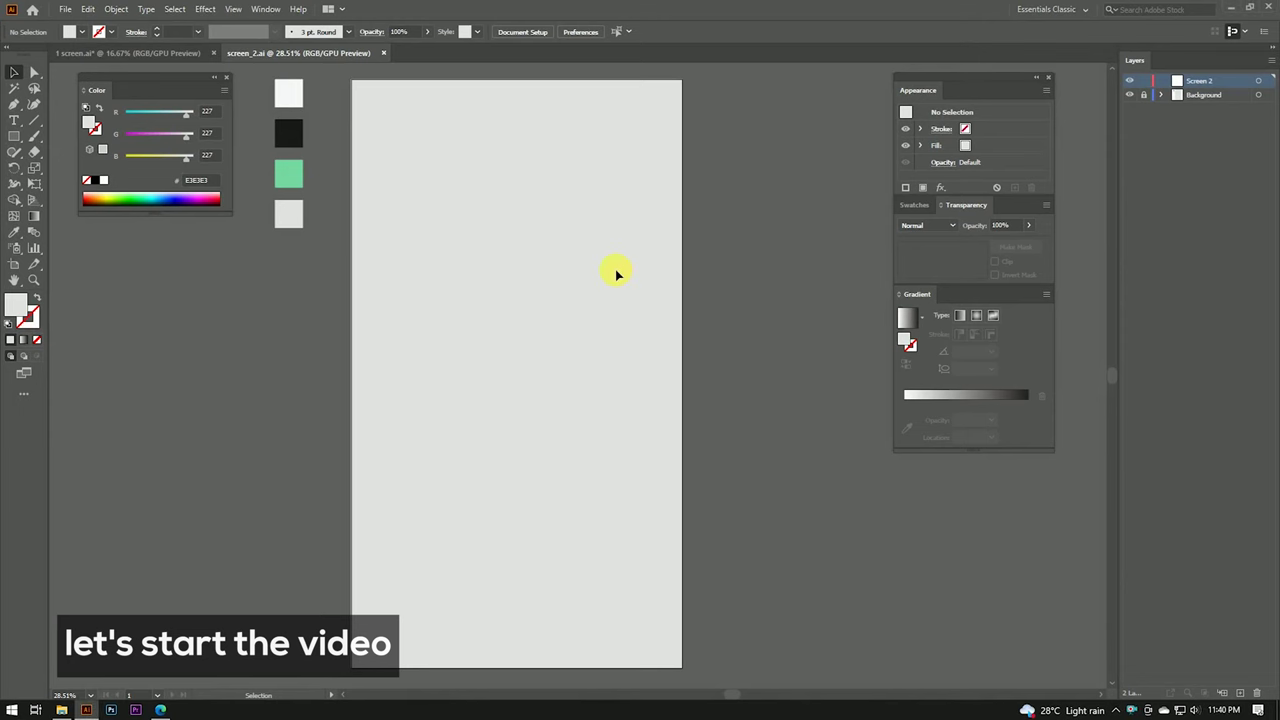
Step: Create a 1016 × 1976 px rectangle on the artboard
{"action": "scroll", "coordinate": [616, 274], "scroll_direction": "left", "scroll_amount": 1}
{"action": "key", "text": "ctrl+minus"}
{"action": "key", "text": "ctrl+minus"}
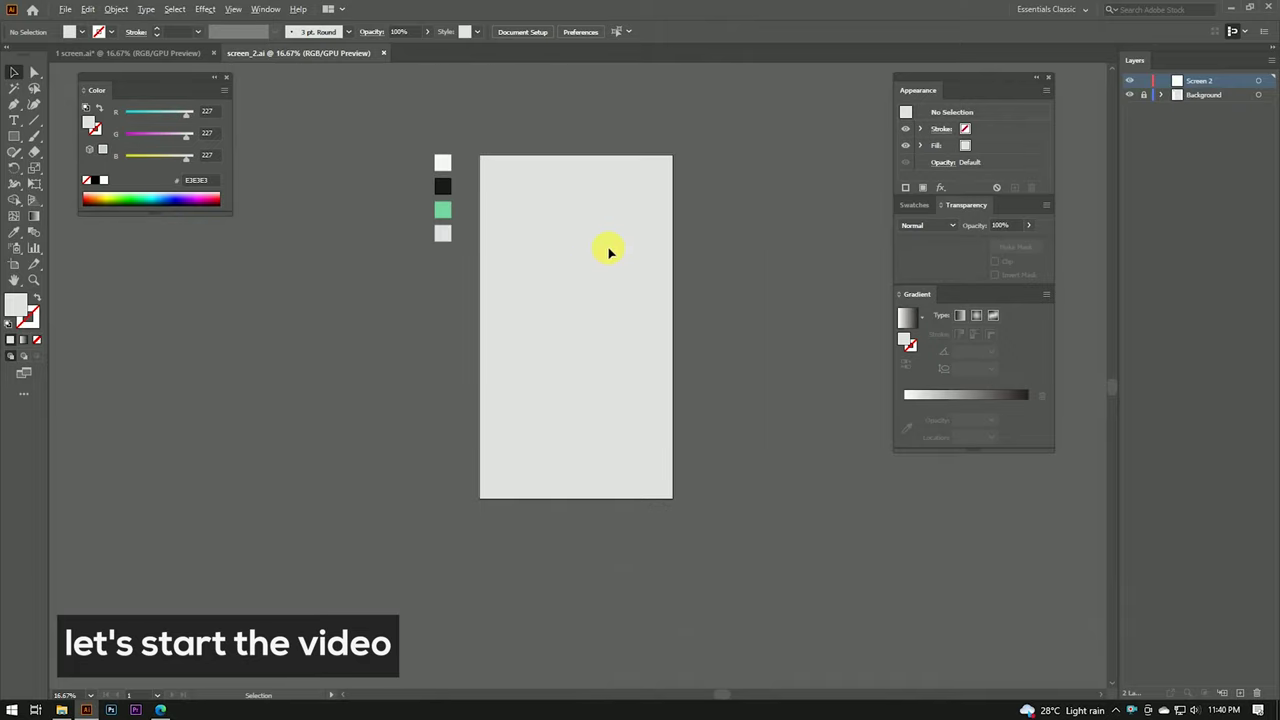
{"action": "scroll", "coordinate": [605, 252], "scroll_direction": "up", "scroll_amount": 3}
{"action": "scroll", "coordinate": [580, 257], "scroll_direction": "down", "scroll_amount": 2}
{"action": "scroll", "coordinate": [585, 248], "scroll_direction": "right", "scroll_amount": 1}
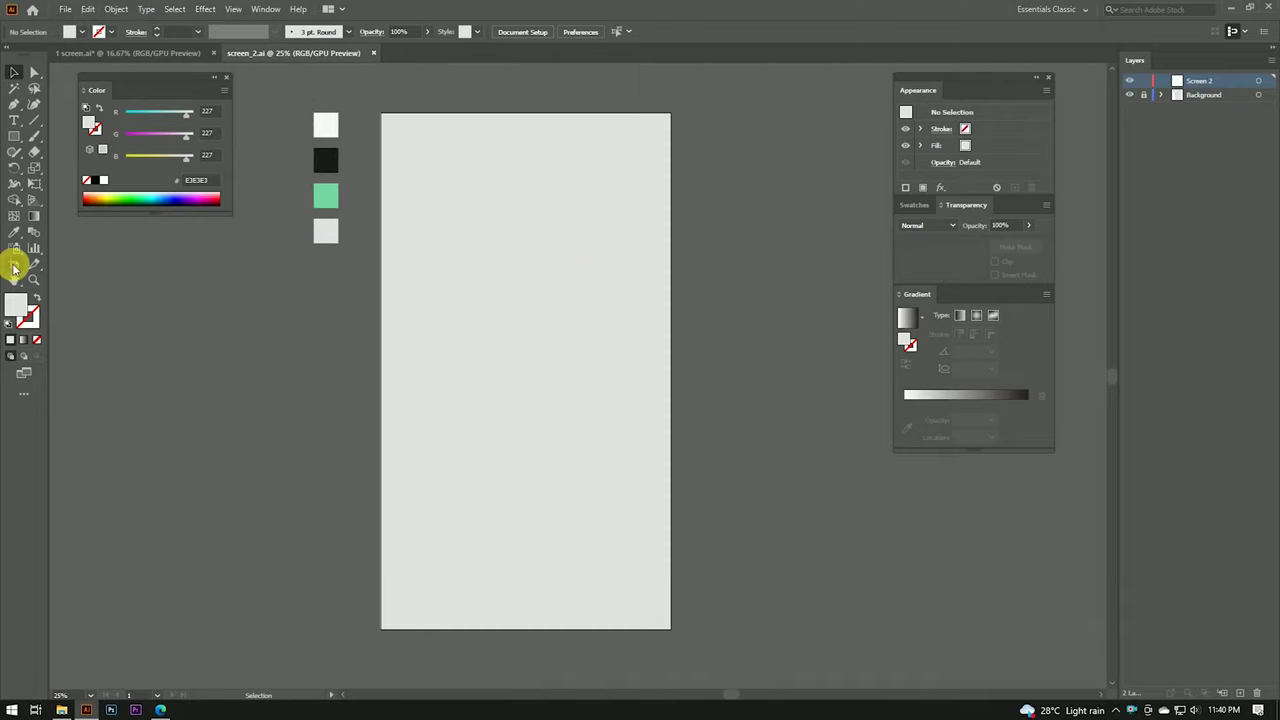
{"action": "left_click", "coordinate": [483, 257]}
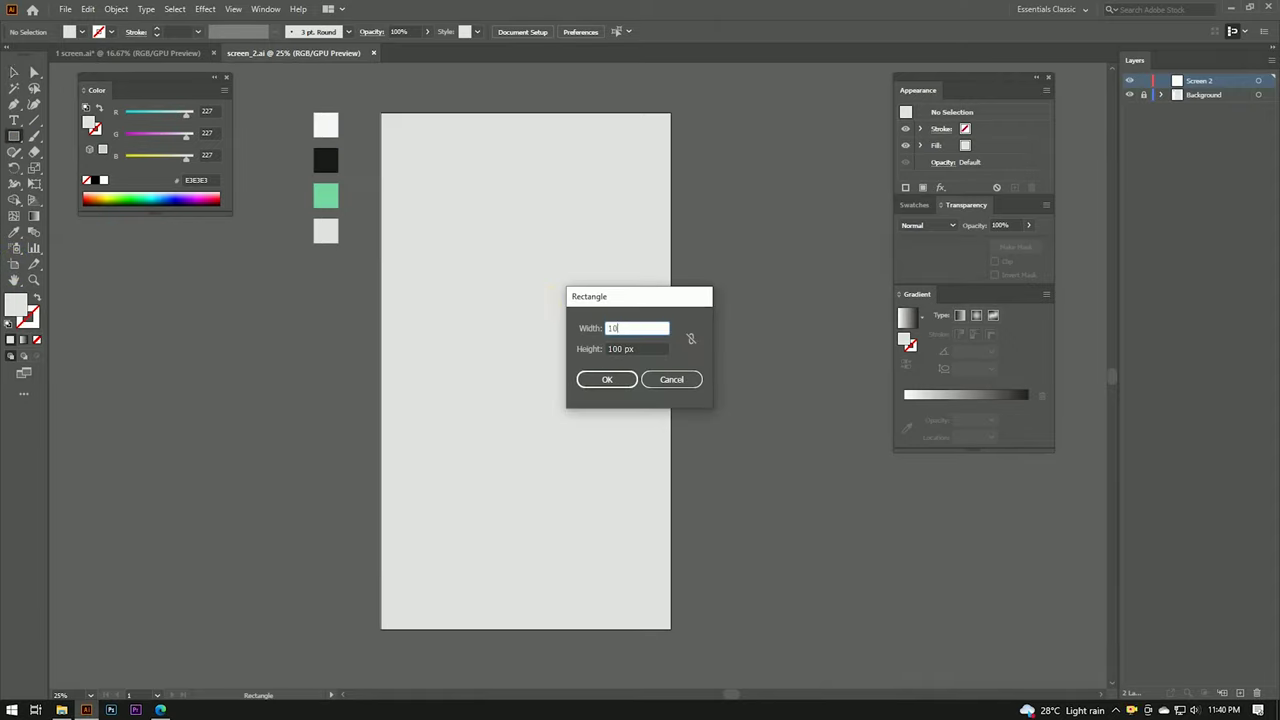
{"action": "key", "text": "Tab"}
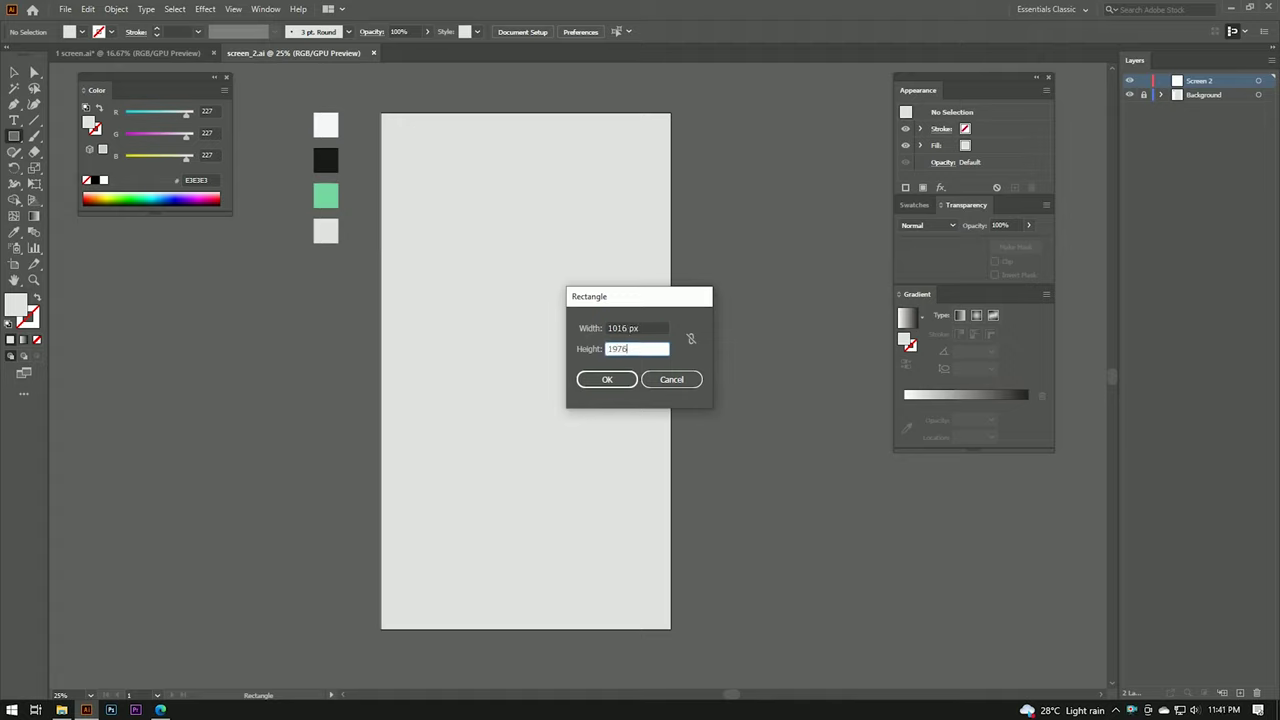
{"action": "left_click", "coordinate": [580, 384]}
Step: Centre the rectangle horizontally and vertically on the artboard and round all its corners
{"action": "key", "text": "v"}
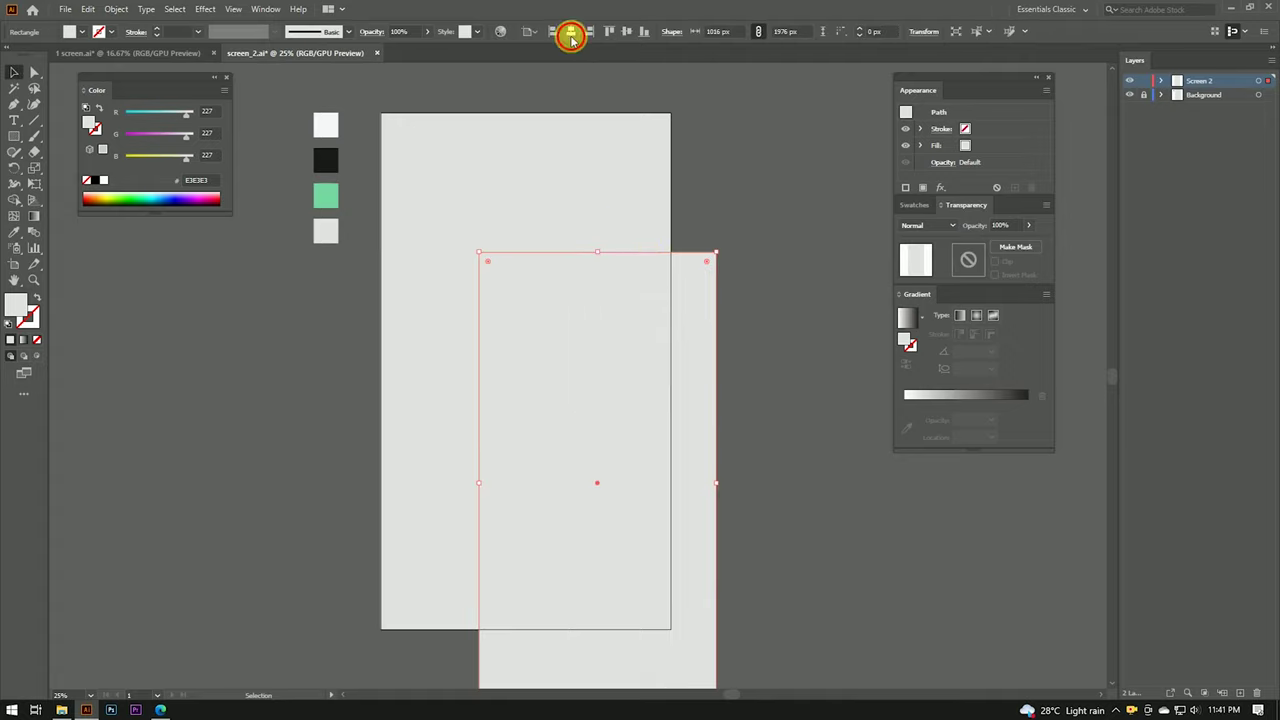
{"action": "left_click", "coordinate": [627, 31]}
{"action": "left_click", "coordinate": [627, 31]}
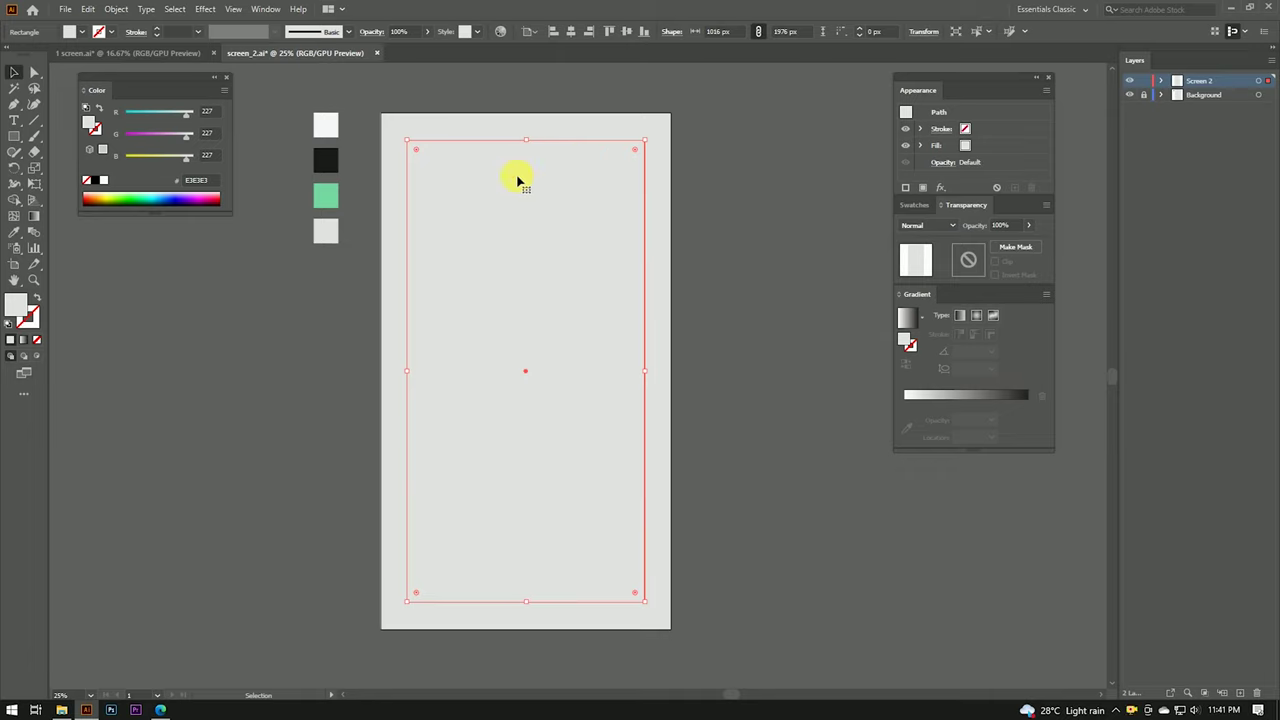
{"action": "mouse_move", "coordinate": [418, 153]}
{"action": "left_mouse_down"}
{"action": "mouse_move", "coordinate": [432, 165]}
{"action": "mouse_move", "coordinate": [422, 160]}
{"action": "left_mouse_up"}
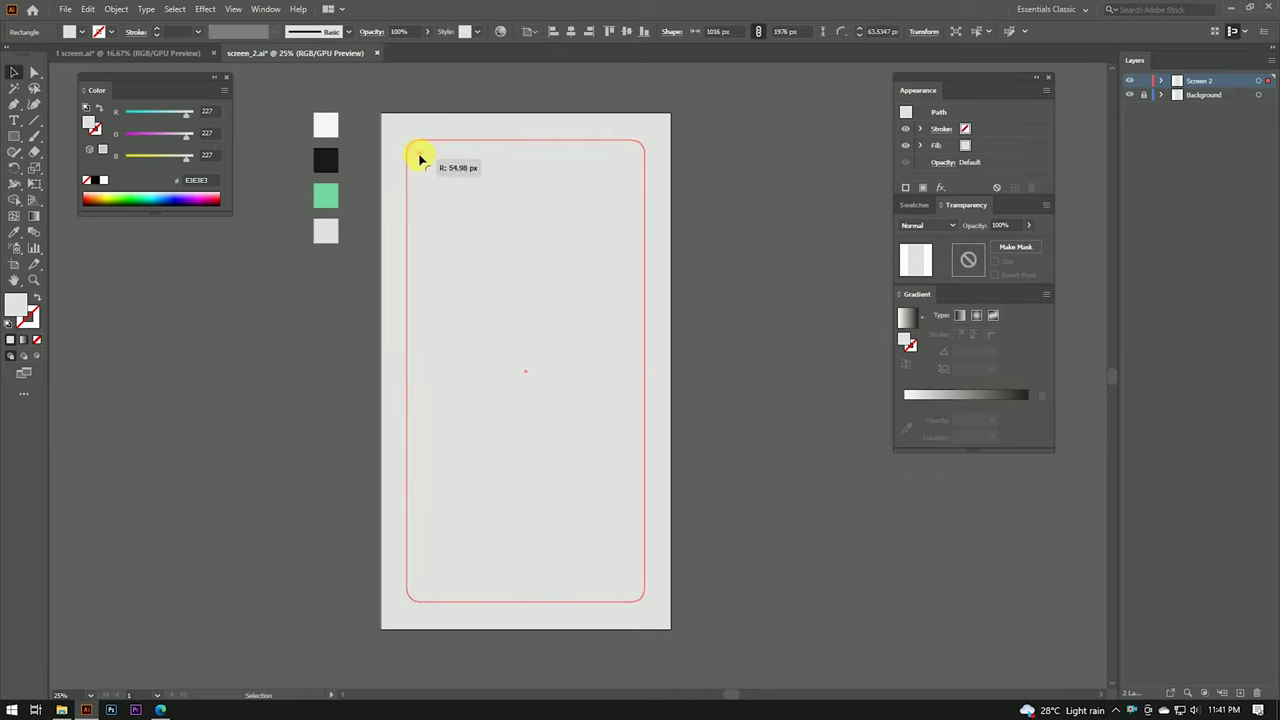
Step: Fill the rounded rectangle with the off-white F7F7F9 swatch
{"action": "key", "text": "i"}
{"action": "left_click", "coordinate": [333, 130]}
{"action": "key", "text": "v"}
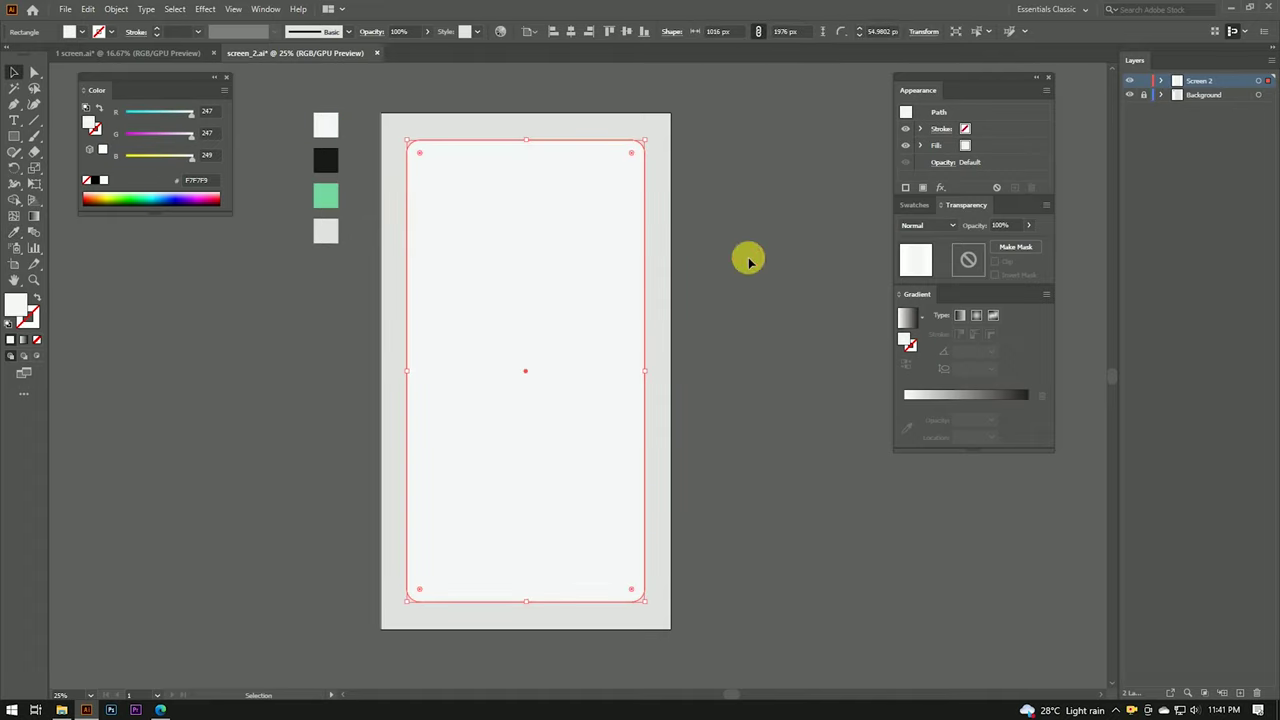
{"action": "left_click", "coordinate": [742, 264]}
{"action": "scroll", "coordinate": [722, 212], "scroll_direction": "up", "scroll_amount": 1}
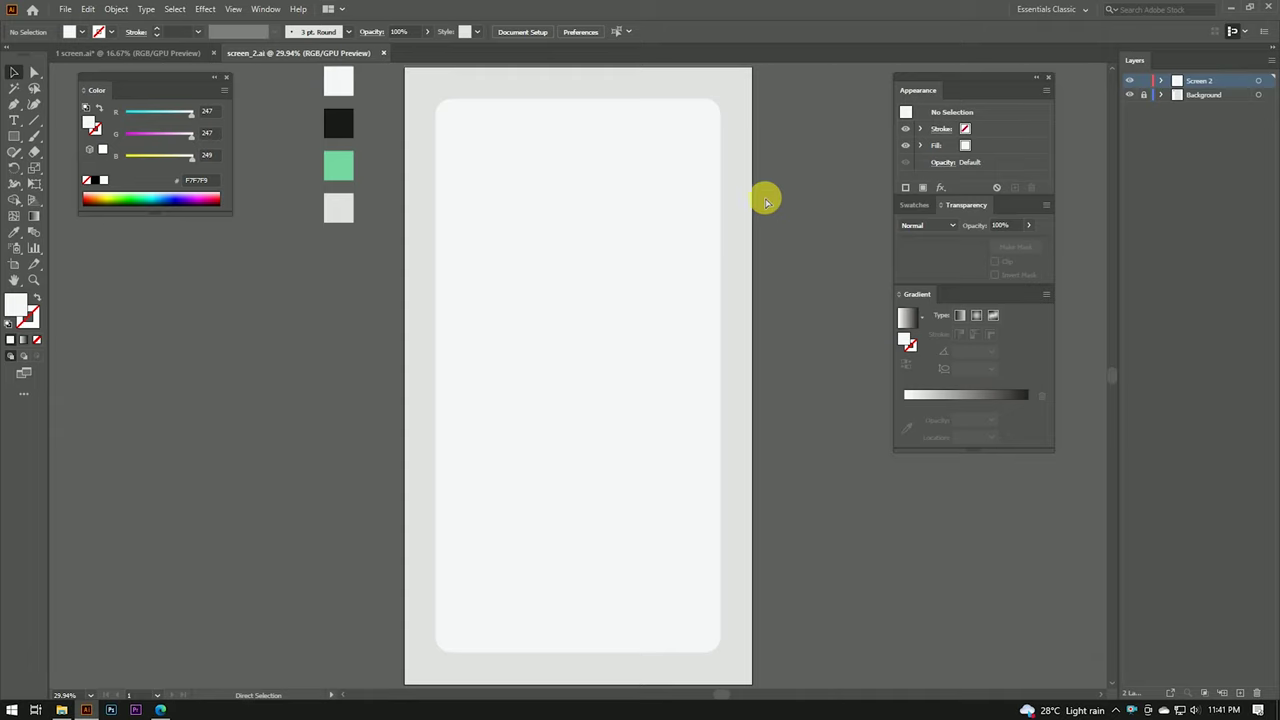
Step: Draw a wide rectangle across the card's top and select it together with the card
{"action": "left_click", "coordinate": [654, 189]}
{"action": "left_click", "coordinate": [769, 174]}
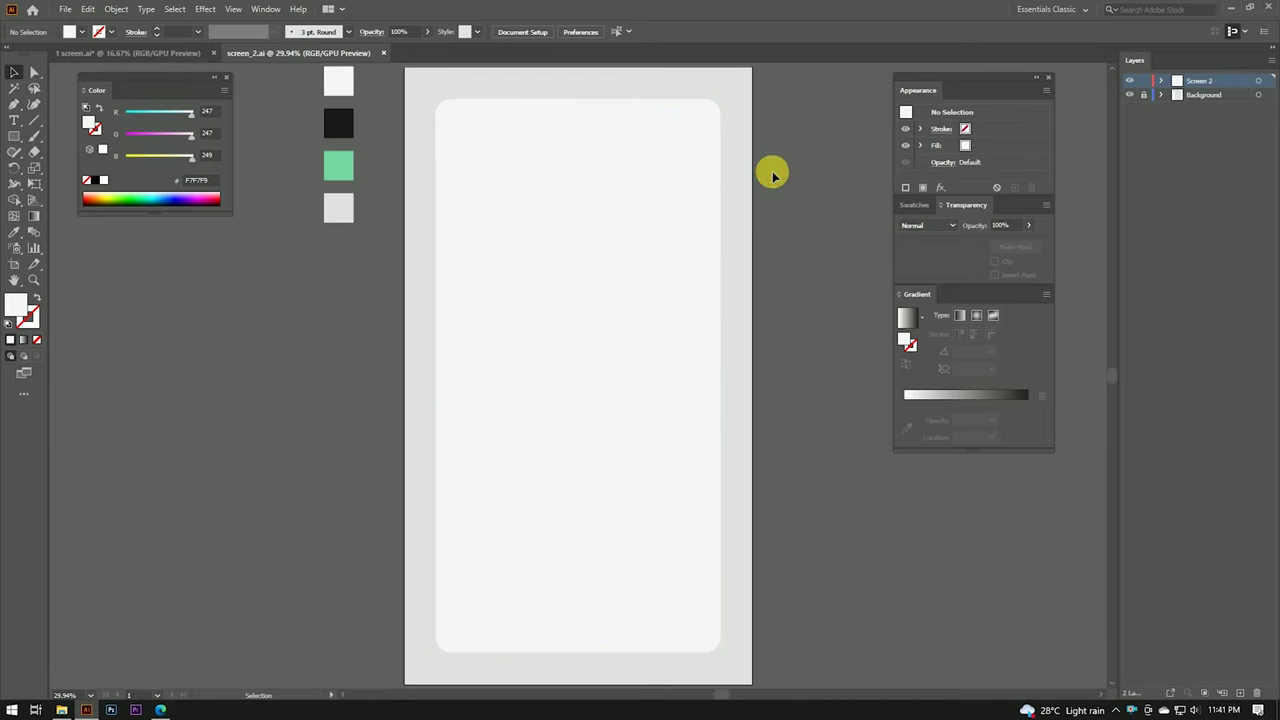
{"action": "left_click", "coordinate": [630, 193]}
{"action": "key", "text": "m"}
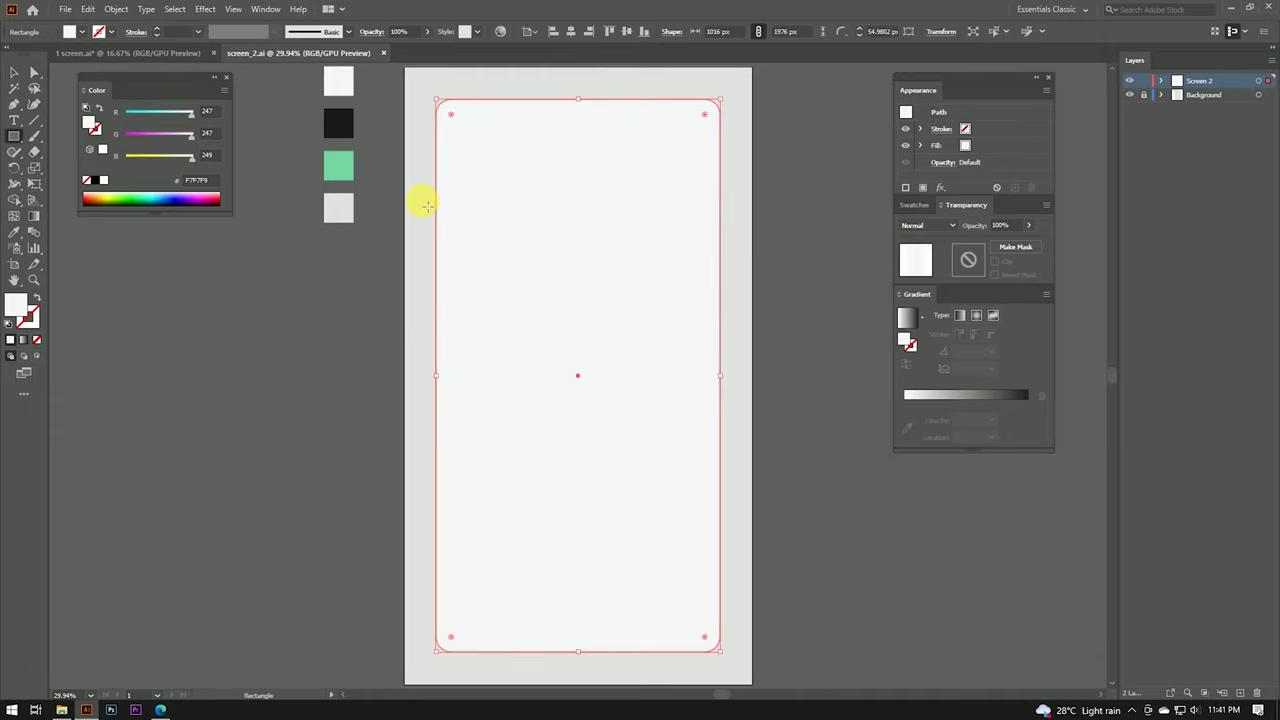
{"action": "left_click_drag", "start_coordinate": [425, 192], "coordinate": [755, 88]}
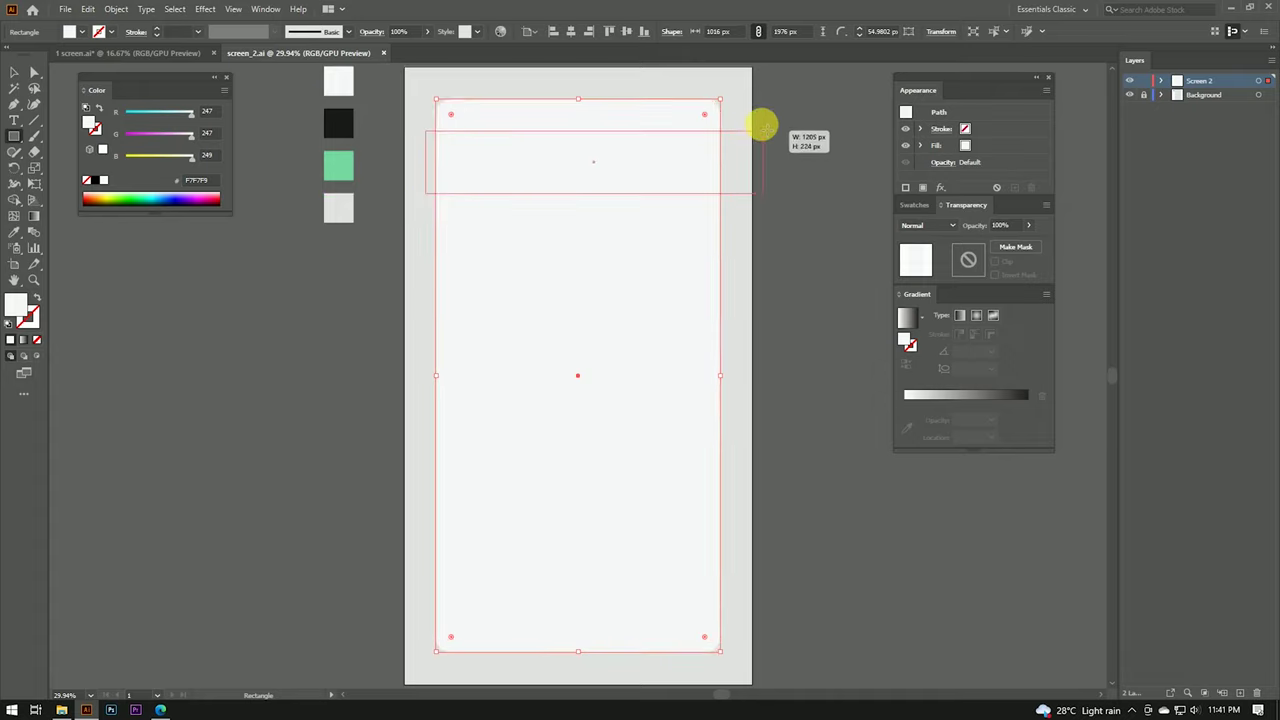
{"action": "key", "text": "v"}
{"action": "left_click", "coordinate": [790, 213]}
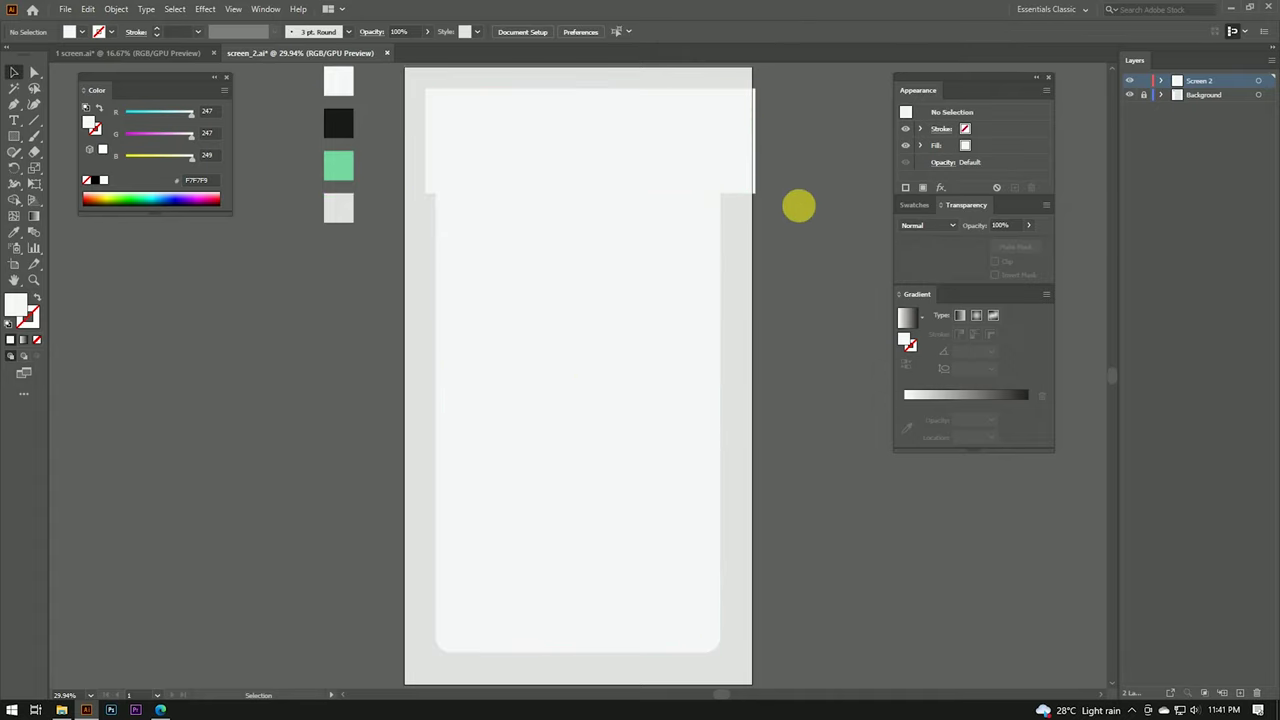
{"action": "left_click_drag", "start_coordinate": [800, 90], "coordinate": [640, 208]}
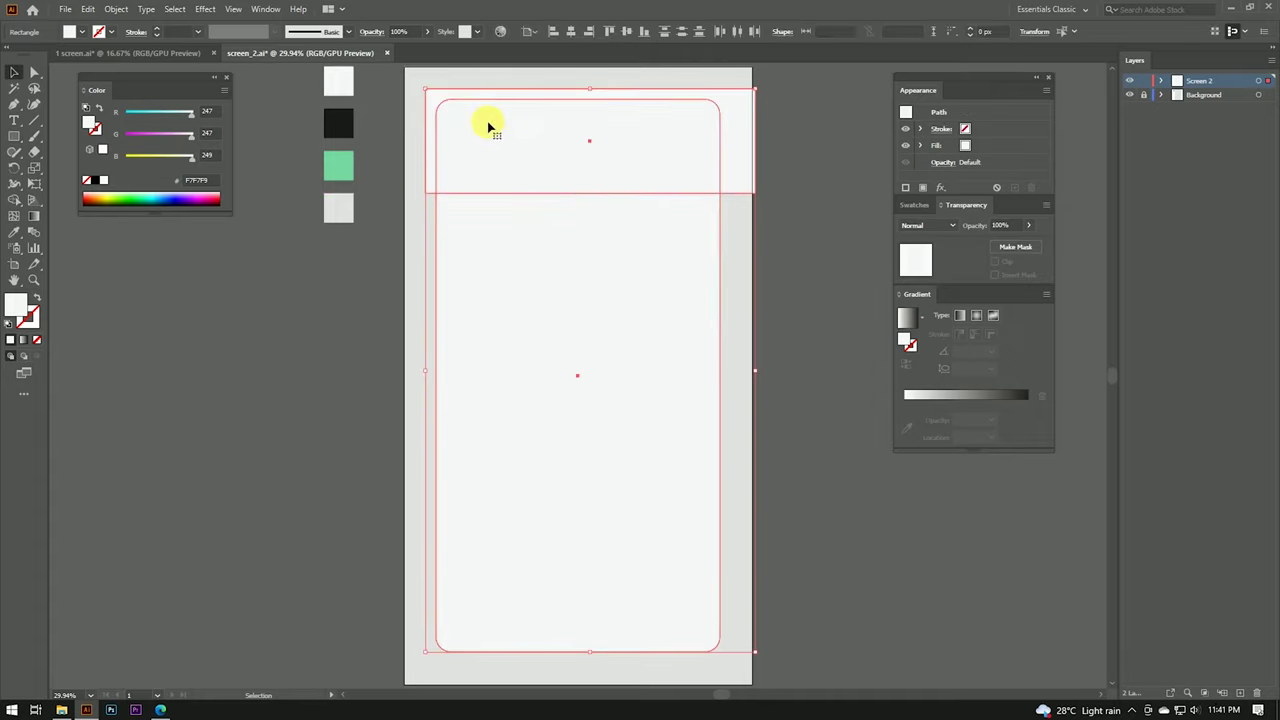
Step: Use Shape Builder to delete the overhang, leaving a separate header piece on the card
{"action": "left_click", "coordinate": [13, 201]}
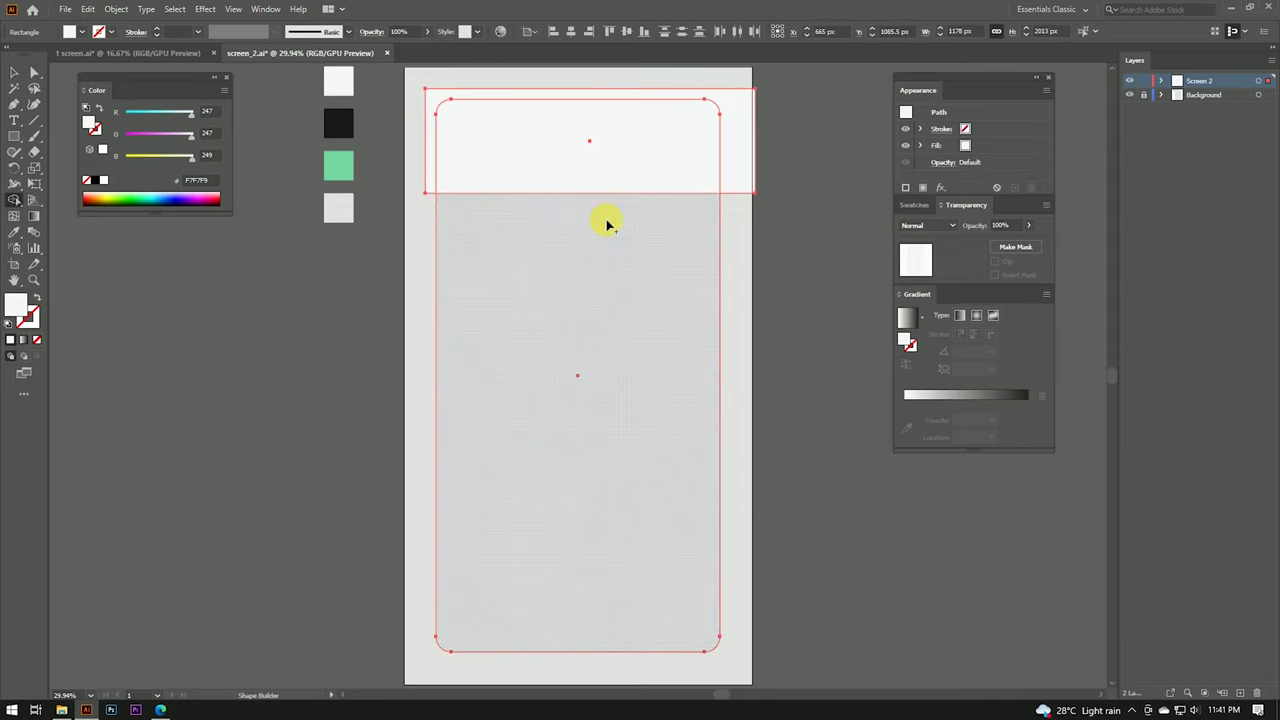
{"action": "left_click", "coordinate": [737, 166], "text": "alt"}
{"action": "key", "text": "v"}
{"action": "left_click", "coordinate": [782, 244]}
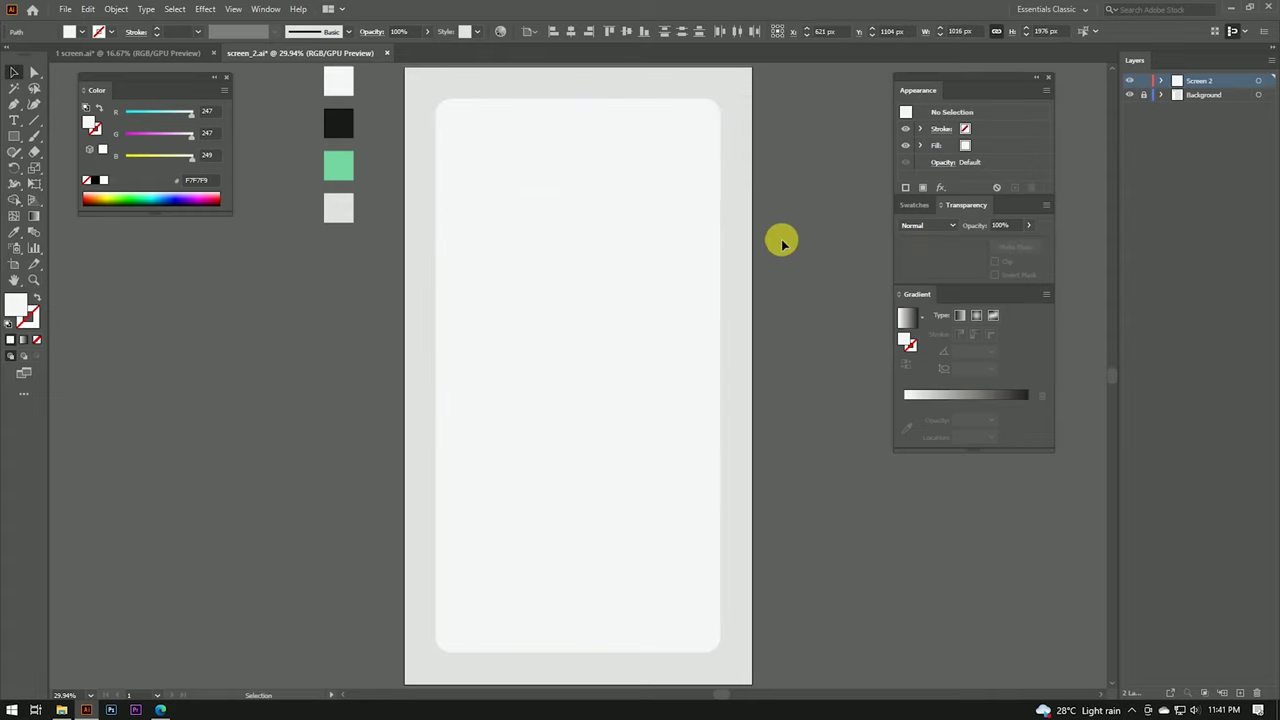
{"action": "left_click", "coordinate": [660, 162]}
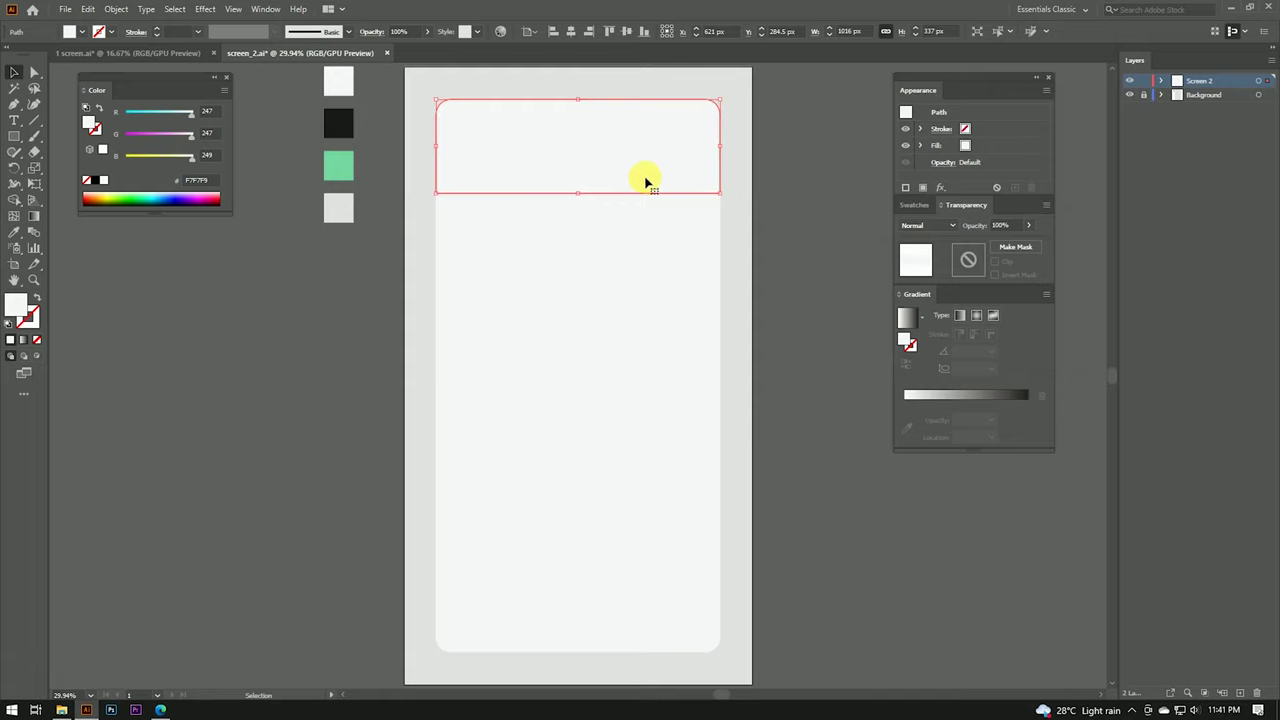
Step: Fill the header piece with the mint-green 76D6A2 swatch
{"action": "key", "text": "i"}
{"action": "left_click", "coordinate": [337, 168]}
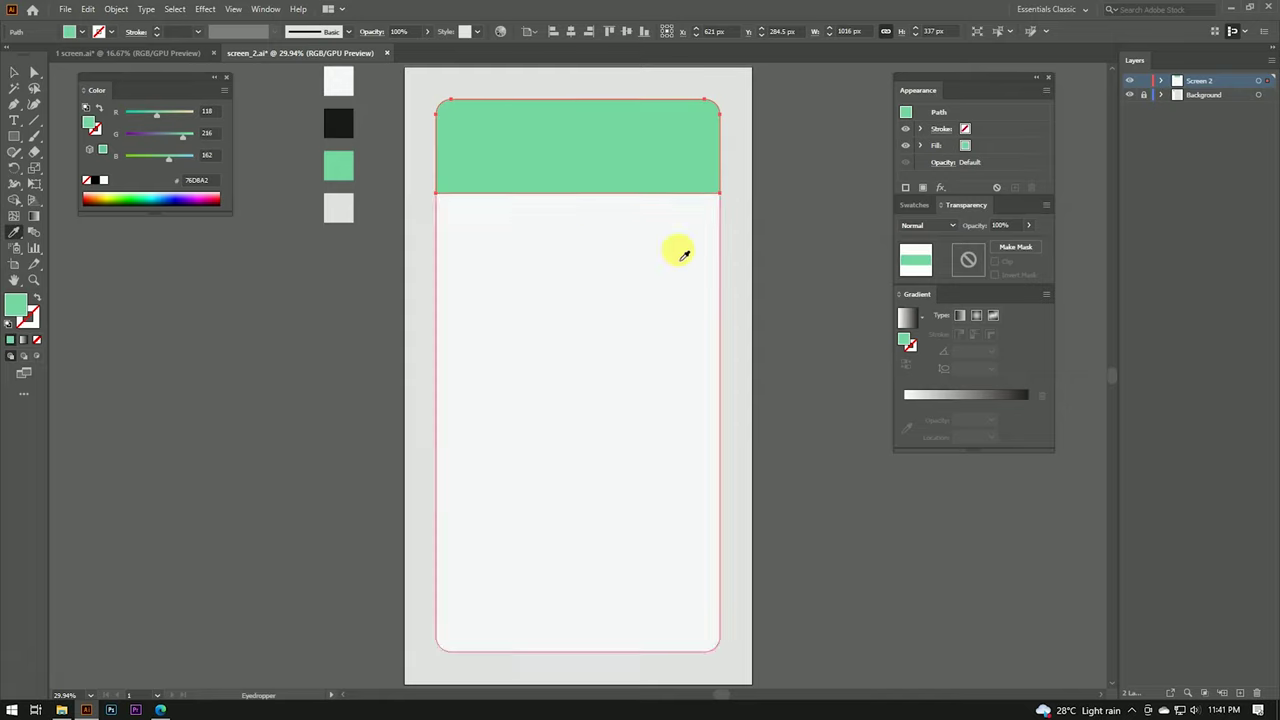
{"action": "key", "text": "v"}
{"action": "left_click", "coordinate": [787, 192]}
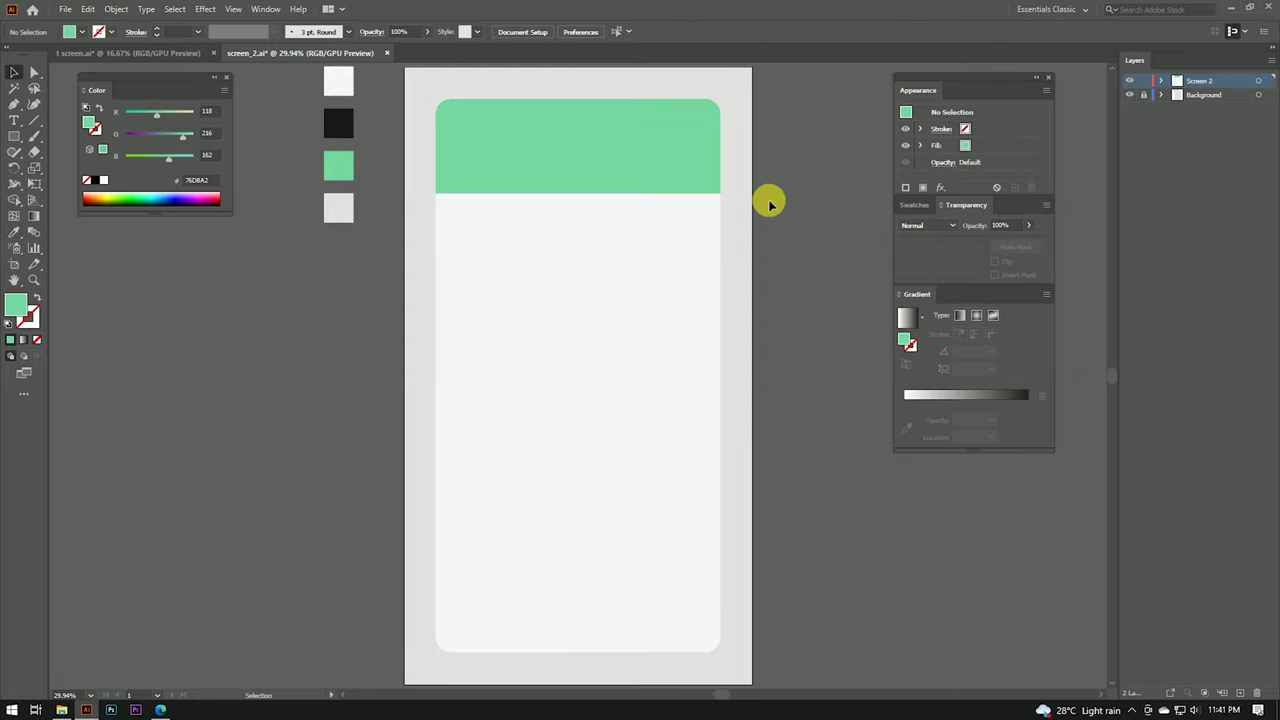
Step: Use Direct Selection on the green header to lower its bottom edge slightly
{"action": "left_click", "coordinate": [509, 200]}
{"action": "key", "text": "a"}
{"action": "left_click", "coordinate": [719, 193]}
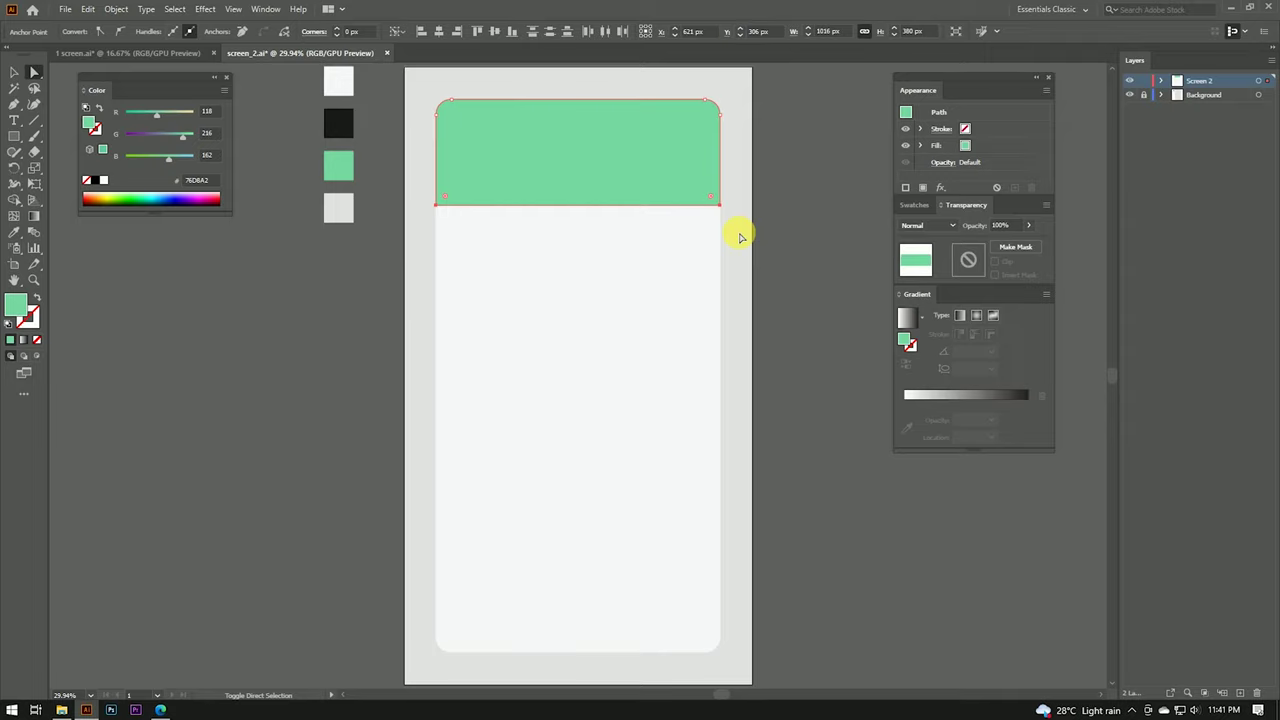
{"action": "left_click", "coordinate": [788, 198]}
Step: Search Iconfinder in Edge for "back" icons
{"action": "key", "text": "v"}
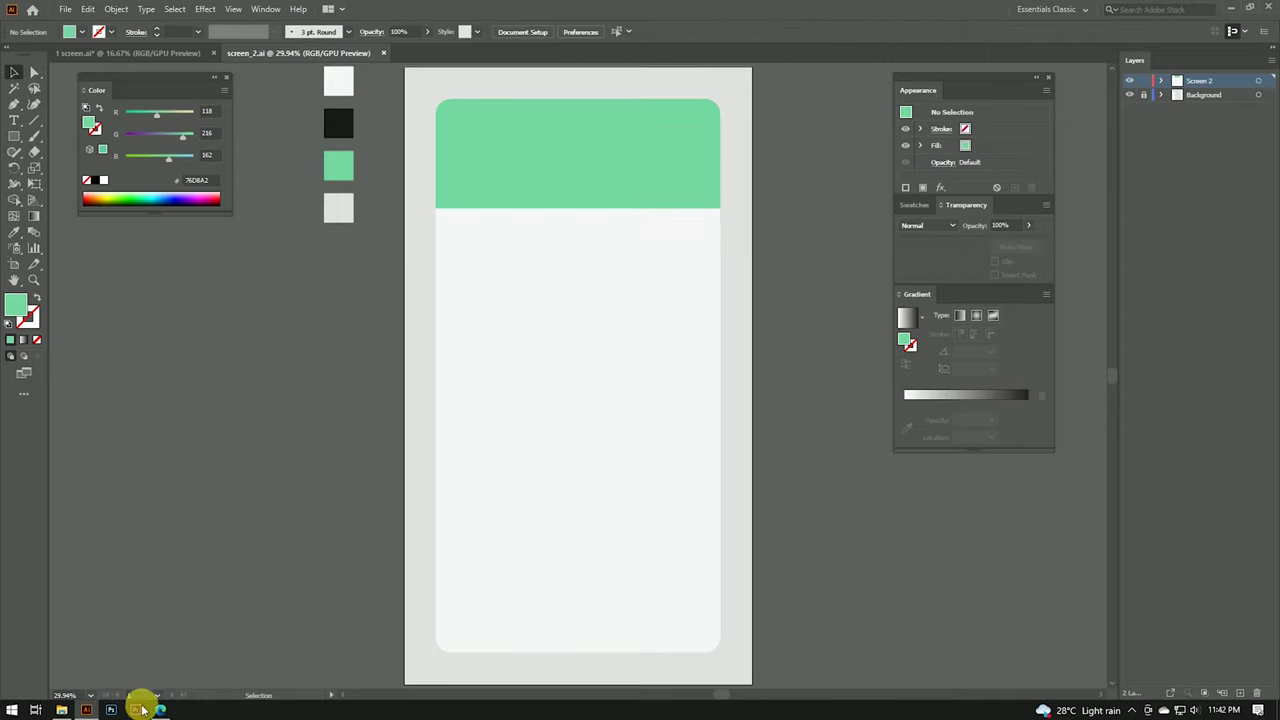
{"action": "left_click", "coordinate": [158, 710]}
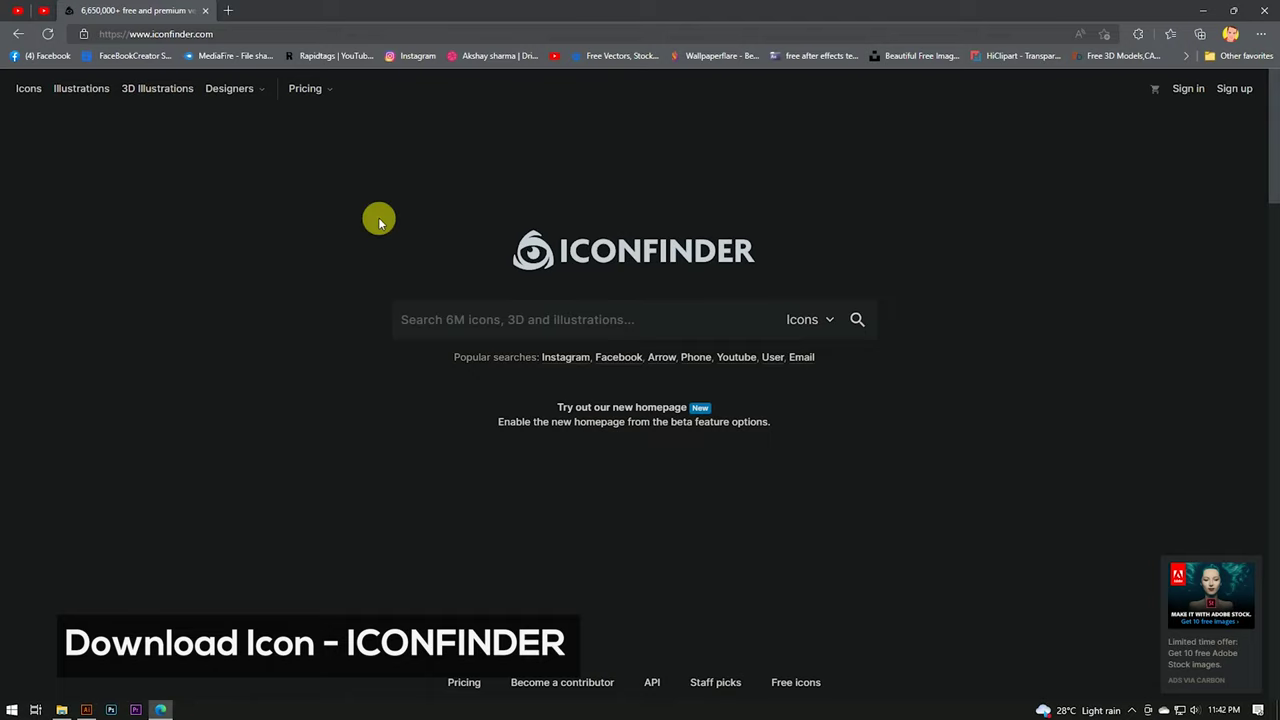
{"action": "left_click", "coordinate": [552, 322]}
{"action": "type", "text": "back"}
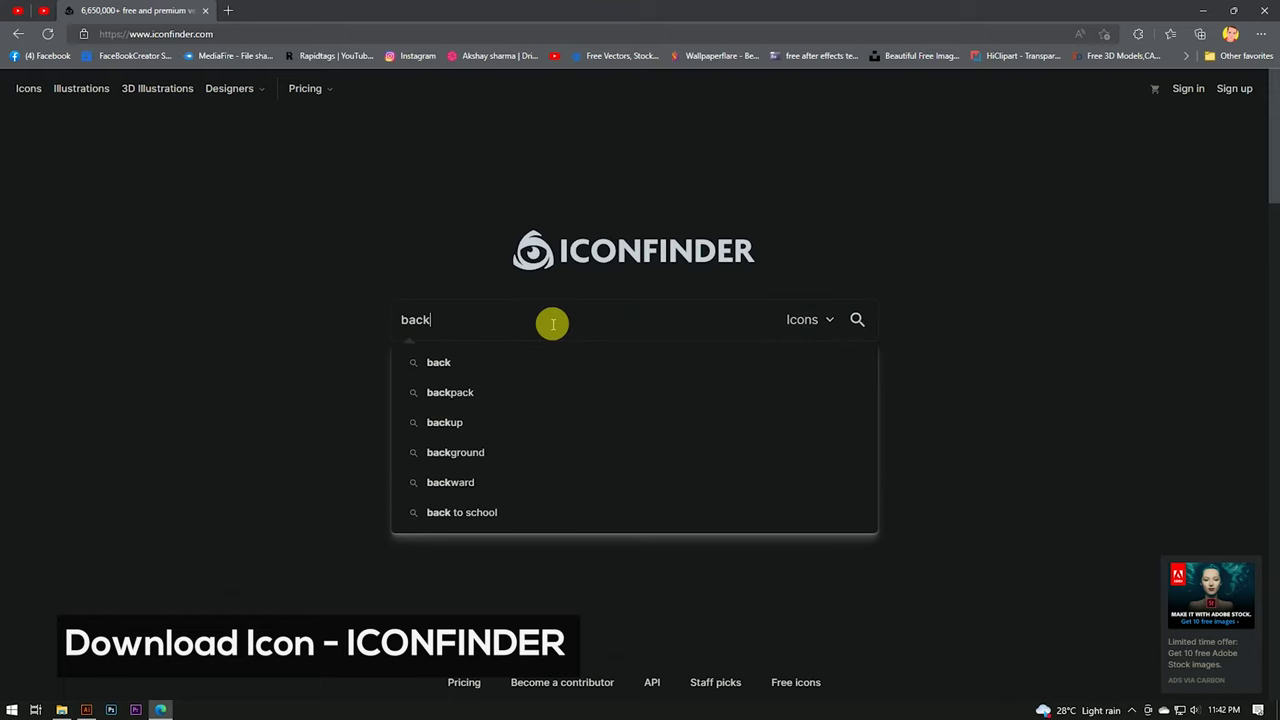
{"action": "key", "text": "Return"}
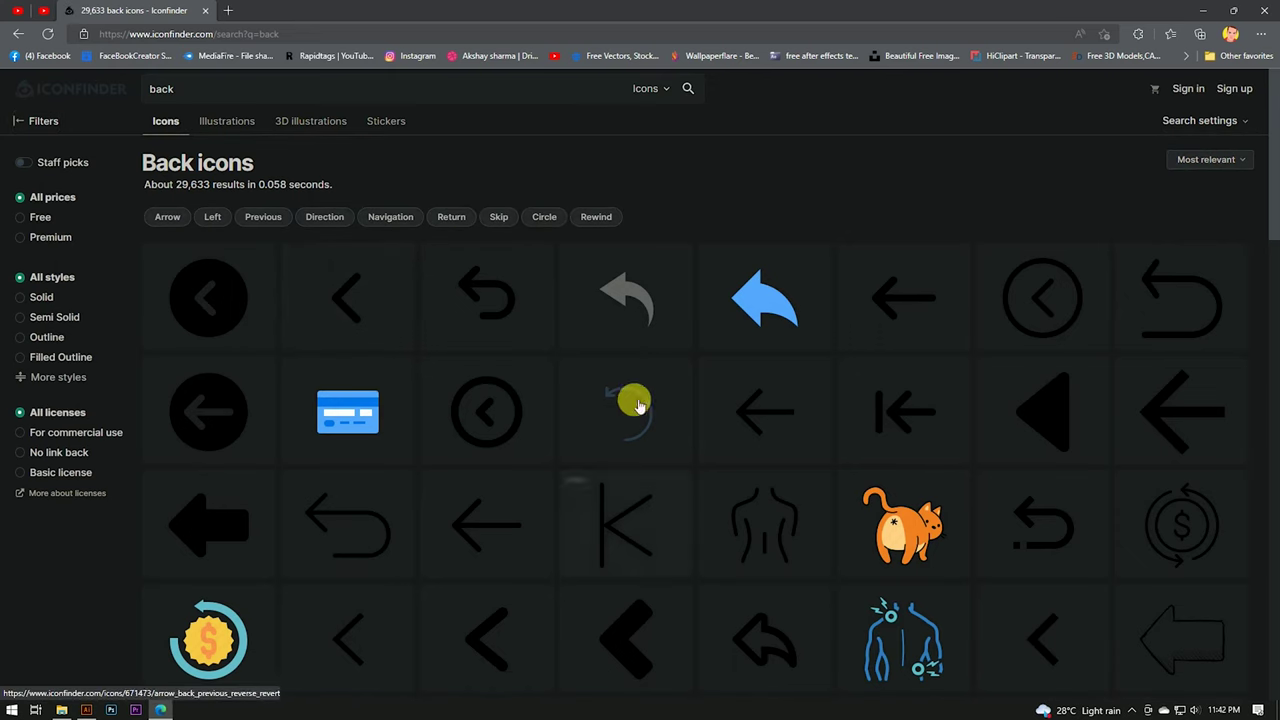
Step: Filter to free icons and download the bold left arrow as 134226_back_arrow_left_icon.svg
{"action": "left_click", "coordinate": [910, 305]}
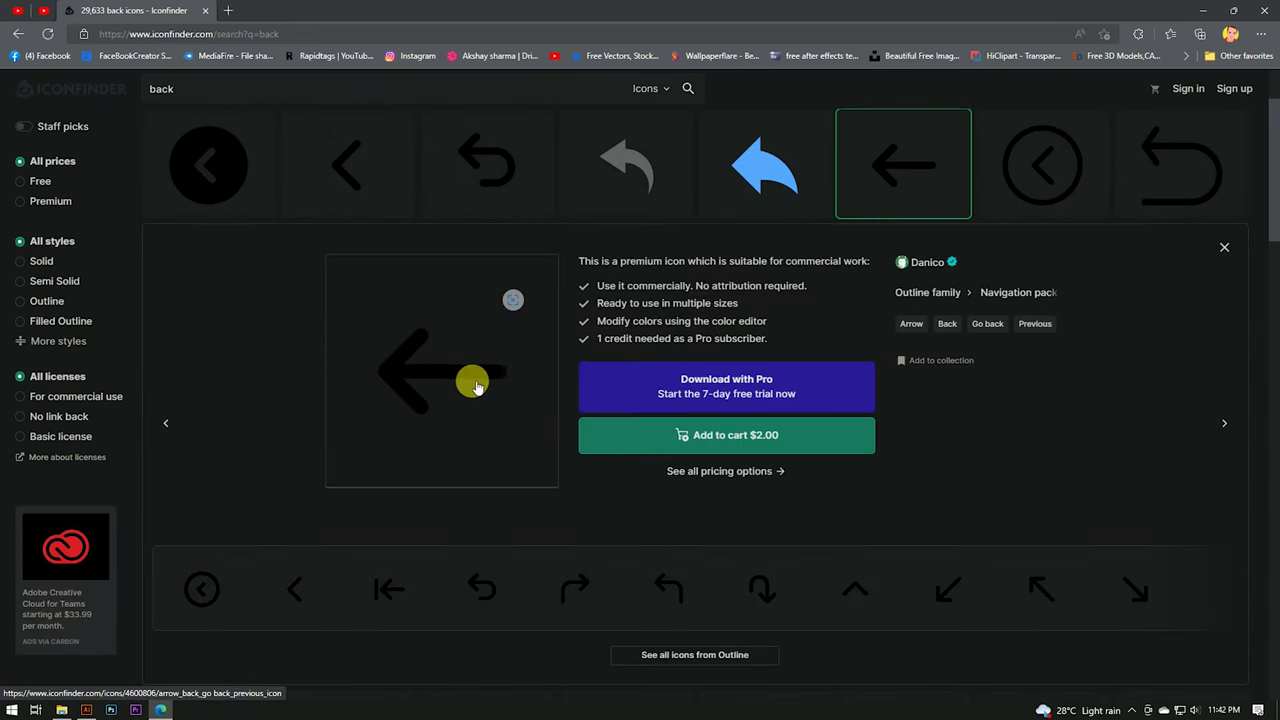
{"action": "left_click", "coordinate": [40, 180]}
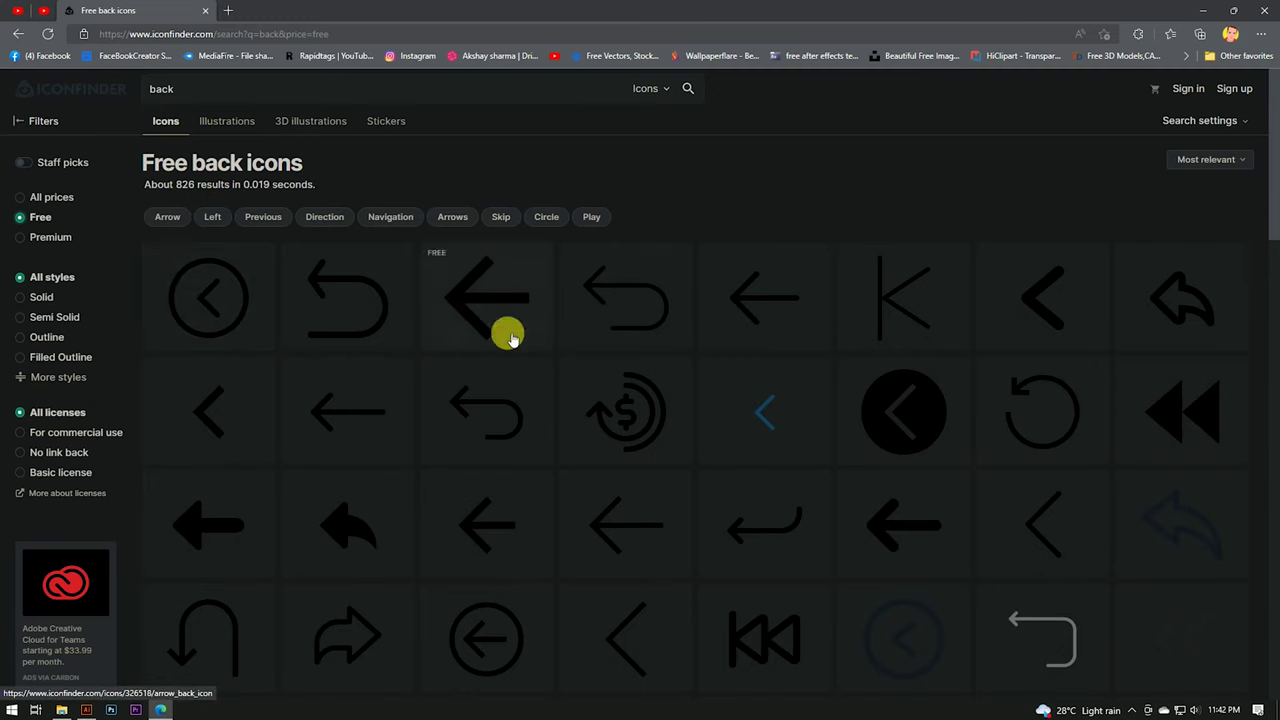
{"action": "left_click", "coordinate": [891, 524]}
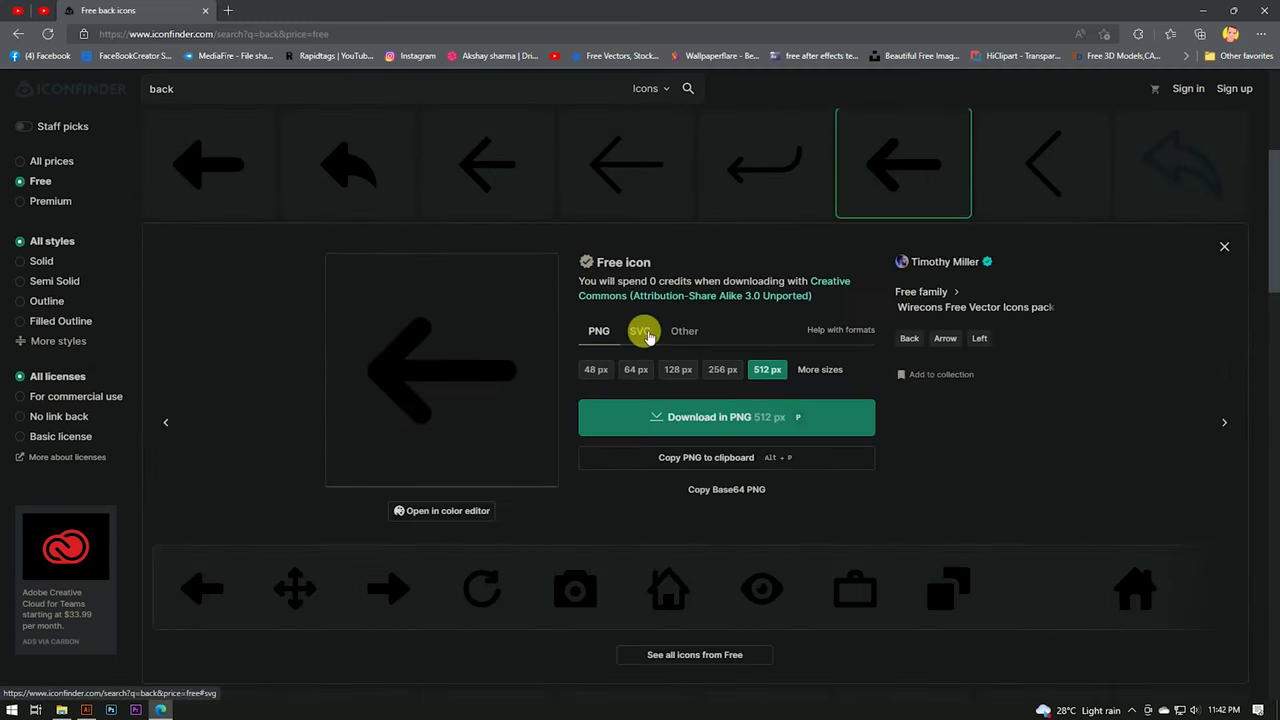
{"action": "left_click", "coordinate": [645, 333]}
{"action": "left_click", "coordinate": [755, 377]}
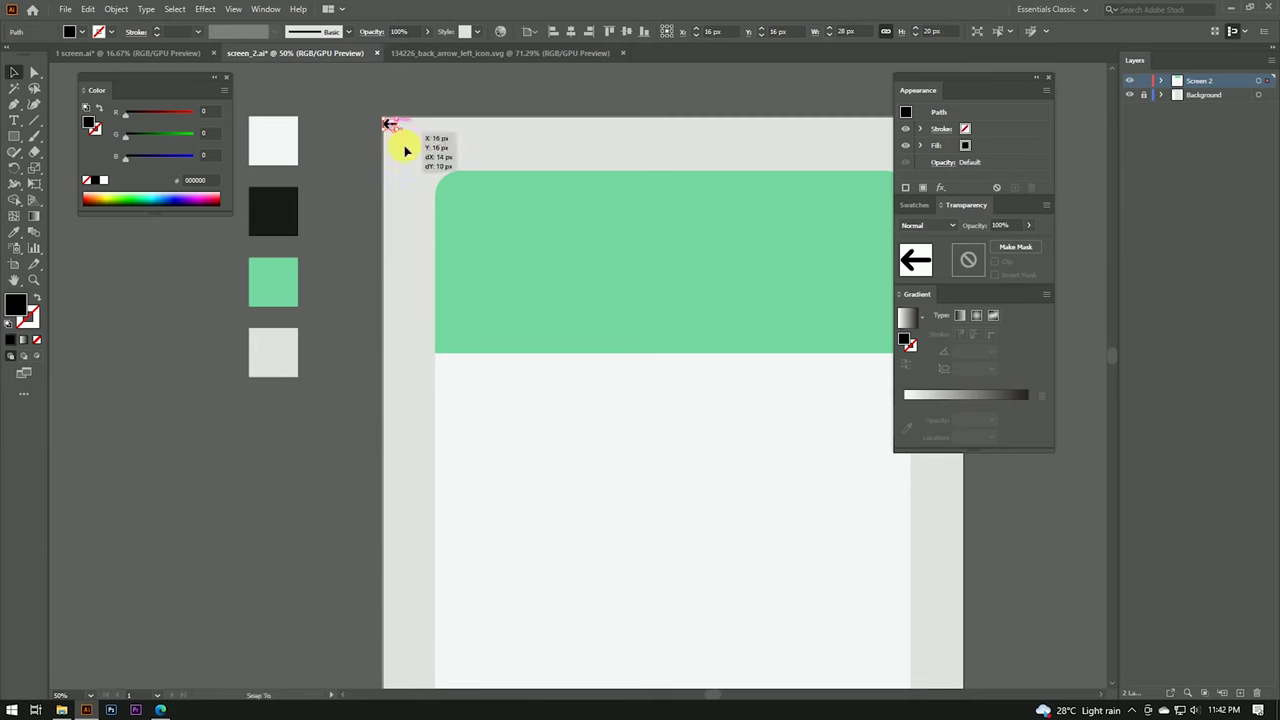
{"action": "mouse_move", "coordinate": [1040, 90]}
{"action": "left_mouse_down"}
{"action": "mouse_move", "coordinate": [474, 230]}
{"action": "mouse_move", "coordinate": [505, 228]}
{"action": "left_mouse_up"}
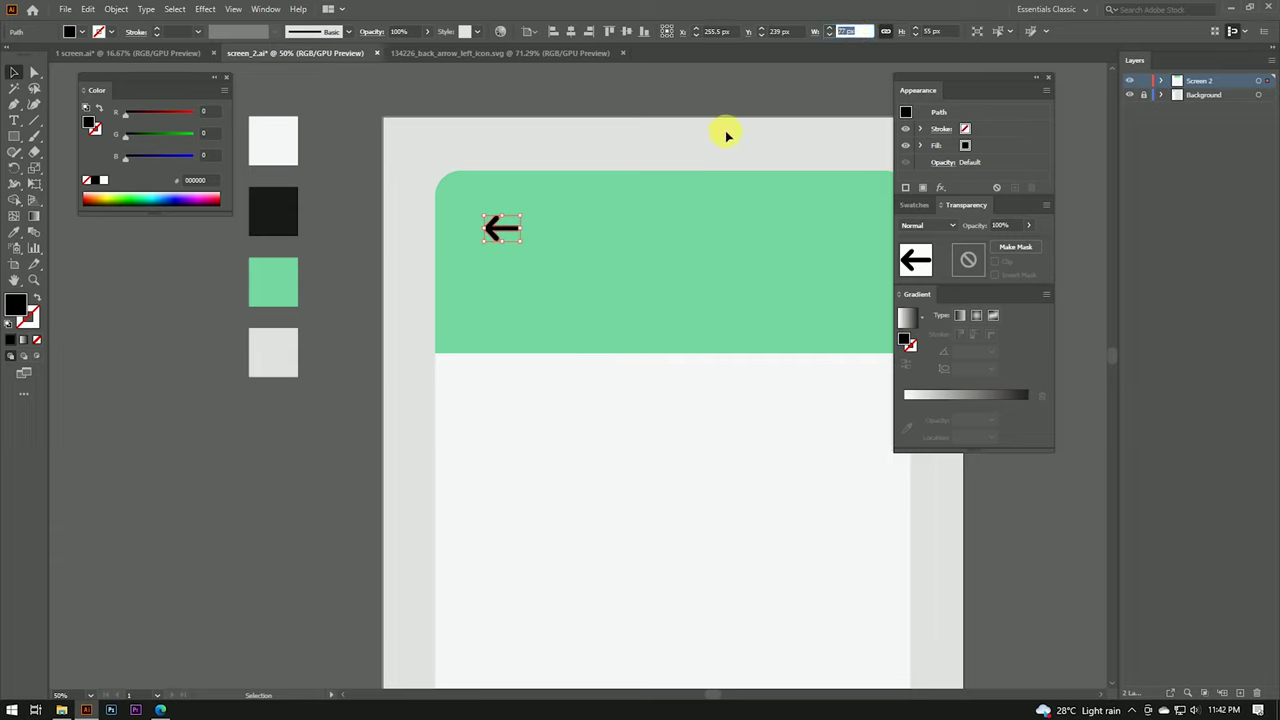
Step: Nudge the back arrow 32 px left and recolour it with the near-black swatch
{"action": "left_click", "coordinate": [406, 145]}
{"action": "left_click_drag", "start_coordinate": [498, 228], "coordinate": [486, 229]}
{"action": "key", "text": "i"}
{"action": "left_click", "coordinate": [300, 215]}
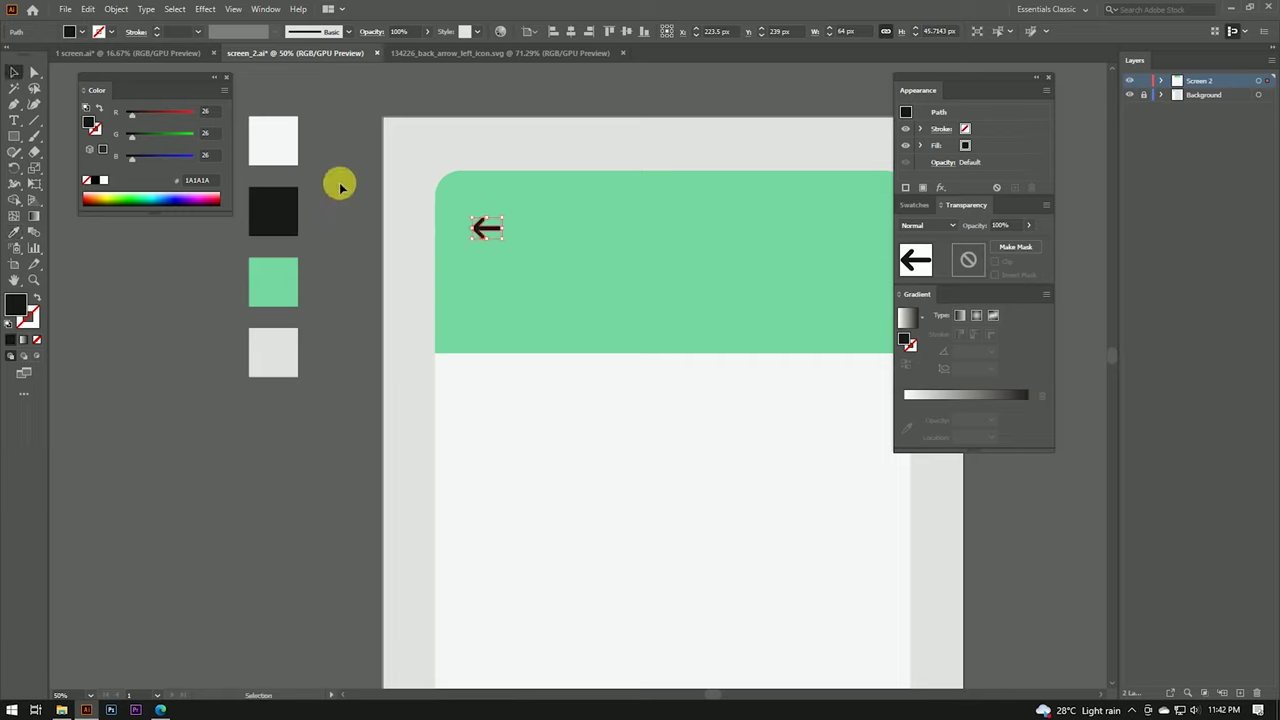
{"action": "key", "text": "v"}
{"action": "left_click", "coordinate": [343, 188]}
{"action": "scroll", "coordinate": [346, 192], "scroll_direction": "down", "scroll_amount": 1}
{"action": "scroll", "coordinate": [438, 213], "scroll_direction": "up", "scroll_amount": 2}
Step: Show the rulers and drag a vertical guide beside the back arrow
{"action": "left_click", "coordinate": [437, 215]}
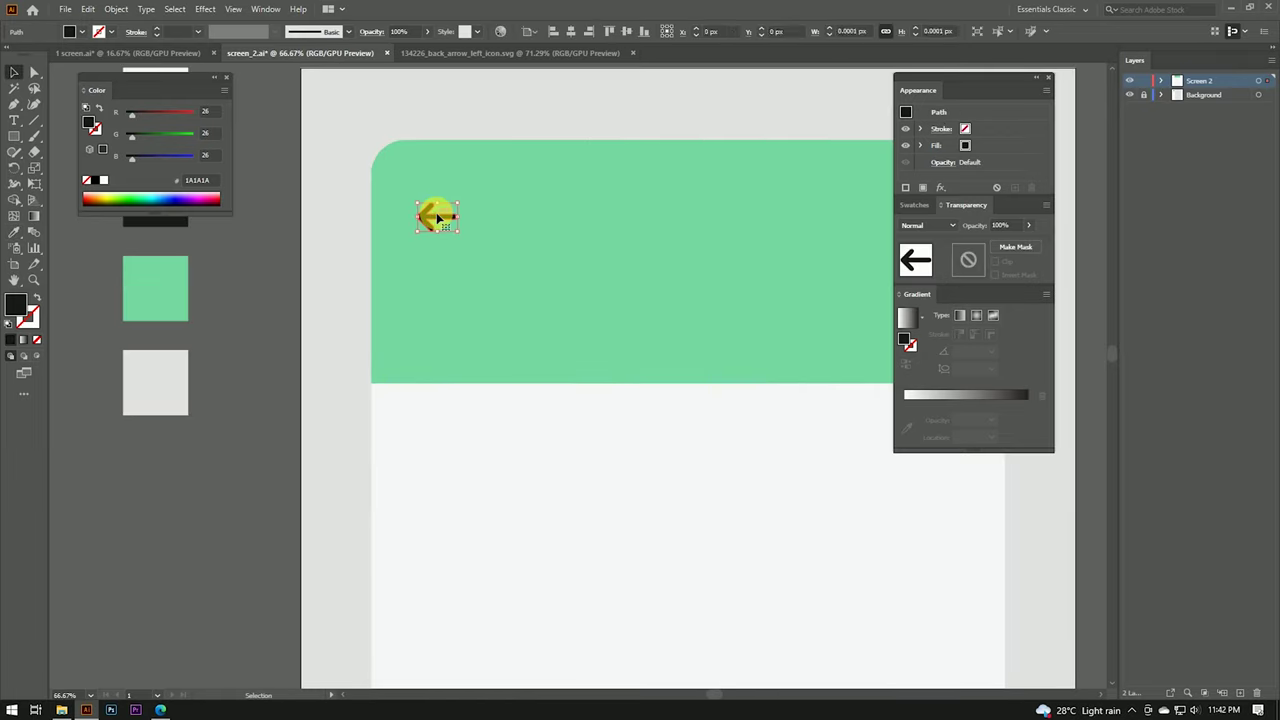
{"action": "left_click", "coordinate": [383, 123]}
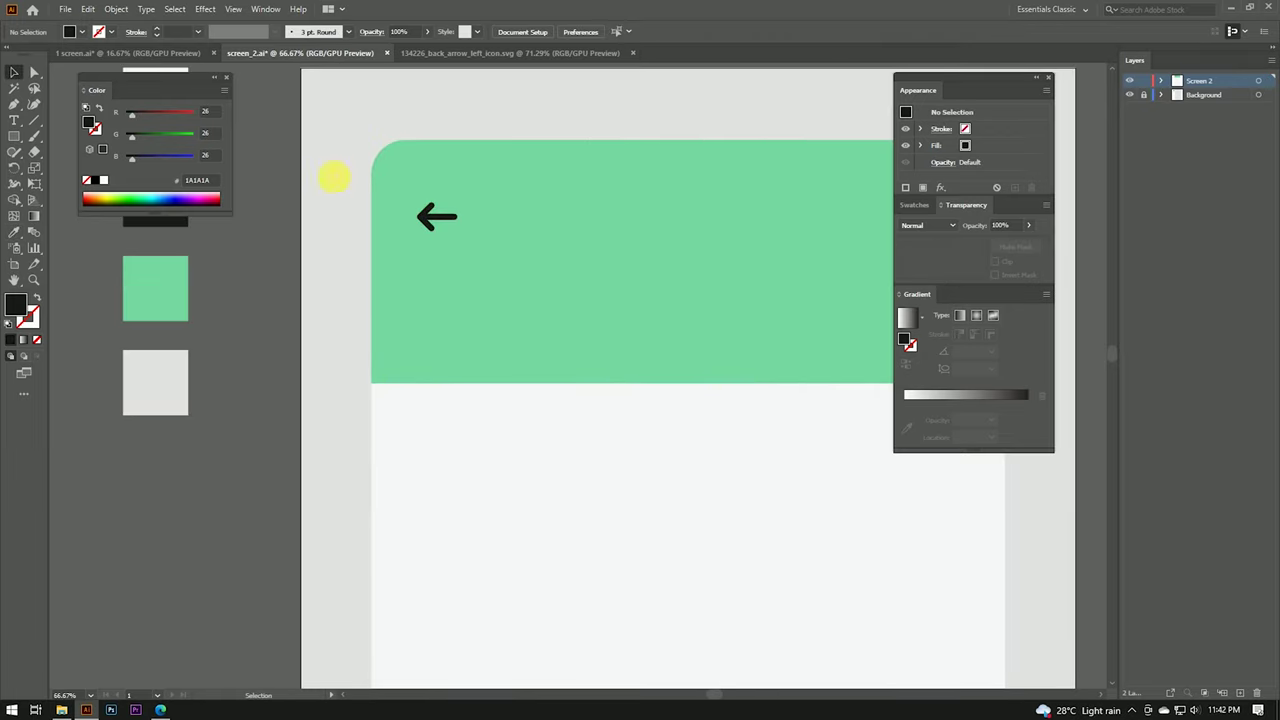
{"action": "key", "text": "ctrl+r"}
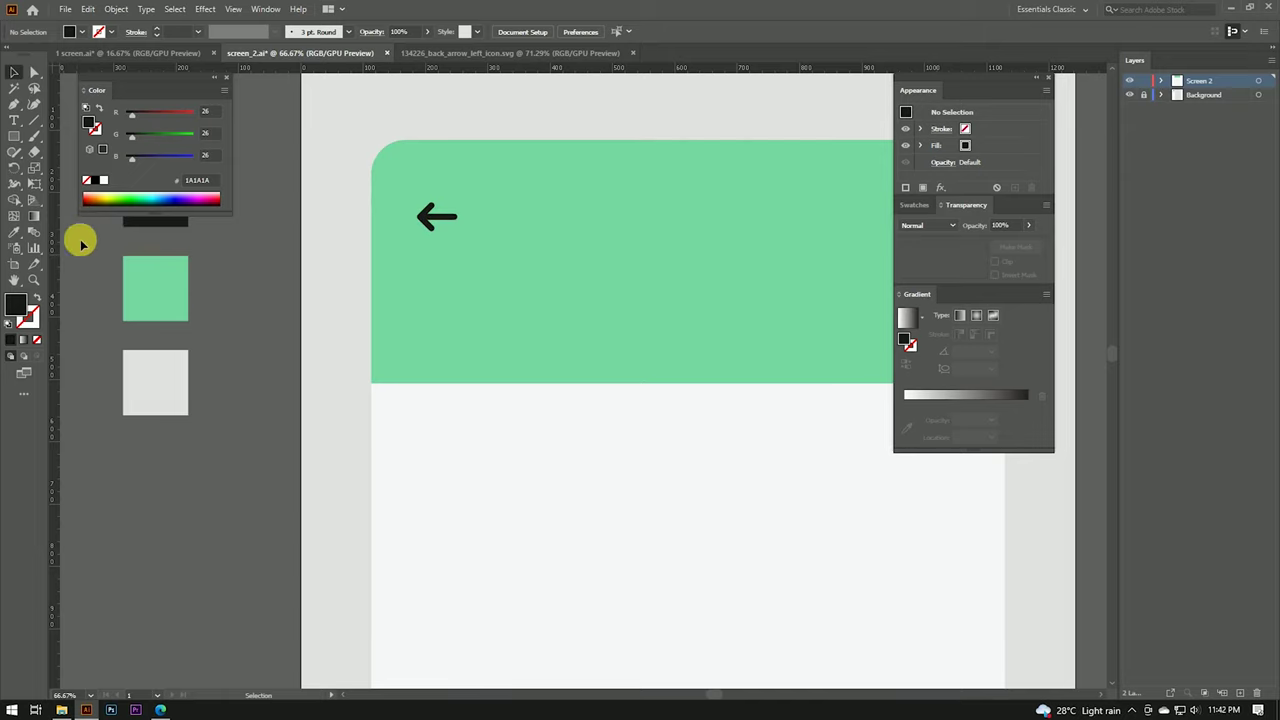
{"action": "left_click_drag", "start_coordinate": [348, 258], "coordinate": [418, 253]}
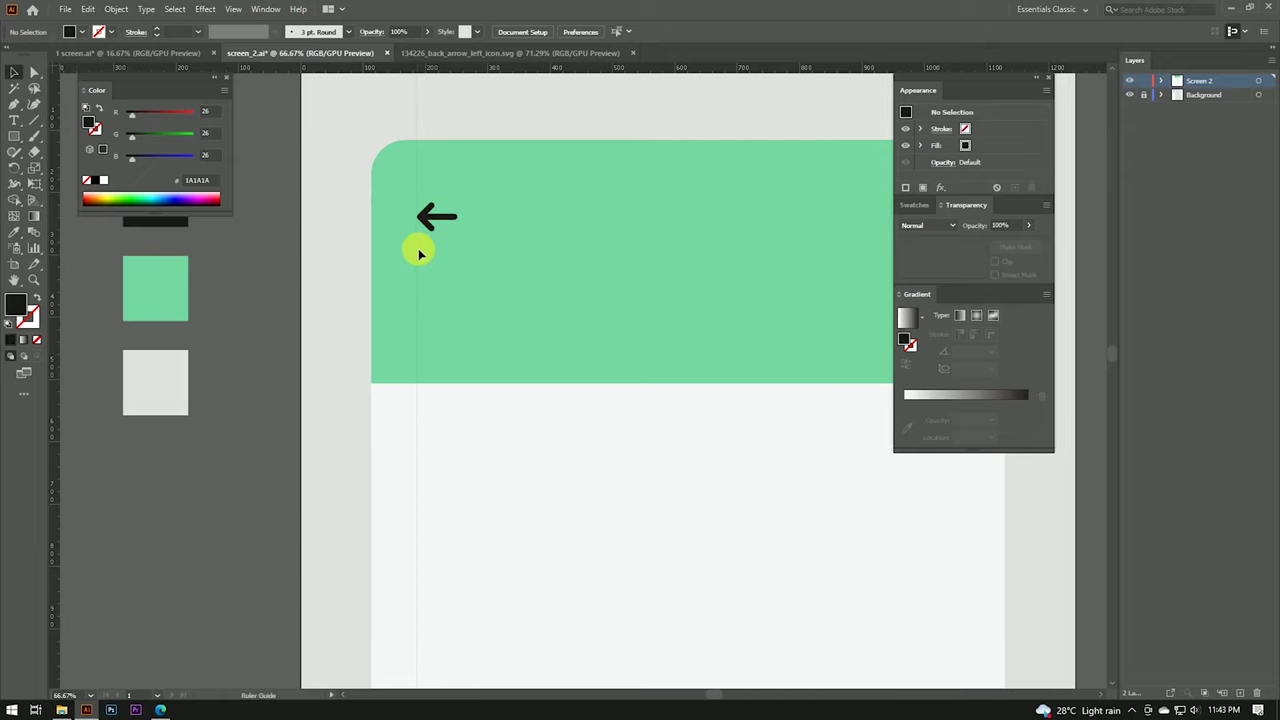
{"action": "scroll", "coordinate": [466, 200], "scroll_direction": "down", "scroll_amount": 2}
{"action": "scroll", "coordinate": [466, 126], "scroll_direction": "down", "scroll_amount": 2}
{"action": "scroll", "coordinate": [432, 276], "scroll_direction": "up", "scroll_amount": 4}
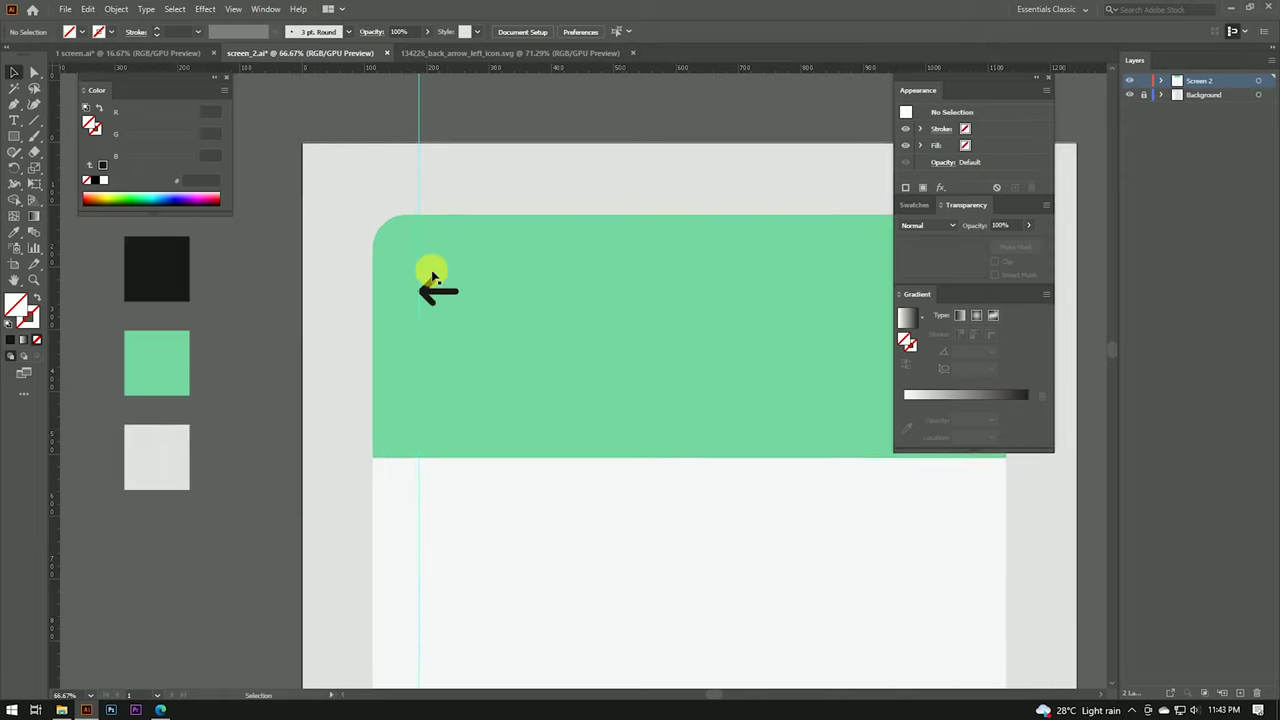
{"action": "scroll", "coordinate": [432, 276], "scroll_direction": "up", "scroll_amount": 4}
Step: Snap the back arrow's left edge to the vertical guide
{"action": "left_click", "coordinate": [409, 345]}
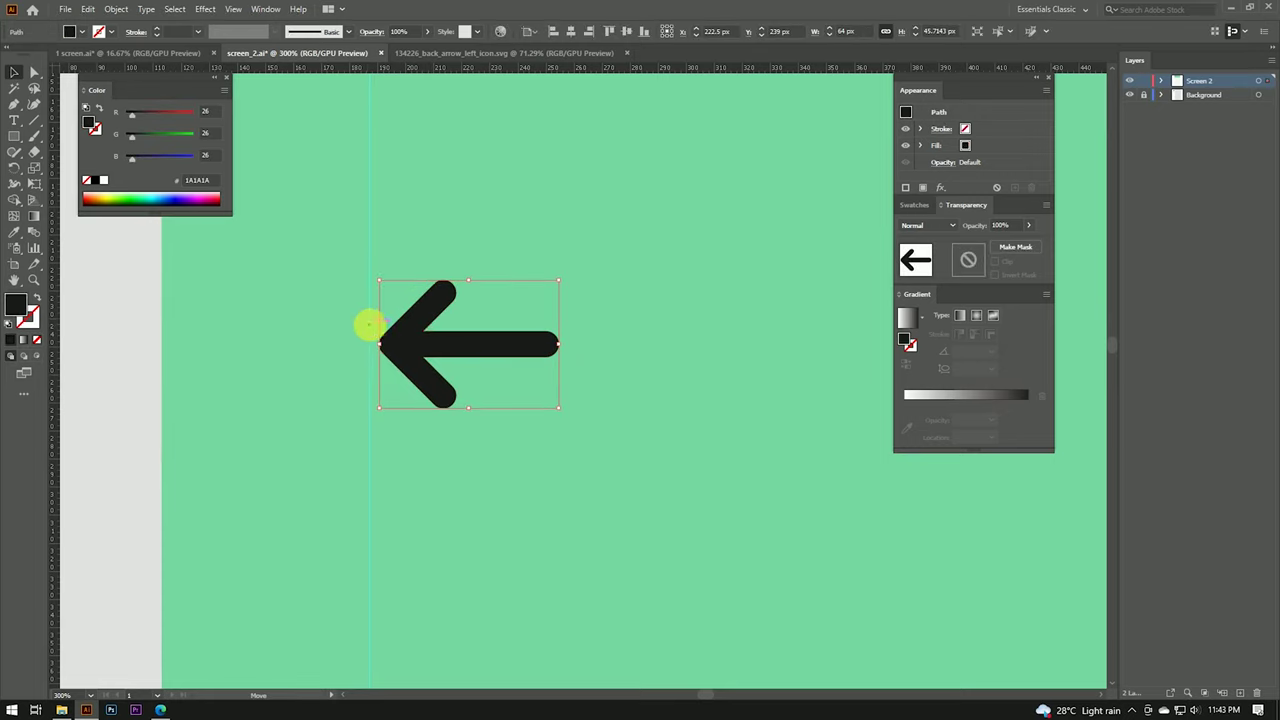
{"action": "left_click_drag", "start_coordinate": [382, 331], "coordinate": [384, 331]}
{"action": "scroll", "coordinate": [380, 277], "scroll_direction": "down", "scroll_amount": 7}
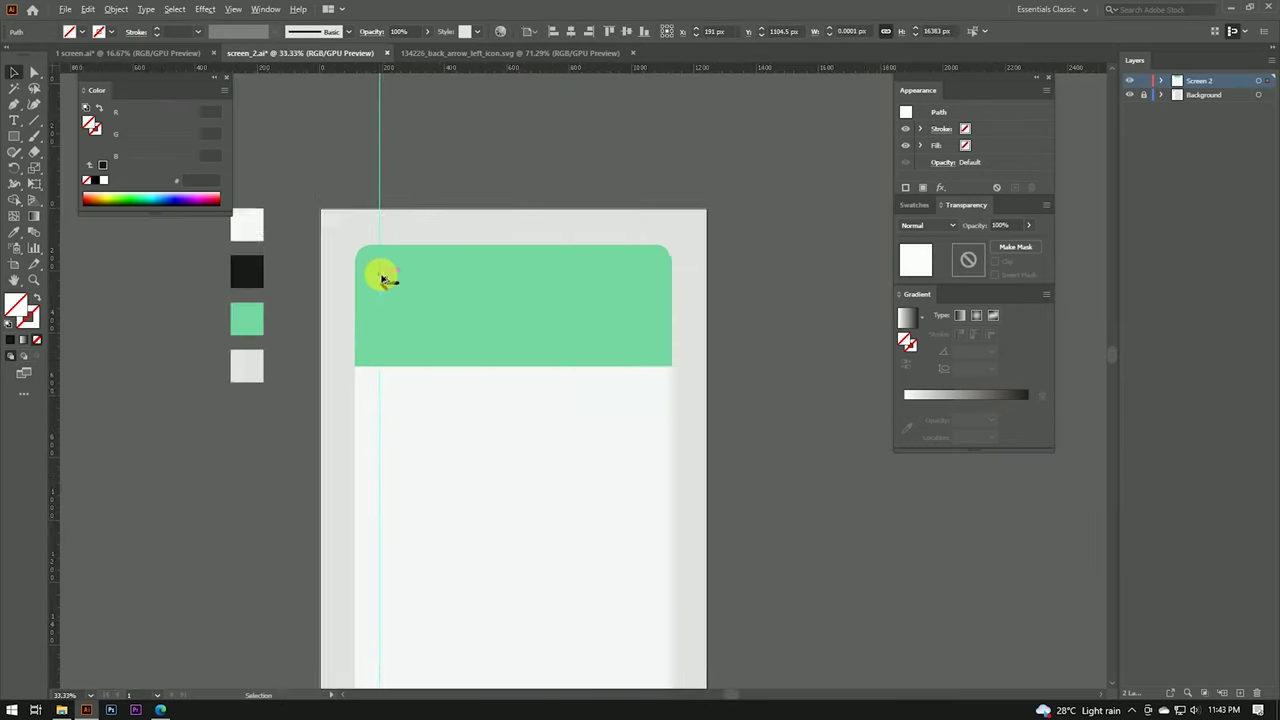
{"action": "left_click", "coordinate": [455, 181]}
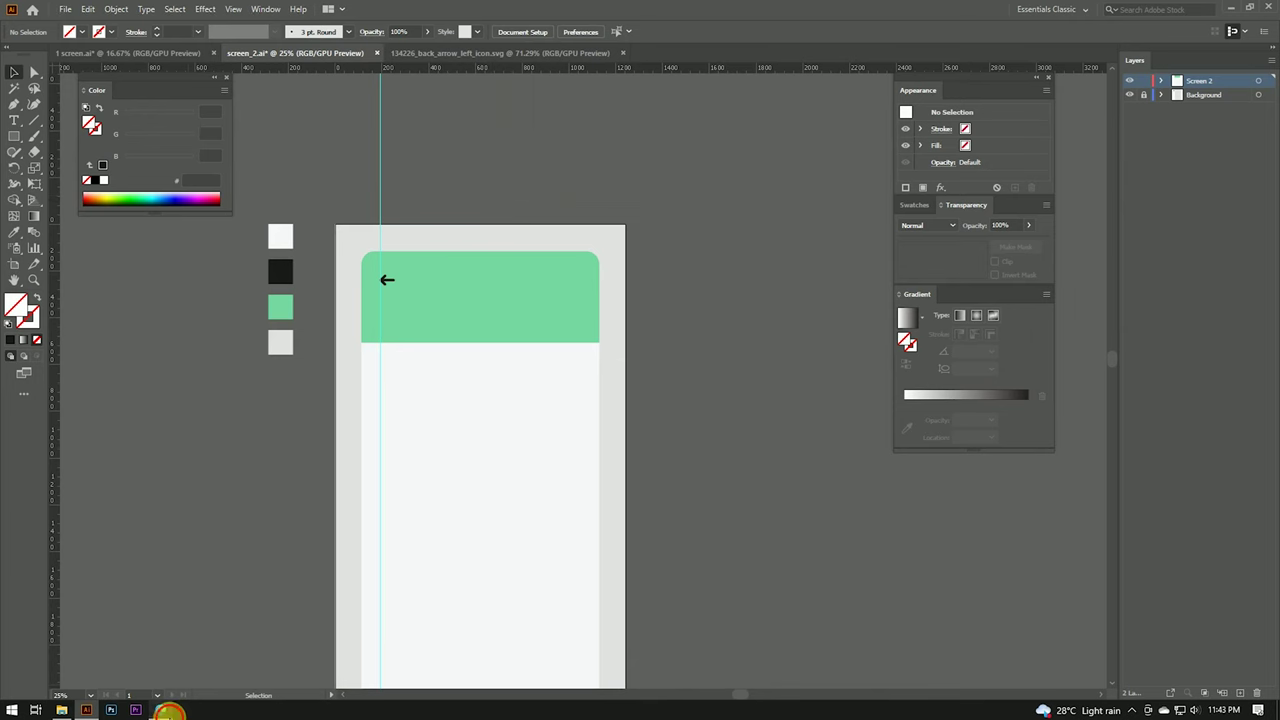
{"action": "left_click", "coordinate": [166, 711]}
Step: Search Iconfinder for "filter" and download the funnel icon as 8542027_filter_funnel_sort_icon.svg
{"action": "left_click_drag", "start_coordinate": [274, 90], "coordinate": [110, 100]}
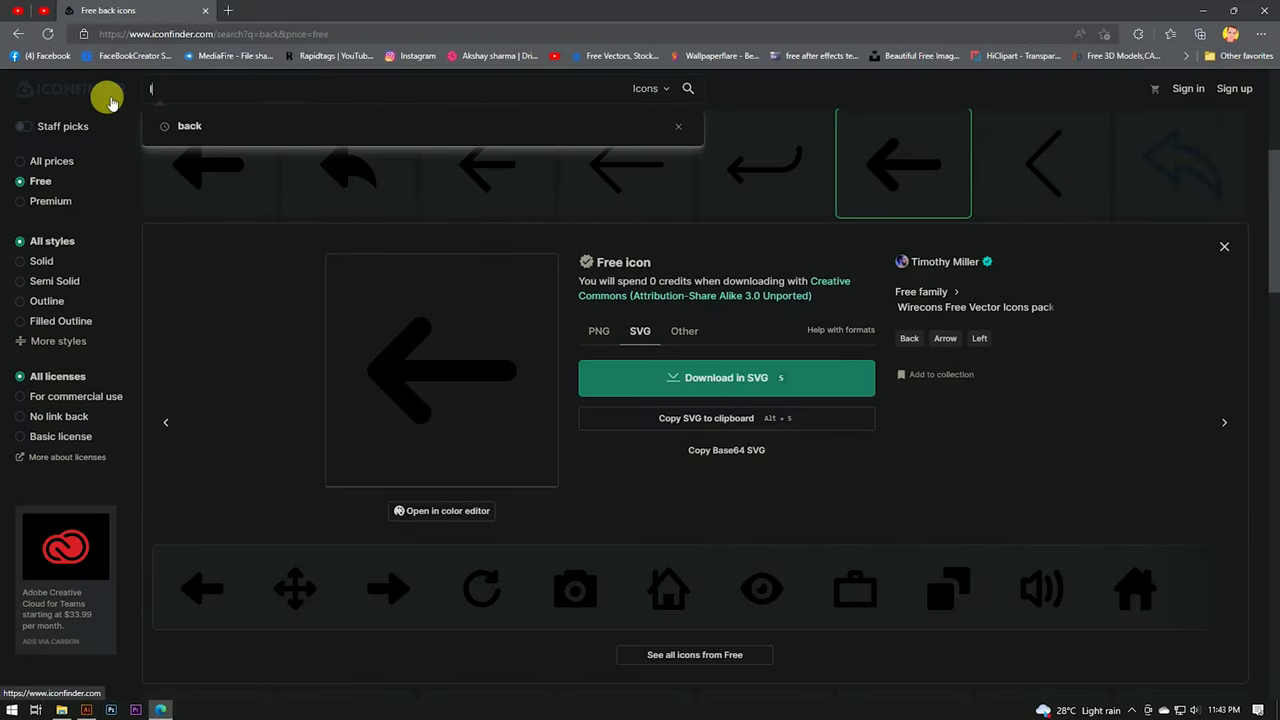
{"action": "type", "text": "filter"}
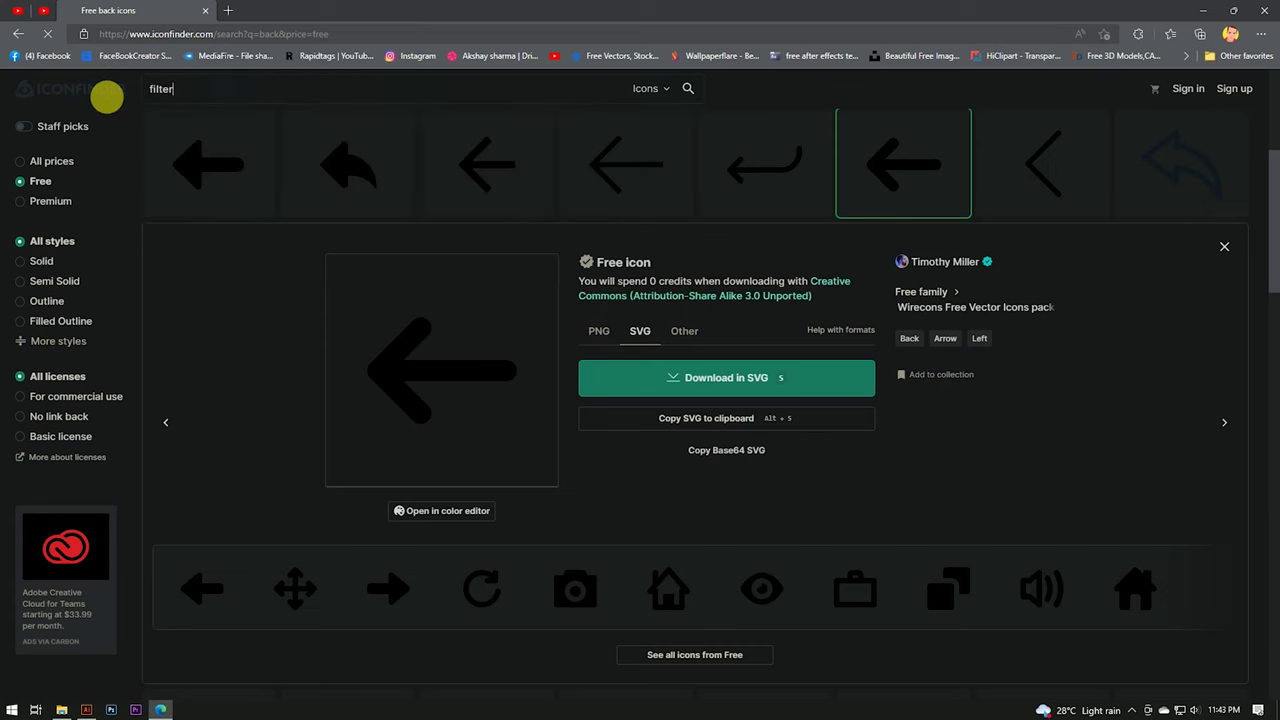
{"action": "key", "text": "Return"}
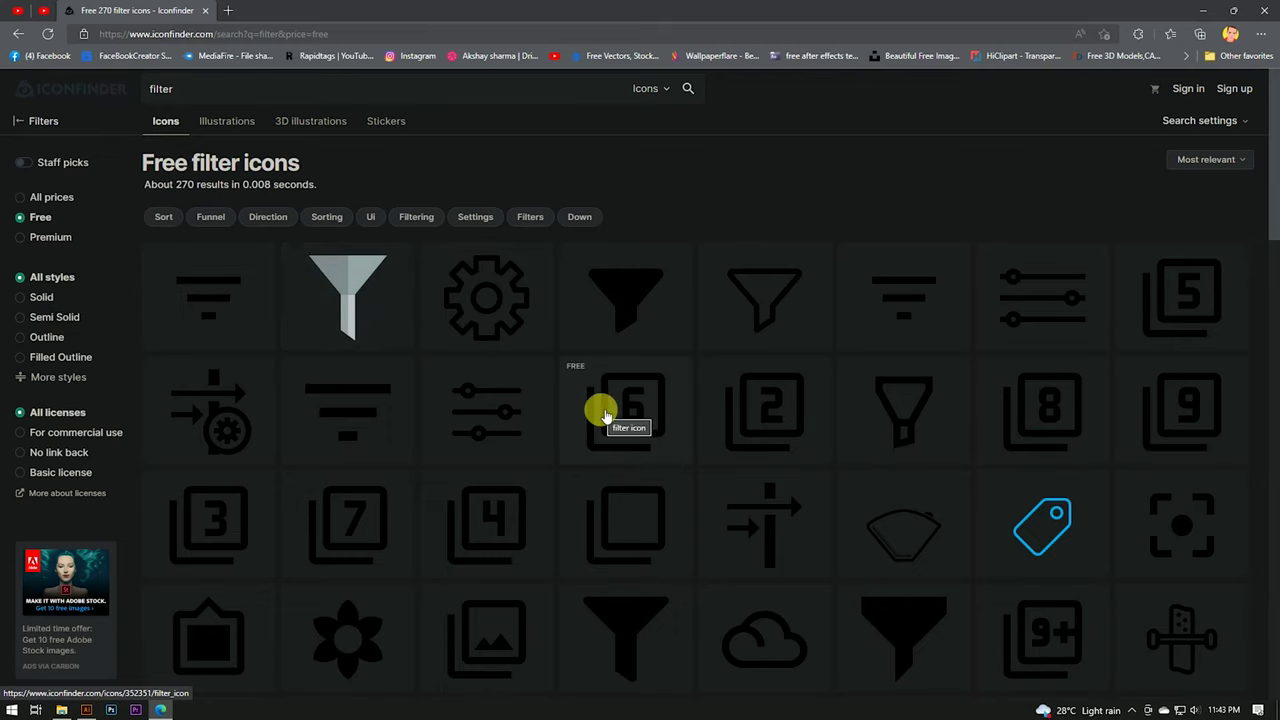
{"action": "scroll", "coordinate": [590, 467], "scroll_direction": "down", "scroll_amount": 2}
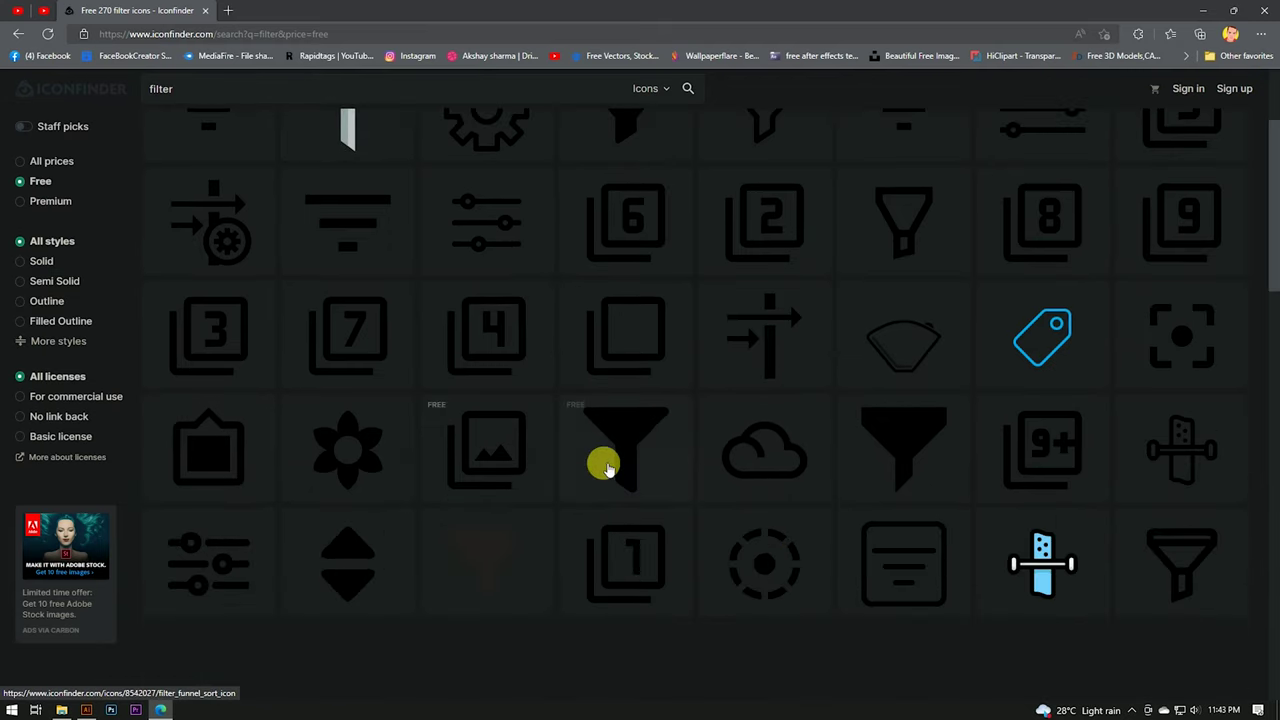
{"action": "left_click", "coordinate": [590, 467]}
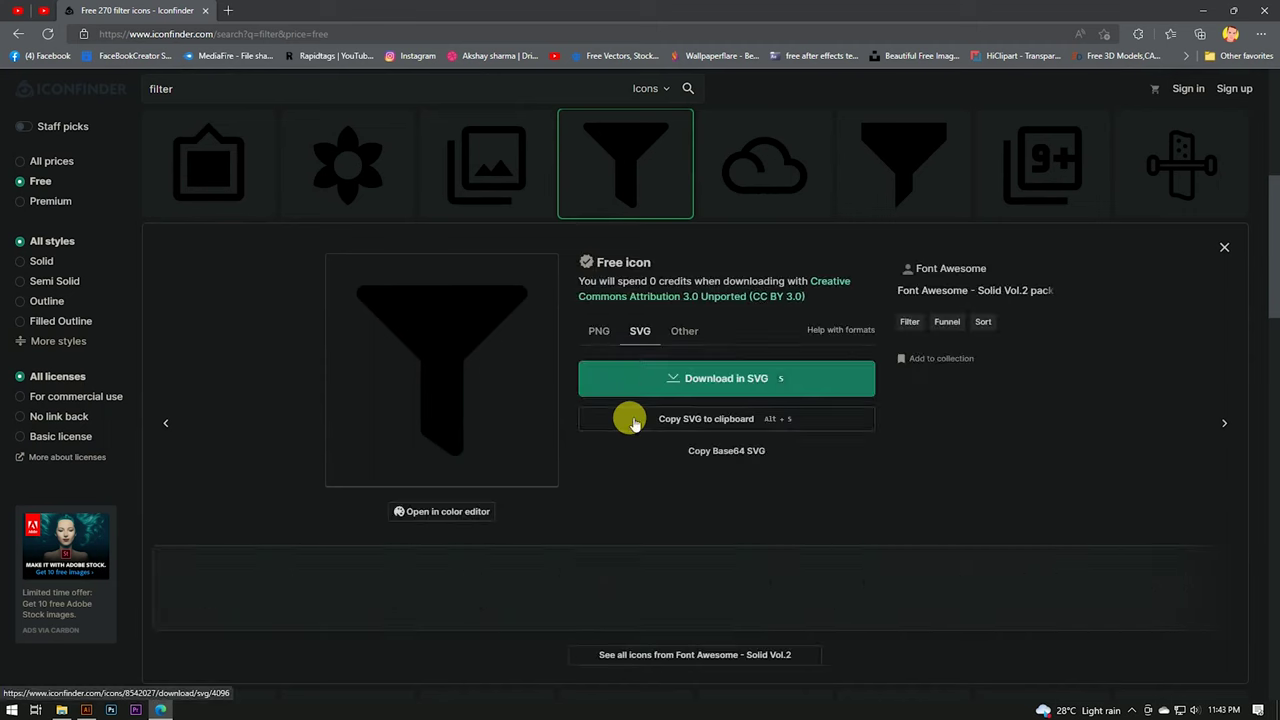
{"action": "left_click", "coordinate": [757, 378]}
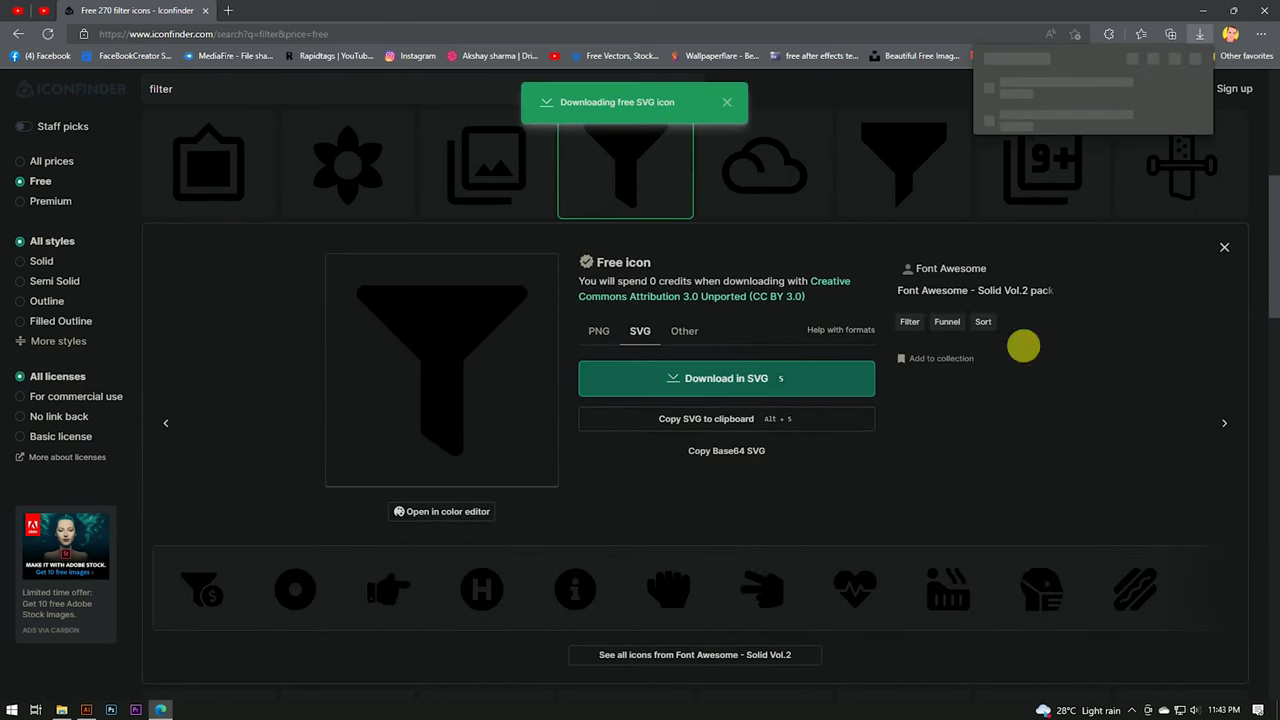
{"action": "left_click", "coordinate": [86, 709]}
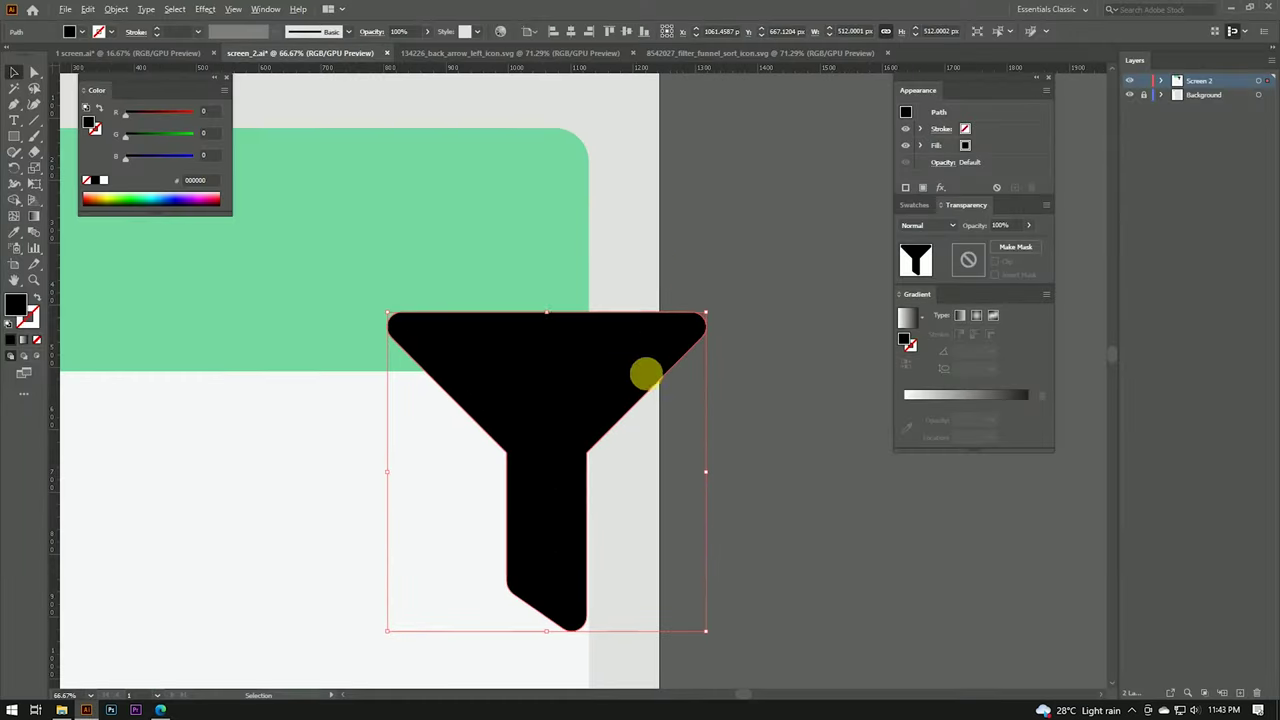
Step: Resize the funnel icon to 64 px
{"action": "mouse_move", "coordinate": [706, 471]}
{"action": "left_mouse_down"}
{"action": "mouse_move", "coordinate": [566, 476]}
{"action": "mouse_move", "coordinate": [689, 494]}
{"action": "mouse_move", "coordinate": [676, 228]}
{"action": "left_mouse_up"}
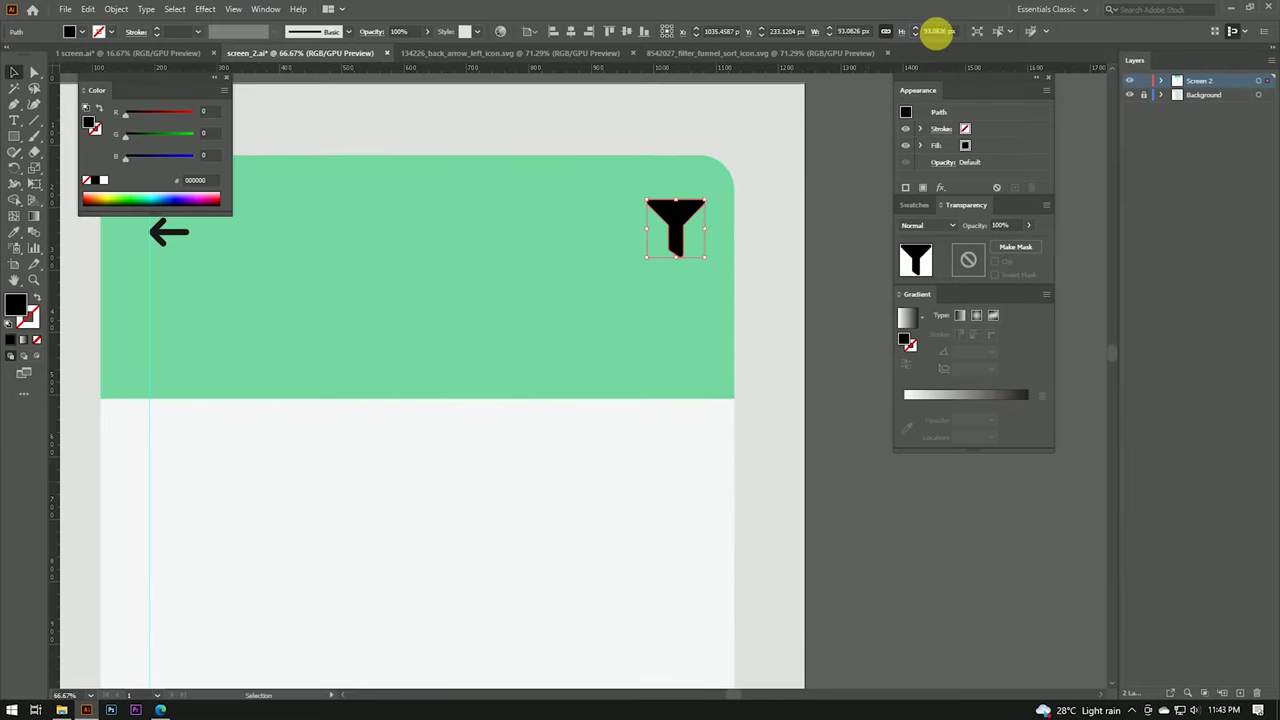
{"action": "left_click", "coordinate": [855, 31]}
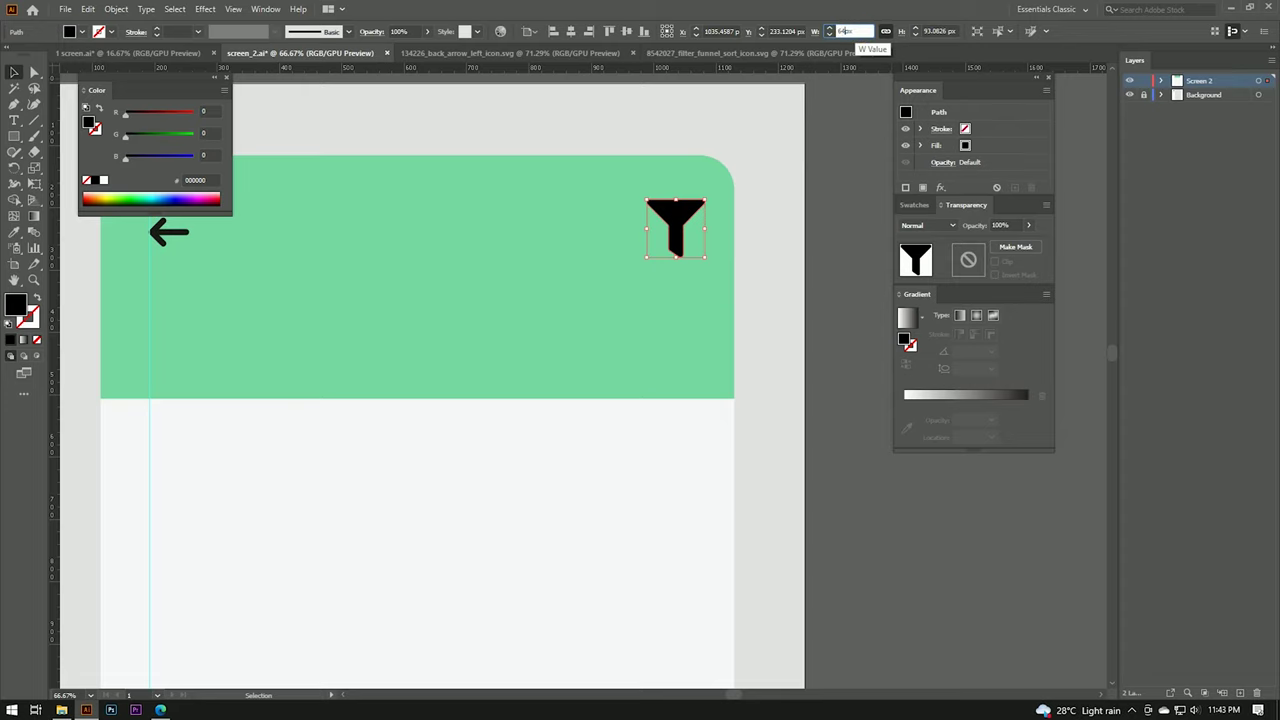
{"action": "key", "text": "Return"}
{"action": "scroll", "coordinate": [666, 143], "scroll_direction": "up", "scroll_amount": 1}
{"action": "scroll", "coordinate": [686, 291], "scroll_direction": "up", "scroll_amount": 1}
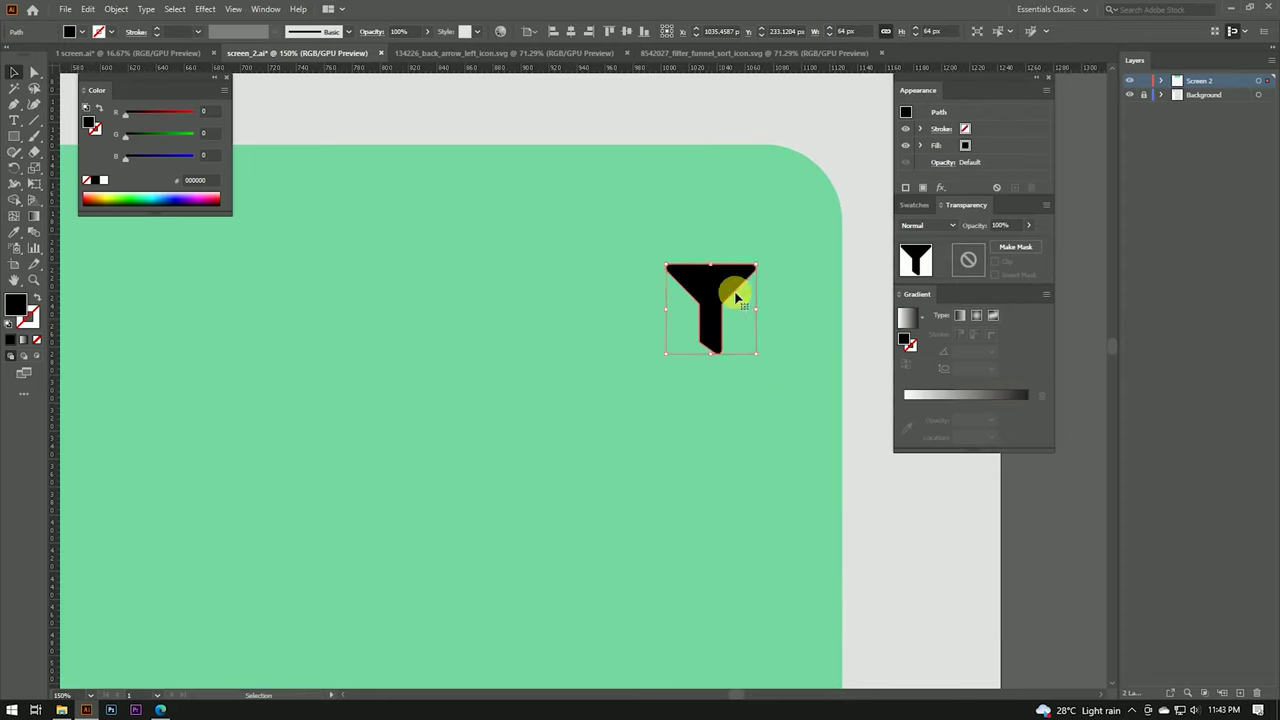
{"action": "scroll", "coordinate": [736, 297], "scroll_direction": "down", "scroll_amount": 1}
{"action": "scroll", "coordinate": [754, 305], "scroll_direction": "down", "scroll_amount": 1}
Step: Give the funnel the back arrow's dark colour with the Eyedropper
{"action": "key", "text": "i"}
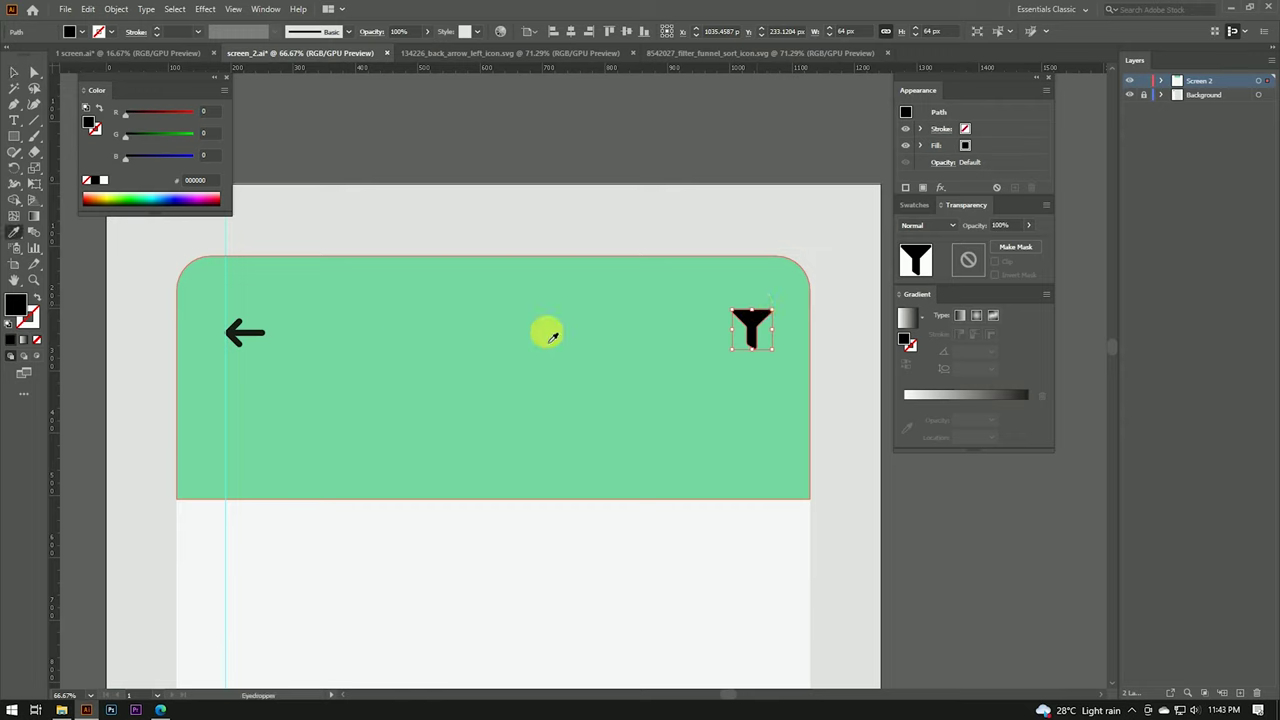
{"action": "scroll", "coordinate": [240, 334], "scroll_direction": "up", "scroll_amount": 4}
{"action": "left_click", "coordinate": [220, 309]}
{"action": "scroll", "coordinate": [220, 309], "scroll_direction": "down", "scroll_amount": 4}
{"action": "scroll", "coordinate": [224, 310], "scroll_direction": "down", "scroll_amount": 1}
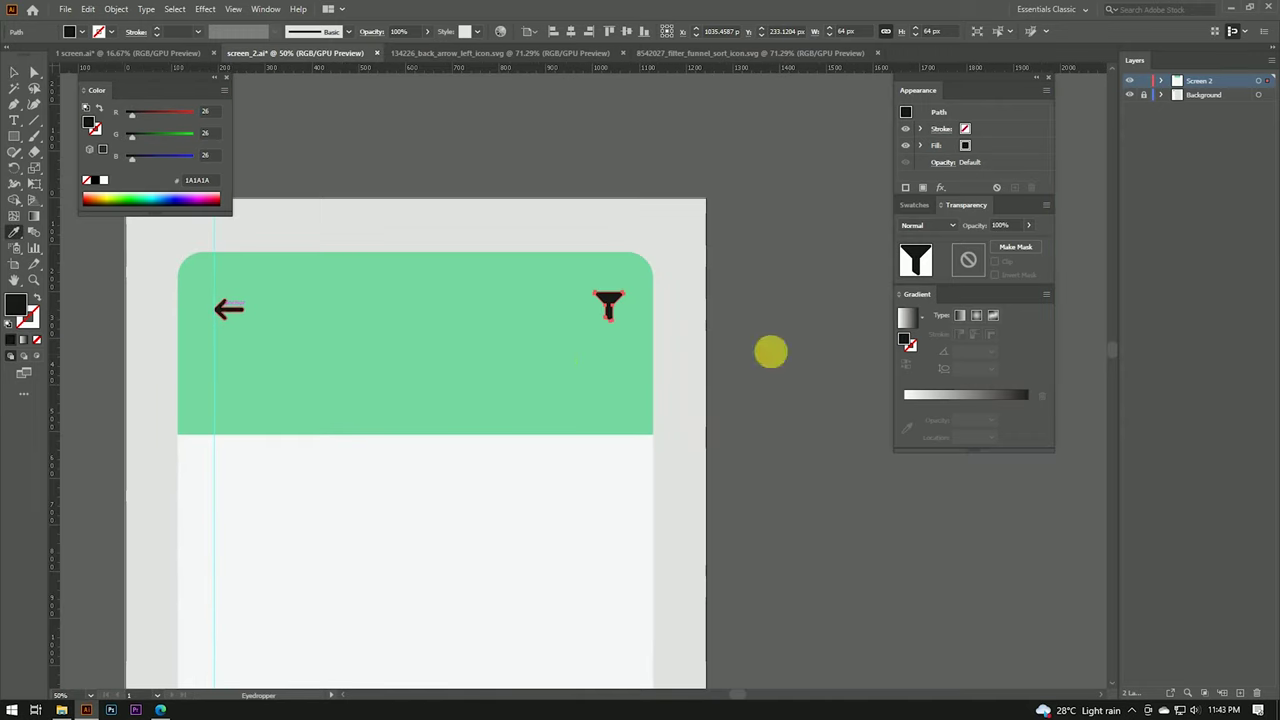
{"action": "key", "text": "v"}
{"action": "left_click", "coordinate": [770, 351]}
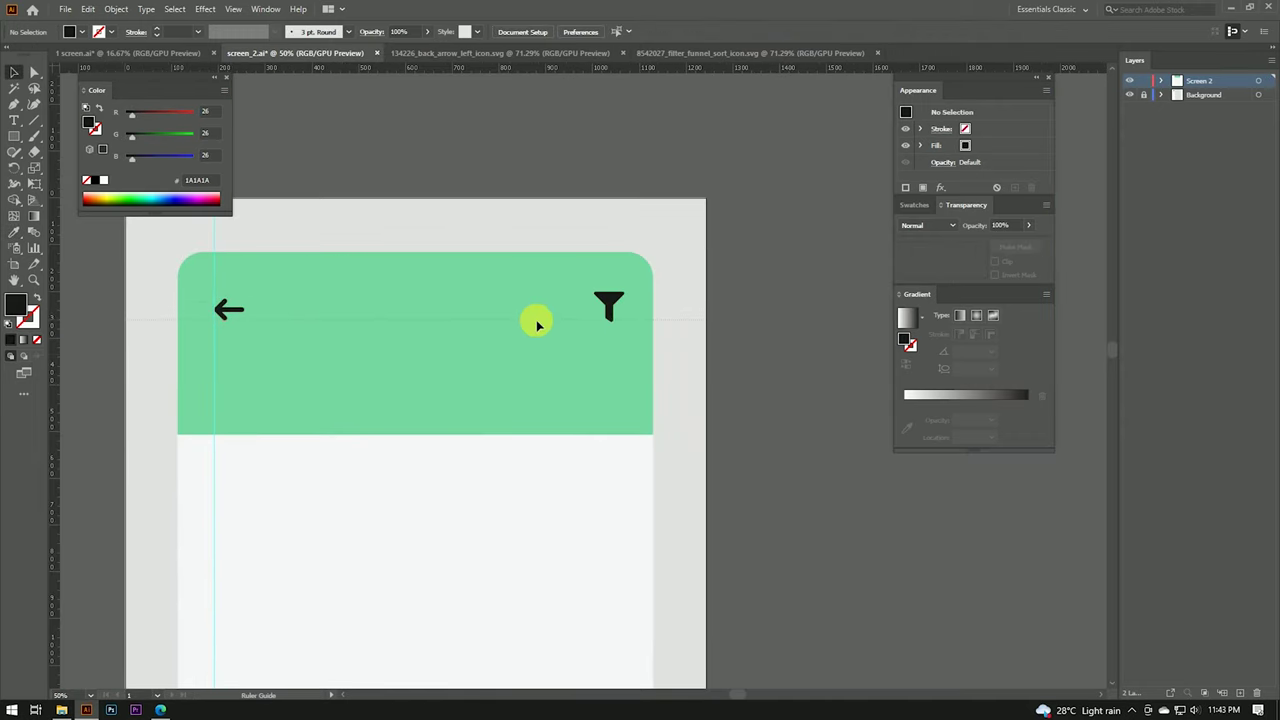
Step: Raise the horizontal guide to the icon row, align the funnel's top to it, and shrink it slightly
{"action": "left_click", "coordinate": [577, 321]}
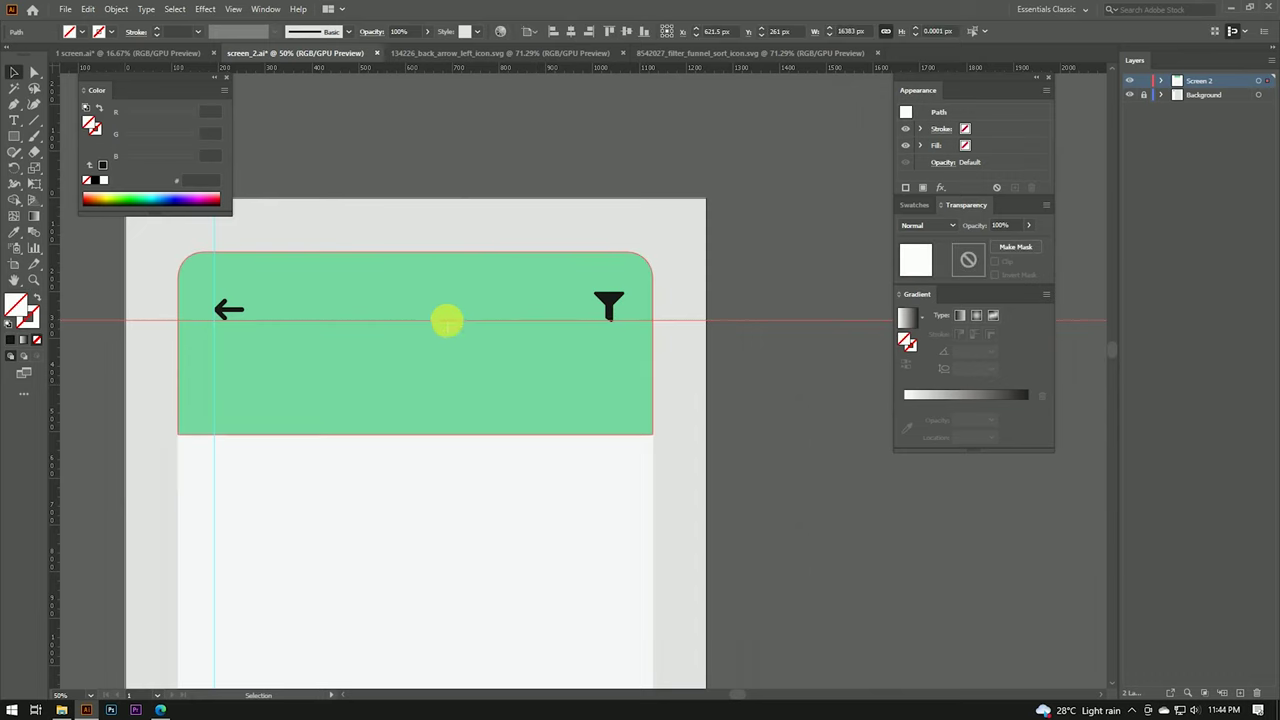
{"action": "mouse_move", "coordinate": [451, 321]}
{"action": "left_mouse_down"}
{"action": "mouse_move", "coordinate": [458, 303]}
{"action": "mouse_move", "coordinate": [689, 320]}
{"action": "left_mouse_up"}
{"action": "scroll", "coordinate": [606, 305], "scroll_direction": "up", "scroll_amount": 4}
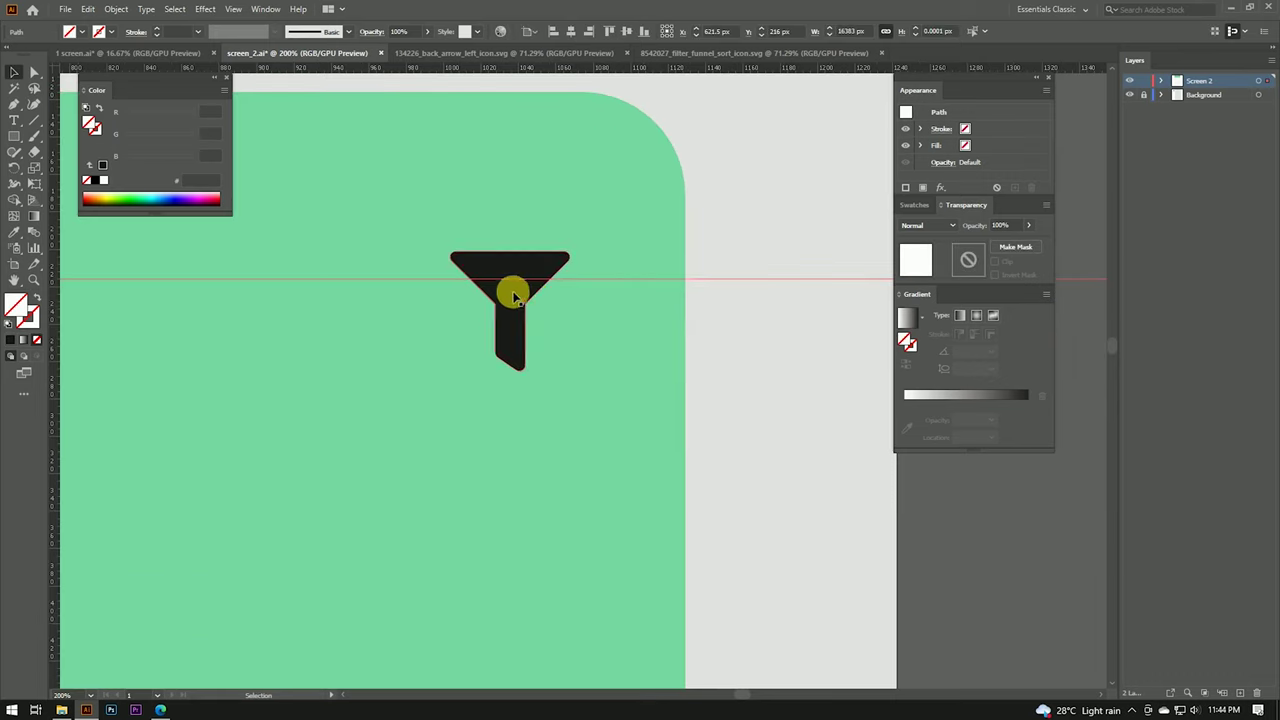
{"action": "left_click_drag", "start_coordinate": [509, 289], "coordinate": [521, 322]}
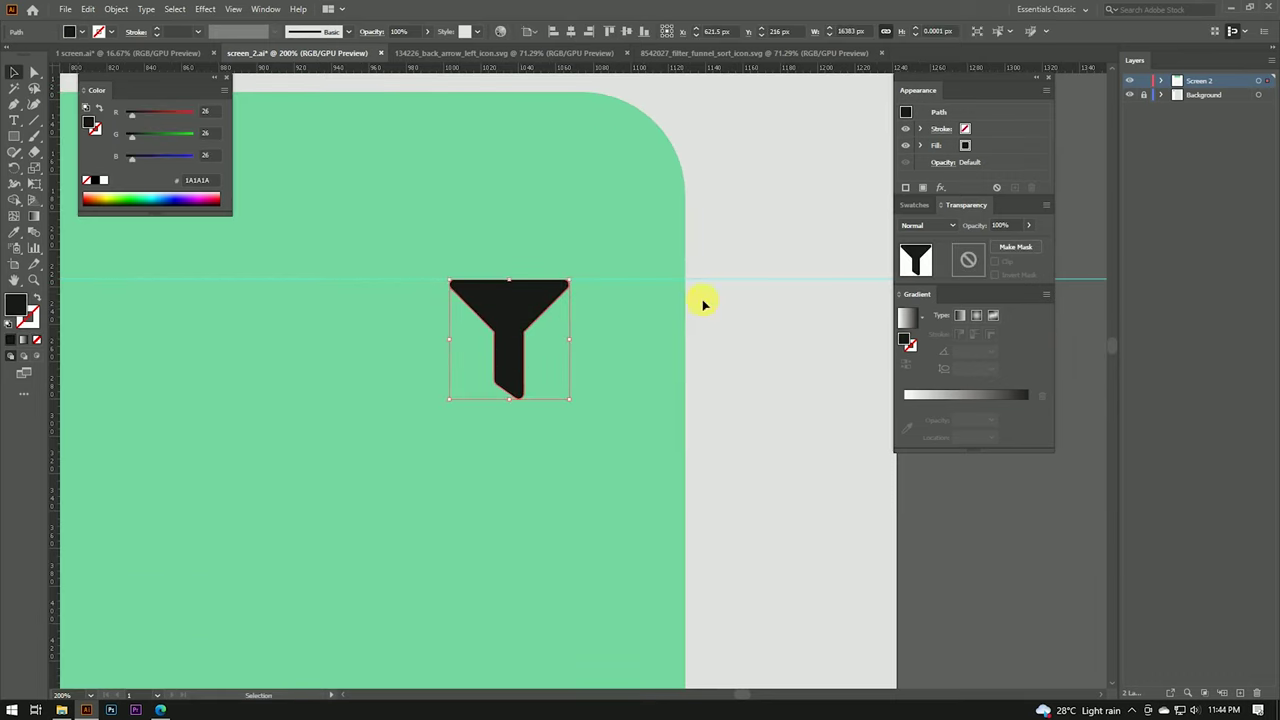
{"action": "scroll", "coordinate": [700, 300], "scroll_direction": "down", "scroll_amount": 4}
{"action": "scroll", "coordinate": [651, 286], "scroll_direction": "up", "scroll_amount": 1}
{"action": "scroll", "coordinate": [651, 286], "scroll_direction": "up", "scroll_amount": 1}
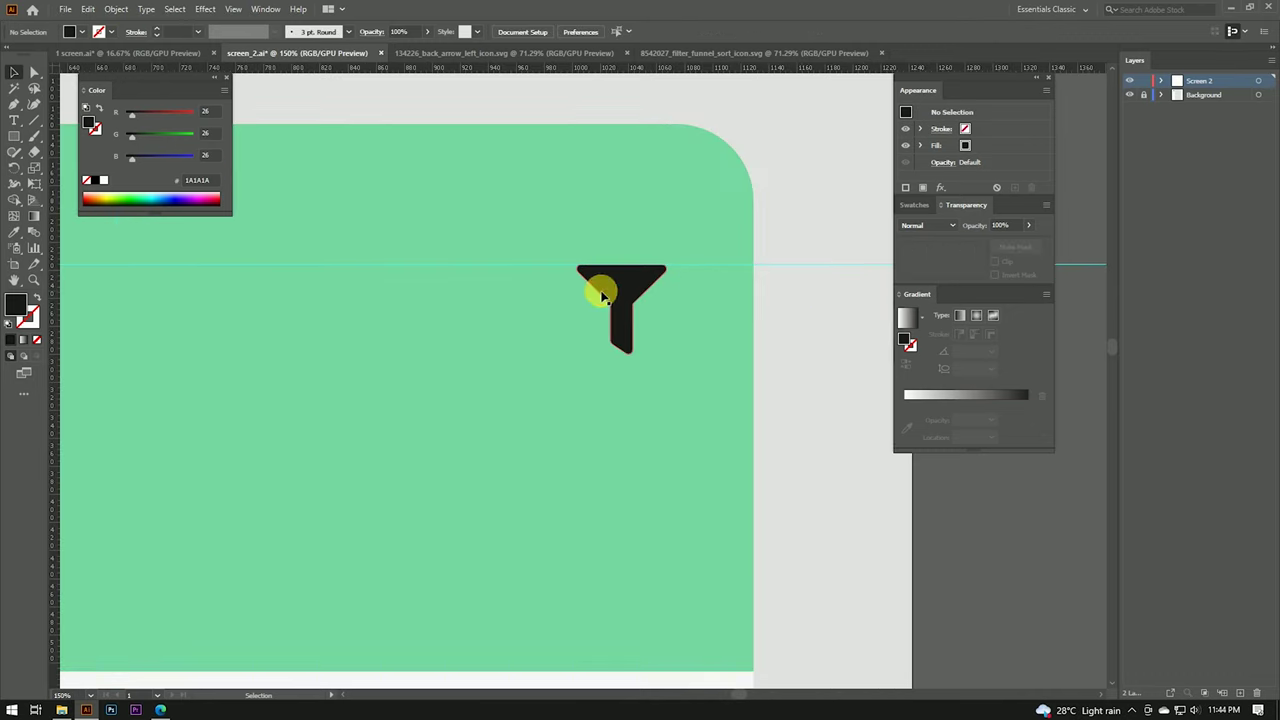
{"action": "left_click", "coordinate": [612, 310]}
{"action": "left_click_drag", "start_coordinate": [622, 355], "coordinate": [623, 343]}
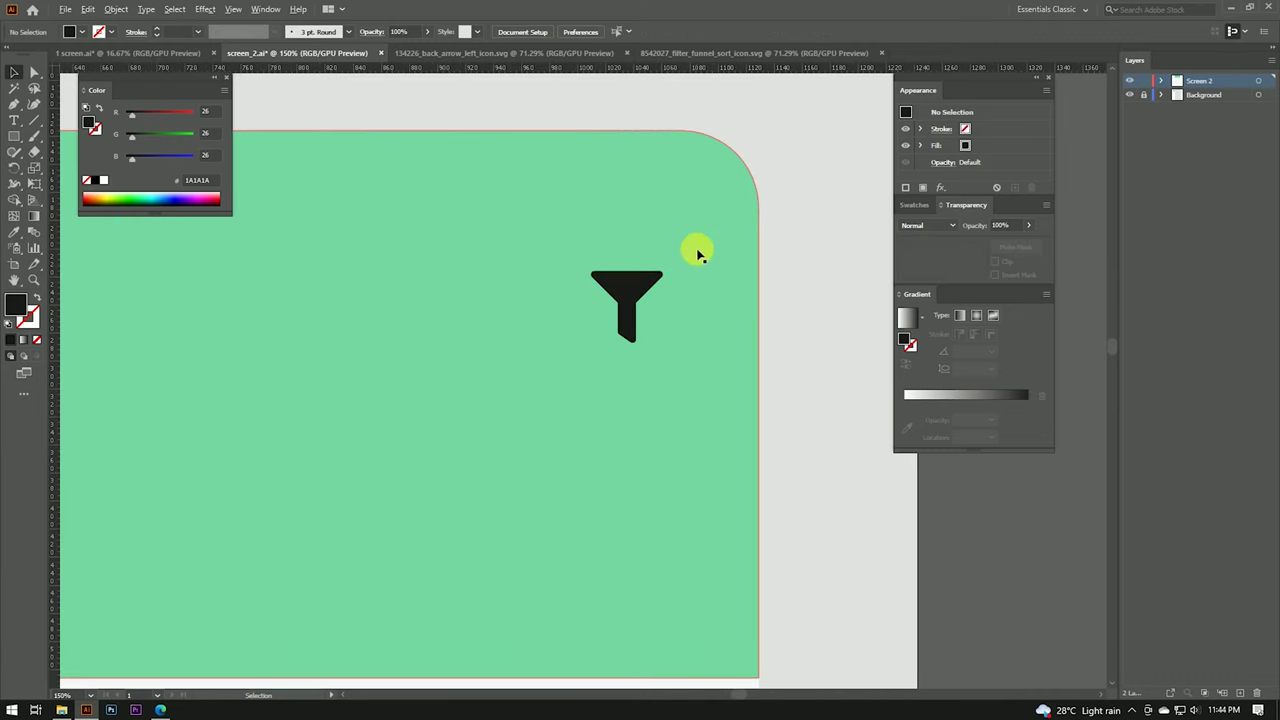
{"action": "left_click", "coordinate": [778, 283]}
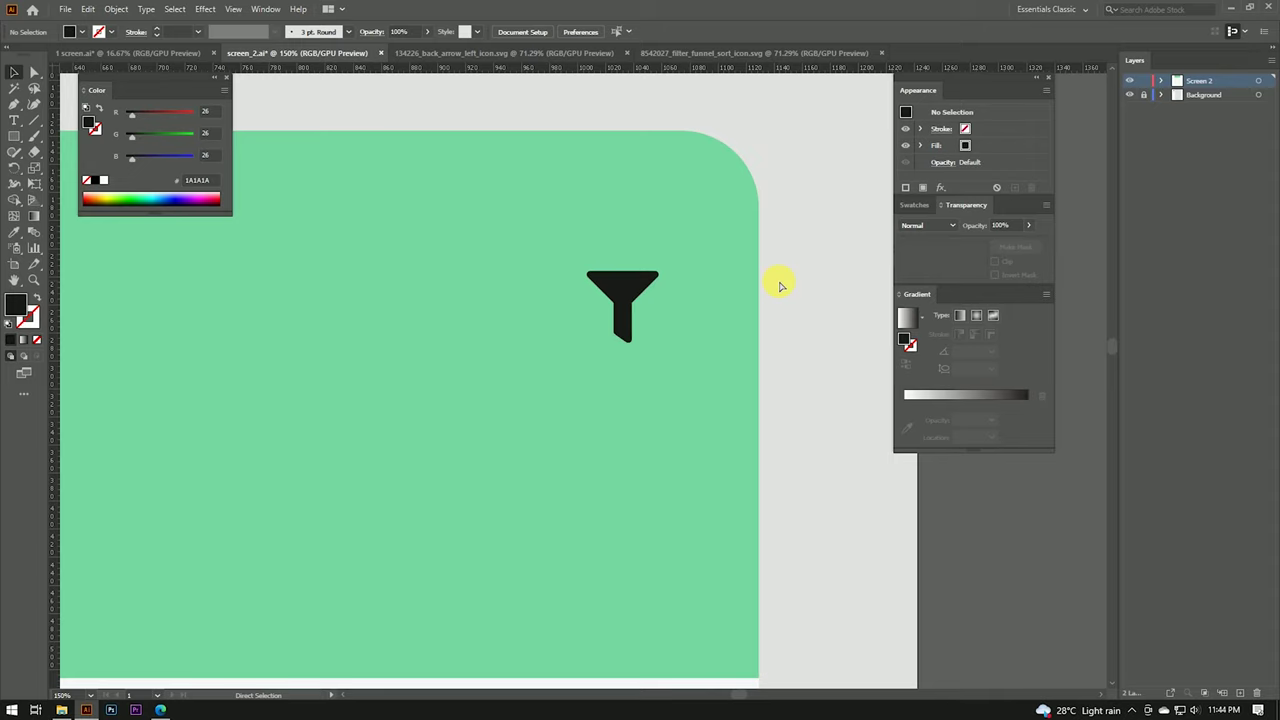
Step: Drag chicken.png from Explorer into the Illustrator document
{"action": "scroll", "coordinate": [780, 286], "scroll_direction": "down", "scroll_amount": 1}
{"action": "scroll", "coordinate": [788, 269], "scroll_direction": "down", "scroll_amount": 1}
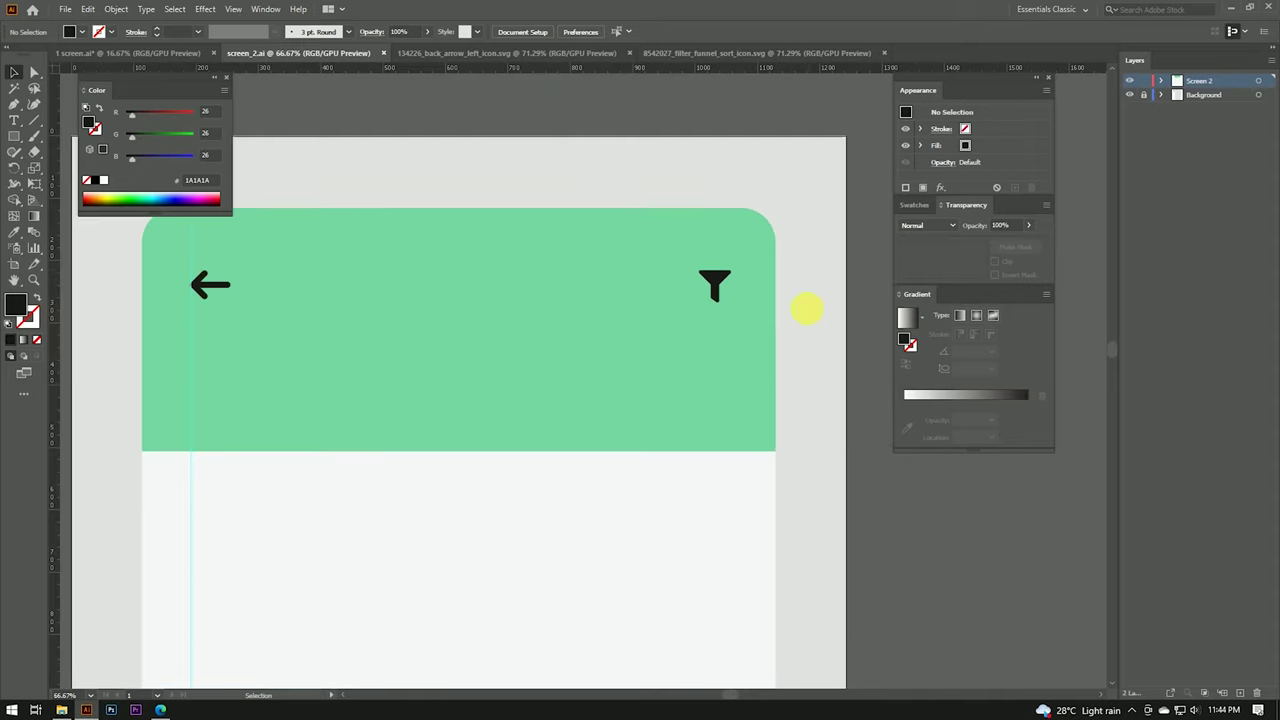
{"action": "scroll", "coordinate": [800, 310], "scroll_direction": "down", "scroll_amount": 1}
{"action": "left_click", "coordinate": [61, 710]}
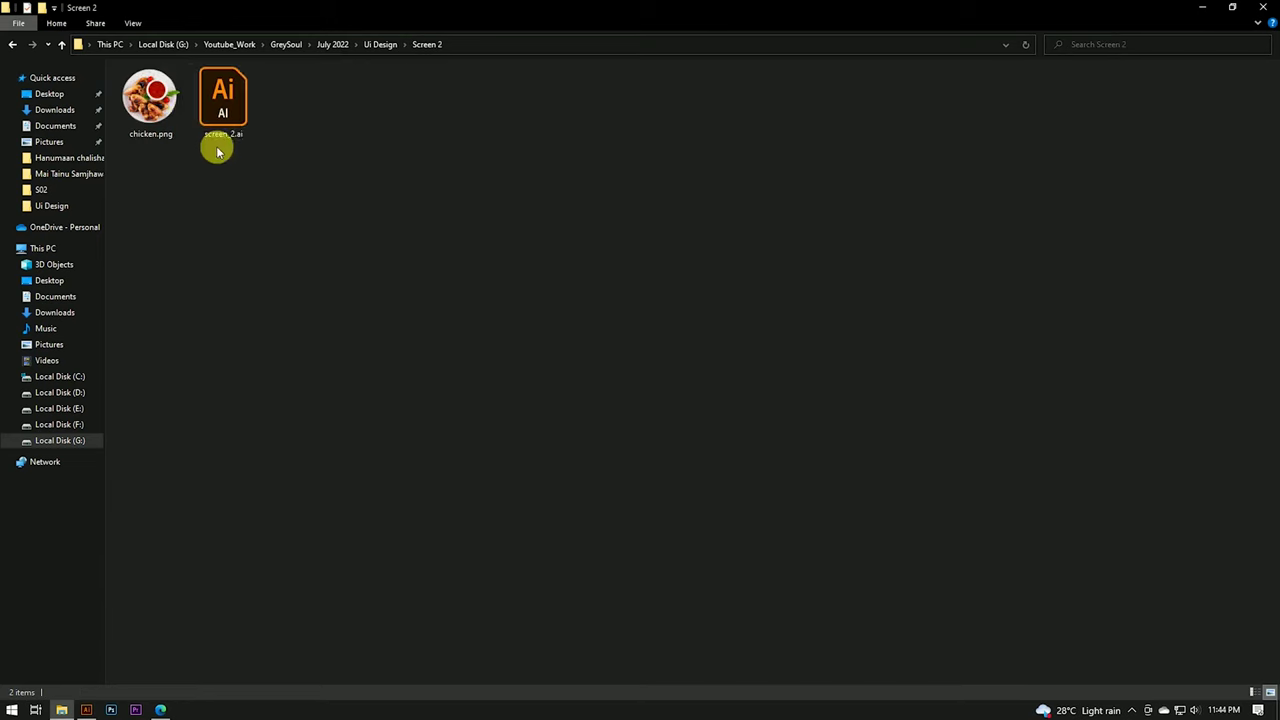
{"action": "left_click_drag", "start_coordinate": [157, 115], "coordinate": [543, 378]}
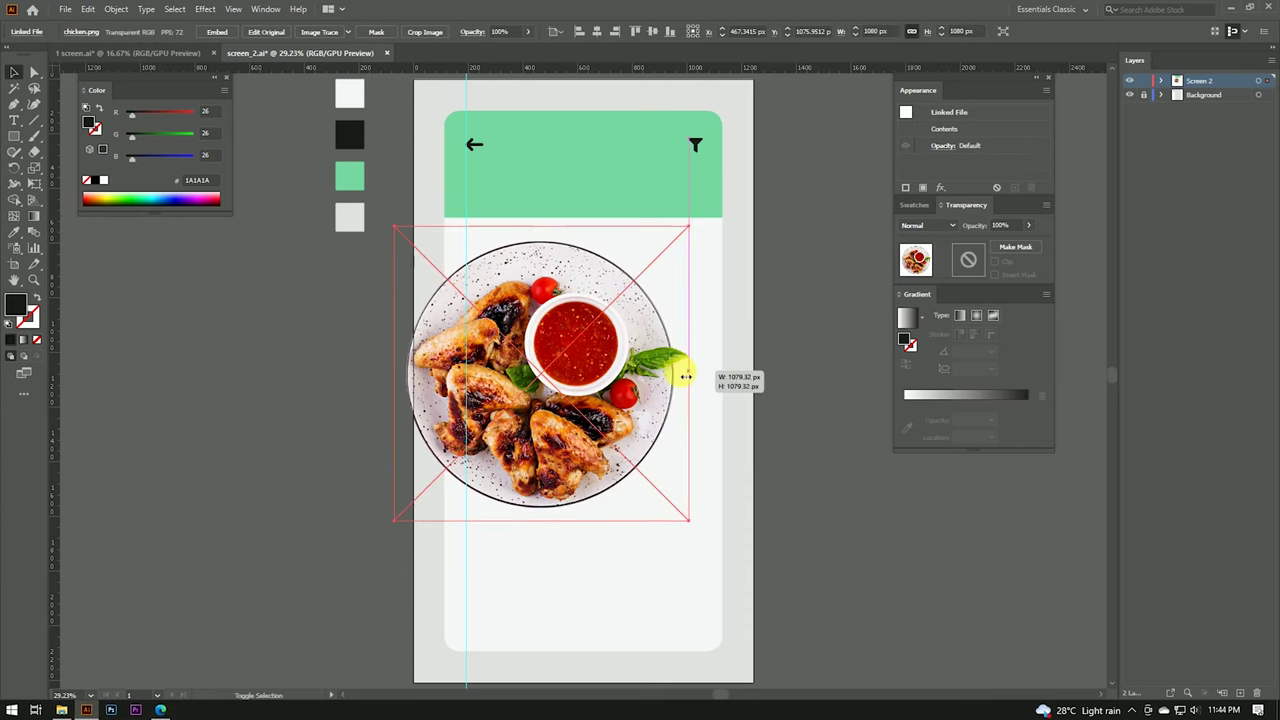
Step: Embed the plate photo, move it up over the header edge, centre it horizontally, and scale it to 440 px
{"action": "left_click_drag", "start_coordinate": [686, 376], "coordinate": [622, 373]}
{"action": "left_click", "coordinate": [217, 31]}
{"action": "left_click_drag", "start_coordinate": [547, 342], "coordinate": [585, 208]}
{"action": "left_click", "coordinate": [600, 31]}
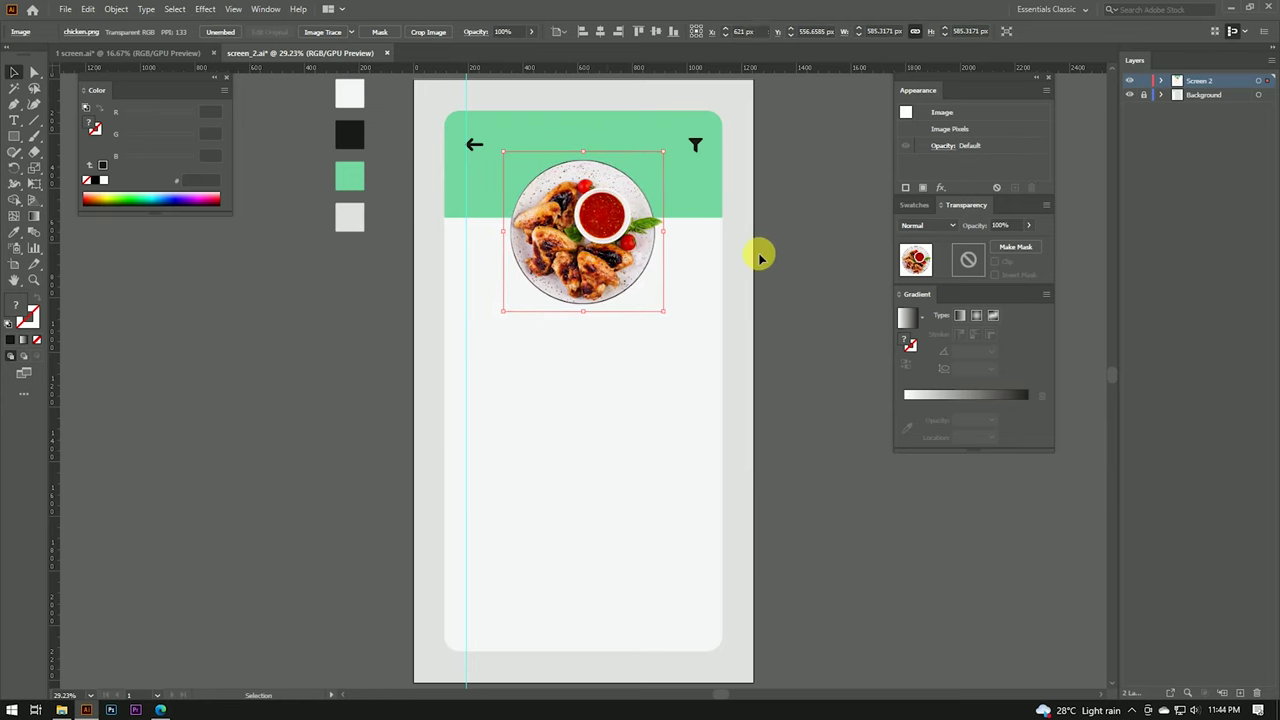
{"action": "left_click", "coordinate": [760, 240]}
{"action": "scroll", "coordinate": [700, 190], "scroll_direction": "up", "scroll_amount": 1}
{"action": "left_click", "coordinate": [645, 230]}
{"action": "mouse_move", "coordinate": [654, 244]}
{"action": "left_mouse_down"}
{"action": "mouse_move", "coordinate": [591, 261]}
{"action": "mouse_move", "coordinate": [598, 234]}
{"action": "left_mouse_up"}
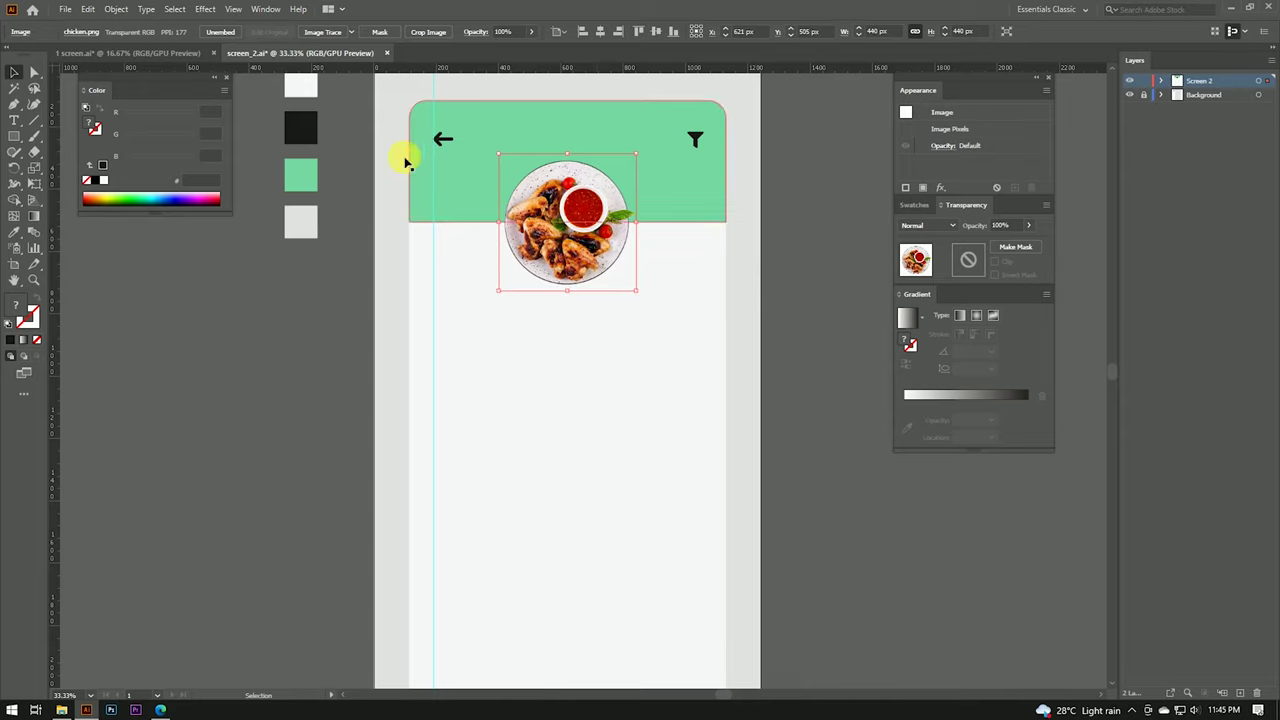
{"action": "left_click", "coordinate": [204, 9]}
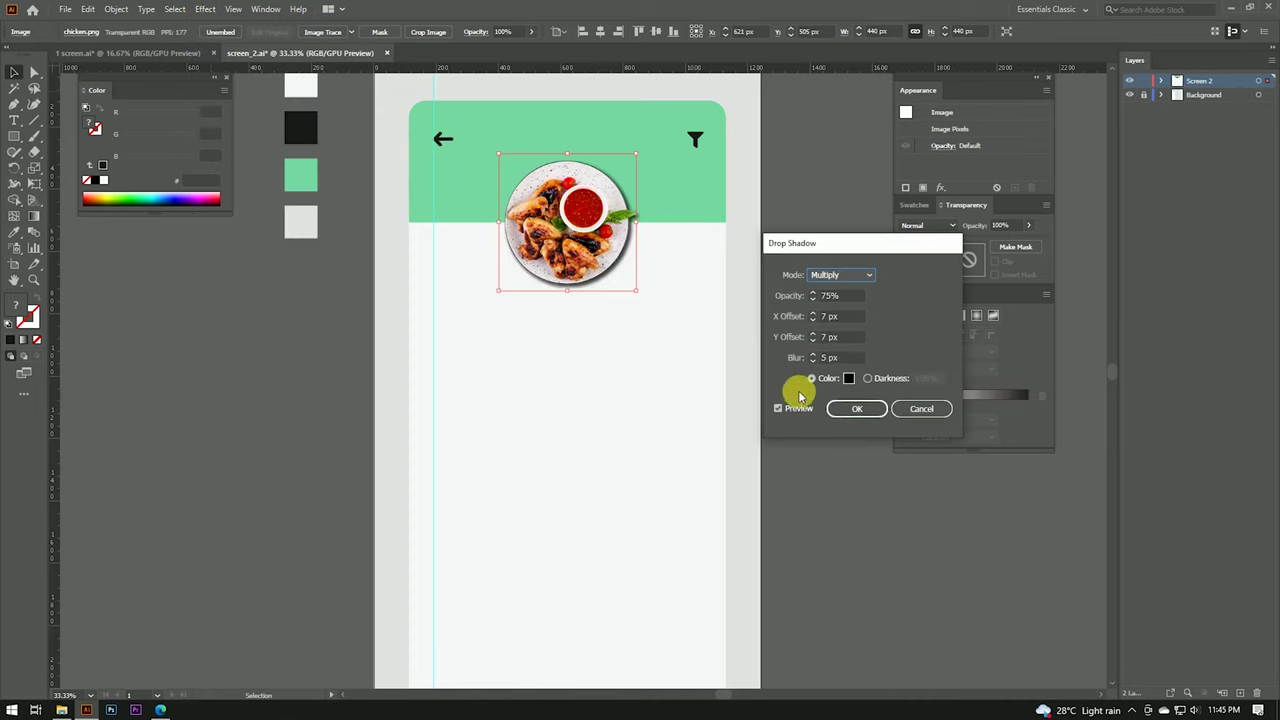
Step: Set the drop shadow colour to dark green 001E11 and adjust its blur
{"action": "left_click", "coordinate": [840, 316]}
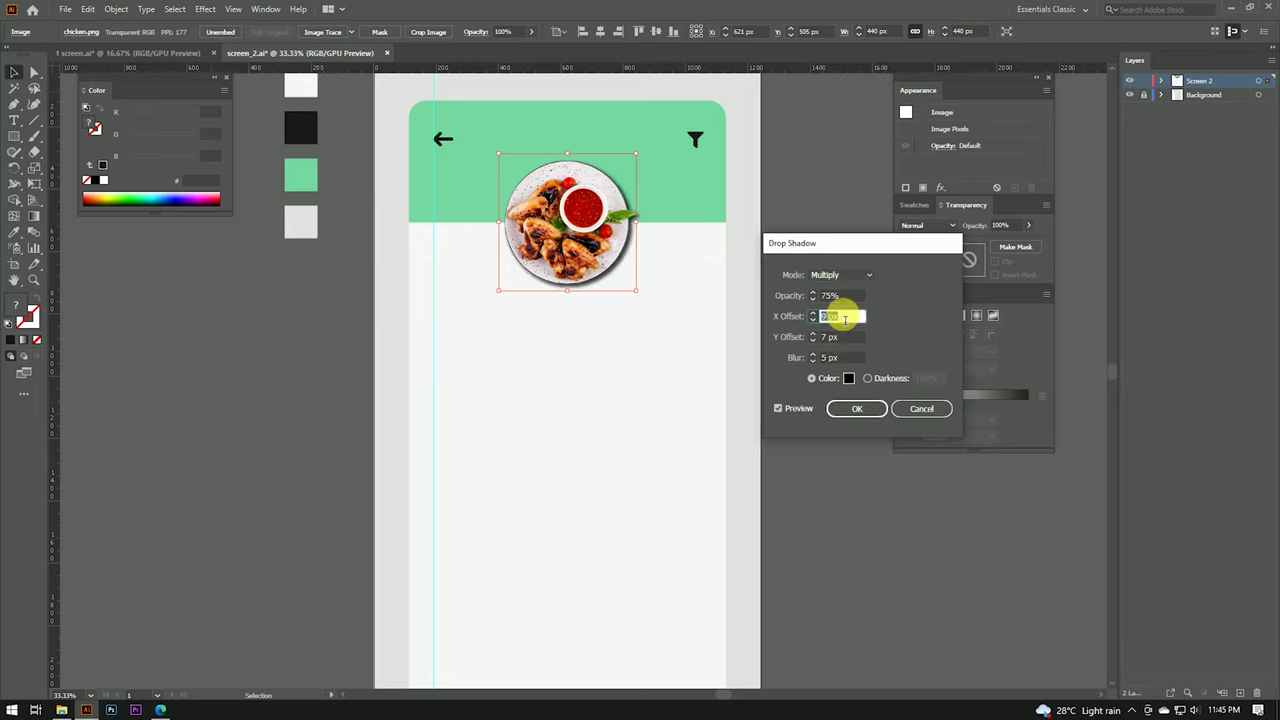
{"action": "left_click", "coordinate": [829, 295]}
{"action": "type", "text": "30"}
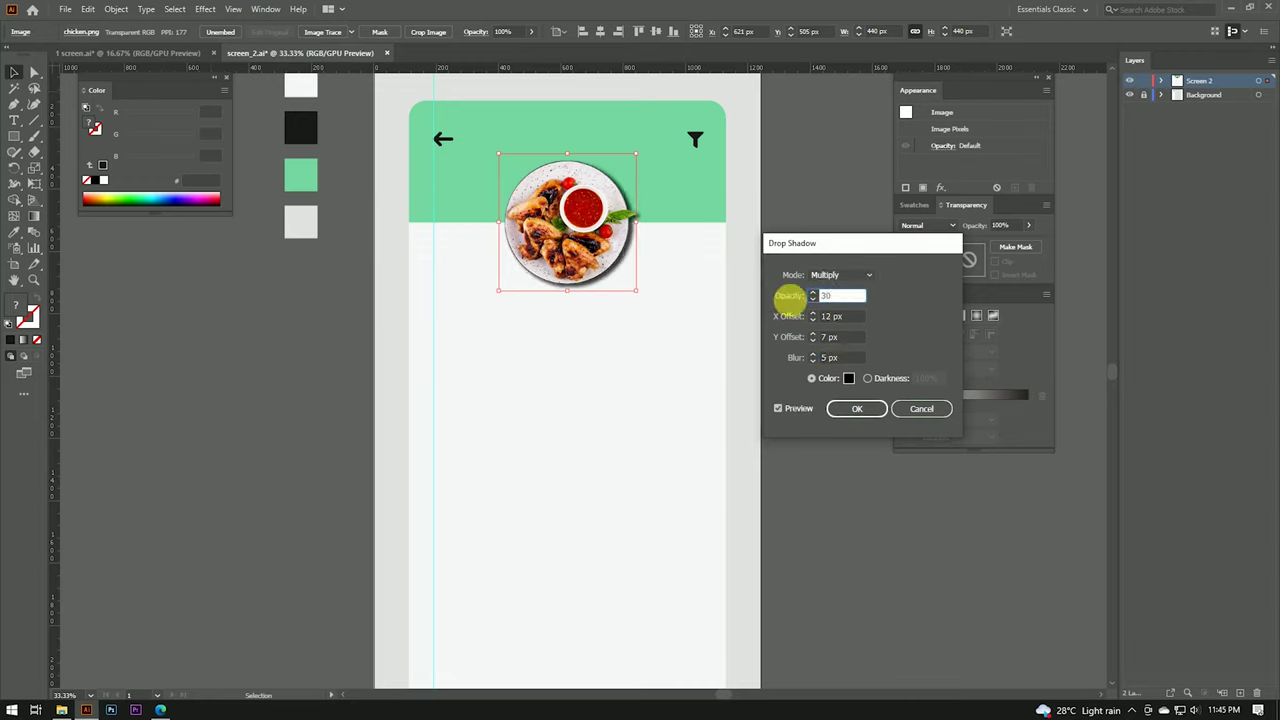
{"action": "left_click", "coordinate": [779, 408]}
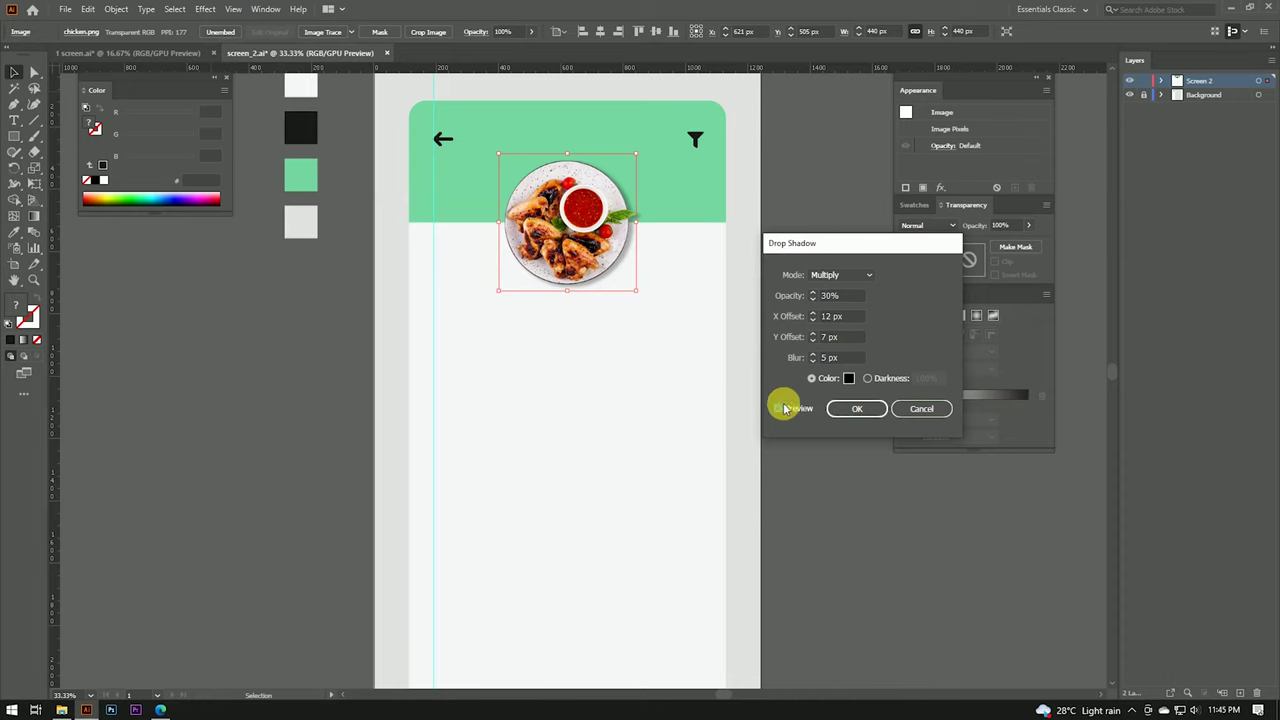
{"action": "left_click", "coordinate": [848, 378]}
{"action": "mouse_move", "coordinate": [862, 383]}
{"action": "left_mouse_down"}
{"action": "mouse_move", "coordinate": [855, 367]}
{"action": "mouse_move", "coordinate": [850, 405]}
{"action": "left_mouse_up"}
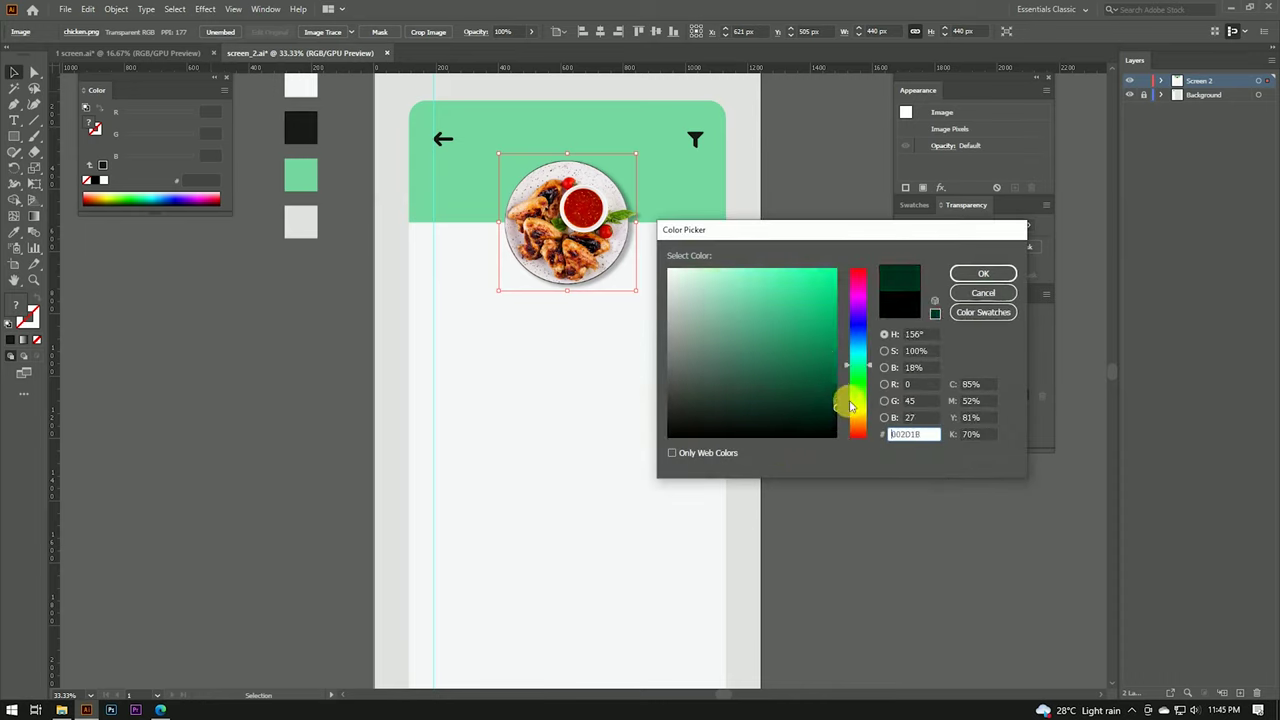
{"action": "left_click", "coordinate": [978, 275]}
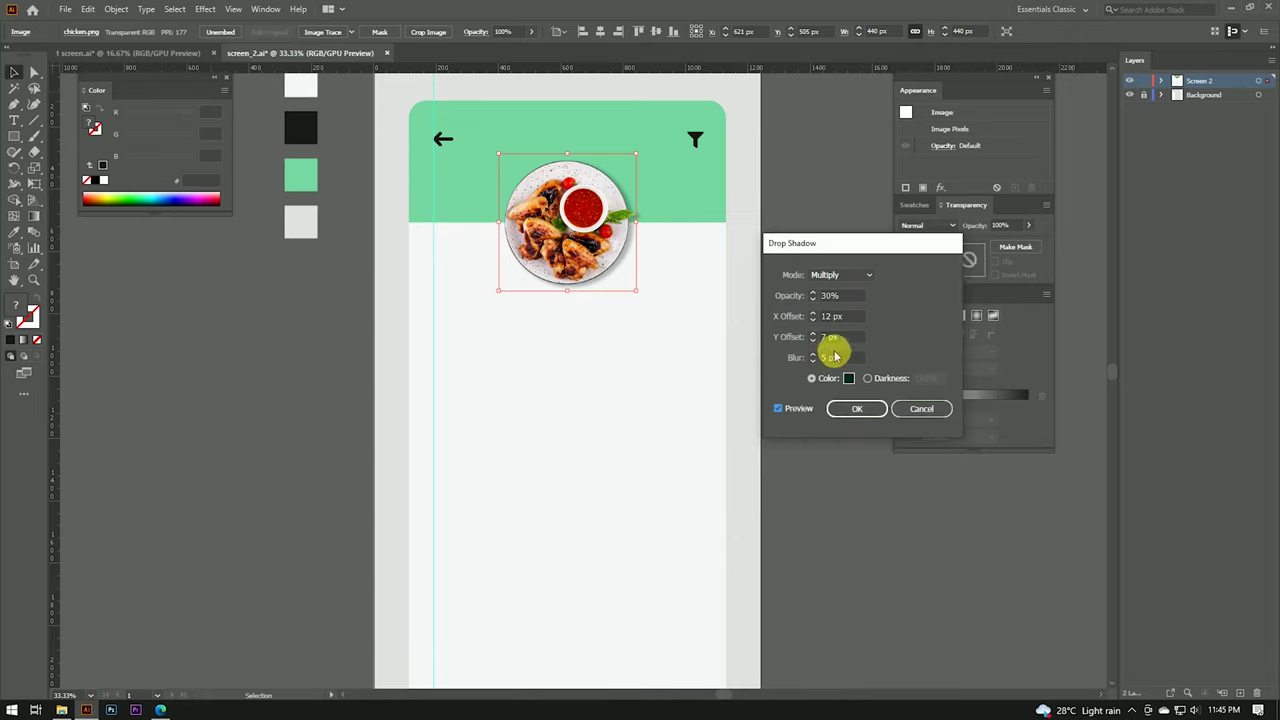
{"action": "left_click_drag", "start_coordinate": [850, 358], "coordinate": [813, 360]}
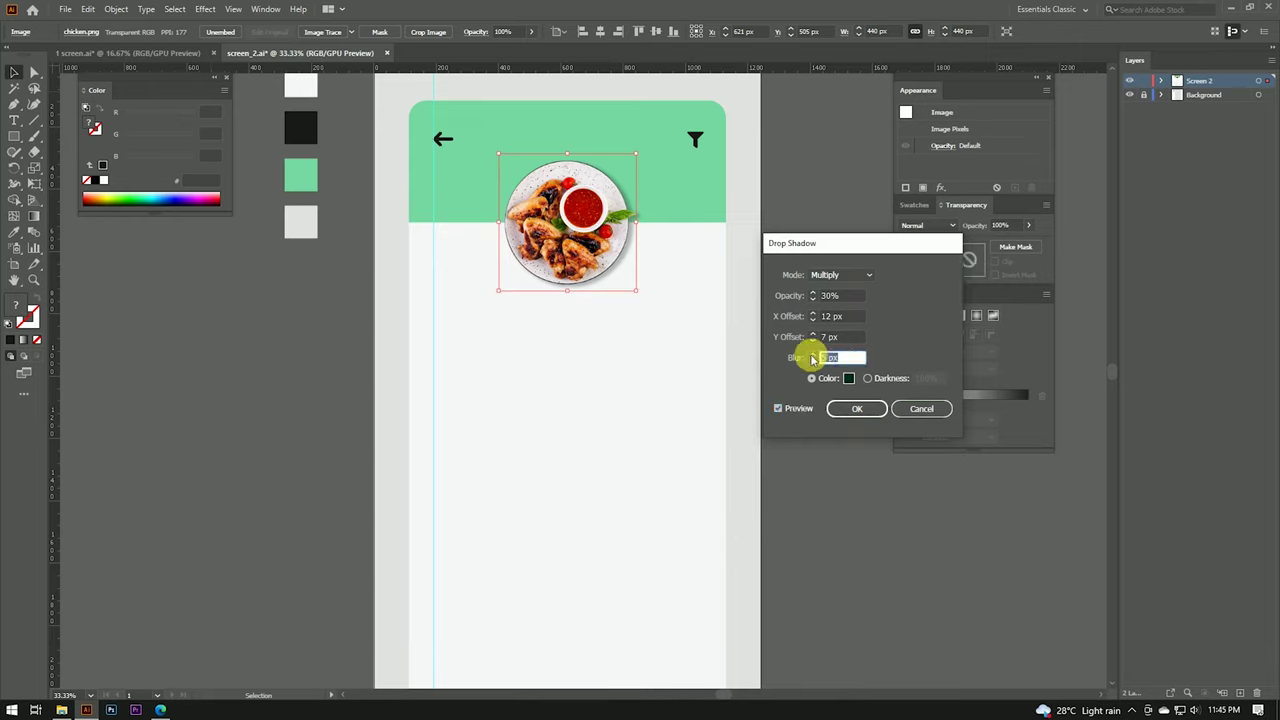
{"action": "type", "text": "7"}
{"action": "left_click", "coordinate": [779, 408]}
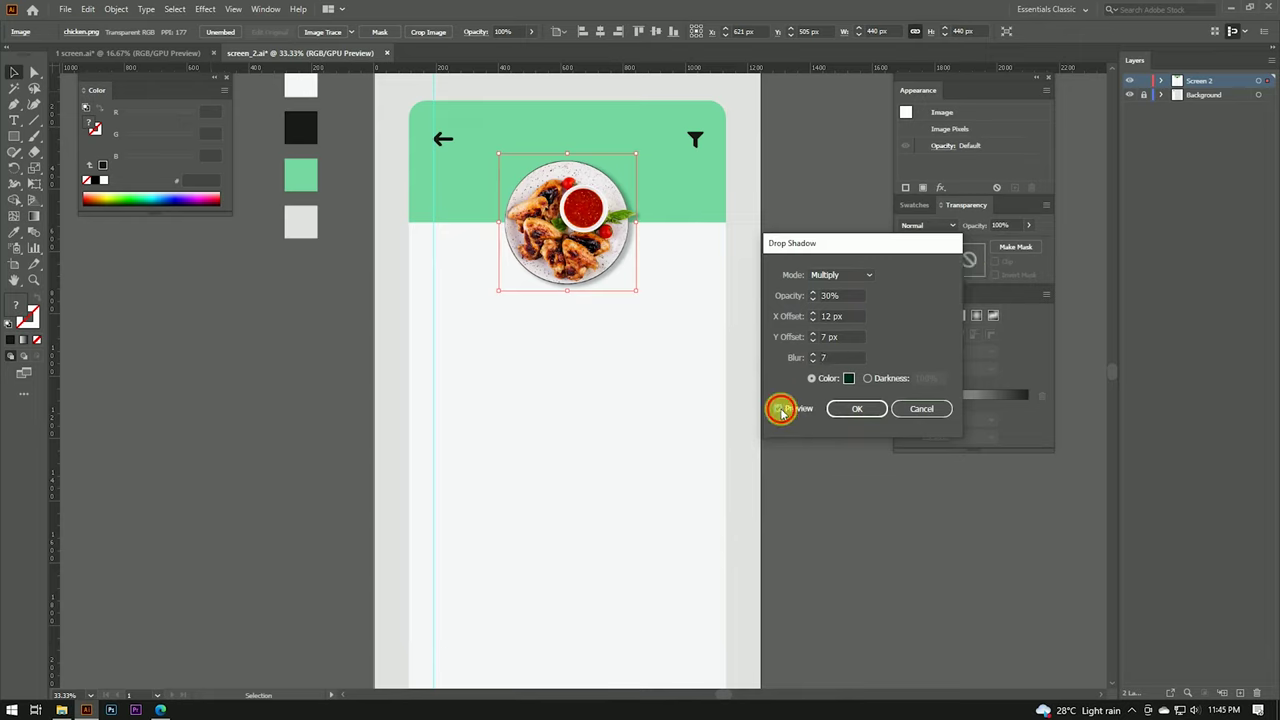
{"action": "left_click", "coordinate": [835, 359]}
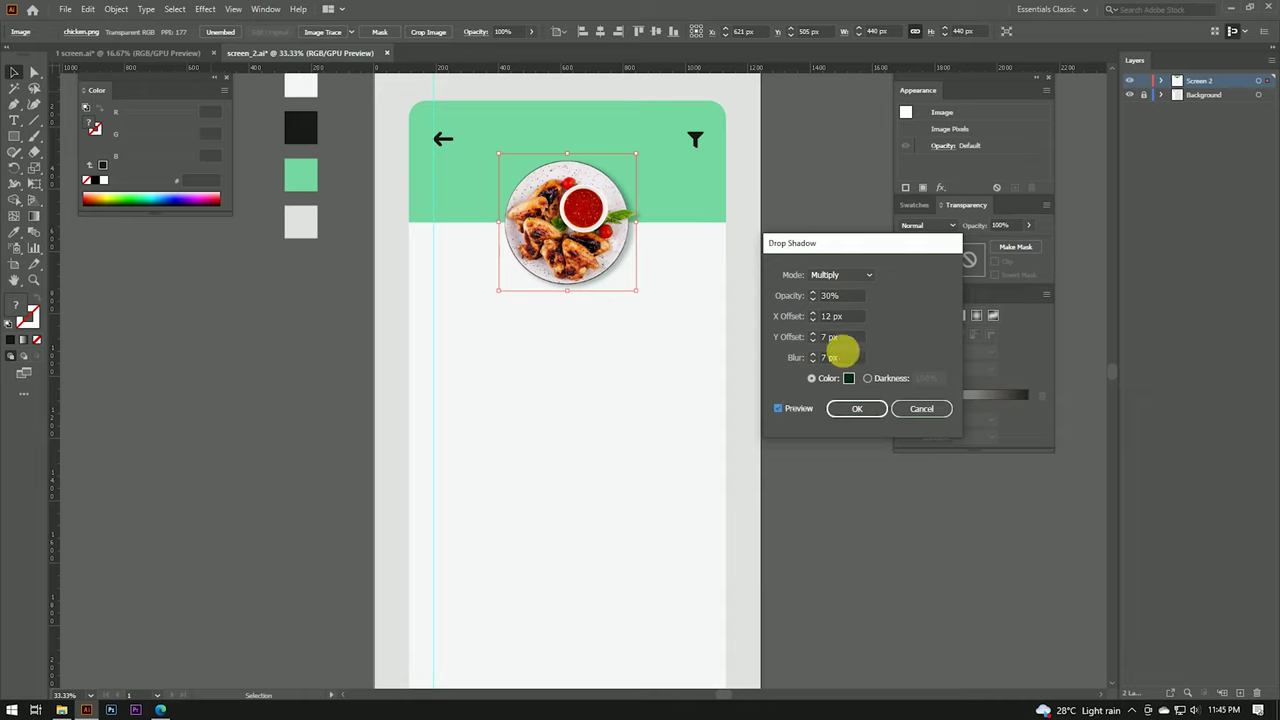
Step: Set the shadow's X offset to 0 and Y offset to 13 px at 30% opacity, then apply it
{"action": "left_click_drag", "start_coordinate": [846, 318], "coordinate": [799, 318]}
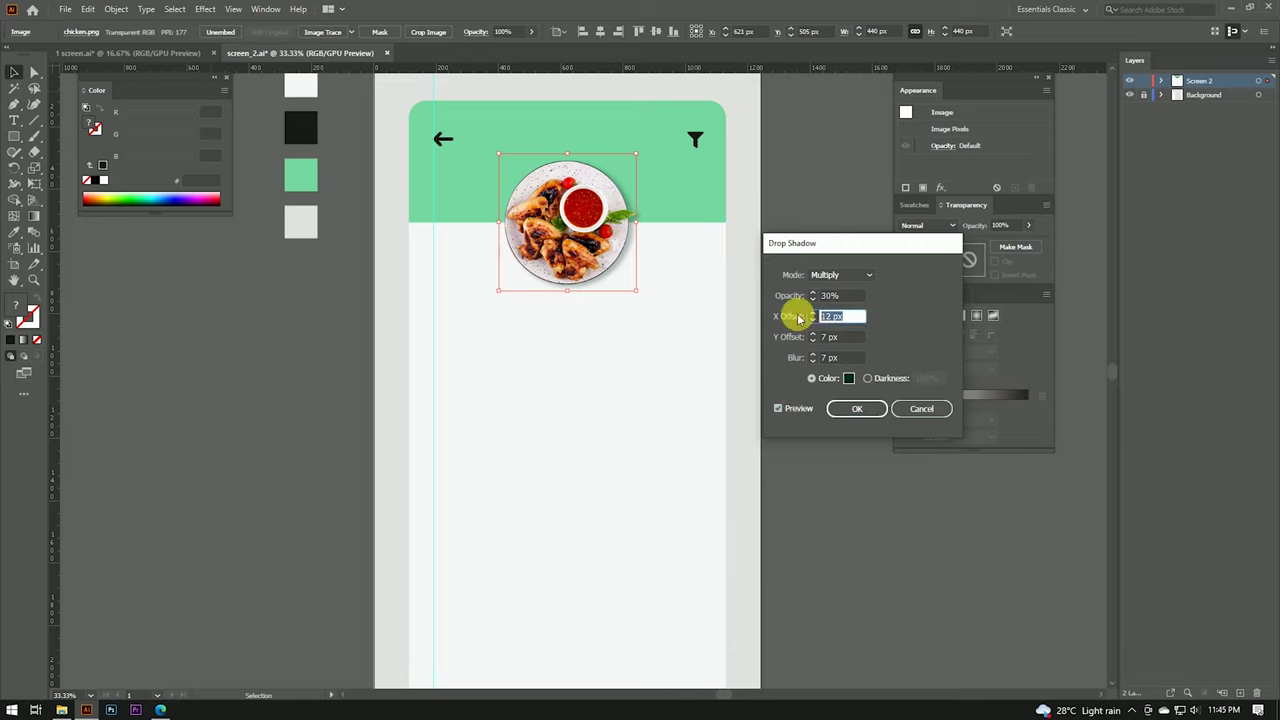
{"action": "type", "text": "0"}
{"action": "left_click", "coordinate": [784, 408]}
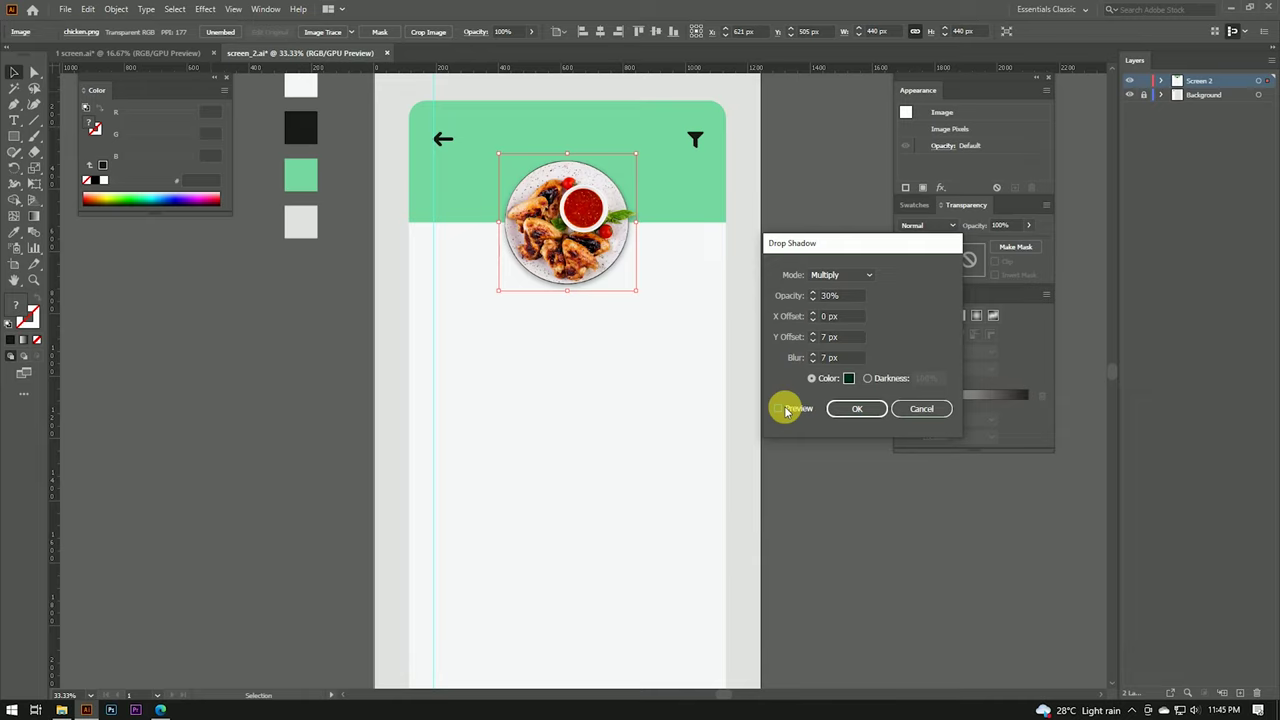
{"action": "left_click_drag", "start_coordinate": [836, 337], "coordinate": [795, 339]}
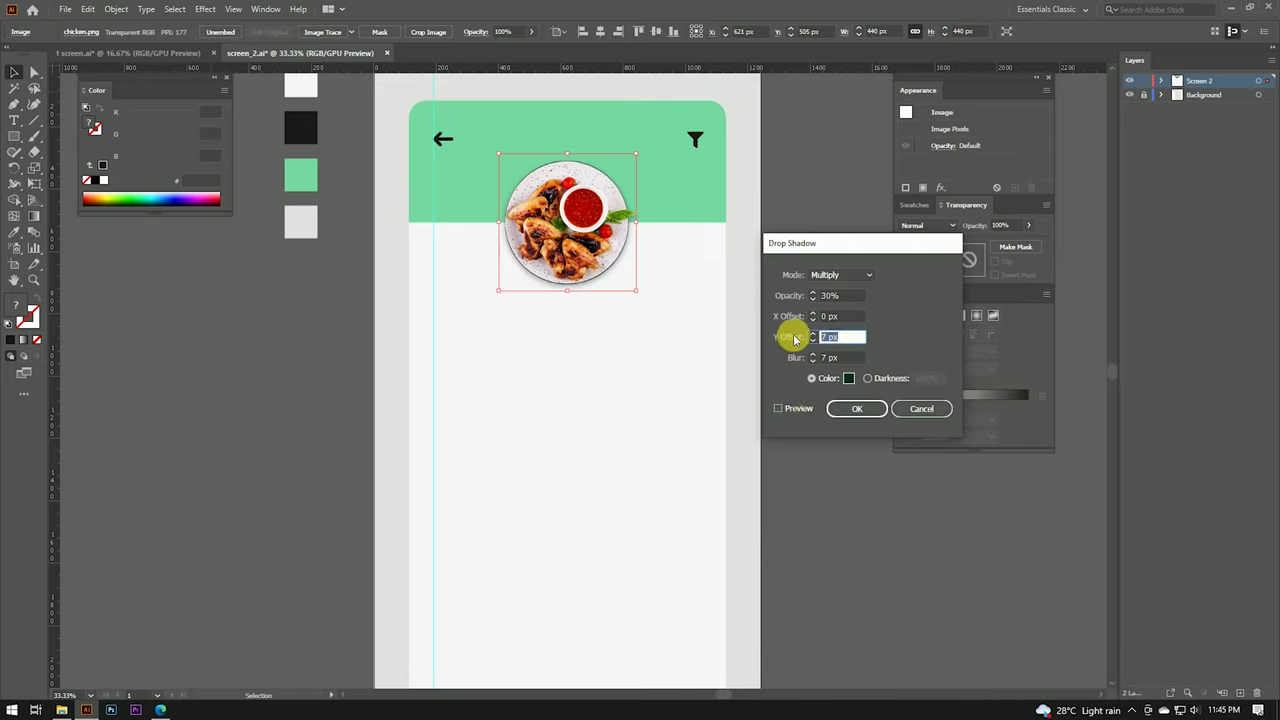
{"action": "type", "text": "13"}
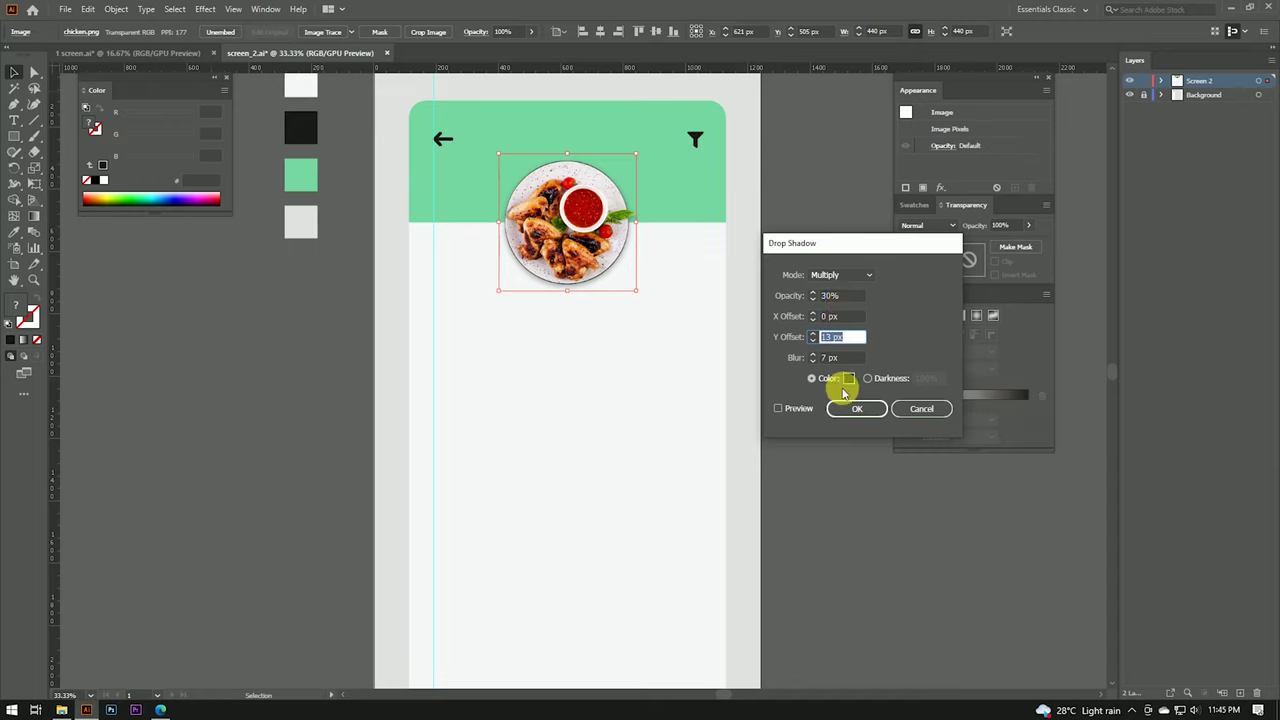
{"action": "left_click", "coordinate": [838, 296]}
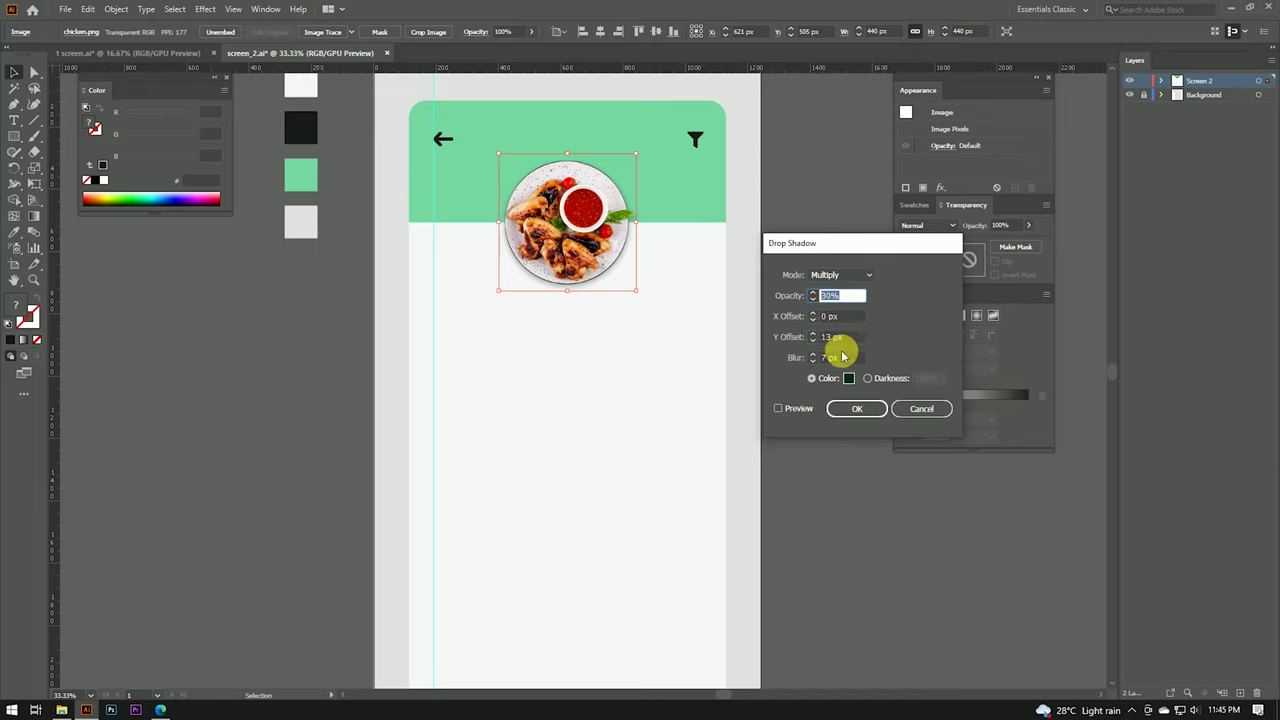
{"action": "left_click", "coordinate": [843, 358]}
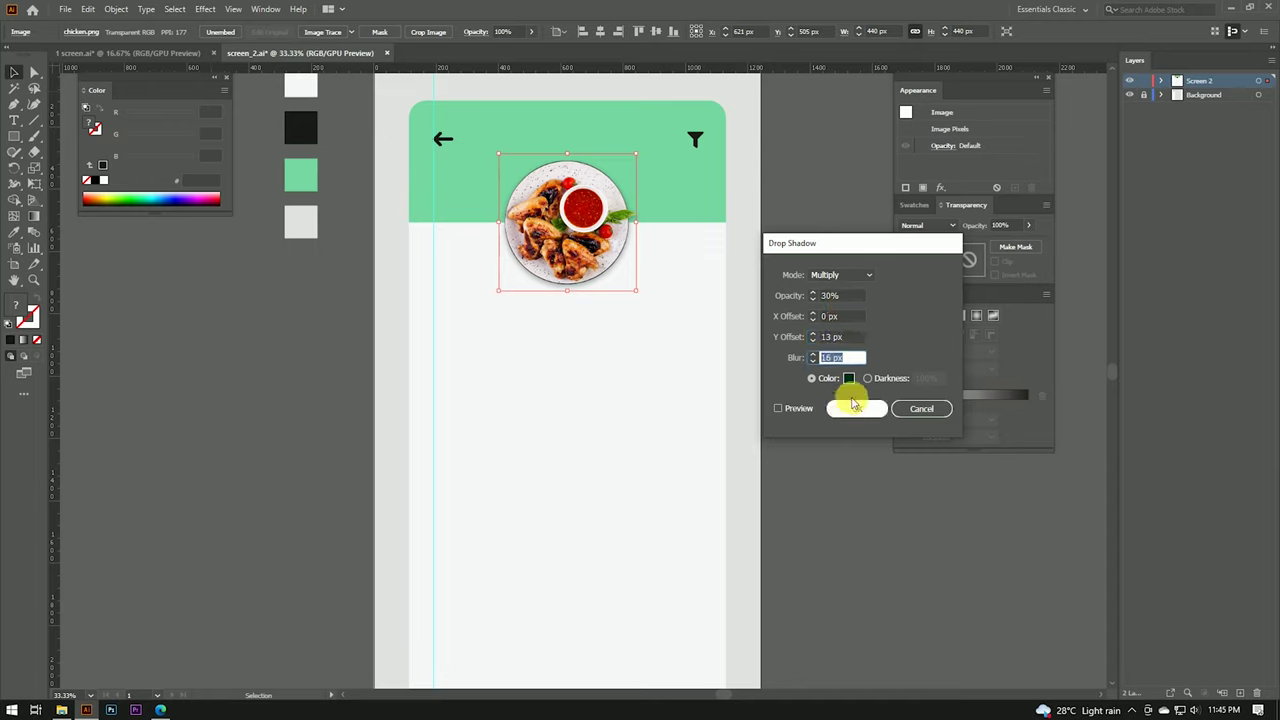
{"action": "left_click", "coordinate": [849, 378]}
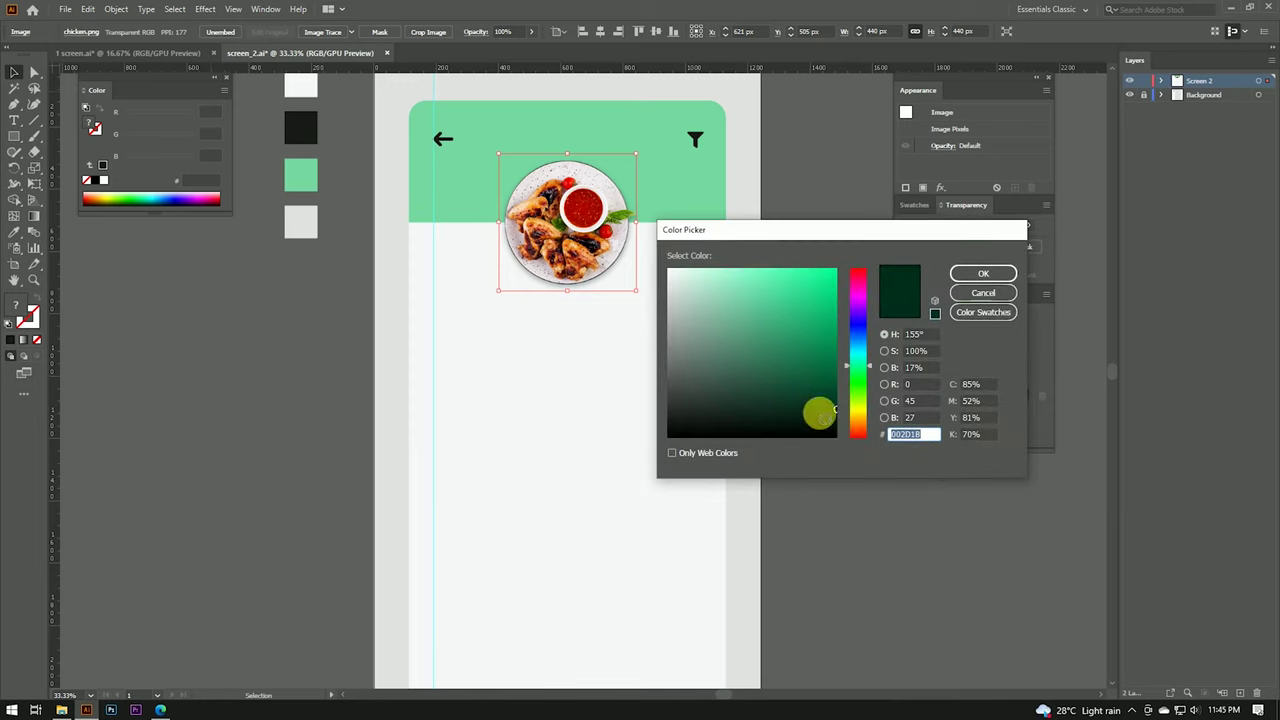
{"action": "left_click", "coordinate": [970, 273]}
{"action": "left_click", "coordinate": [848, 405]}
{"action": "left_click", "coordinate": [683, 286]}
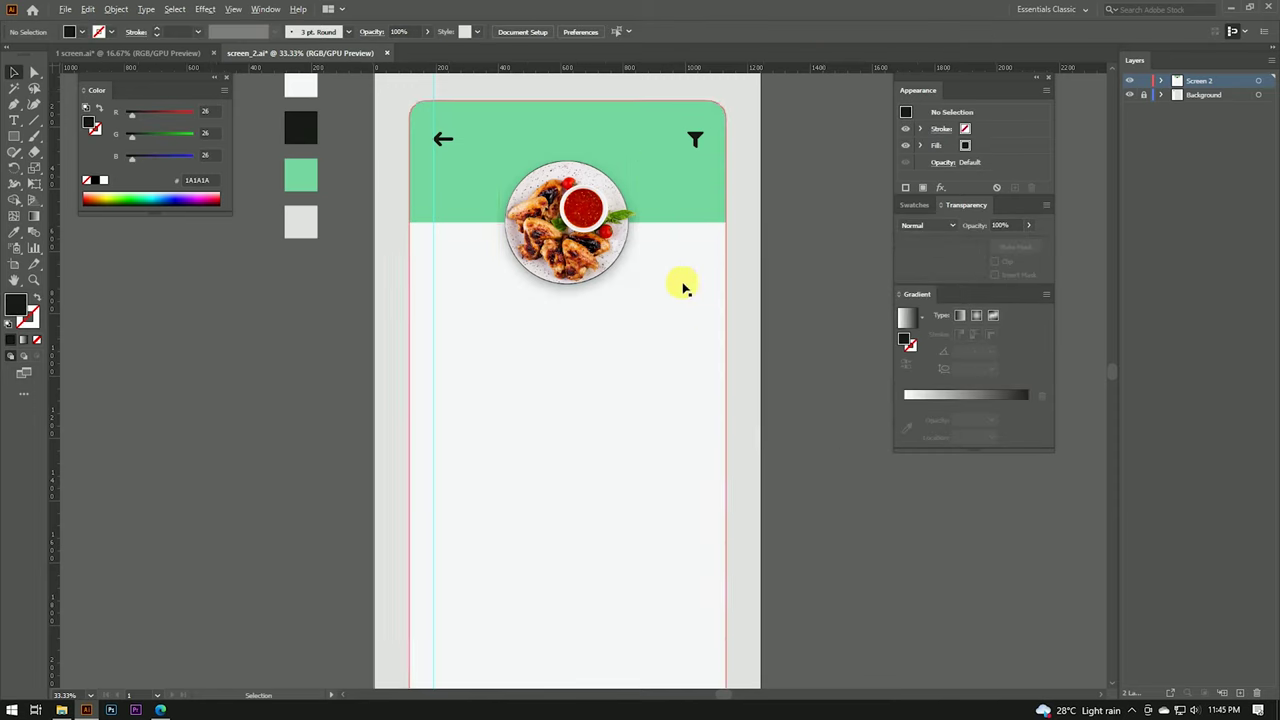
{"action": "scroll", "coordinate": [720, 284], "scroll_direction": "down", "scroll_amount": 2, "text": "alt"}
{"action": "scroll", "coordinate": [790, 270], "scroll_direction": "up", "scroll_amount": 2, "text": "alt"}
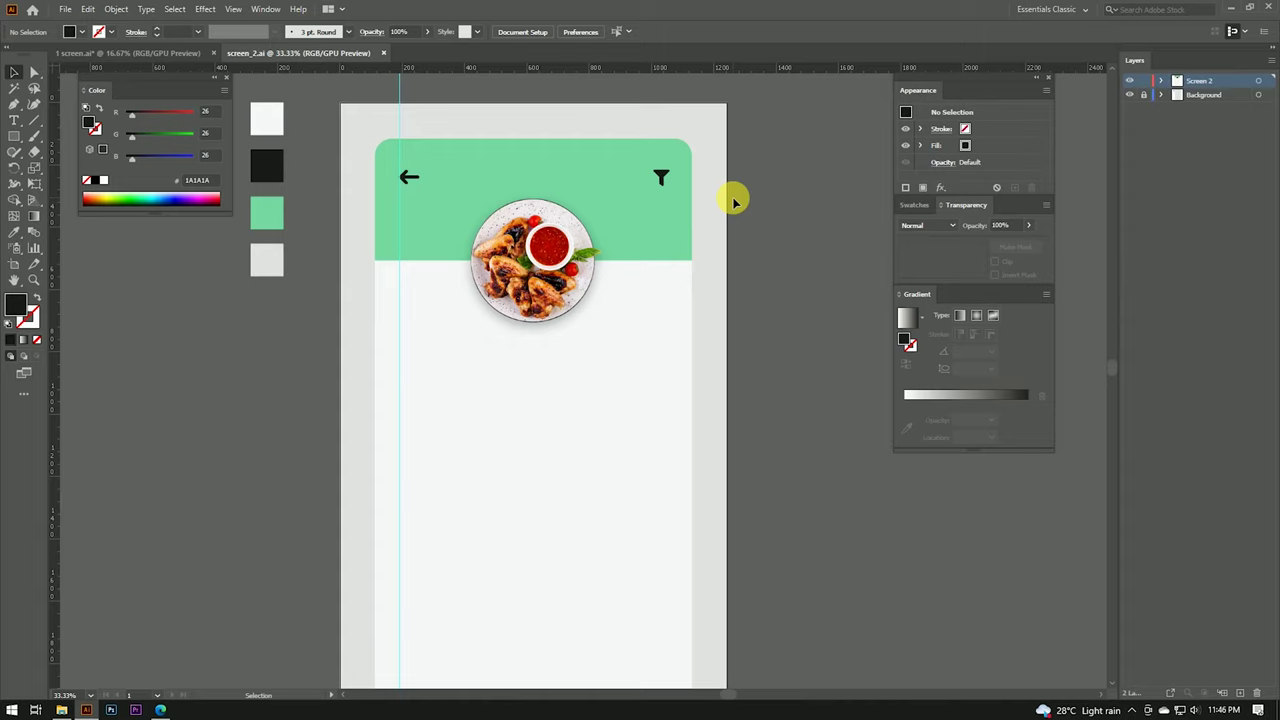
{"action": "scroll", "coordinate": [770, 249], "scroll_direction": "down", "scroll_amount": 1}
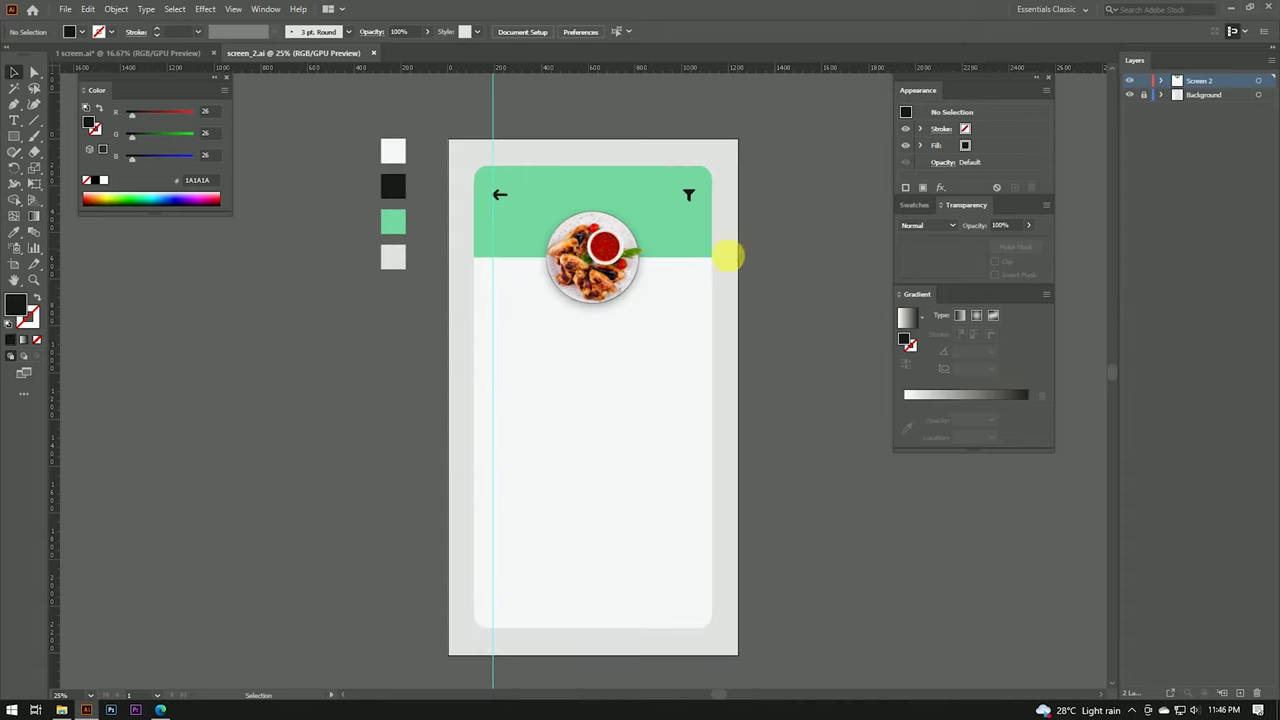
{"action": "scroll", "coordinate": [519, 252], "scroll_direction": "up", "scroll_amount": 2}
{"action": "scroll", "coordinate": [455, 256], "scroll_direction": "up", "scroll_amount": 1}
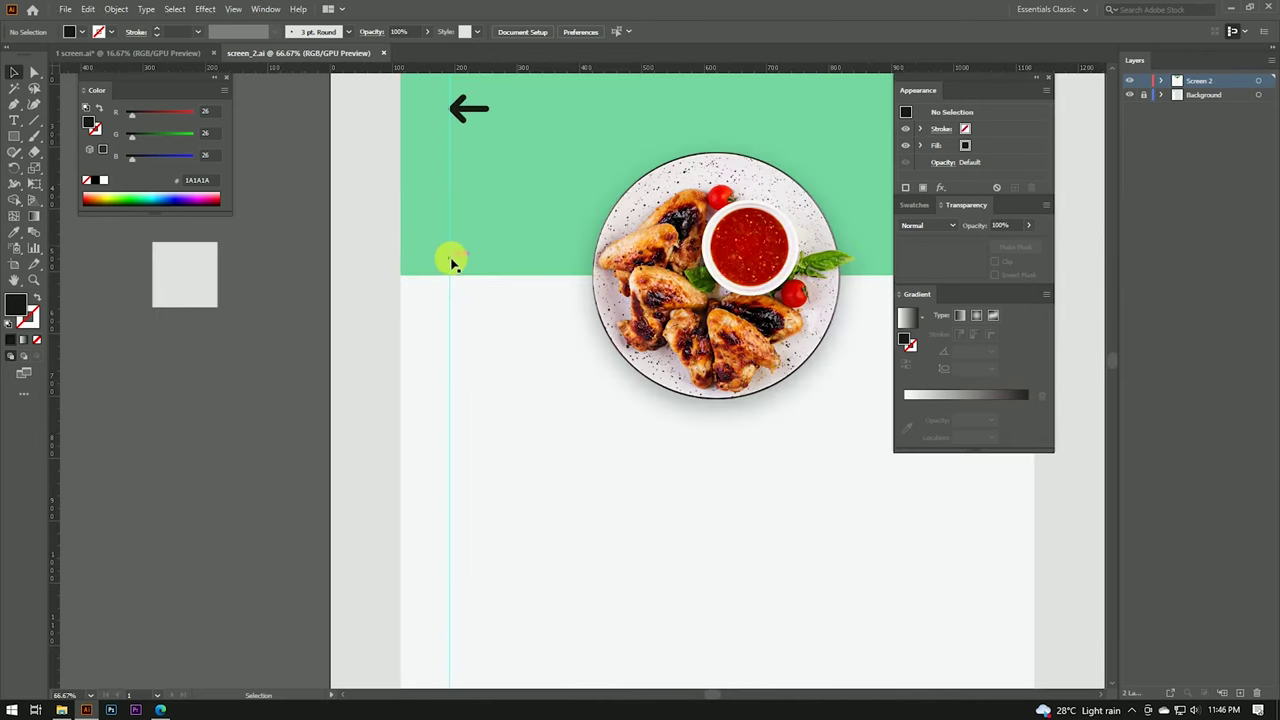
{"action": "scroll", "coordinate": [420, 275], "scroll_direction": "down", "scroll_amount": 2}
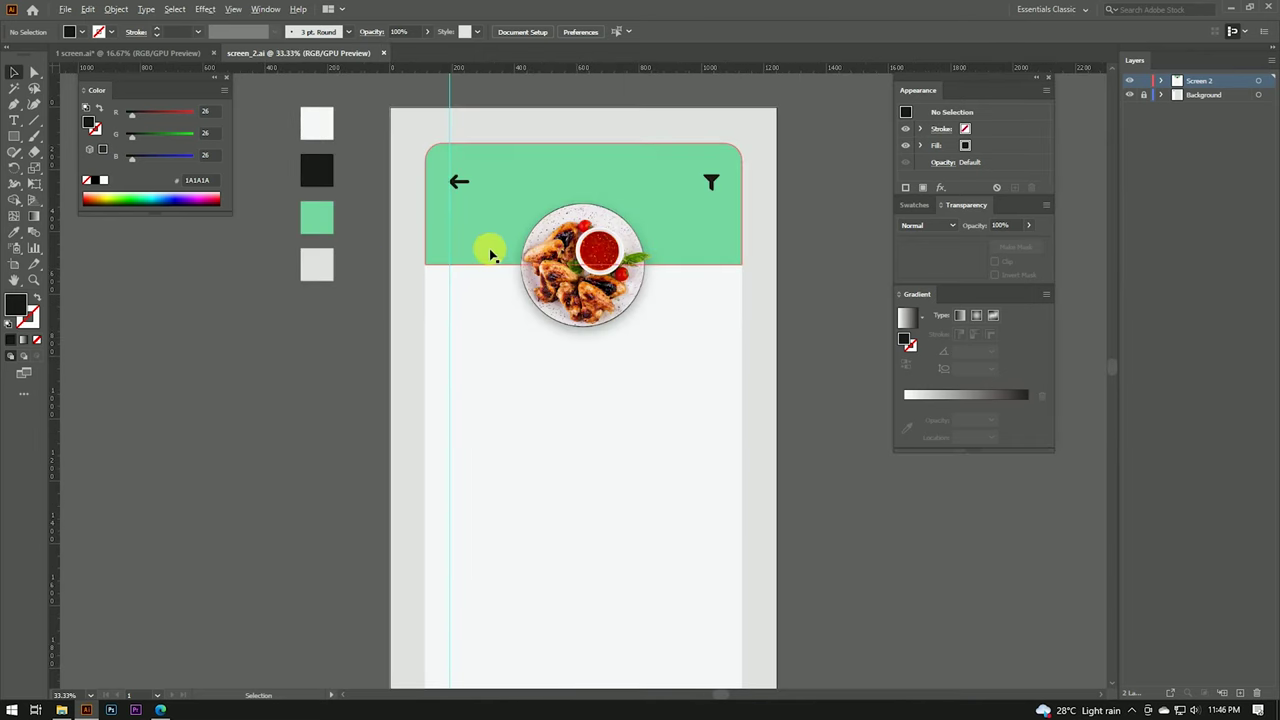
{"action": "scroll", "coordinate": [489, 248], "scroll_direction": "up", "scroll_amount": 2}
{"action": "scroll", "coordinate": [356, 322], "scroll_direction": "down", "scroll_amount": 1}
{"action": "left_click_drag", "start_coordinate": [263, 334], "coordinate": [309, 359]}
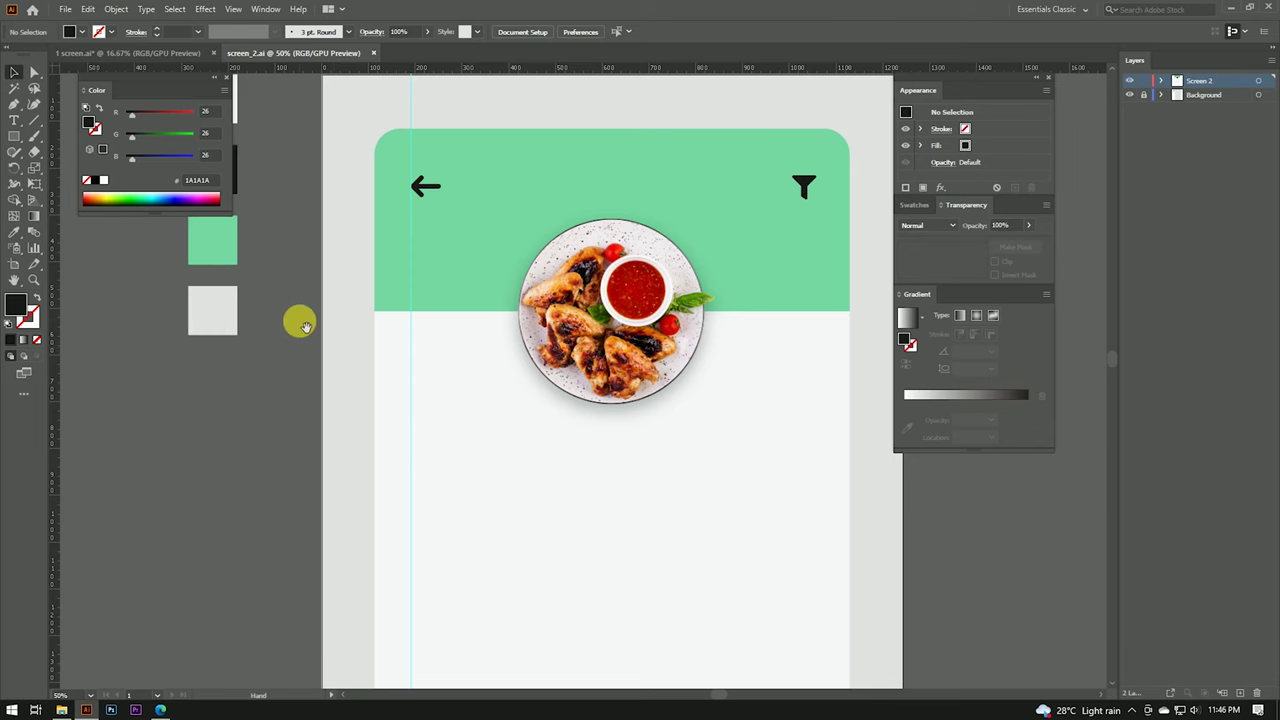
Step: Draw an 84 px black circle on the green header's lower-left edge
{"action": "left_click_drag", "start_coordinate": [305, 326], "coordinate": [322, 335]}
{"action": "scroll", "coordinate": [453, 315], "scroll_direction": "up", "scroll_amount": 1}
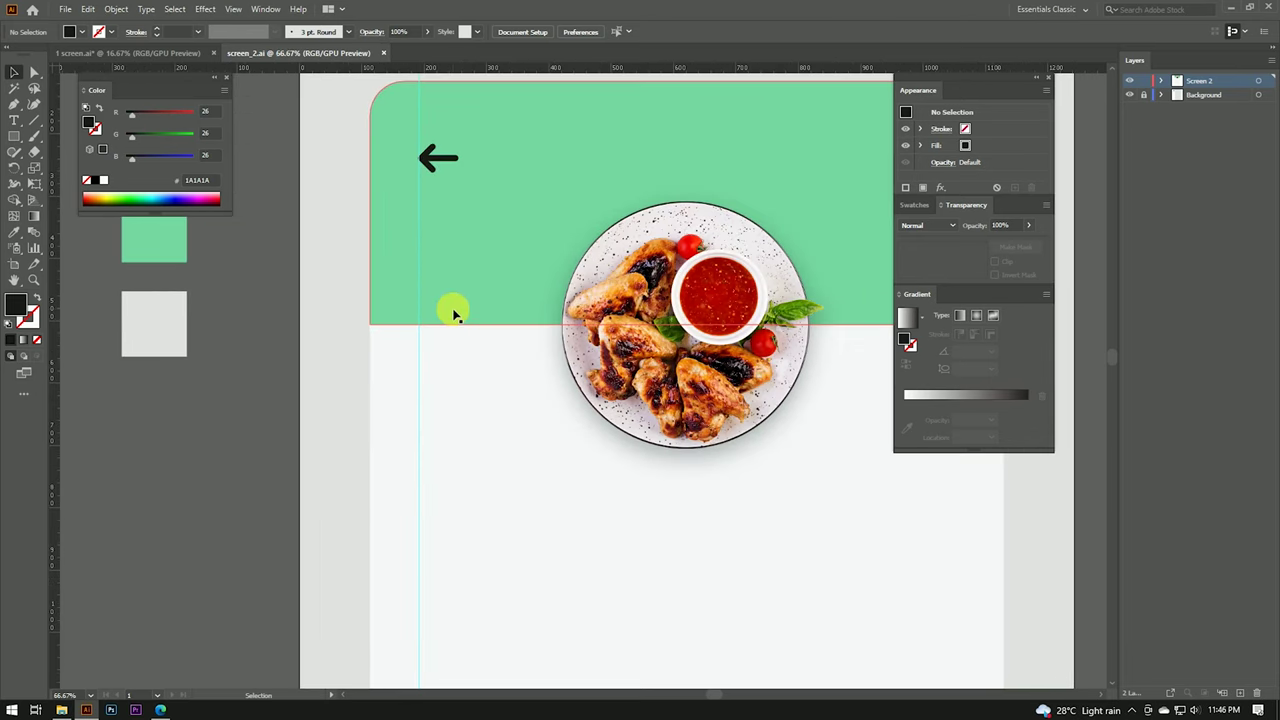
{"action": "key", "text": "l"}
{"action": "left_click_drag", "start_coordinate": [447, 328], "coordinate": [476, 337]}
{"action": "key", "text": "v"}
Step: Alt+Shift-drag a matching copy of the circle to the header's right edge
{"action": "scroll", "coordinate": [285, 400], "scroll_direction": "down", "scroll_amount": 1}
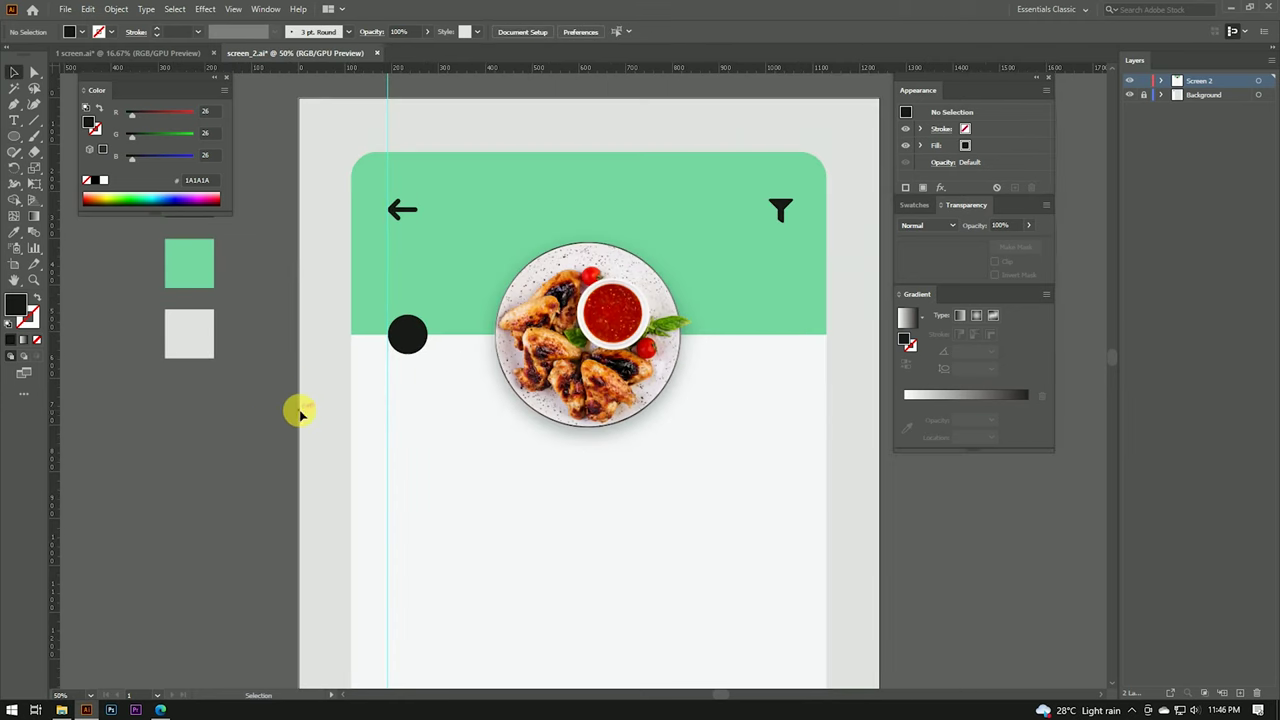
{"action": "scroll", "coordinate": [412, 340], "scroll_direction": "up", "scroll_amount": 1}
{"action": "scroll", "coordinate": [413, 343], "scroll_direction": "down", "scroll_amount": 2}
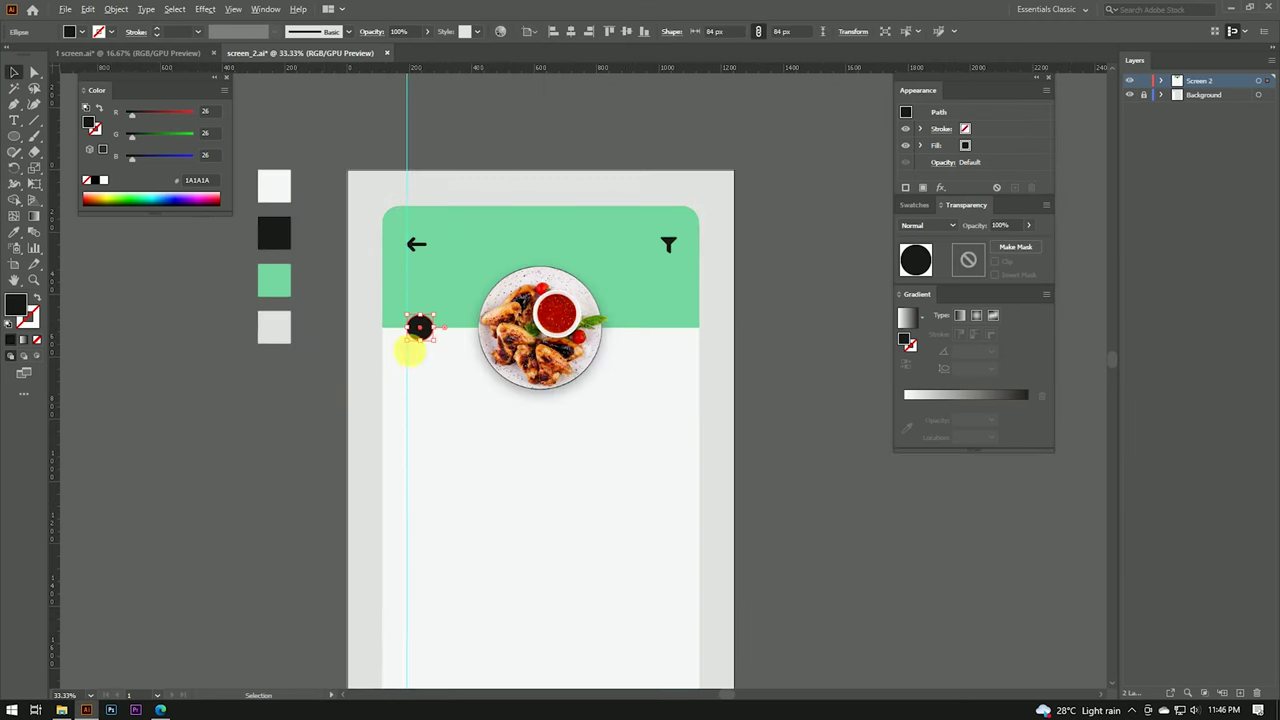
{"action": "scroll", "coordinate": [423, 354], "scroll_direction": "up", "scroll_amount": 2}
{"action": "scroll", "coordinate": [394, 338], "scroll_direction": "down", "scroll_amount": 1}
{"action": "left_click_drag", "start_coordinate": [403, 341], "coordinate": [766, 346]}
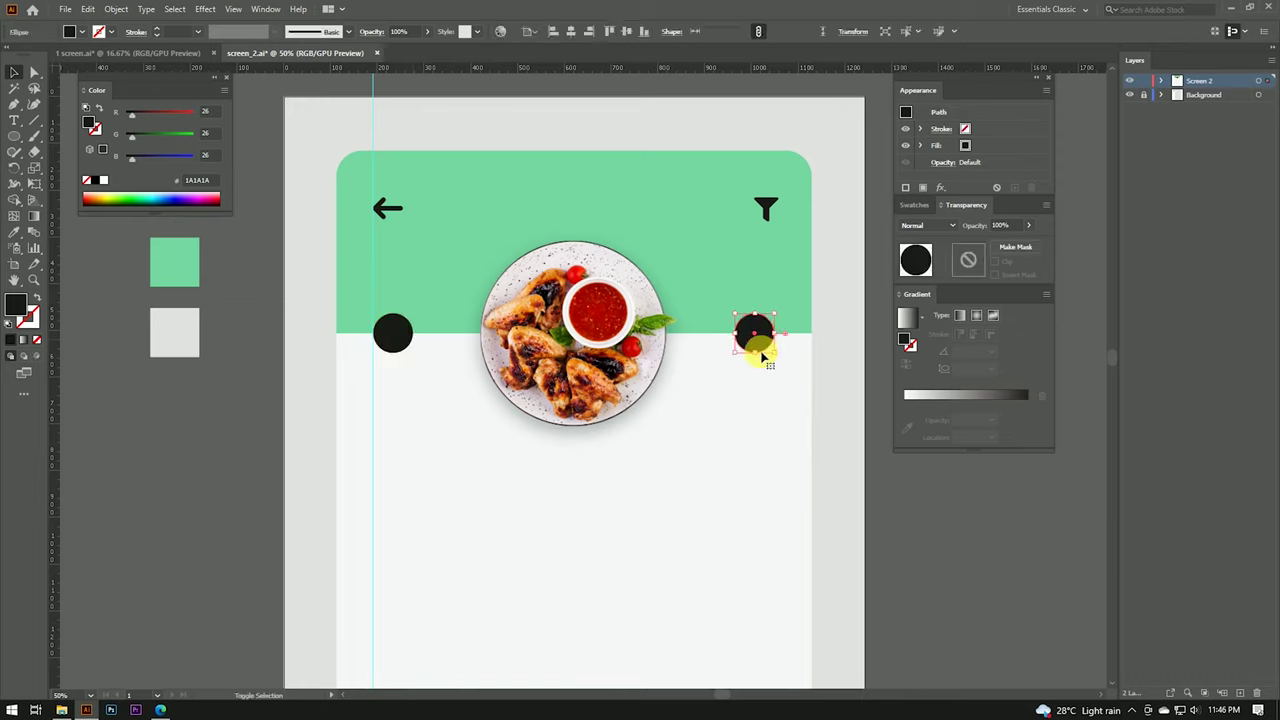
{"action": "left_click", "coordinate": [417, 337]}
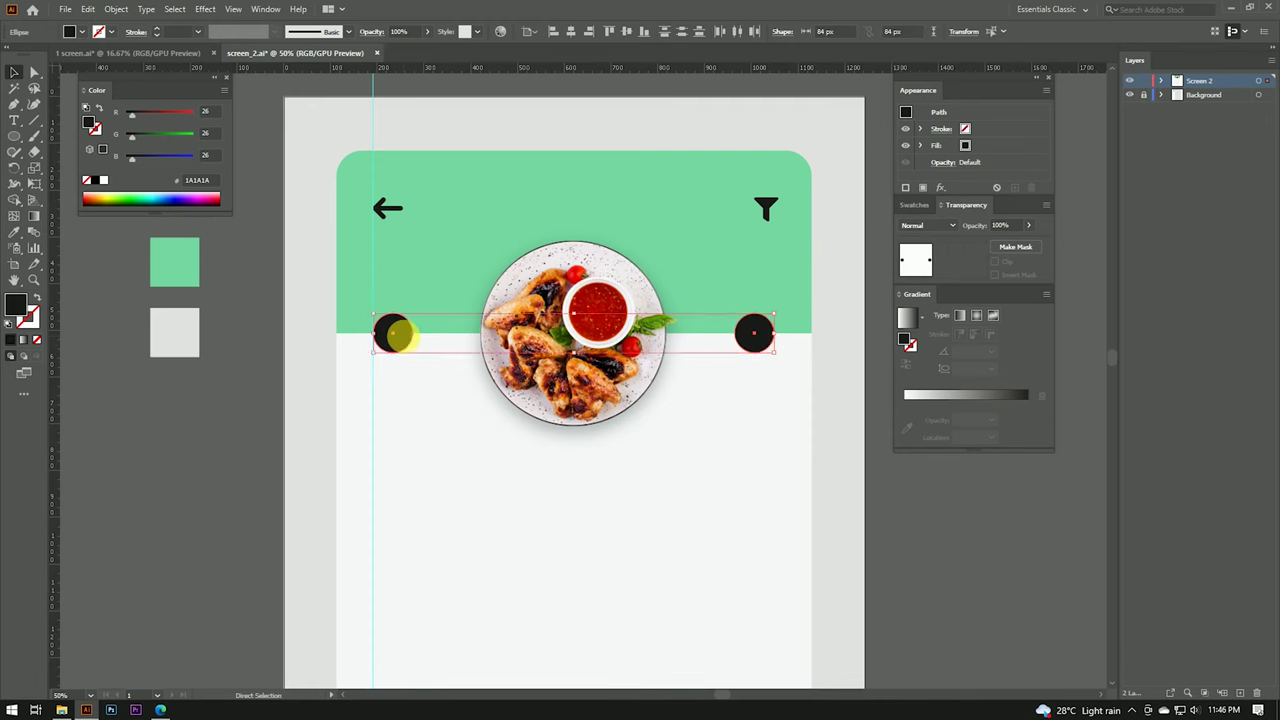
{"action": "key", "text": "ctrl+minus"}
{"action": "key", "text": "ctrl+minus"}
{"action": "scroll", "coordinate": [368, 238], "scroll_direction": "up", "scroll_amount": 1}
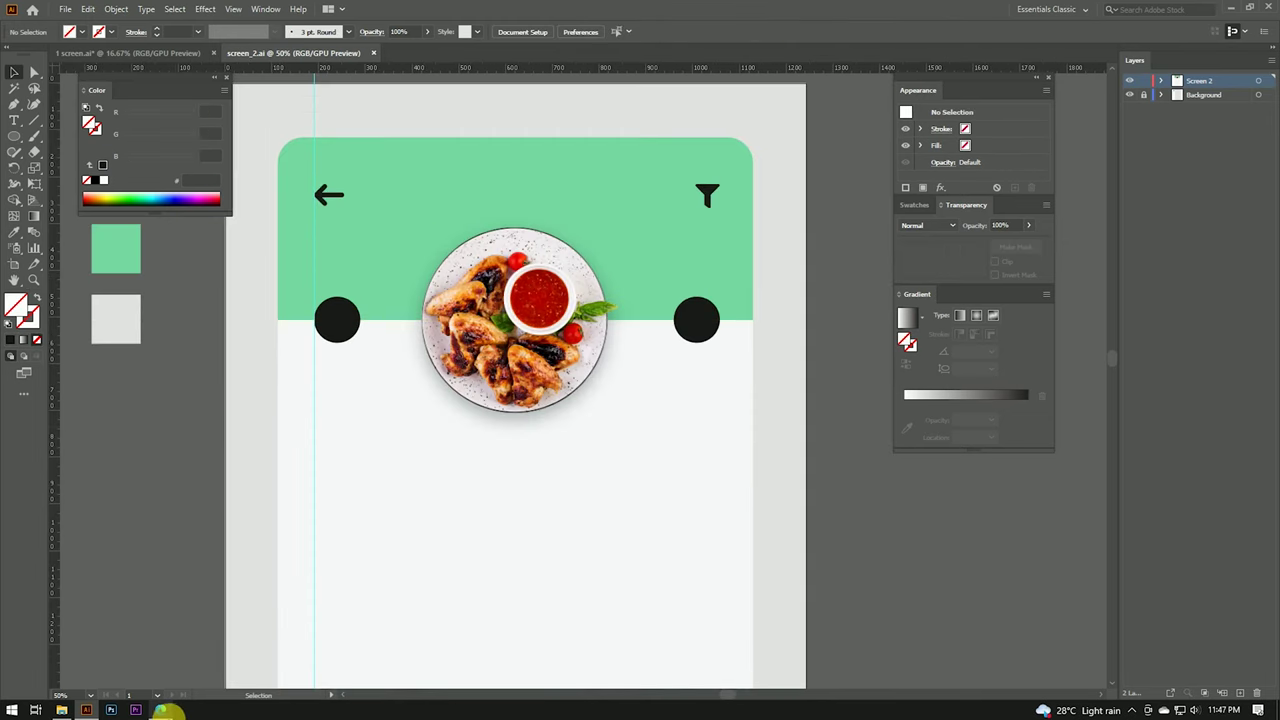
{"action": "left_click", "coordinate": [160, 709]}
Step: Search Iconfinder for 'like' icons and download the pink heart icon as SVG
{"action": "left_click", "coordinate": [377, 92]}
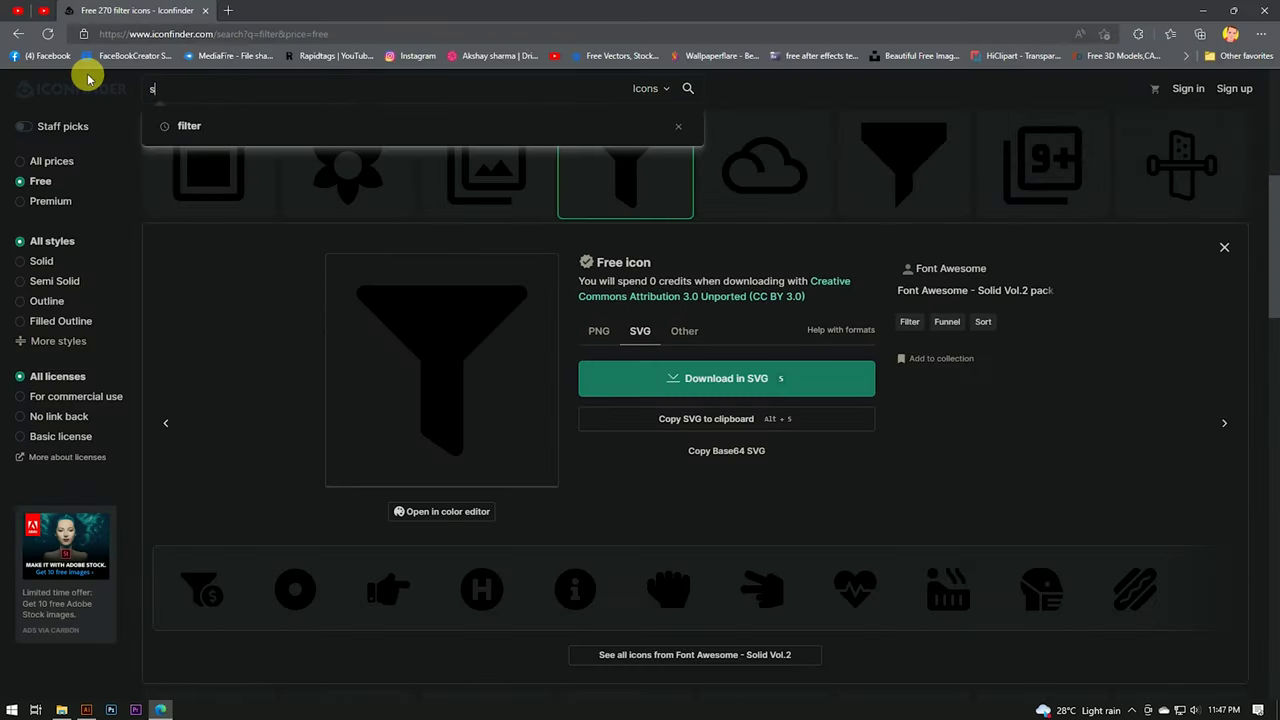
{"action": "type", "text": "hare"}
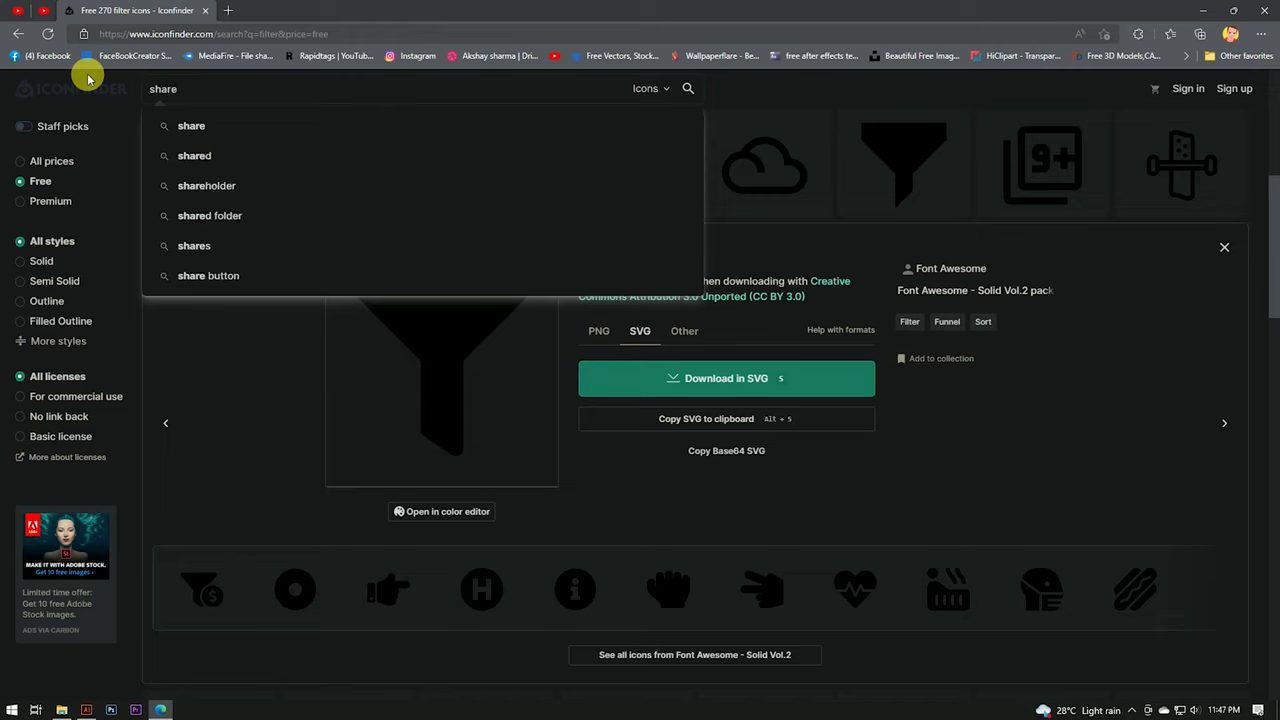
{"action": "key", "text": "BackSpace"}
{"action": "key", "text": "BackSpace"}
{"action": "key", "text": "BackSpace"}
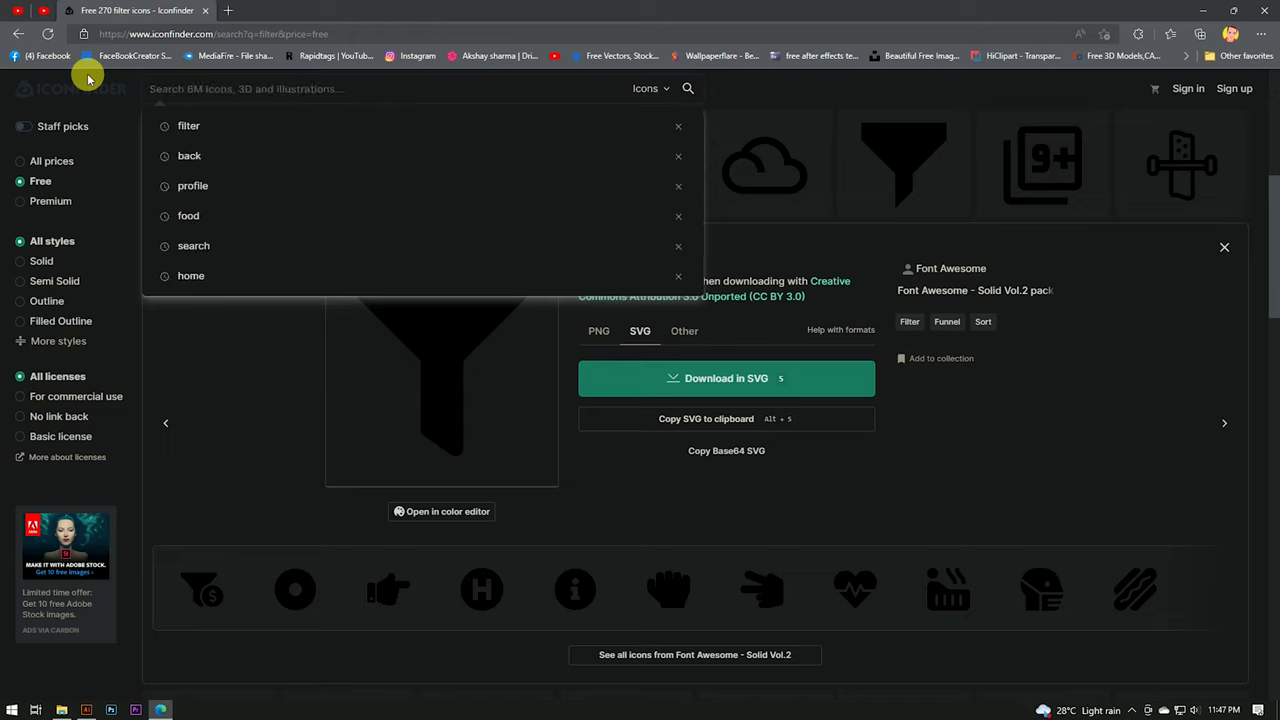
{"action": "type", "text": "like"}
{"action": "key", "text": "Return"}
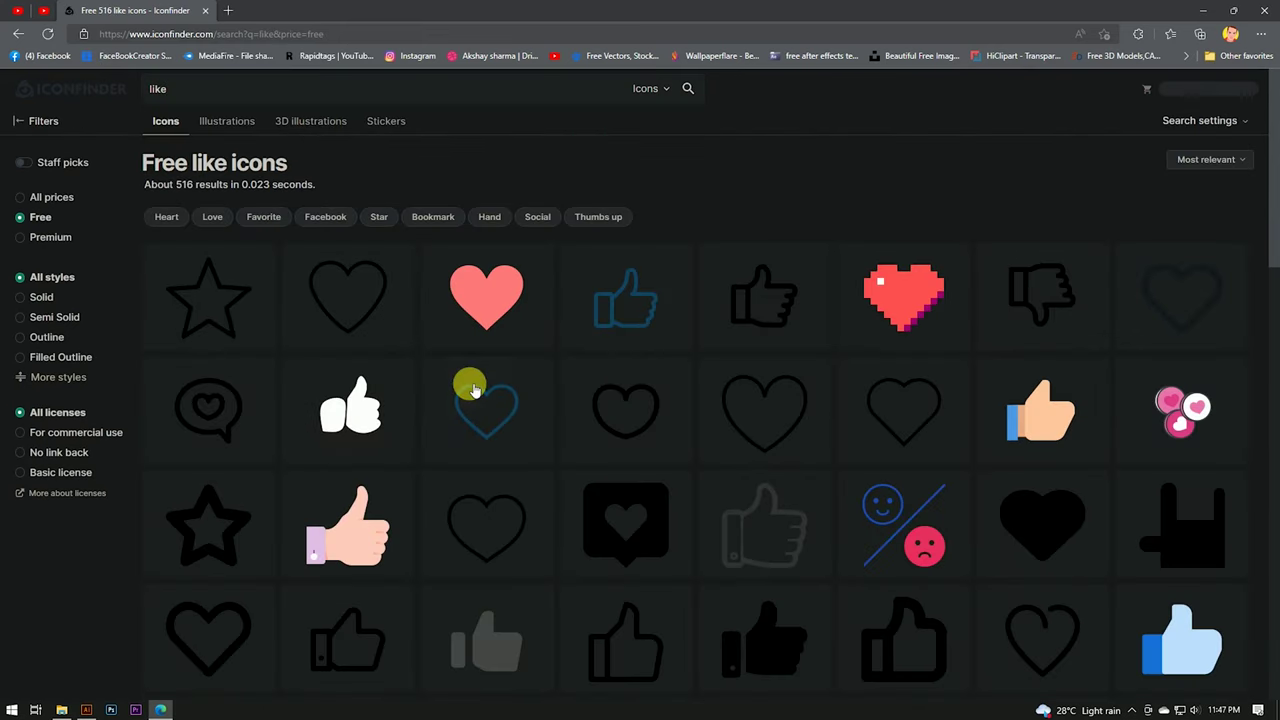
{"action": "left_click", "coordinate": [512, 310]}
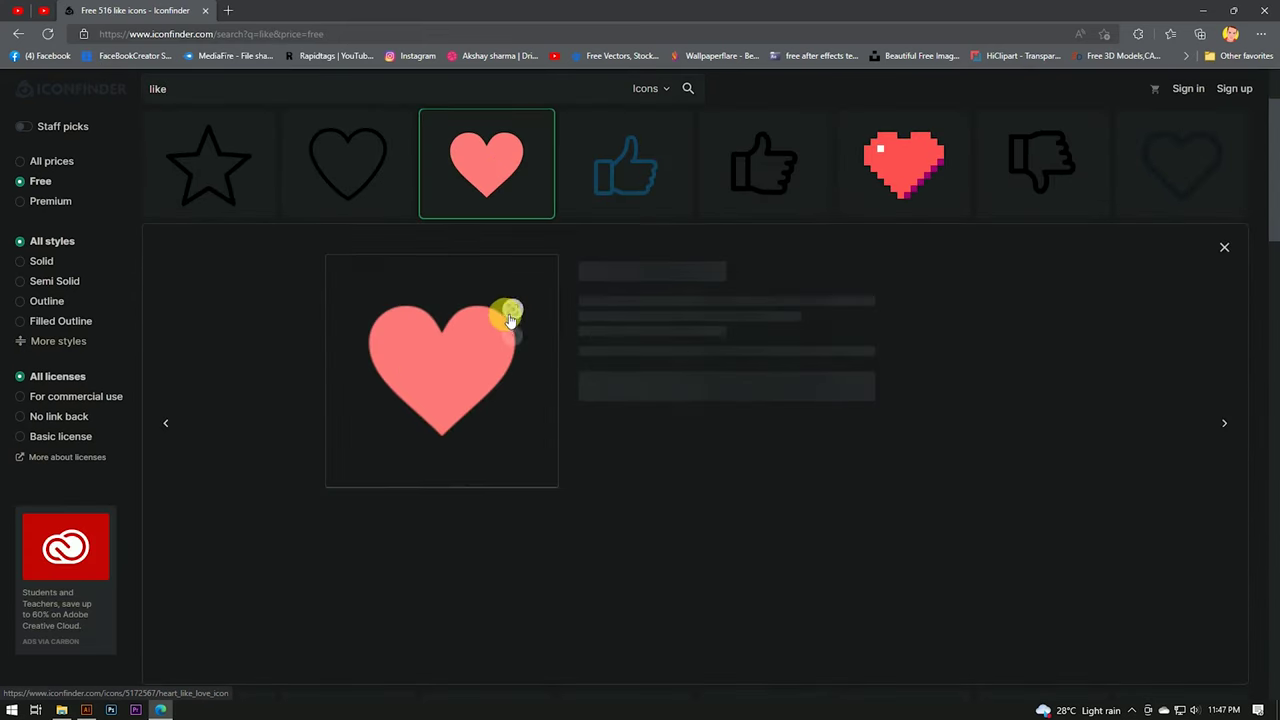
{"action": "left_click", "coordinate": [700, 378]}
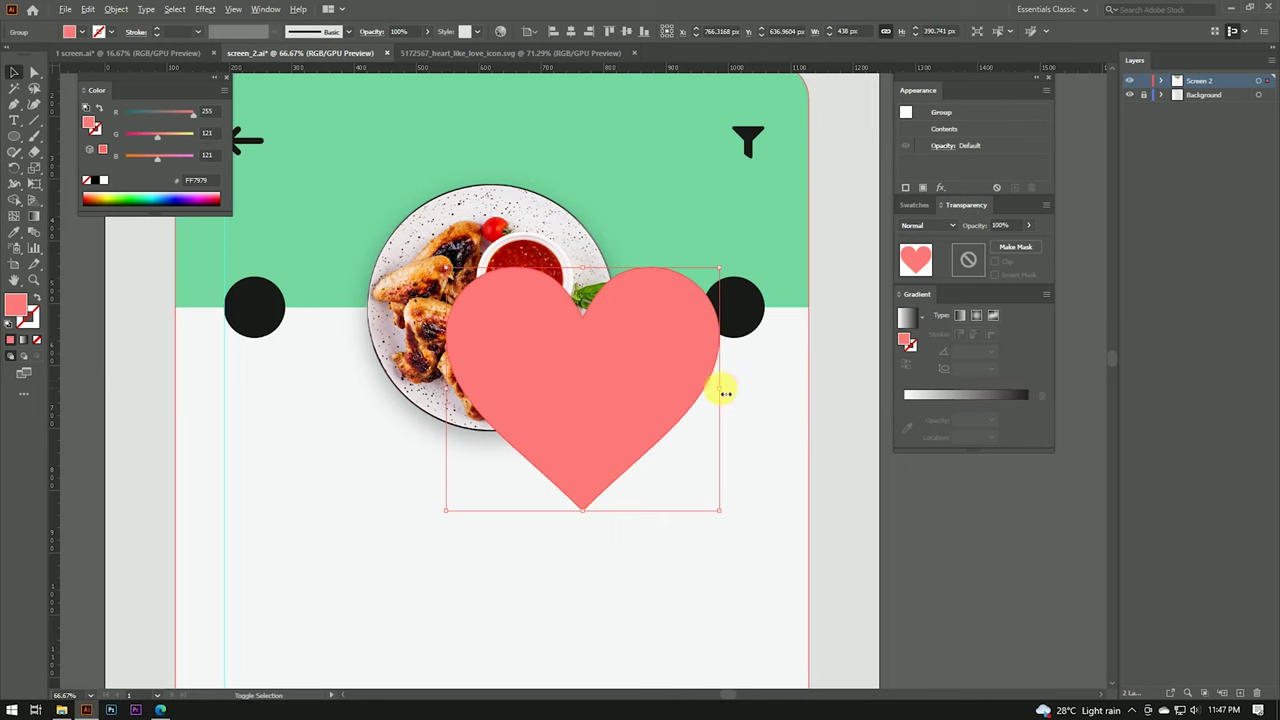
{"action": "mouse_move", "coordinate": [720, 382]}
{"action": "left_mouse_down"}
{"action": "mouse_move", "coordinate": [592, 395]}
{"action": "mouse_move", "coordinate": [255, 310]}
{"action": "mouse_move", "coordinate": [318, 317]}
{"action": "mouse_move", "coordinate": [309, 310]}
{"action": "left_mouse_up"}
Step: Set the heart icon's fill to white (#FFFFFF)
{"action": "scroll", "coordinate": [255, 310], "scroll_direction": "up", "scroll_amount": 1}
{"action": "scroll", "coordinate": [255, 310], "scroll_direction": "up", "scroll_amount": 2}
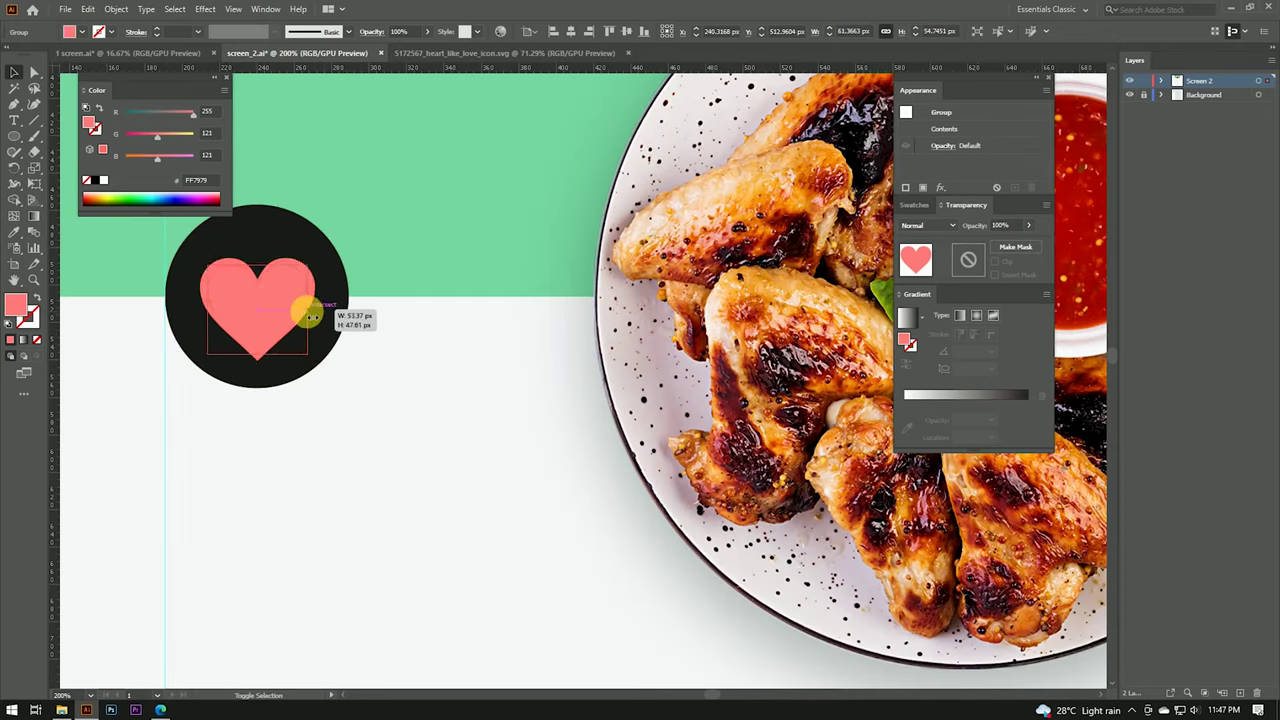
{"action": "left_click", "coordinate": [103, 180]}
{"action": "key", "text": "ctrl+0"}
Step: Shrink the heart slightly and centre it inside the left black circle
{"action": "scroll", "coordinate": [380, 257], "scroll_direction": "up", "scroll_amount": 5}
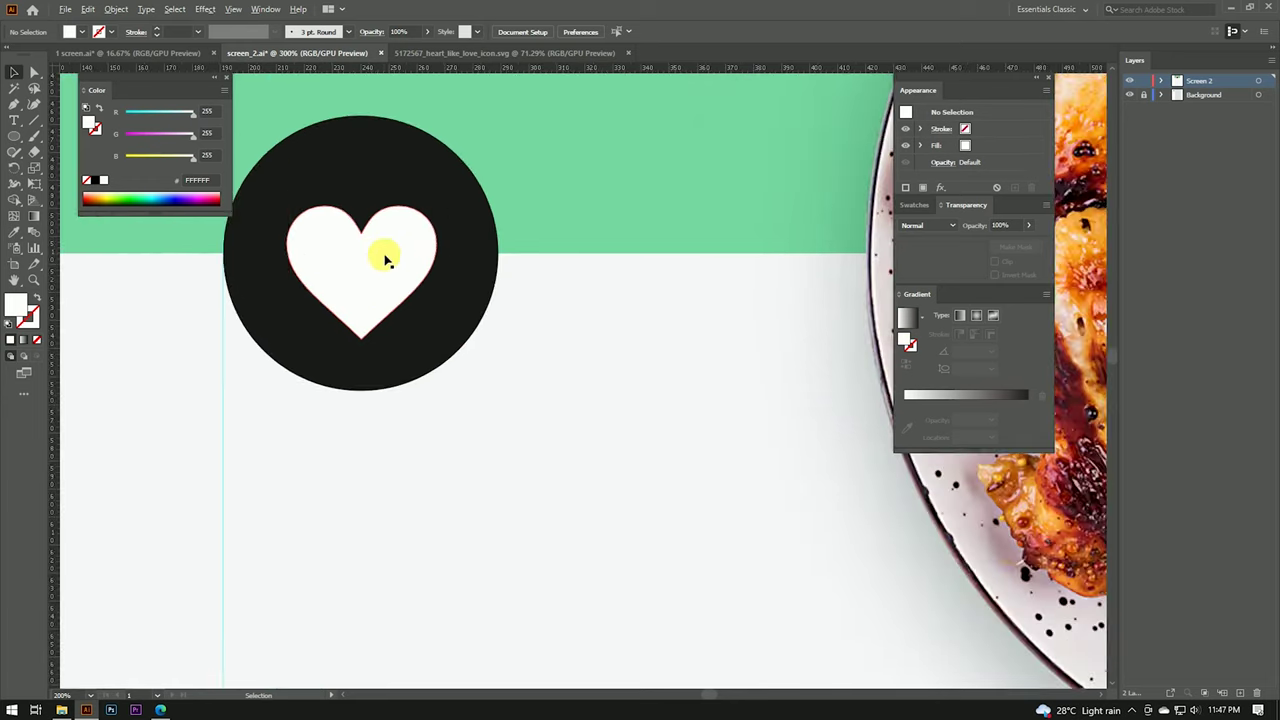
{"action": "left_click_drag", "start_coordinate": [434, 271], "coordinate": [420, 214]}
{"action": "key", "text": "ctrl+0"}
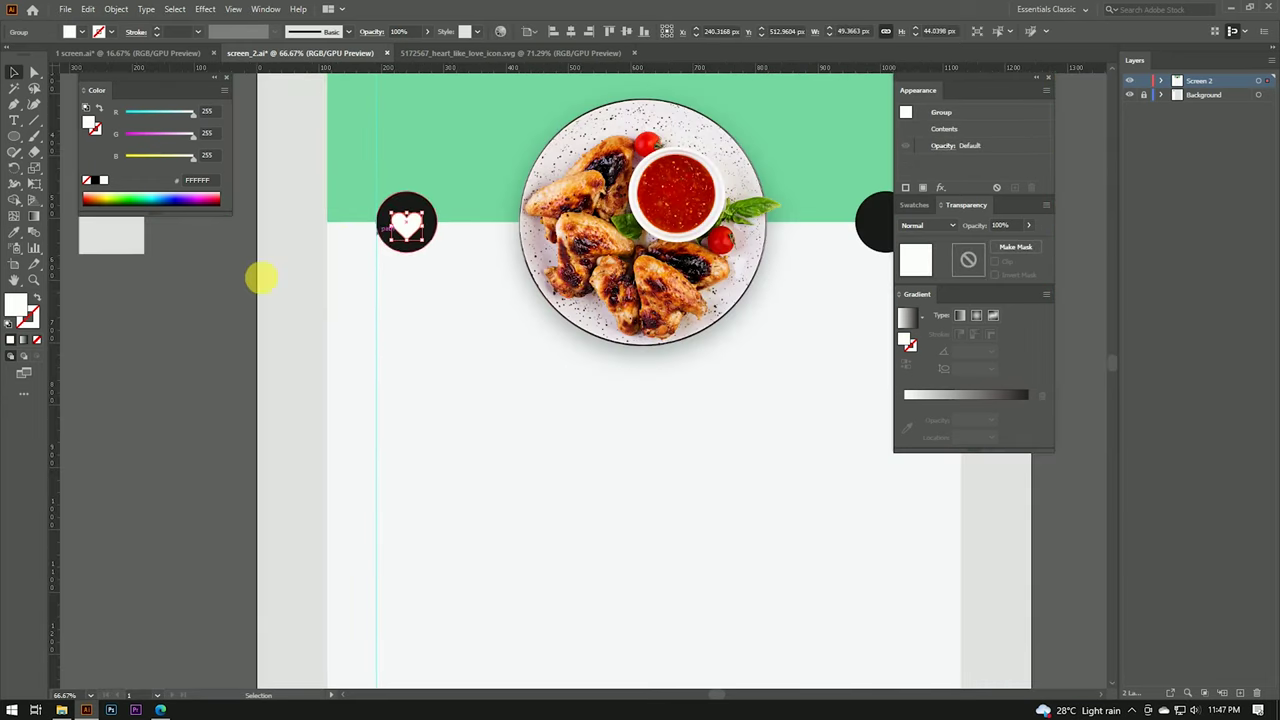
{"action": "left_click", "coordinate": [220, 301]}
{"action": "key", "text": "ctrl+0"}
{"action": "scroll", "coordinate": [386, 314], "scroll_direction": "up", "scroll_amount": 4}
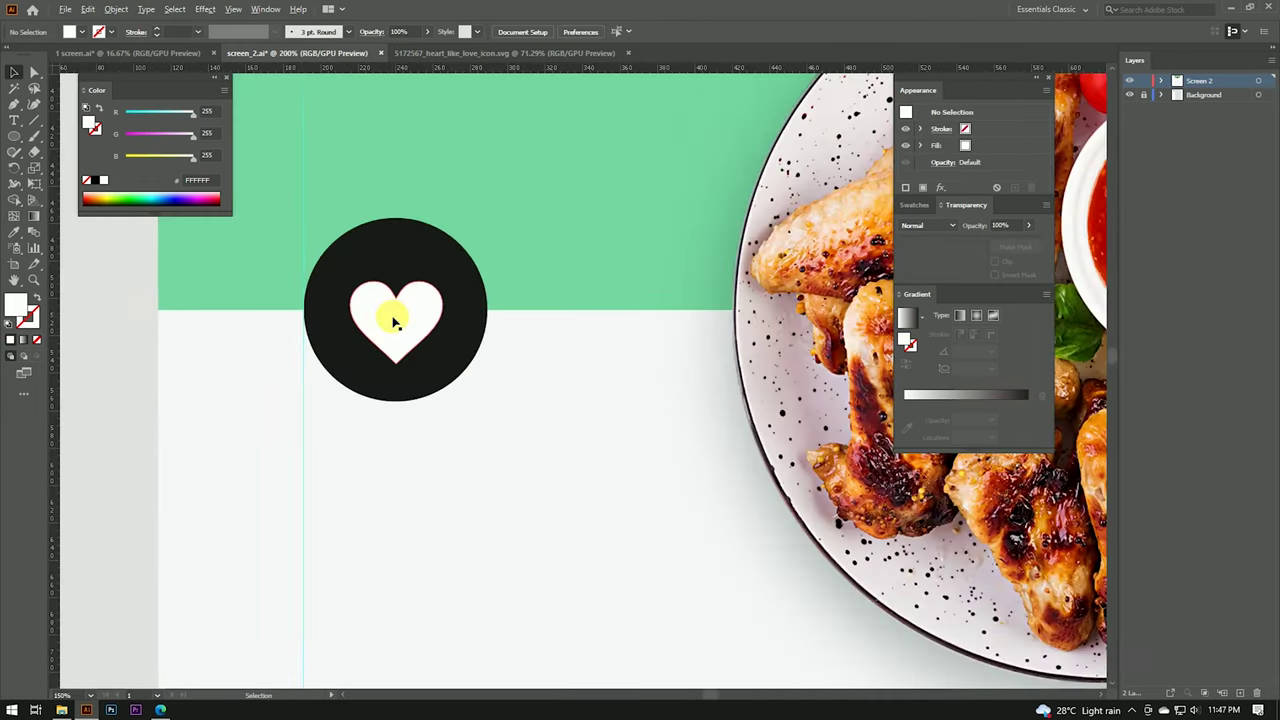
{"action": "scroll", "coordinate": [395, 322], "scroll_direction": "up", "scroll_amount": 1}
{"action": "scroll", "coordinate": [398, 323], "scroll_direction": "up", "scroll_amount": 1}
{"action": "left_click_drag", "start_coordinate": [400, 405], "coordinate": [400, 397]}
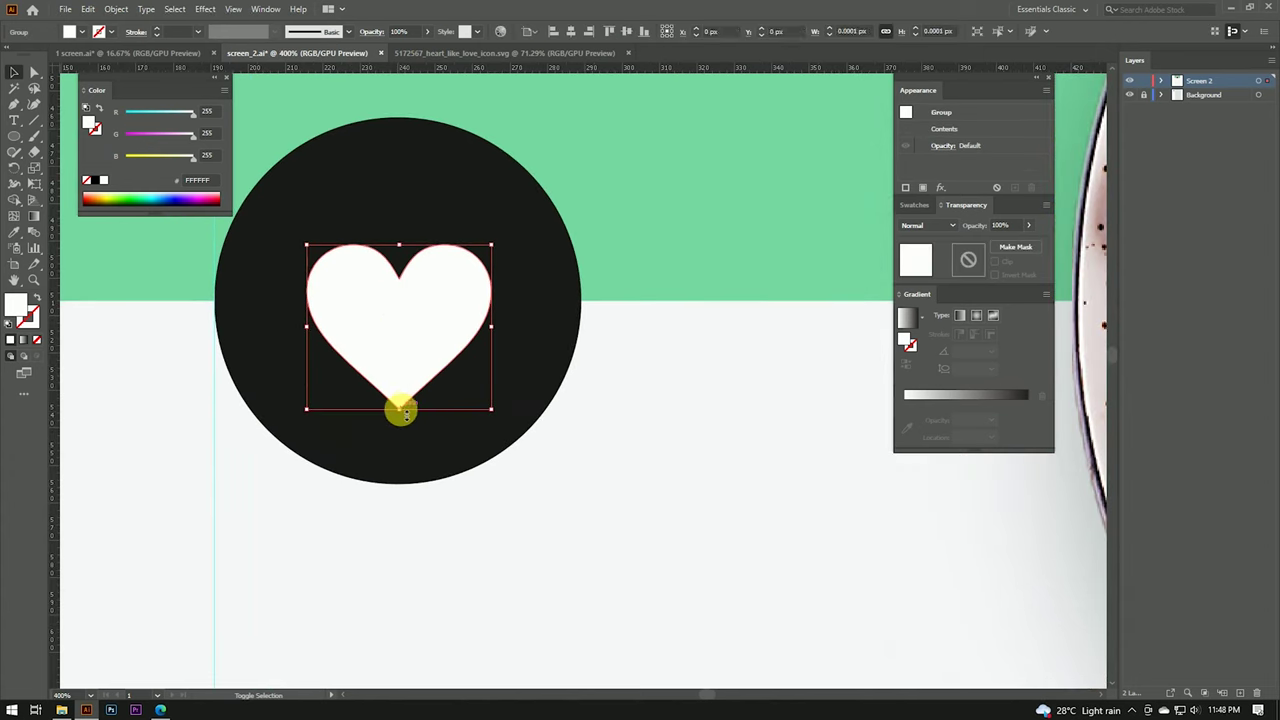
{"action": "scroll", "coordinate": [421, 255], "scroll_direction": "down", "scroll_amount": 5}
{"action": "left_click", "coordinate": [222, 320]}
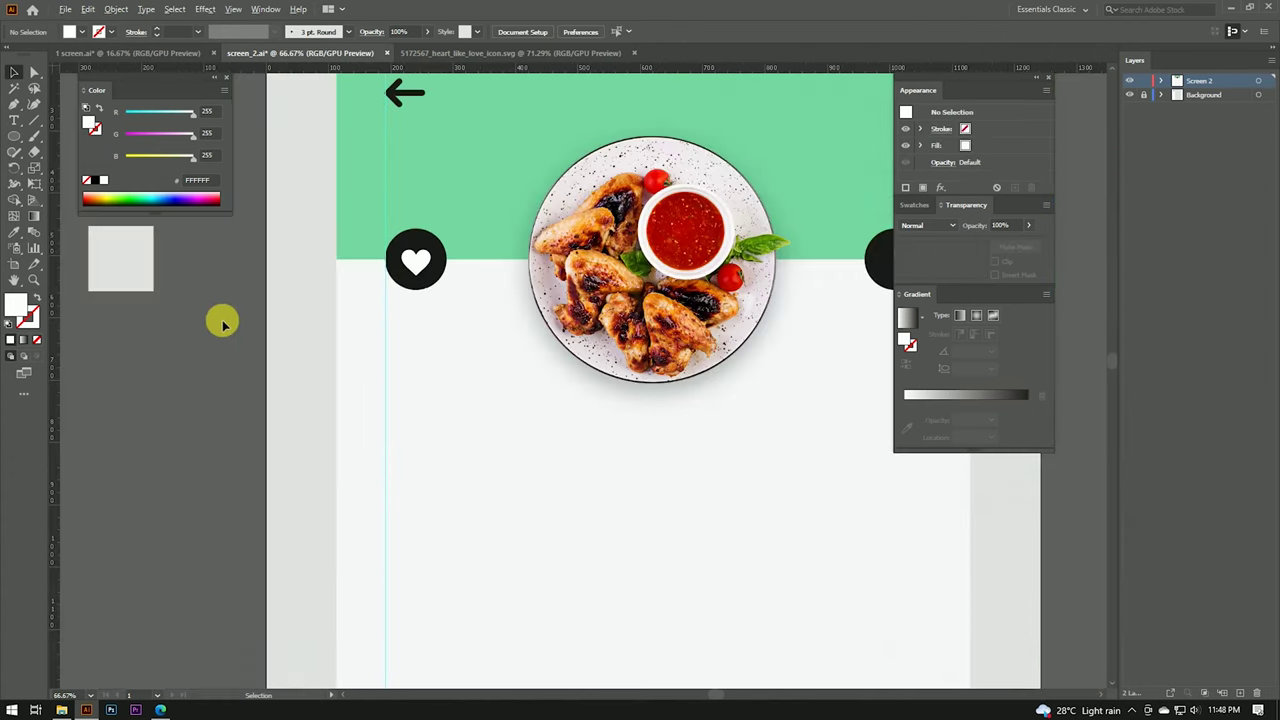
{"action": "scroll", "coordinate": [222, 335], "scroll_direction": "down", "scroll_amount": 2}
{"action": "left_click", "coordinate": [160, 709]}
{"action": "left_click", "coordinate": [257, 89]}
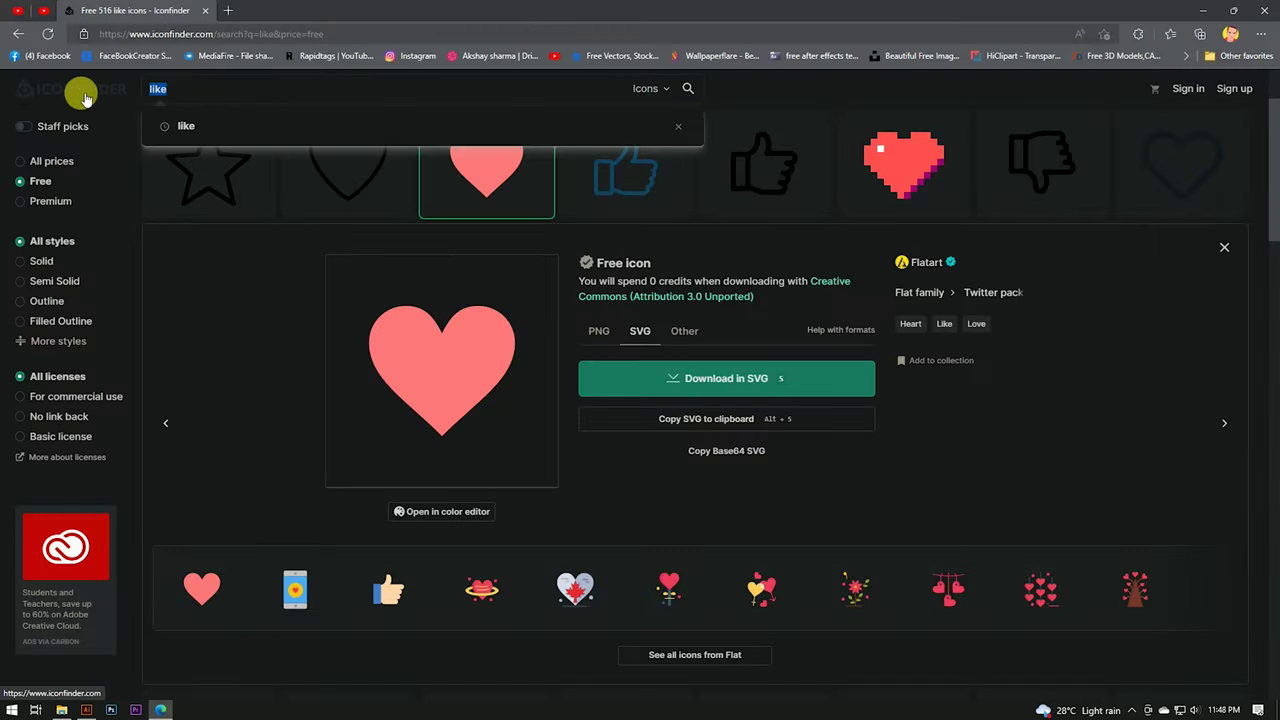
Step: Search Iconfinder for 'share' and download the solid share icon (353438_share_icon.svg) as SVG
{"action": "type", "text": "share"}
{"action": "key", "text": "Return"}
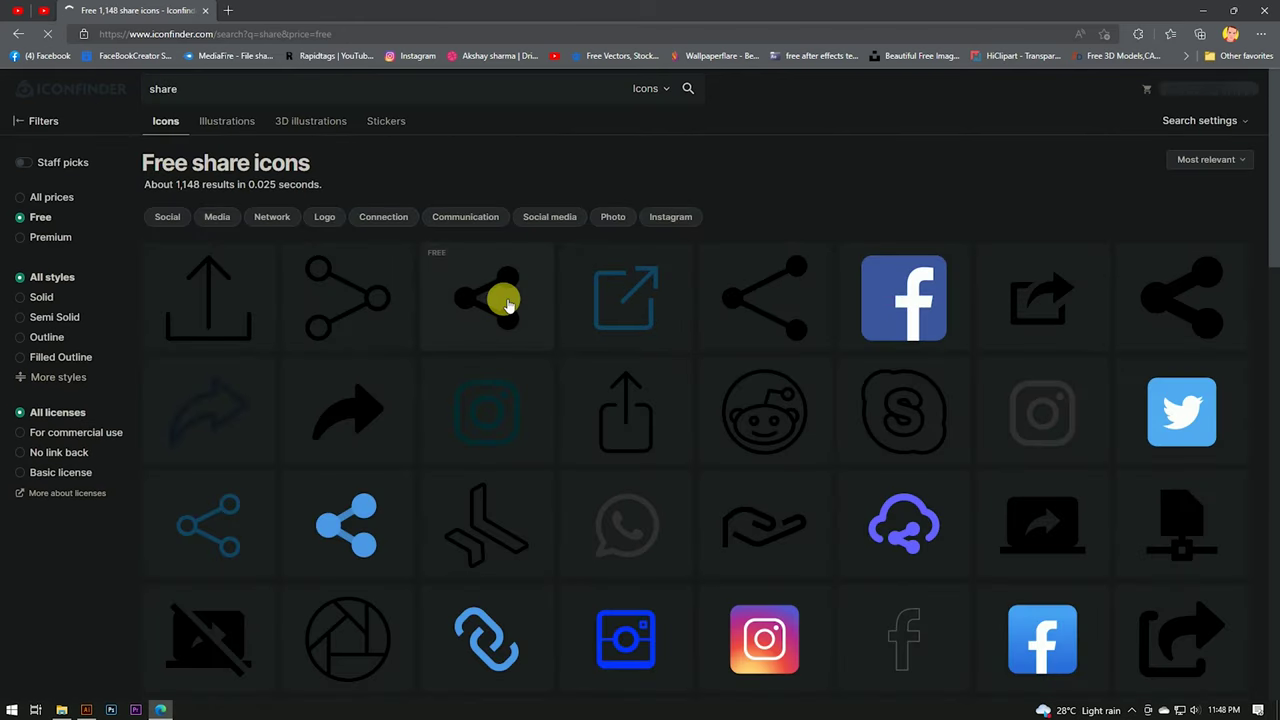
{"action": "left_click", "coordinate": [507, 303]}
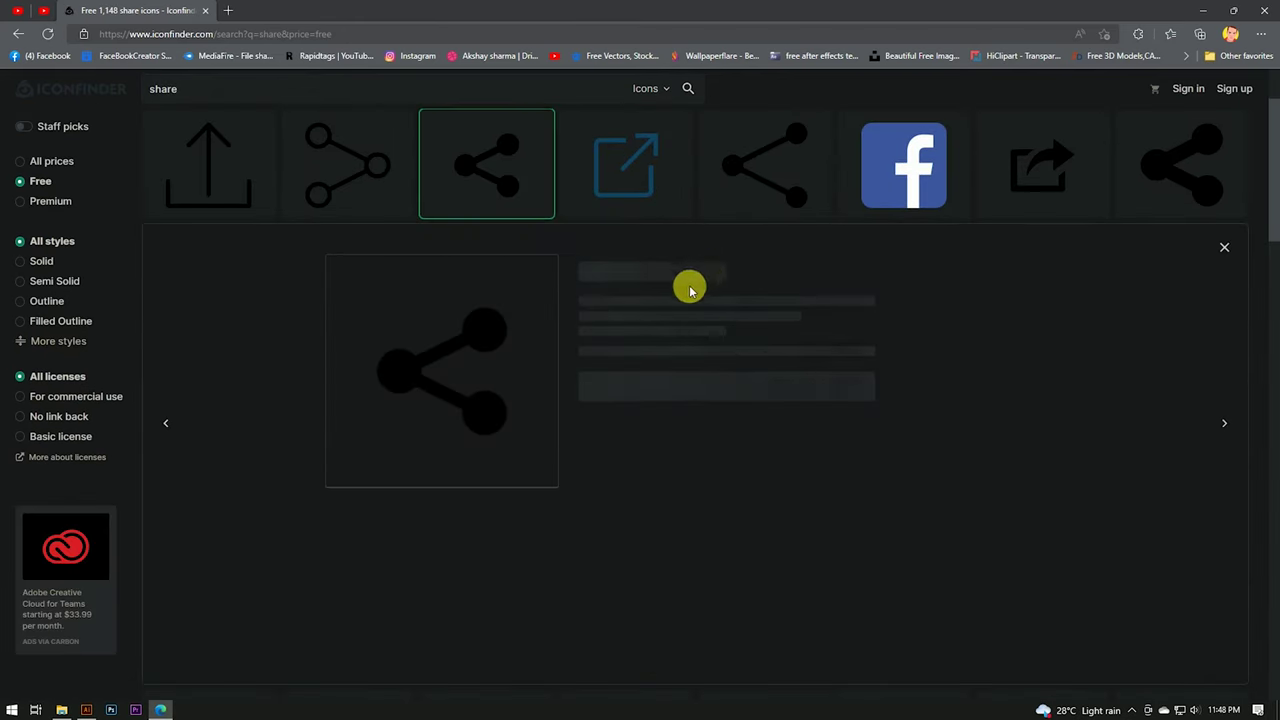
{"action": "left_click", "coordinate": [712, 380]}
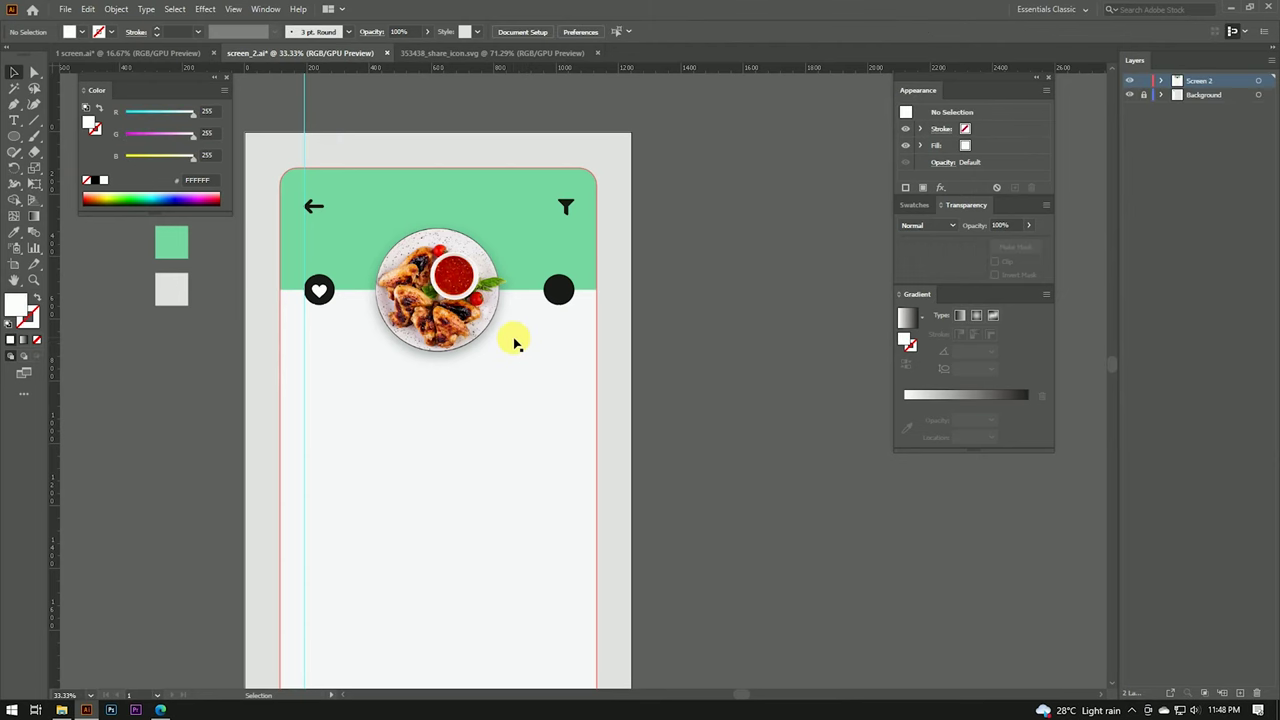
Step: Paste the share icon and move it into the right black circle
{"action": "key", "text": "ctrl+v"}
{"action": "key", "text": "ctrl+1"}
{"action": "mouse_move", "coordinate": [585, 430]}
{"action": "left_mouse_down"}
{"action": "mouse_move", "coordinate": [605, 455]}
{"action": "mouse_move", "coordinate": [530, 170]}
{"action": "left_mouse_up"}
{"action": "scroll", "coordinate": [519, 160], "scroll_direction": "up", "scroll_amount": 3, "text": "alt"}
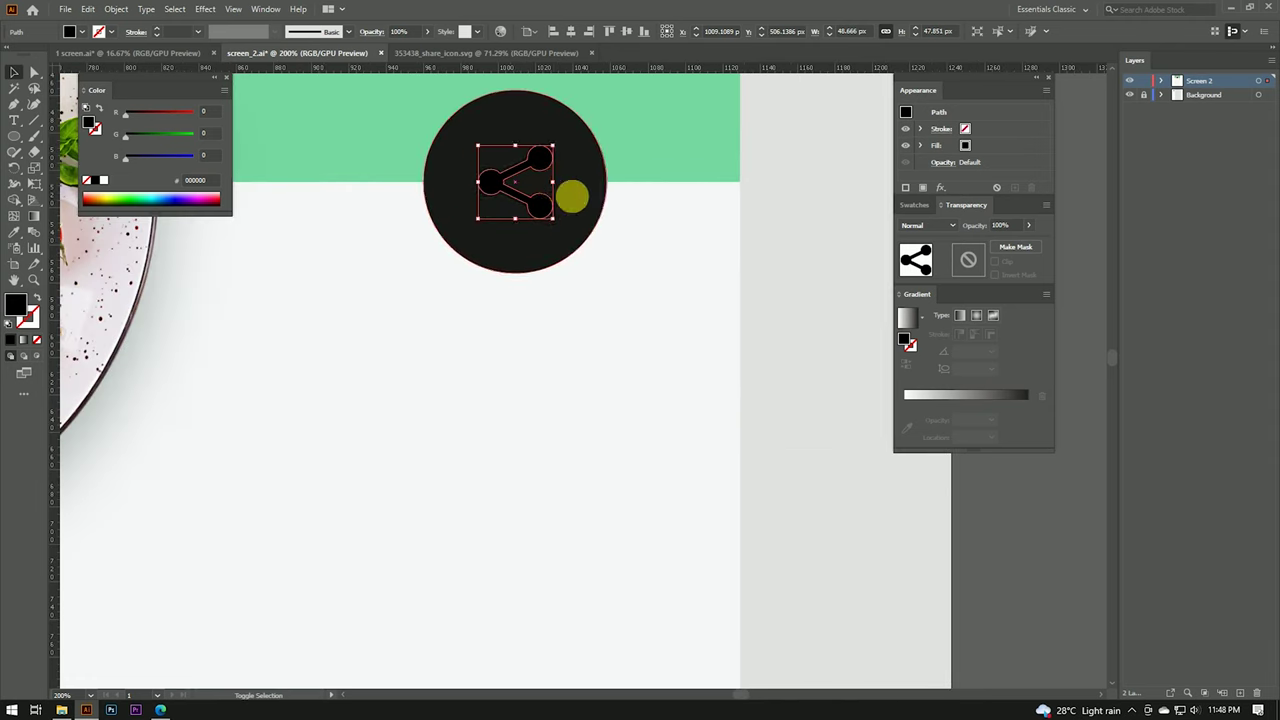
{"action": "scroll", "coordinate": [571, 194], "scroll_direction": "down", "scroll_amount": 5, "text": "alt"}
{"action": "scroll", "coordinate": [220, 220], "scroll_direction": "up", "scroll_amount": 4}
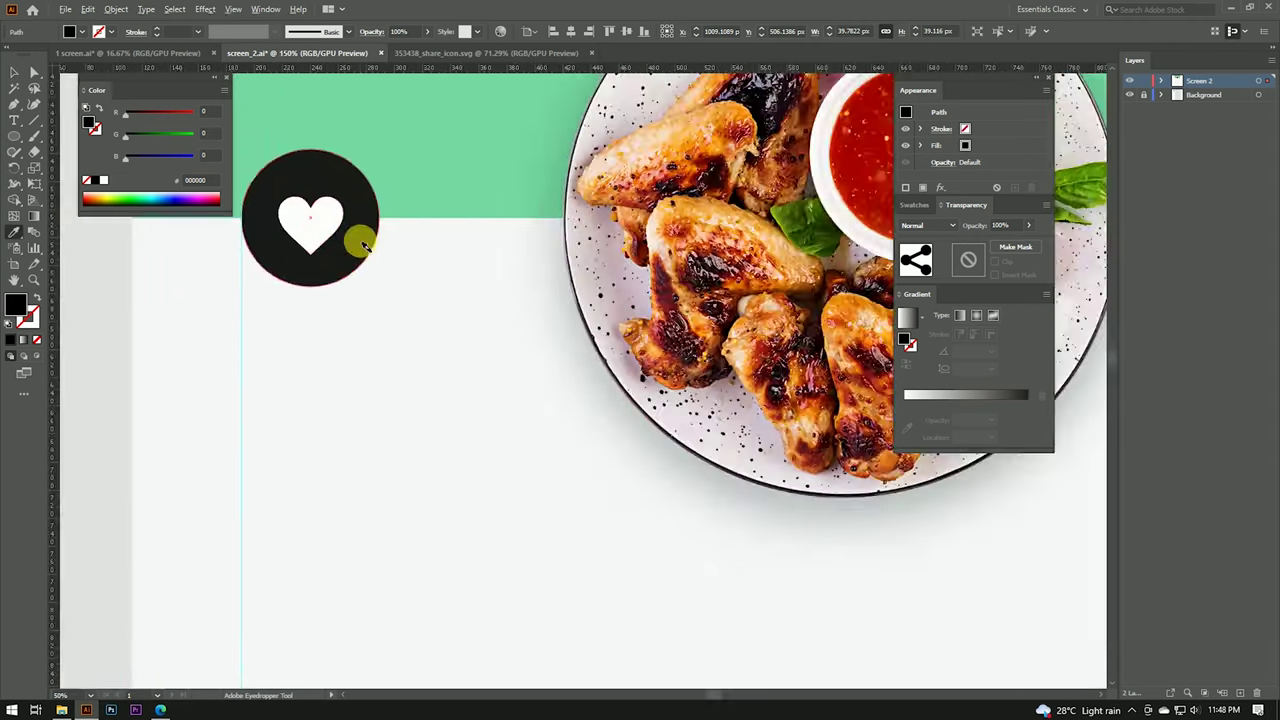
Step: Sample the heart's white fill onto the share icon with the Eyedropper
{"action": "key", "text": "i"}
{"action": "left_click", "coordinate": [333, 240]}
{"action": "scroll", "coordinate": [551, 294], "scroll_direction": "down", "scroll_amount": 5, "text": "alt"}
{"action": "key", "text": "a"}
{"action": "left_click", "coordinate": [623, 295]}
{"action": "scroll", "coordinate": [506, 231], "scroll_direction": "up", "scroll_amount": 3, "text": "alt"}
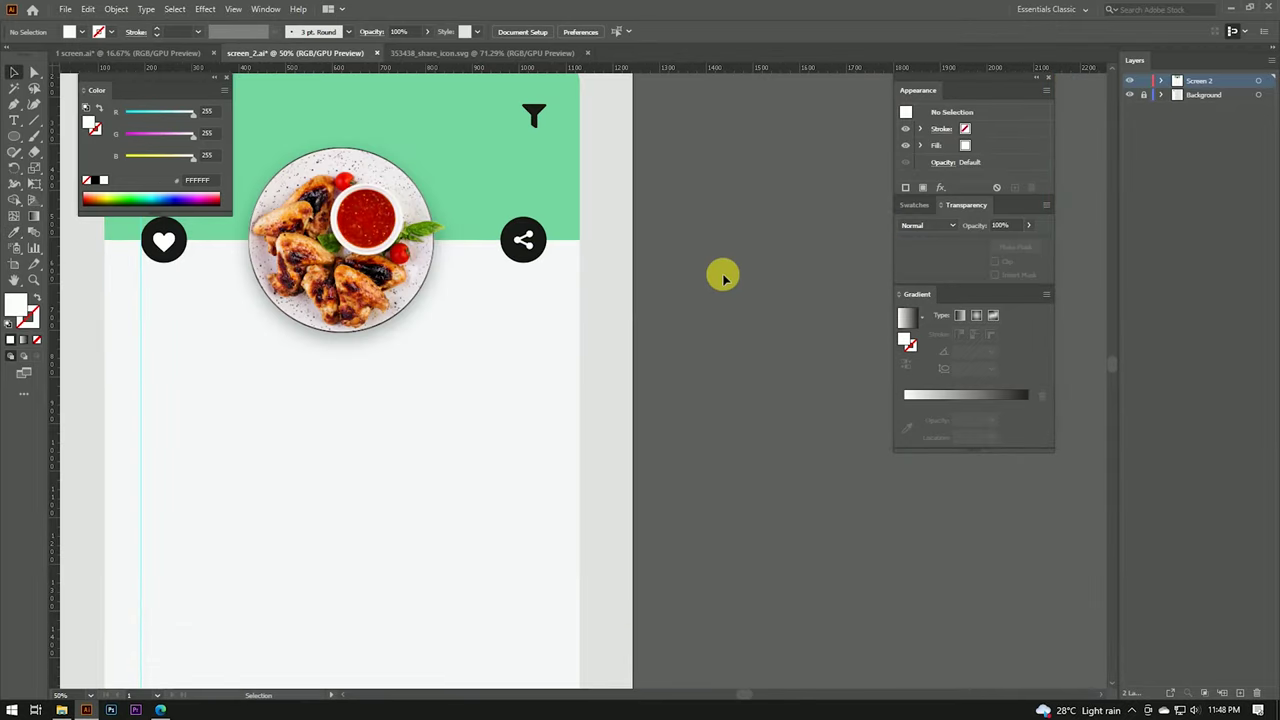
Step: Save the screen file with Ctrl+S
{"action": "key", "text": "ctrl+s"}
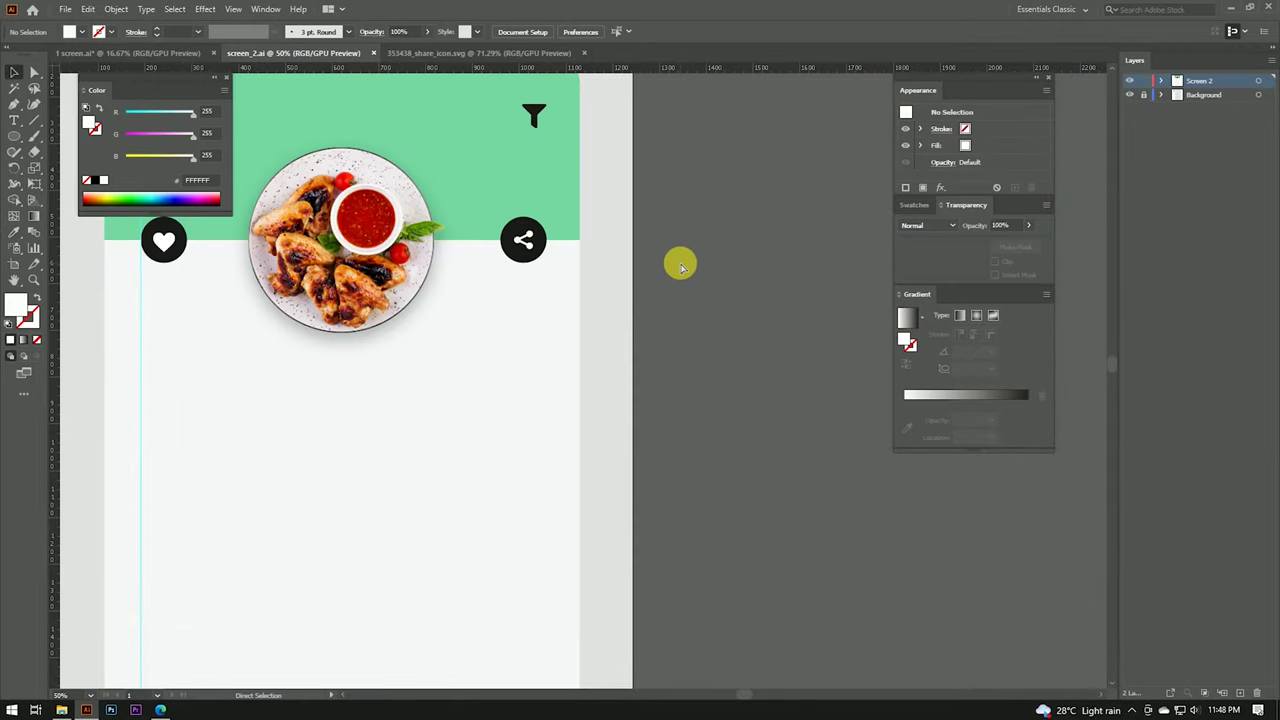
{"action": "scroll", "coordinate": [700, 264], "scroll_direction": "down", "scroll_amount": 1, "text": "alt"}
{"action": "scroll", "coordinate": [728, 266], "scroll_direction": "down", "scroll_amount": 1, "text": "alt"}
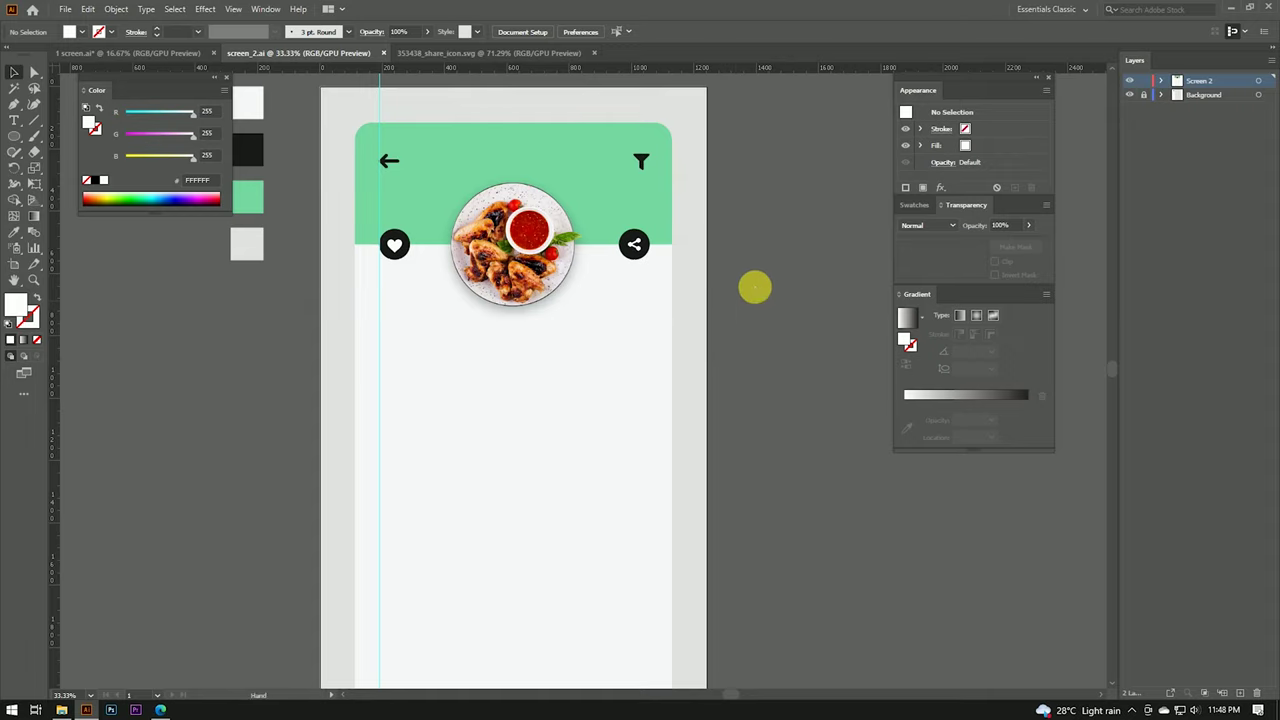
Step: Type 'Diploza Food' below the plate, enlarge it to about 71.63 pt and centre it horizontally
{"action": "left_click_drag", "start_coordinate": [729, 300], "coordinate": [756, 282]}
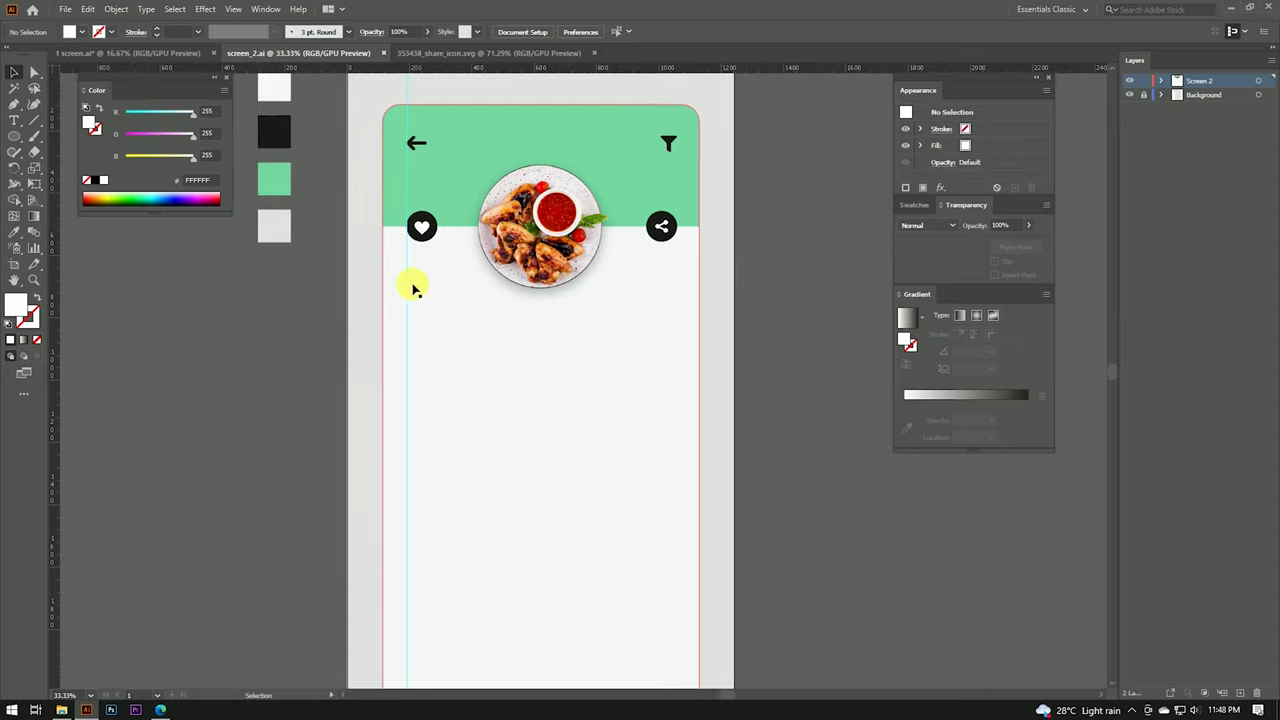
{"action": "left_click", "coordinate": [14, 120]}
{"action": "left_click", "coordinate": [485, 332]}
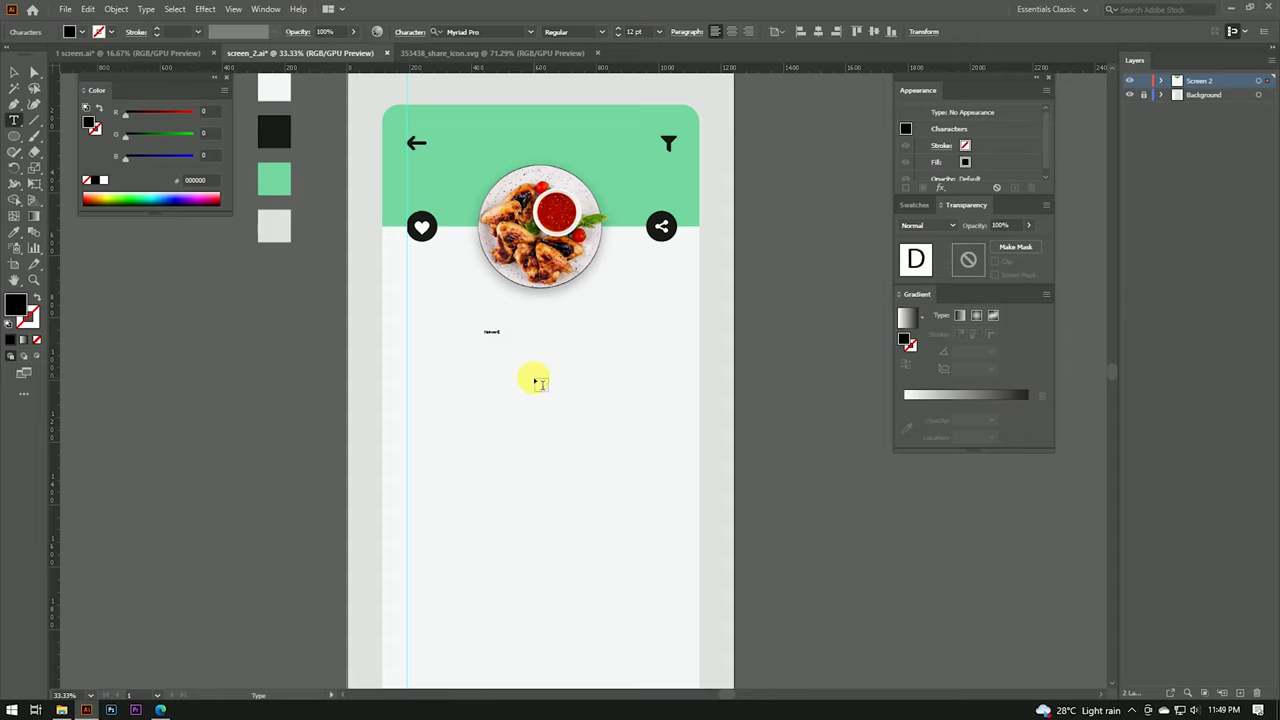
{"action": "left_click", "coordinate": [14, 72]}
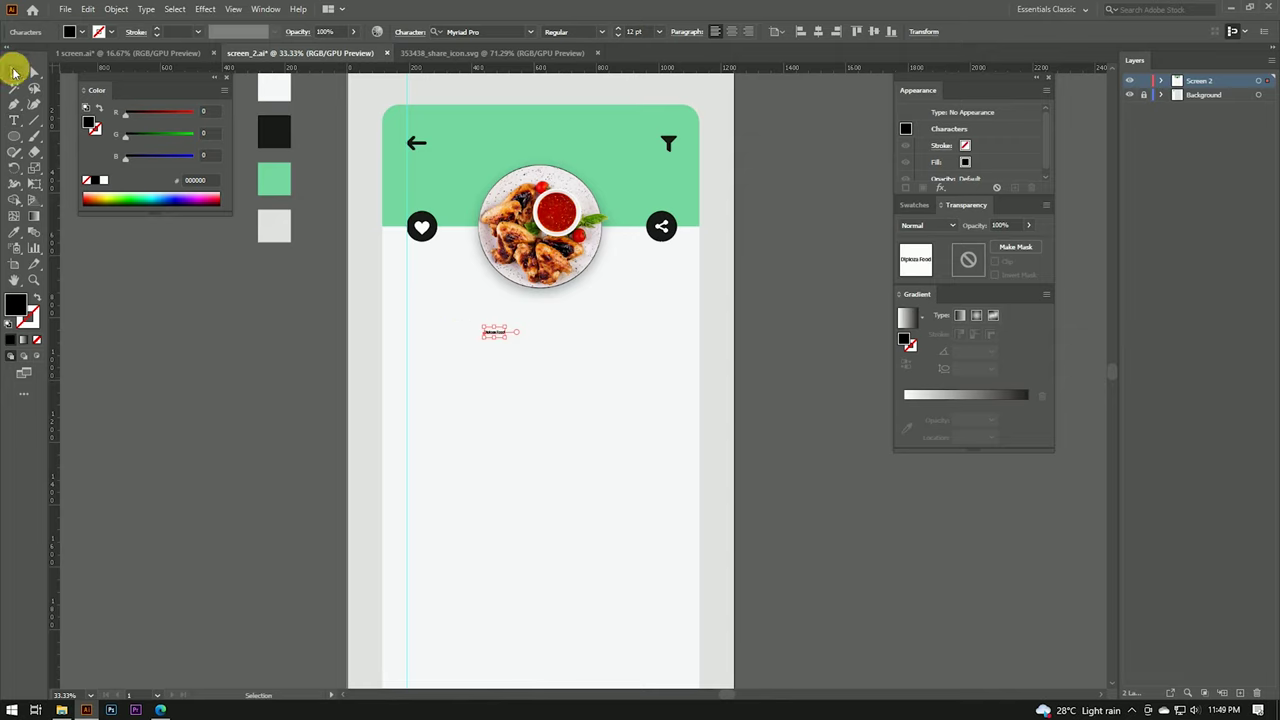
{"action": "left_click_drag", "start_coordinate": [505, 337], "coordinate": [568, 364]}
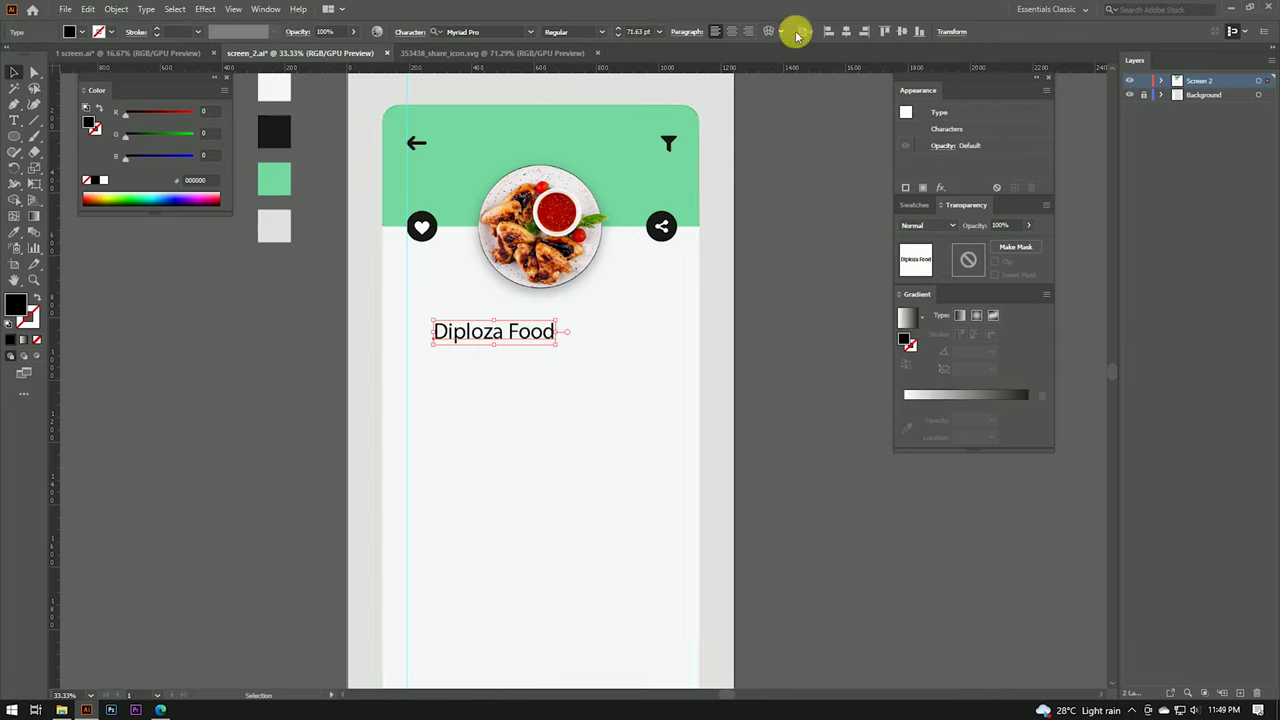
{"action": "left_click", "coordinate": [846, 31]}
{"action": "left_click", "coordinate": [494, 33]}
Step: Set the title in Poppins Medium, centre it horizontally and move it up toward the plate
{"action": "type", "text": "po"}
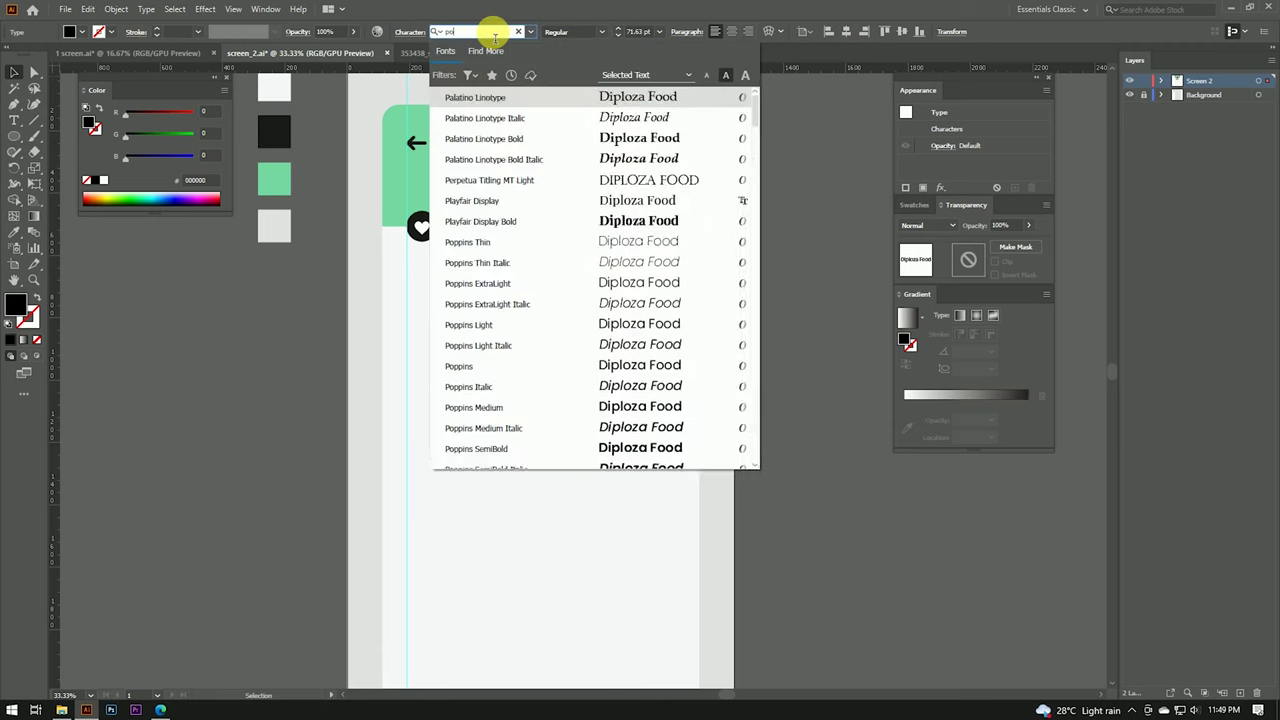
{"action": "type", "text": "pp"}
{"action": "left_click", "coordinate": [628, 258]}
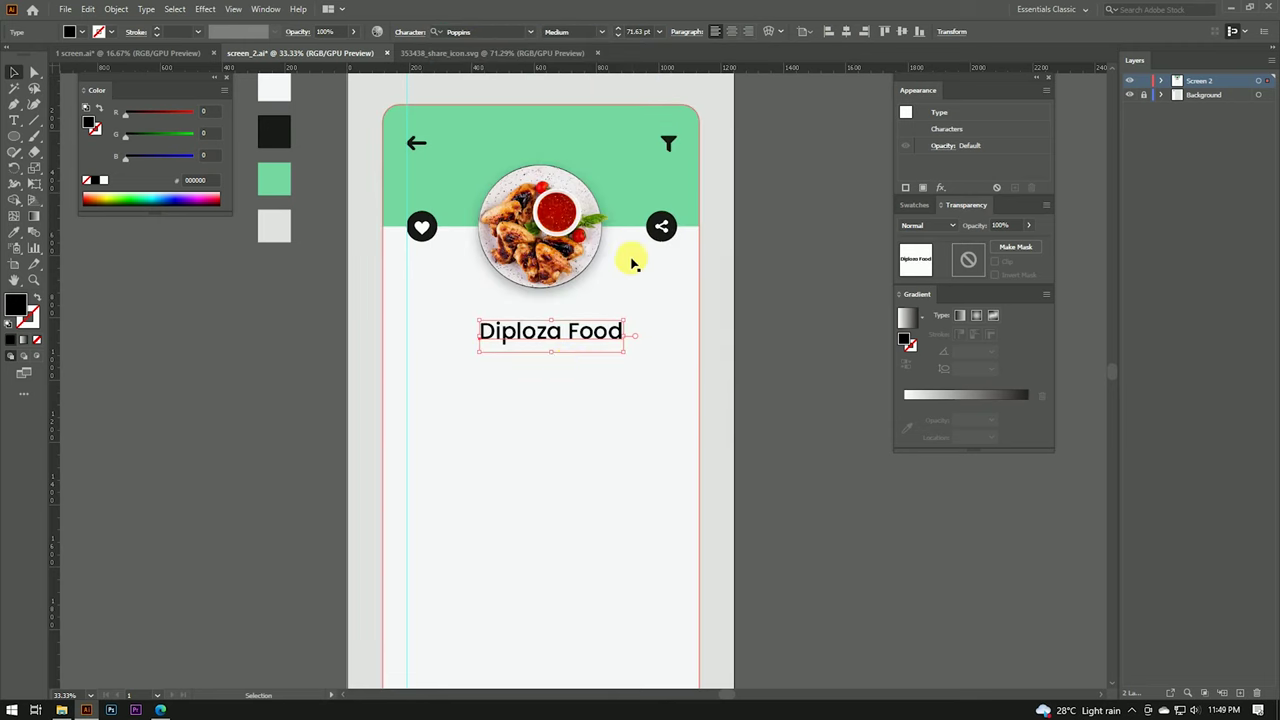
{"action": "scroll", "coordinate": [571, 346], "scroll_direction": "up", "scroll_amount": 2, "text": "alt"}
{"action": "left_click", "coordinate": [846, 31]}
{"action": "mouse_move", "coordinate": [580, 314]}
{"action": "left_mouse_down"}
{"action": "mouse_move", "coordinate": [586, 270]}
{"action": "mouse_move", "coordinate": [645, 272]}
{"action": "left_mouse_up"}
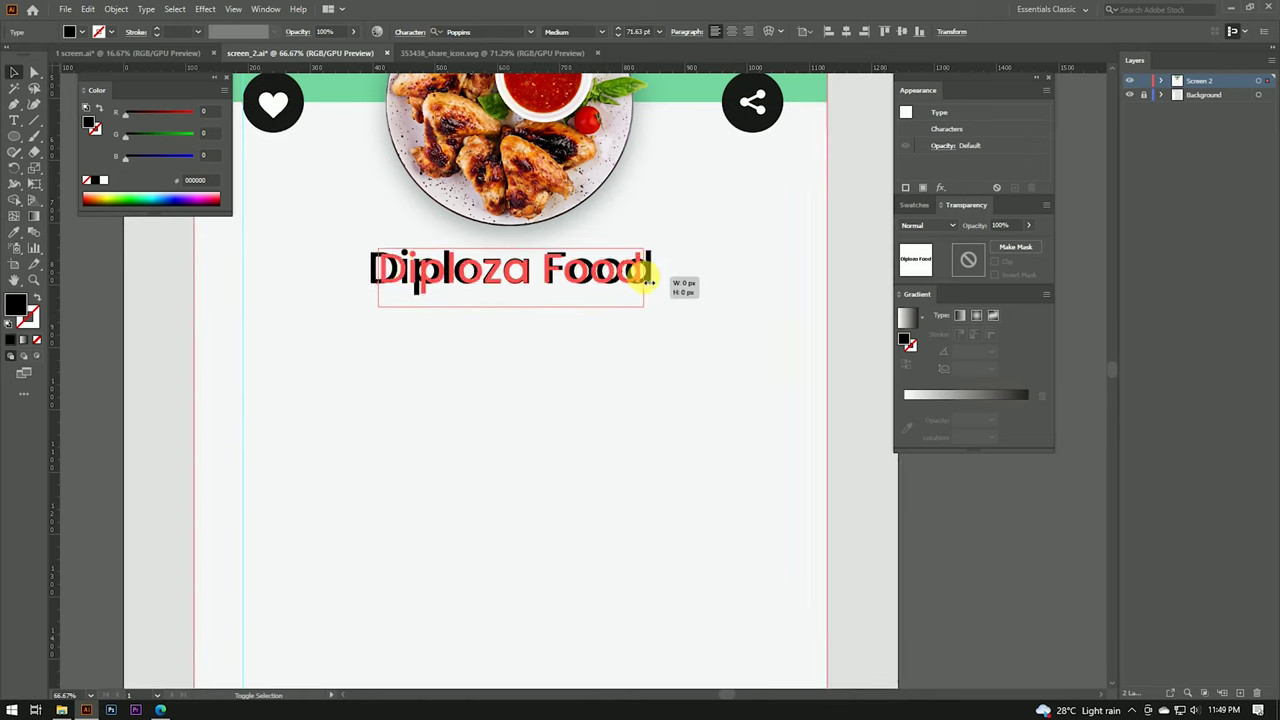
{"action": "scroll", "coordinate": [580, 251], "scroll_direction": "up", "scroll_amount": 2}
Step: Give the title the circles' dark grey colour and confirm its Medium weight
{"action": "key", "text": "i"}
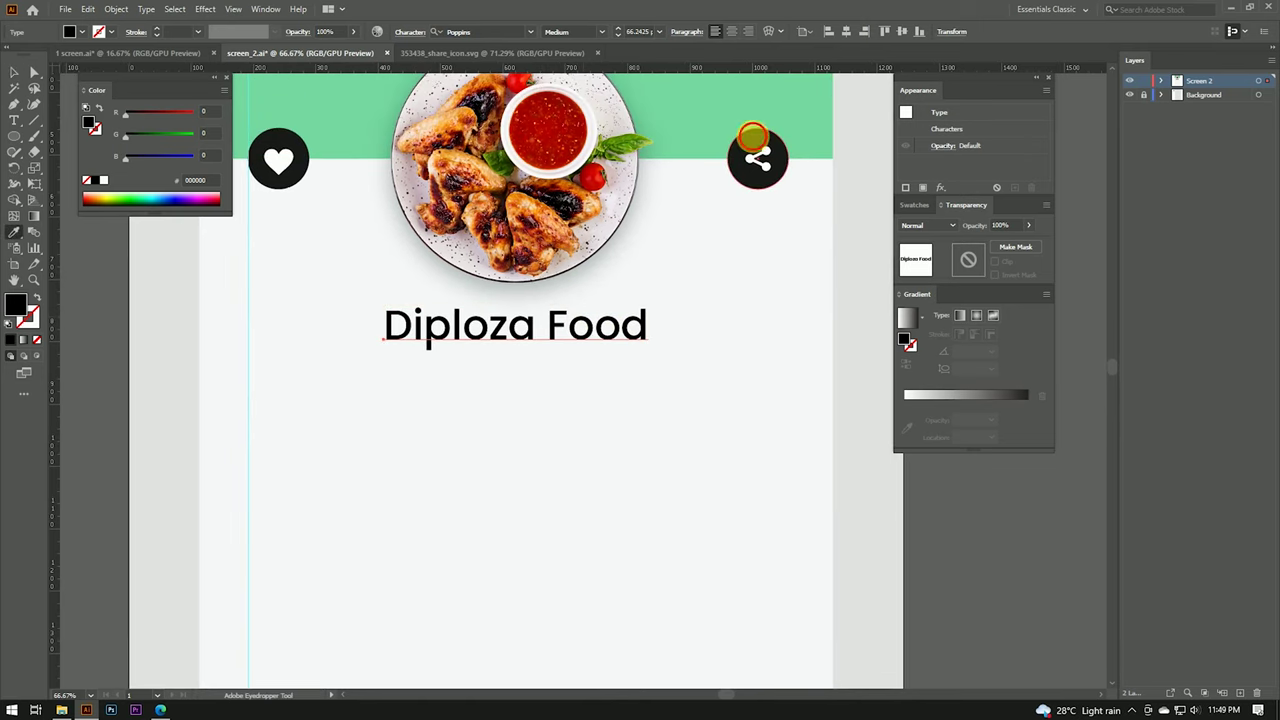
{"action": "key", "text": "v"}
{"action": "left_click", "coordinate": [937, 514]}
{"action": "scroll", "coordinate": [528, 350], "scroll_direction": "up", "scroll_amount": 3, "text": "alt"}
{"action": "left_click", "coordinate": [526, 343]}
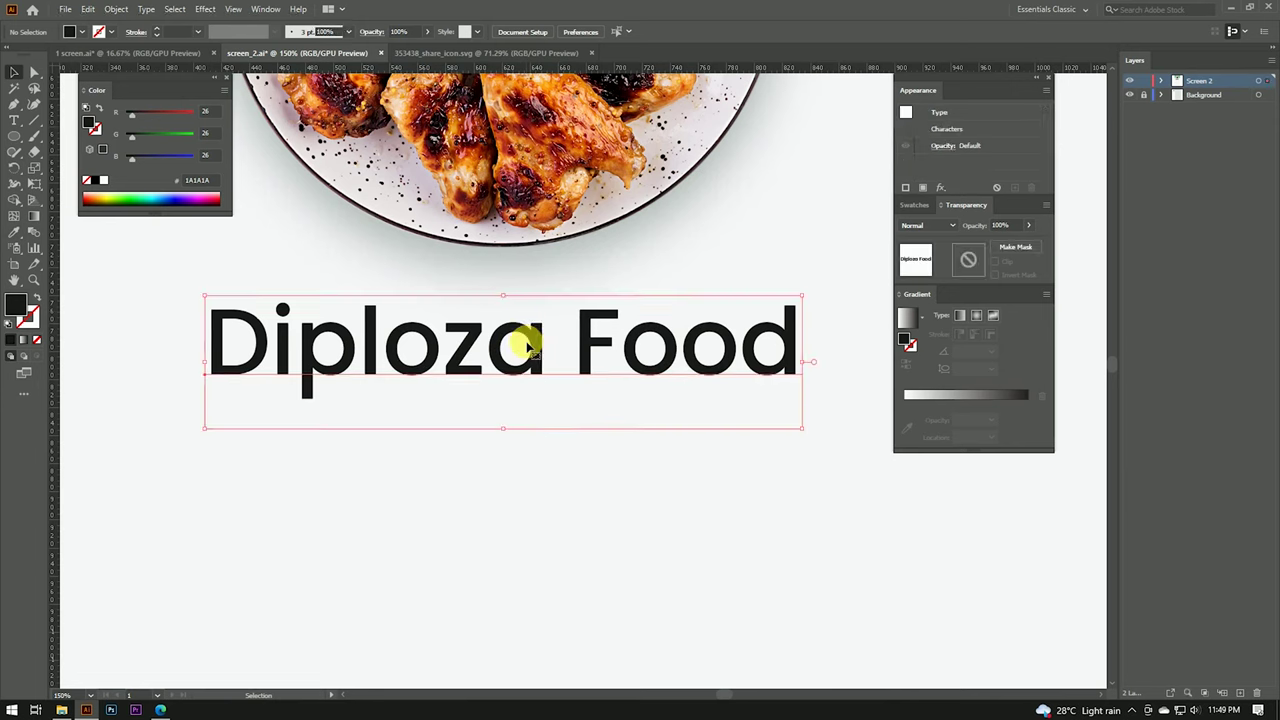
{"action": "scroll", "coordinate": [530, 343], "scroll_direction": "down", "scroll_amount": 2, "text": "alt"}
{"action": "scroll", "coordinate": [565, 316], "scroll_direction": "down", "scroll_amount": 3, "text": "alt"}
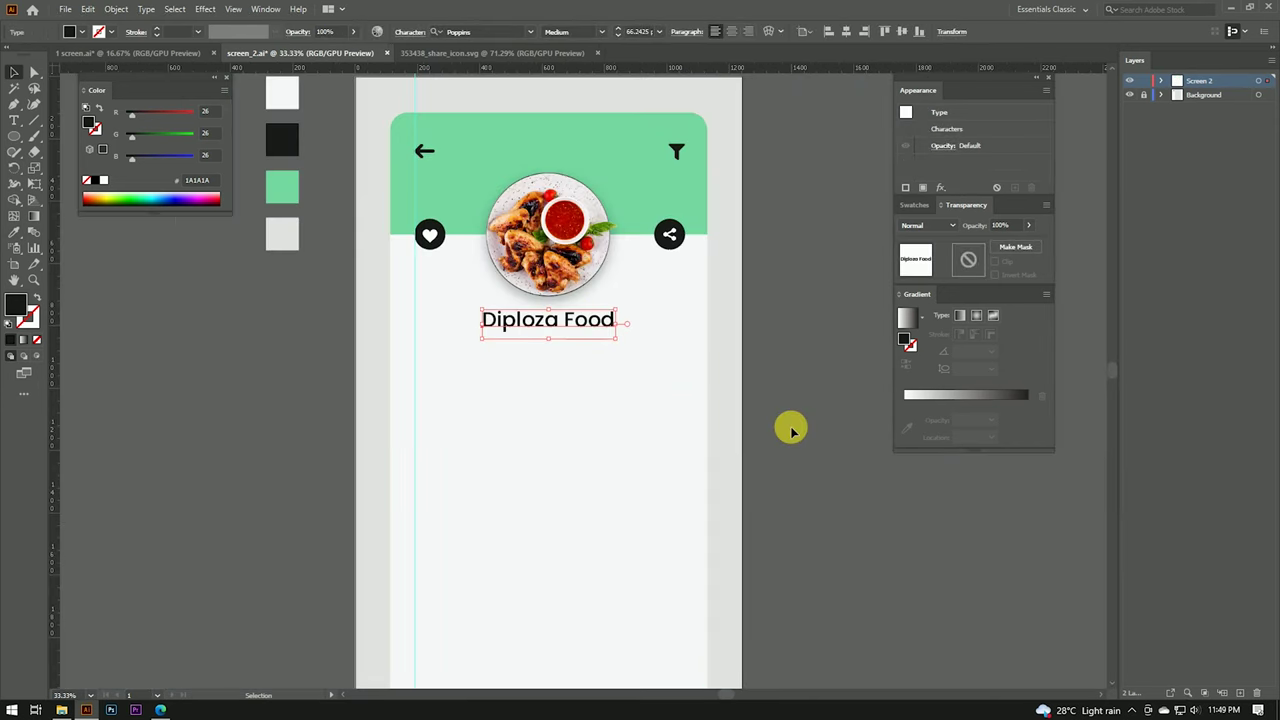
{"action": "left_click", "coordinate": [789, 429]}
{"action": "scroll", "coordinate": [557, 326], "scroll_direction": "up", "scroll_amount": 2, "text": "alt"}
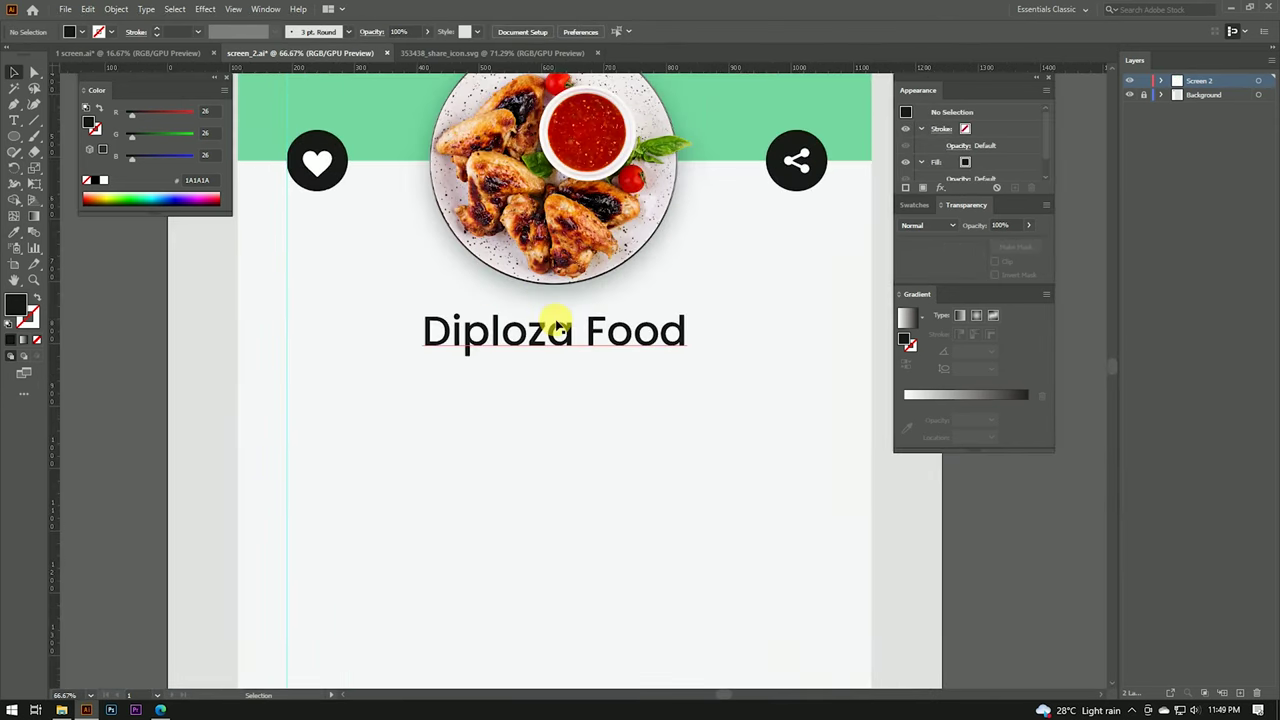
{"action": "scroll", "coordinate": [590, 340], "scroll_direction": "up", "scroll_amount": 2, "text": "alt"}
{"action": "left_click", "coordinate": [594, 325]}
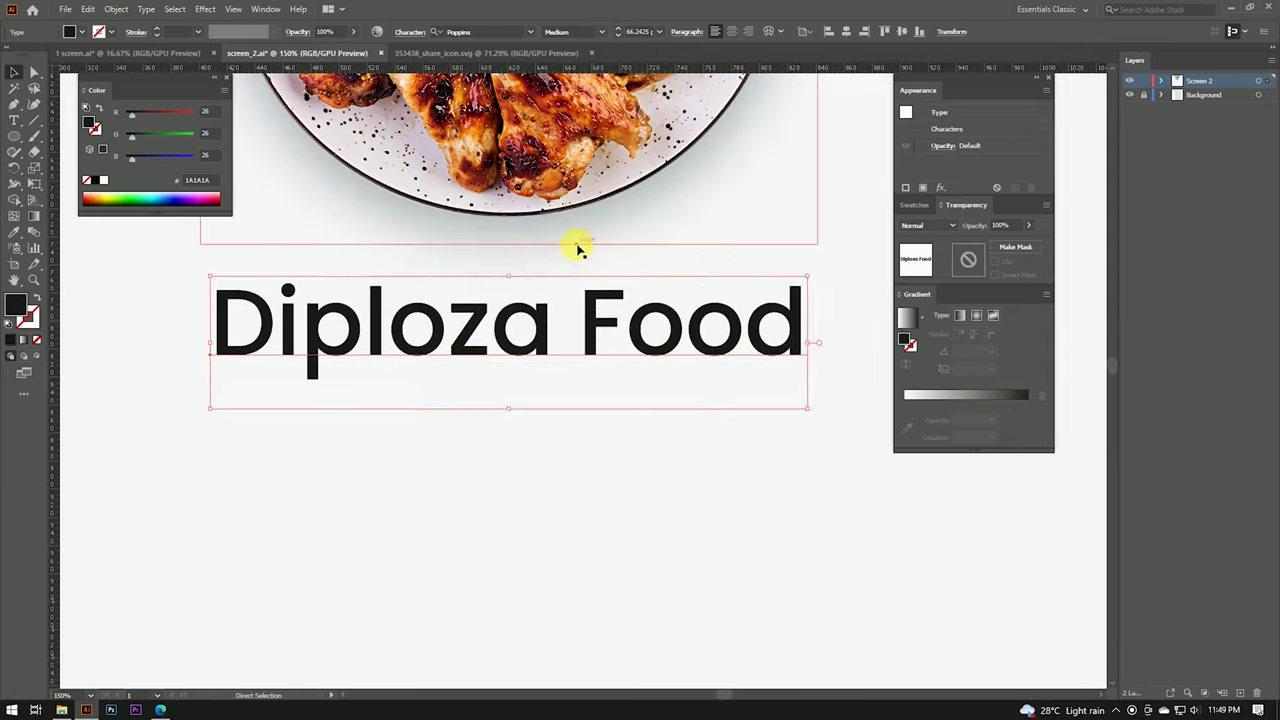
{"action": "scroll", "coordinate": [577, 251], "scroll_direction": "down", "scroll_amount": 3, "text": "alt"}
{"action": "left_click", "coordinate": [683, 337]}
{"action": "scroll", "coordinate": [581, 271], "scroll_direction": "up", "scroll_amount": 3, "text": "alt"}
{"action": "left_click", "coordinate": [580, 268]}
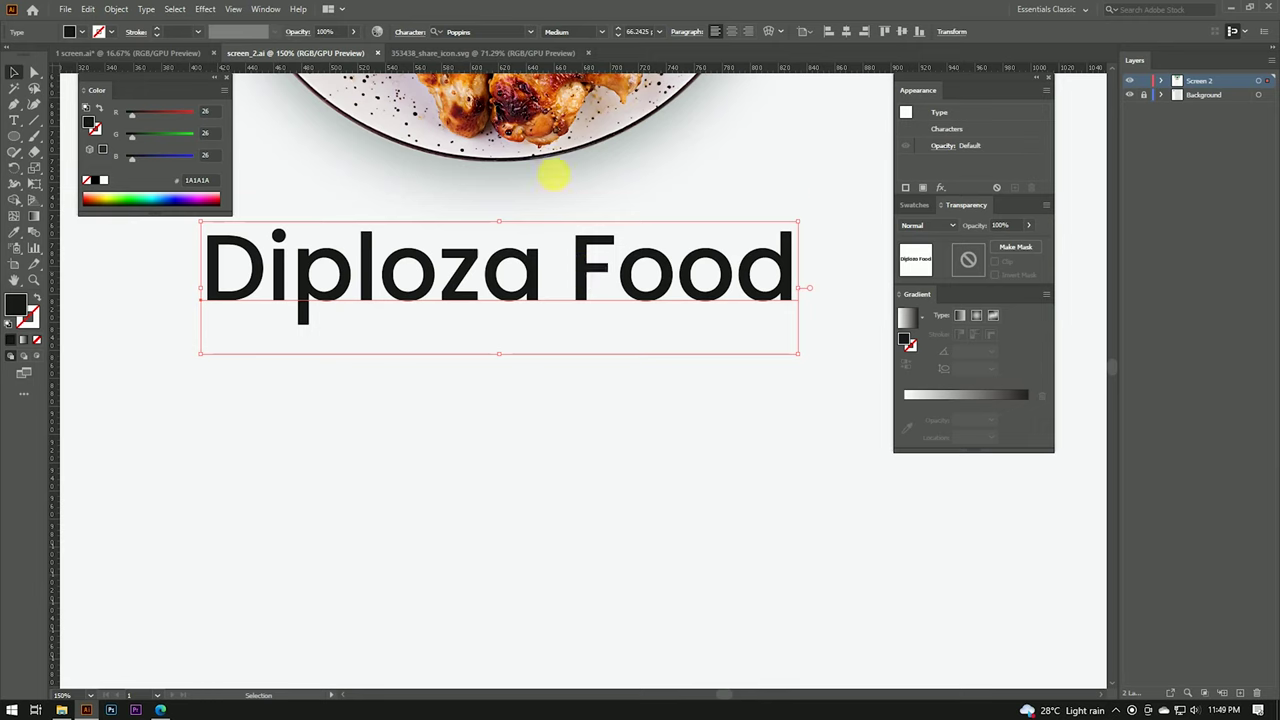
{"action": "left_click", "coordinate": [601, 32]}
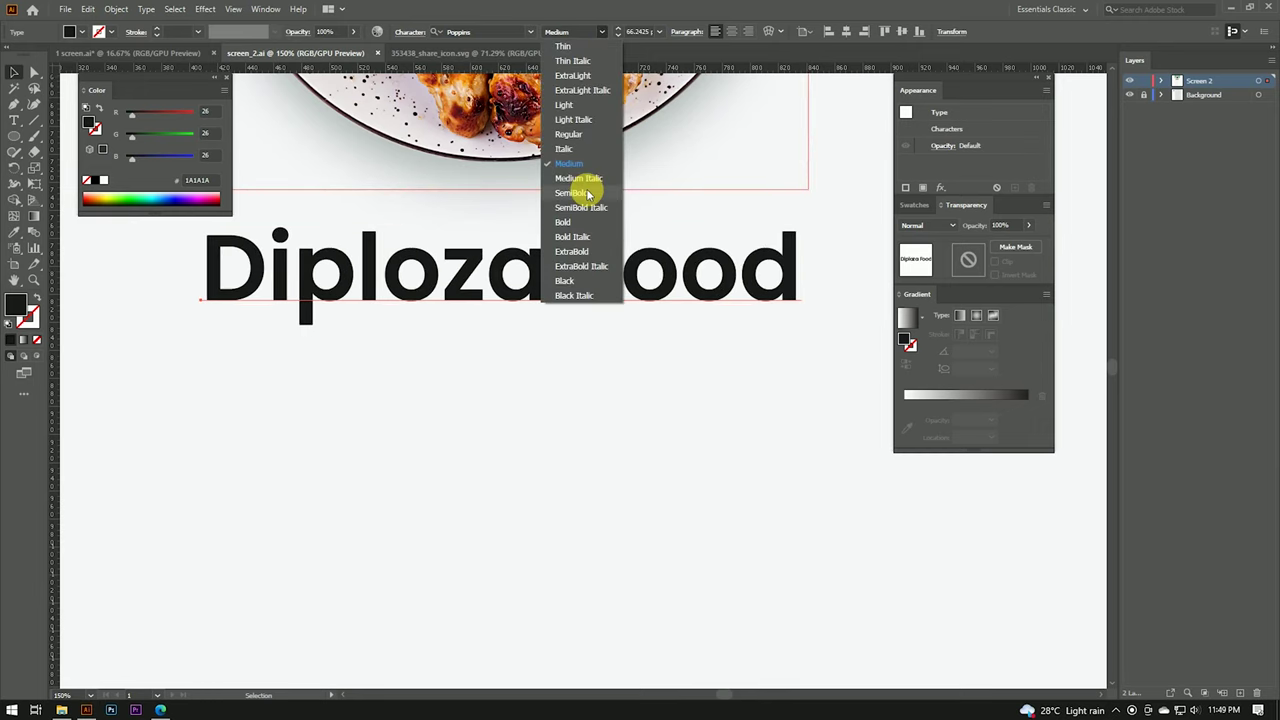
{"action": "left_click", "coordinate": [571, 163]}
Step: Duplicate the title below itself and change its text to 'Avand Park, India'
{"action": "left_click_drag", "start_coordinate": [580, 250], "coordinate": [580, 358]}
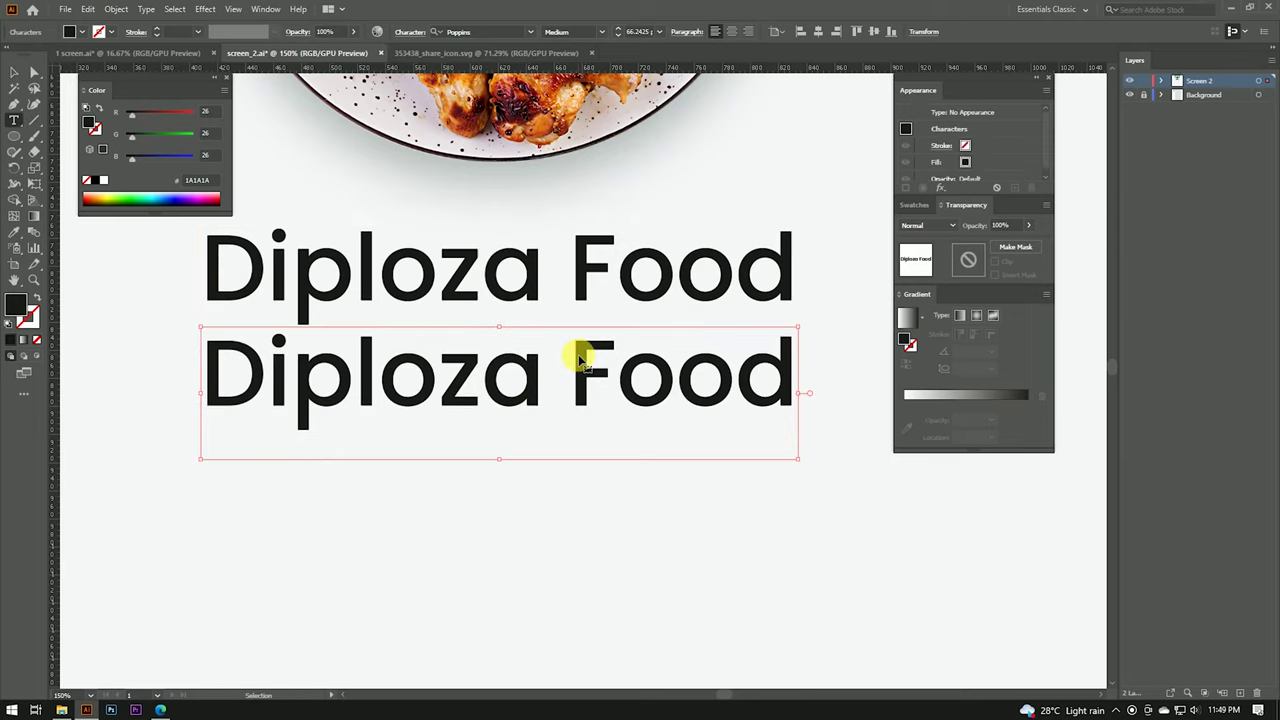
{"action": "triple_click", "coordinate": [580, 358]}
{"action": "type", "text": "a"}
{"action": "key", "text": "BackSpace"}
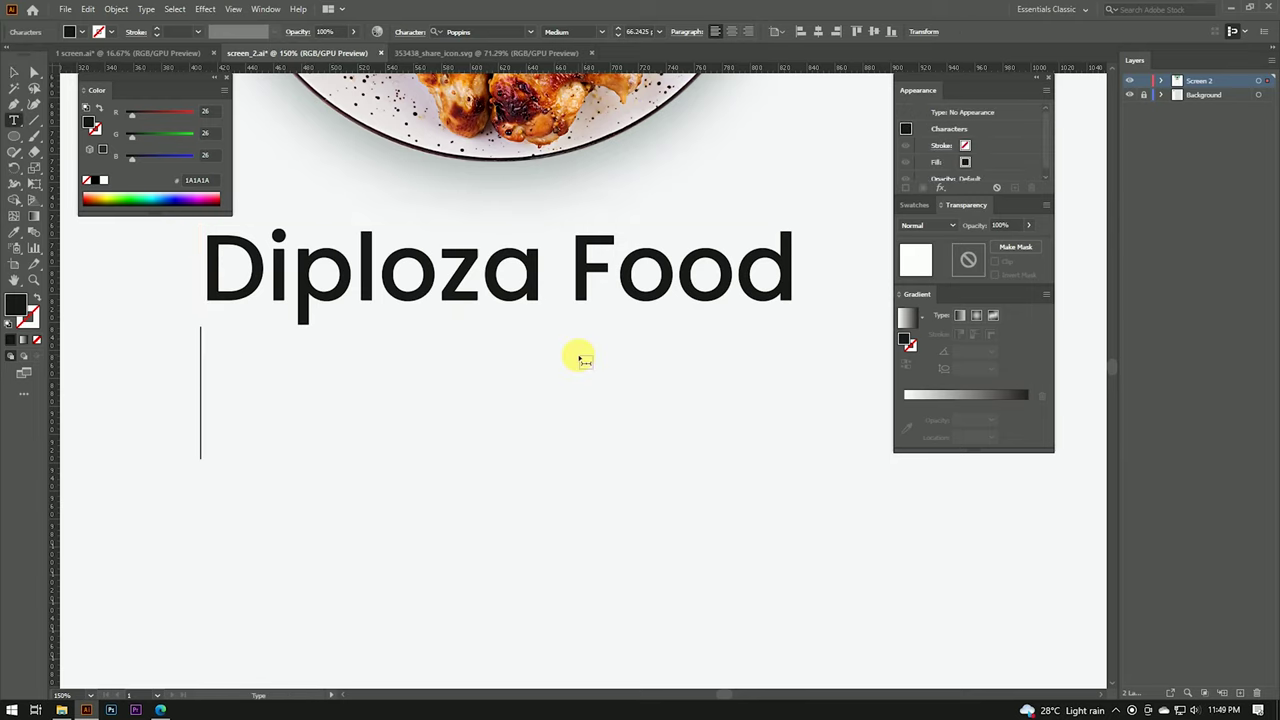
{"action": "type", "text": "Avand "}
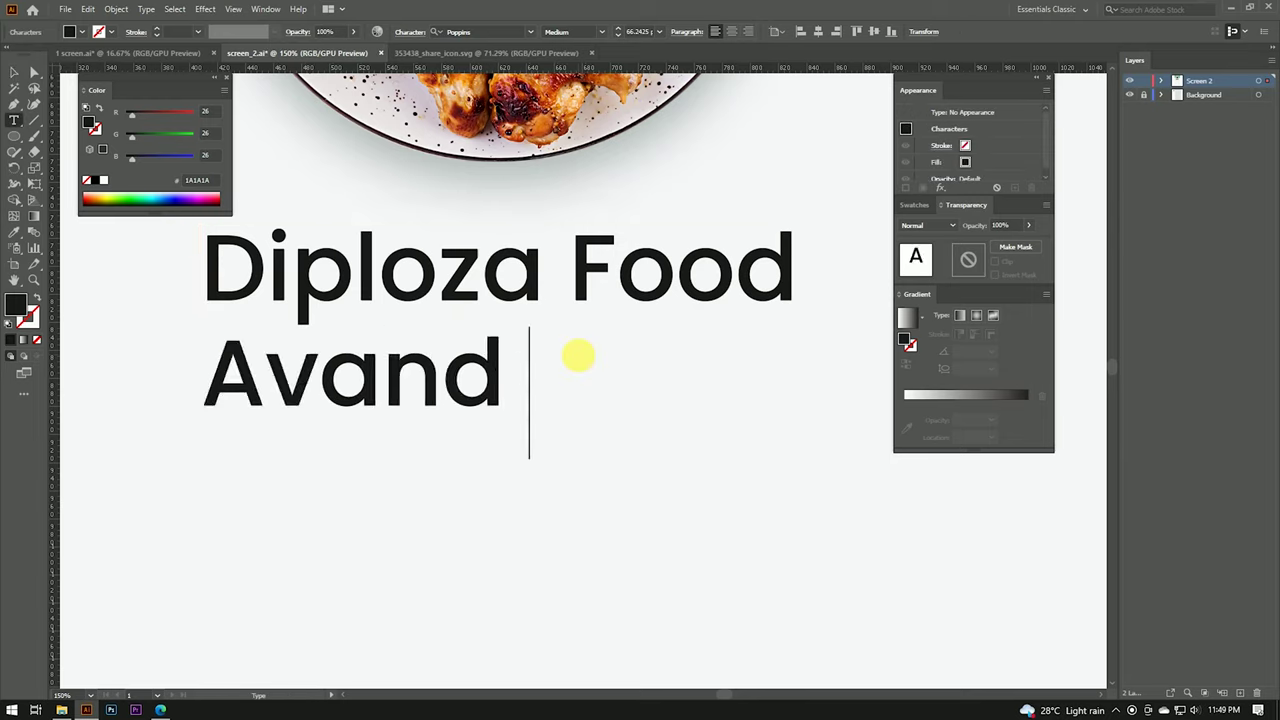
{"action": "type", "text": "Park I"}
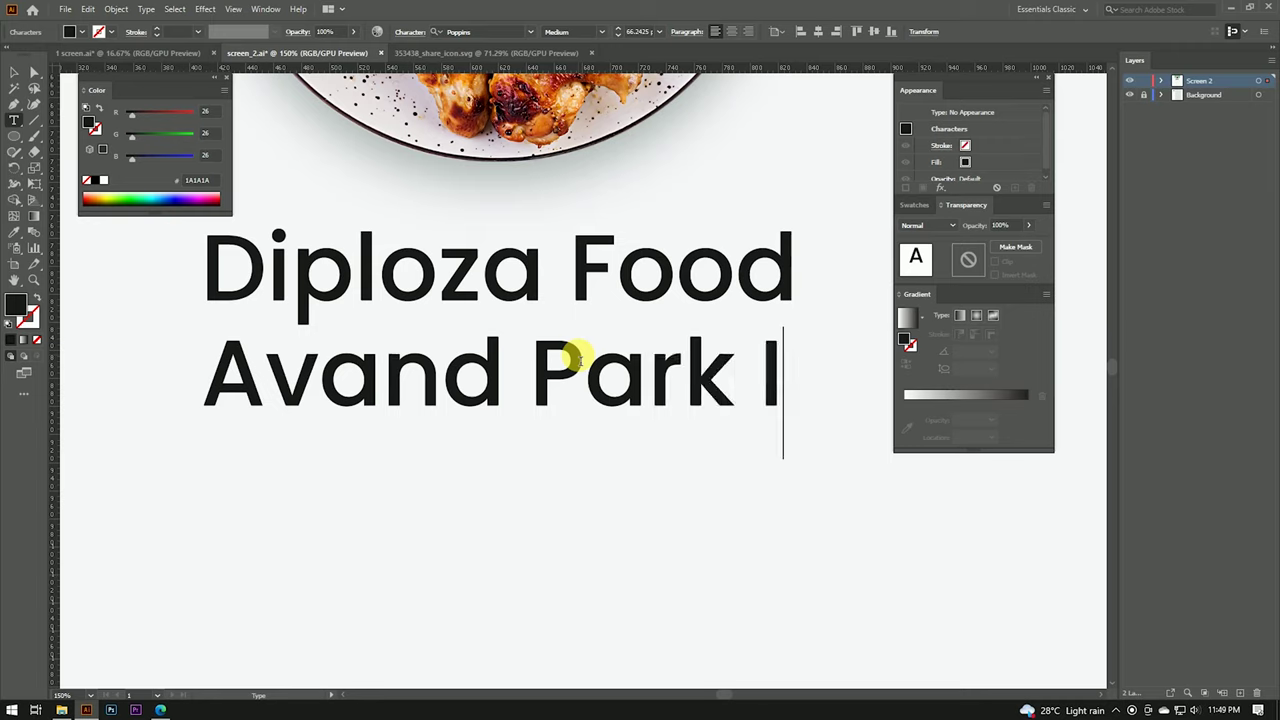
{"action": "type", "text": "nd"}
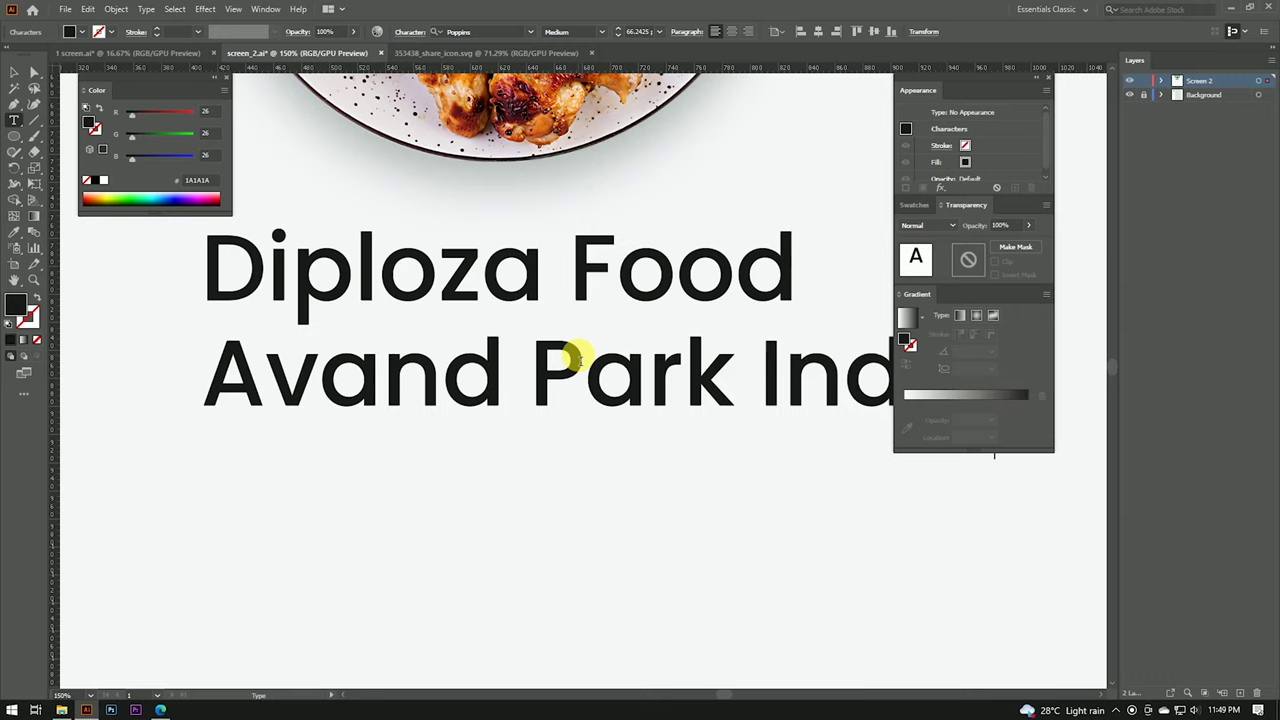
{"action": "key", "text": "Escape"}
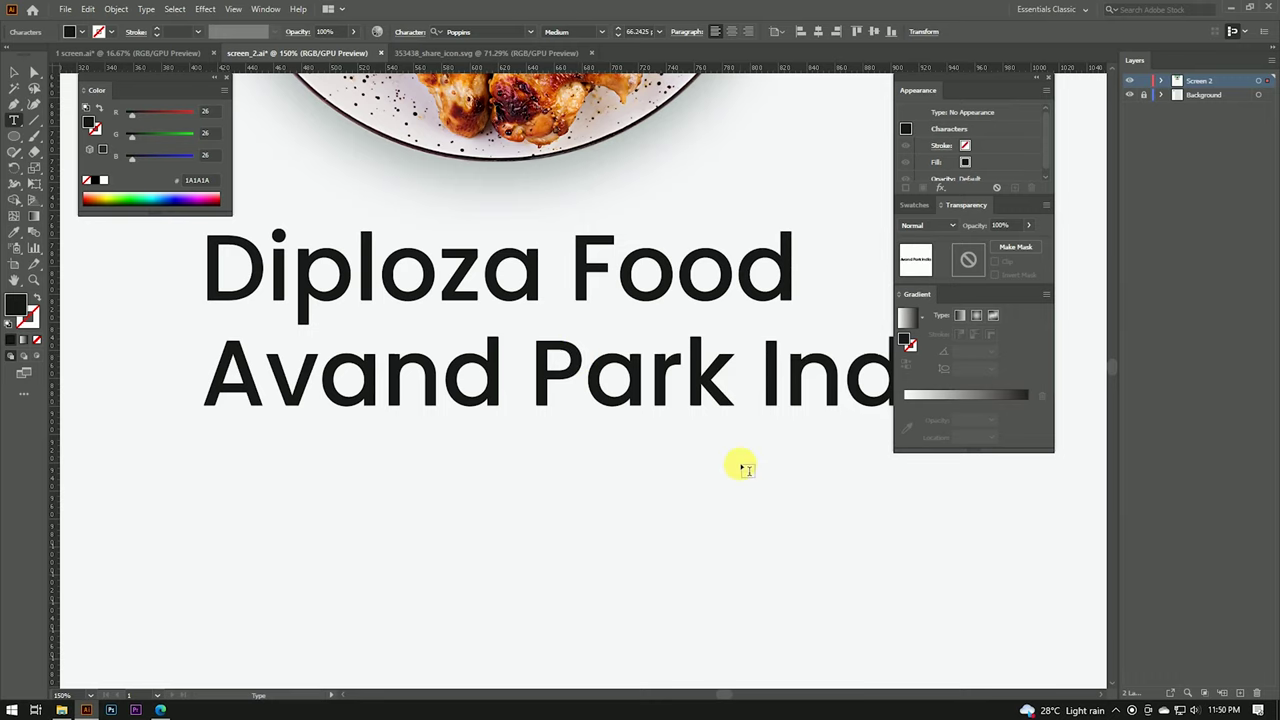
{"action": "type", "text": ","}
Step: Centre the location line, set it to Regular weight and scale it down to subtitle size
{"action": "left_click", "coordinate": [14, 72]}
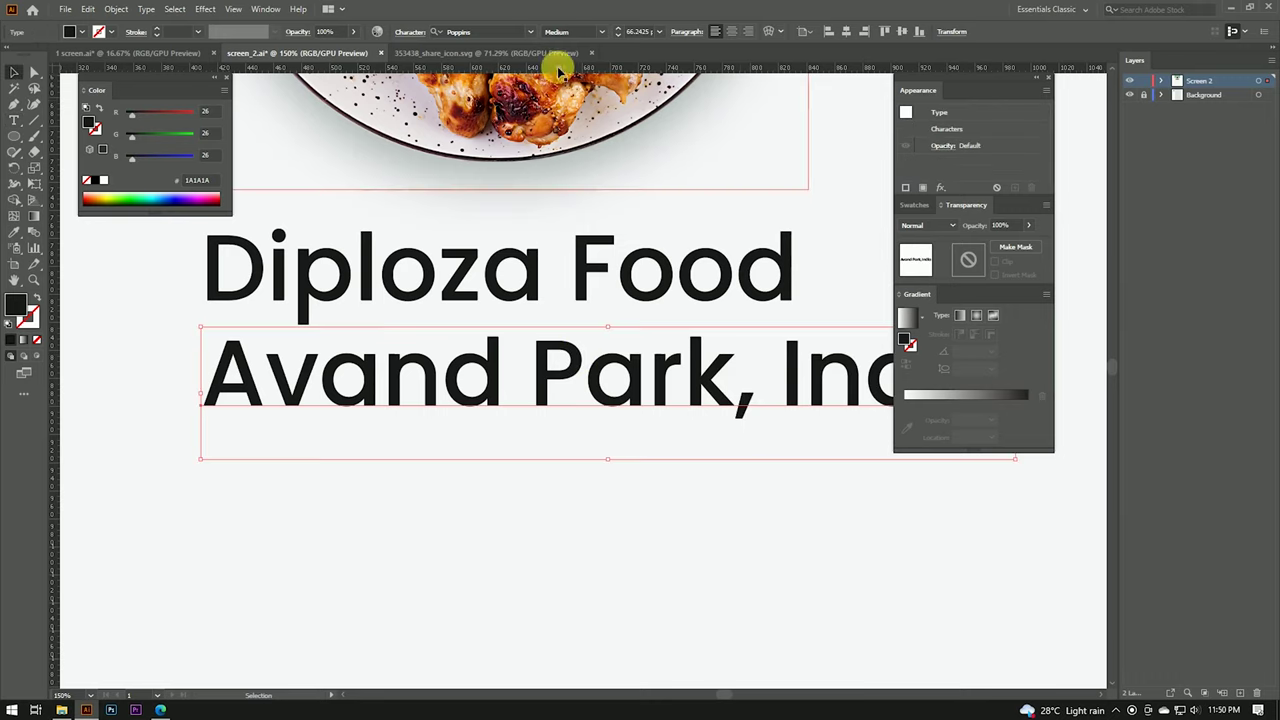
{"action": "left_click", "coordinate": [829, 32]}
{"action": "left_click", "coordinate": [600, 31]}
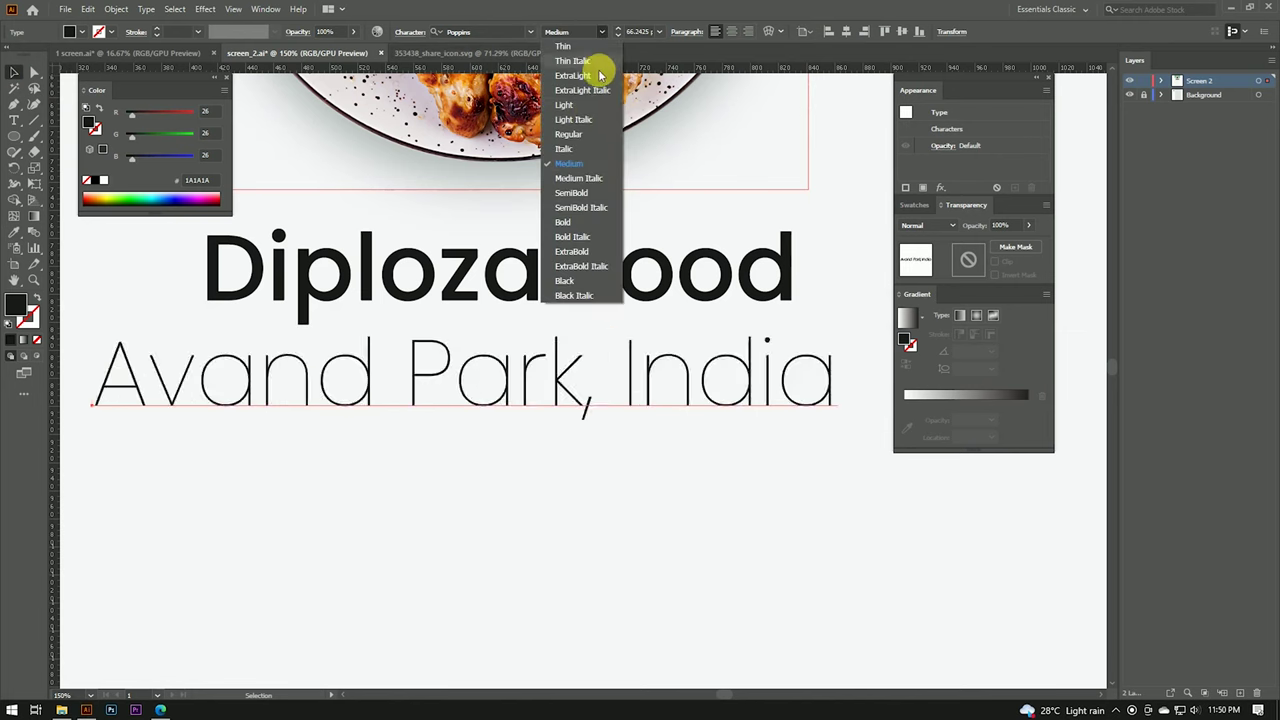
{"action": "left_click", "coordinate": [568, 134]}
{"action": "key", "text": "ctrl+minus"}
{"action": "mouse_move", "coordinate": [768, 330]}
{"action": "left_mouse_down"}
{"action": "mouse_move", "coordinate": [600, 329]}
{"action": "mouse_move", "coordinate": [583, 314]}
{"action": "left_mouse_up"}
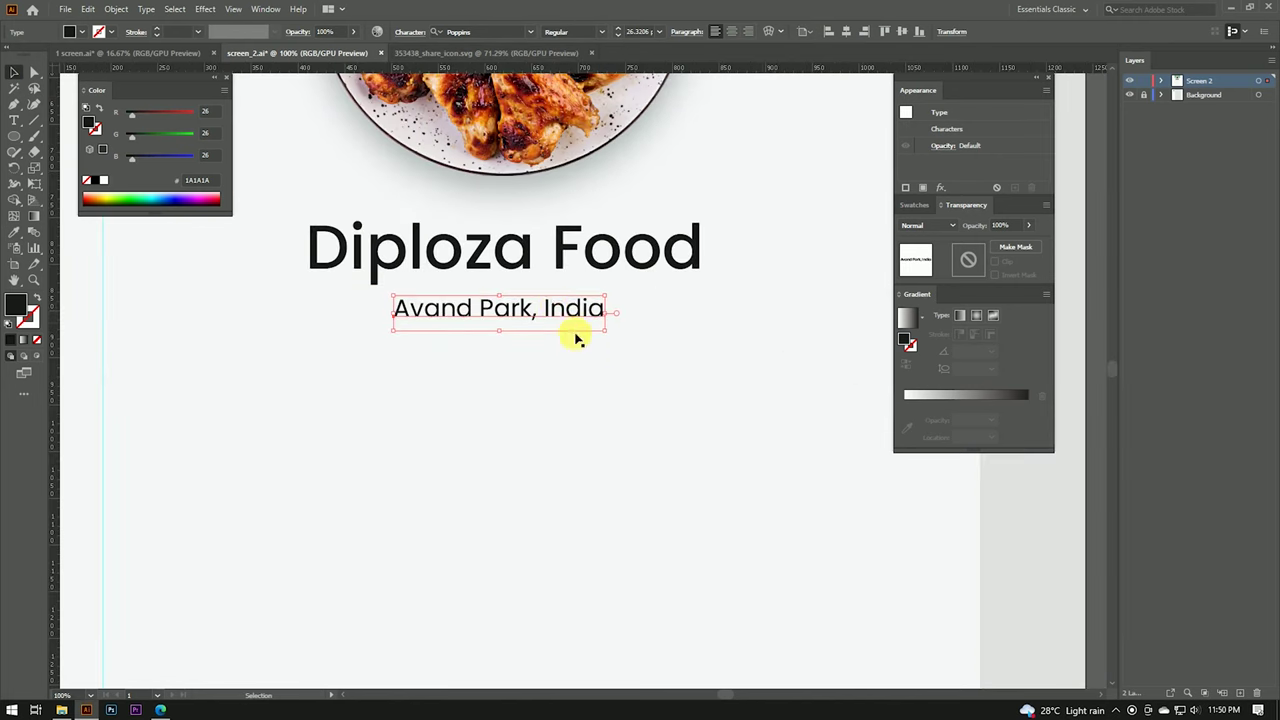
{"action": "scroll", "coordinate": [582, 342], "scroll_direction": "down", "scroll_amount": 3}
{"action": "scroll", "coordinate": [600, 310], "scroll_direction": "up", "scroll_amount": 4}
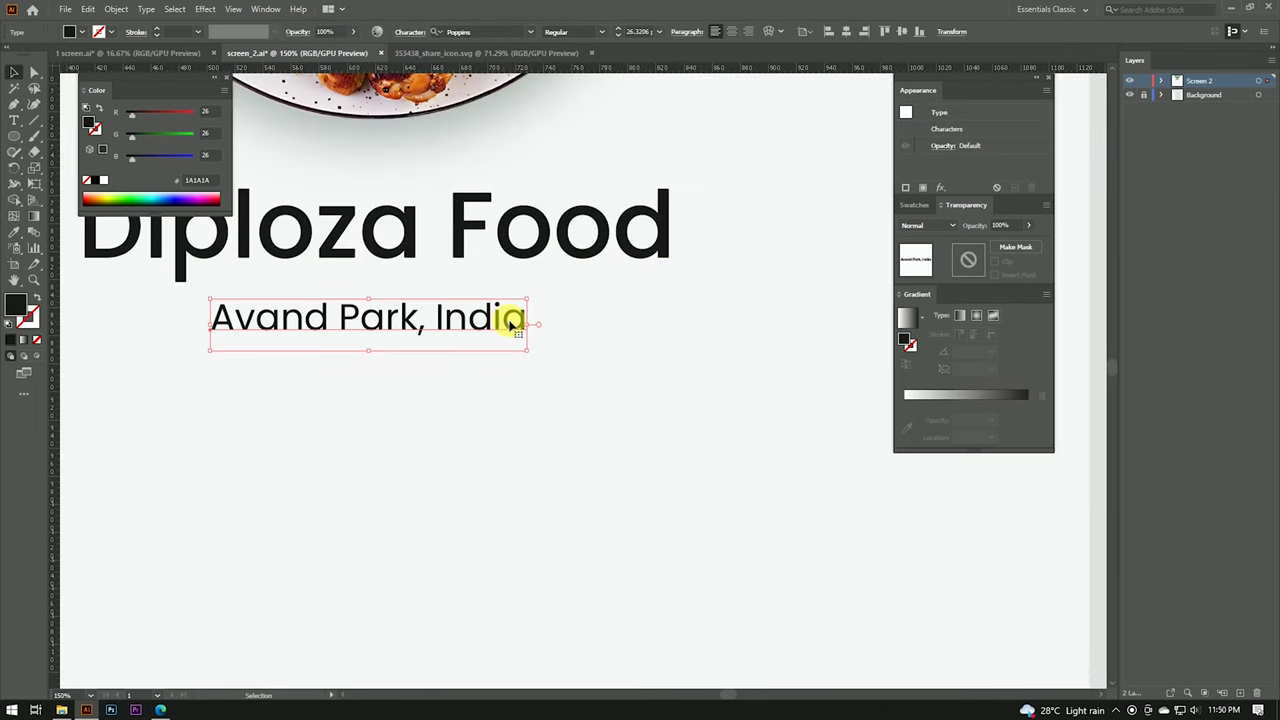
{"action": "scroll", "coordinate": [512, 322], "scroll_direction": "down", "scroll_amount": 2}
Step: Switch the location line to Poppins Medium weight and review it under the title
{"action": "left_click", "coordinate": [809, 340]}
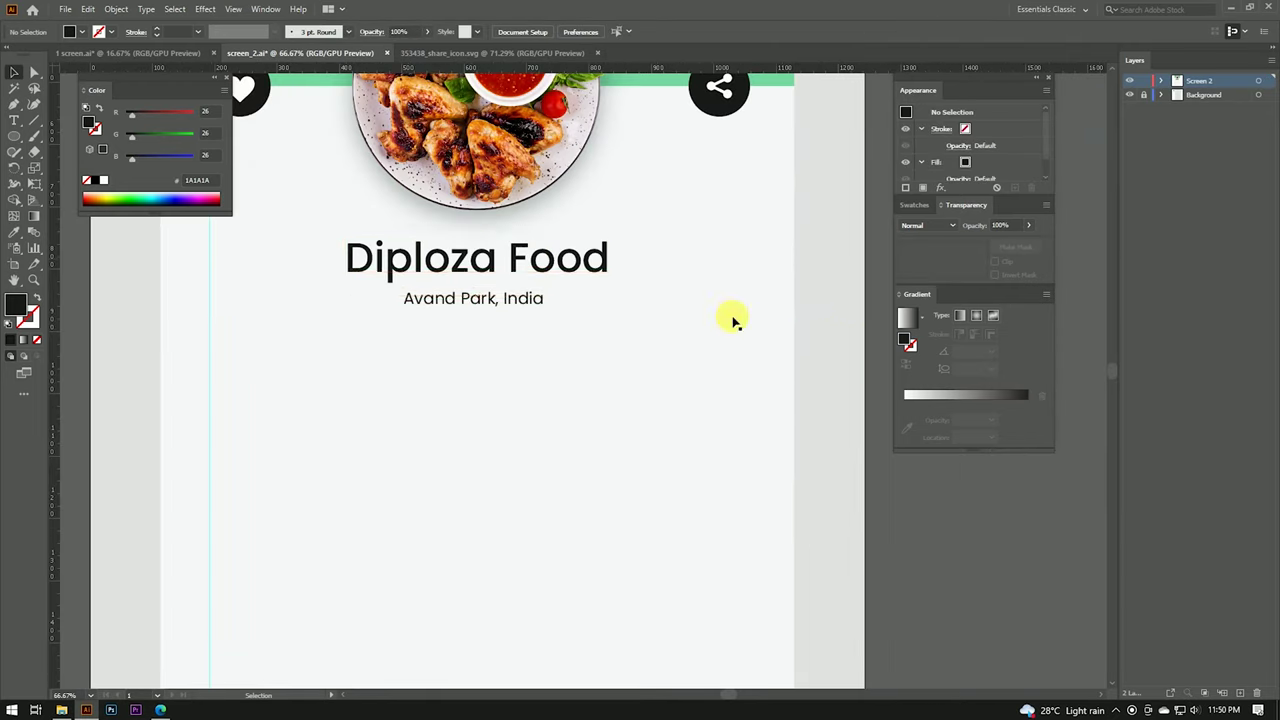
{"action": "scroll", "coordinate": [790, 320], "scroll_direction": "down", "scroll_amount": 2}
{"action": "scroll", "coordinate": [563, 329], "scroll_direction": "up", "scroll_amount": 1}
{"action": "scroll", "coordinate": [578, 368], "scroll_direction": "up", "scroll_amount": 3}
{"action": "left_click", "coordinate": [585, 378]}
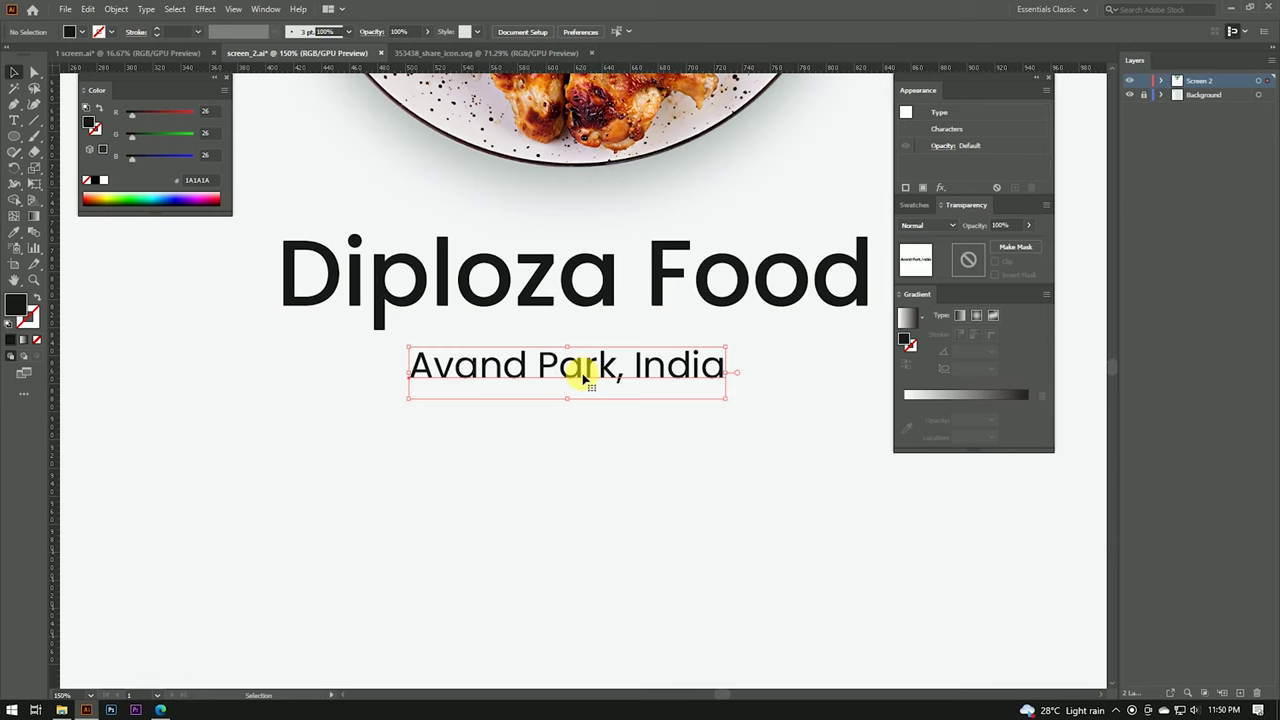
{"action": "left_click", "coordinate": [601, 31]}
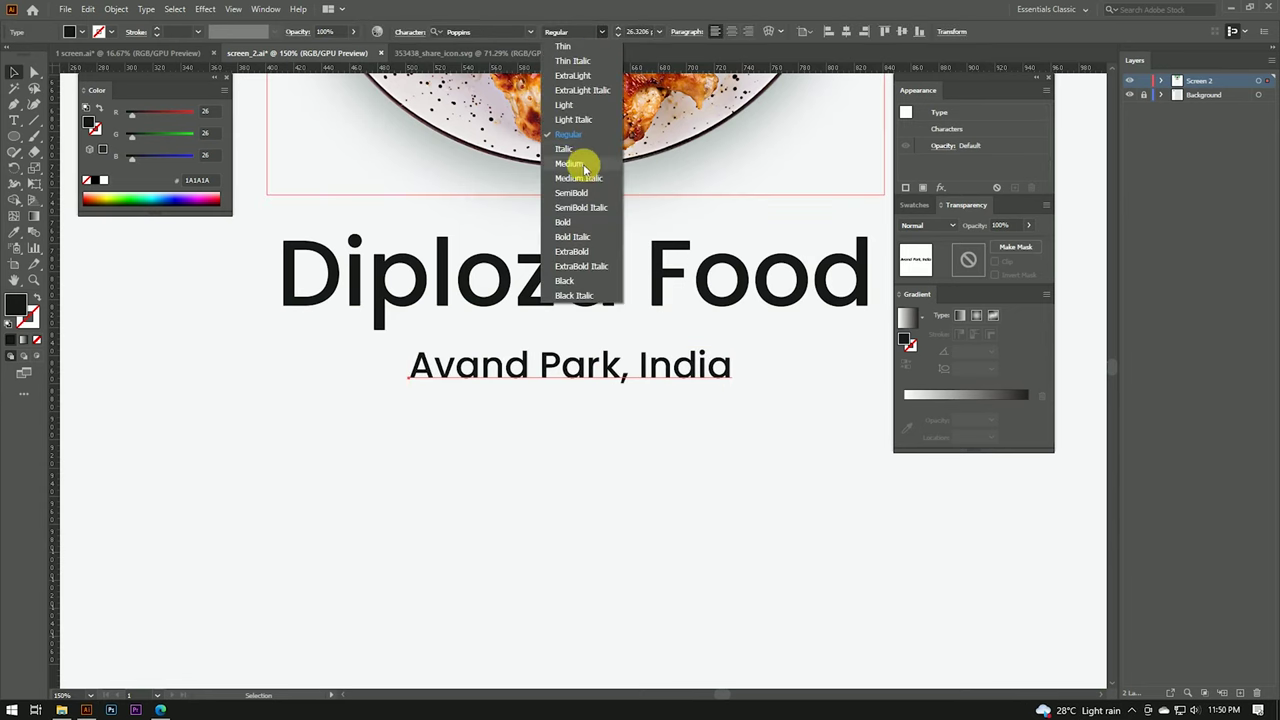
{"action": "left_click", "coordinate": [583, 163]}
{"action": "scroll", "coordinate": [537, 343], "scroll_direction": "down", "scroll_amount": 2}
{"action": "left_click", "coordinate": [960, 477]}
{"action": "scroll", "coordinate": [614, 366], "scroll_direction": "up", "scroll_amount": 3}
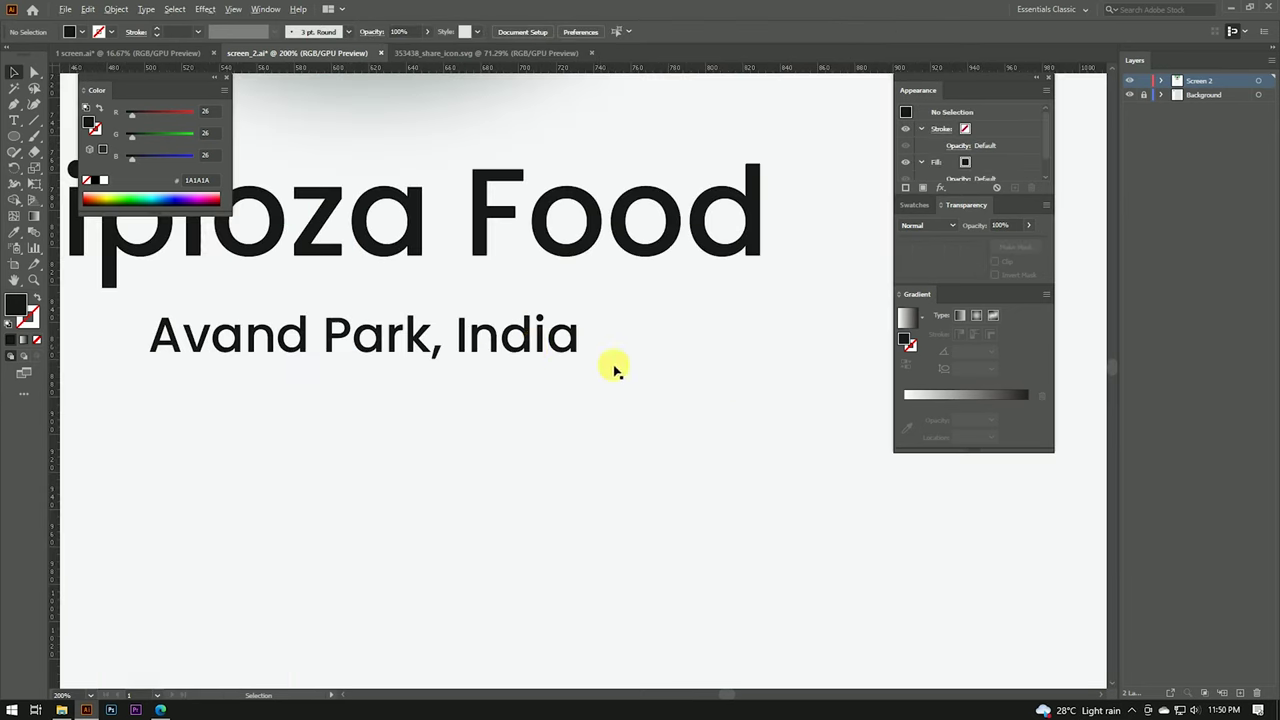
{"action": "left_click", "coordinate": [532, 343]}
{"action": "scroll", "coordinate": [556, 340], "scroll_direction": "down", "scroll_amount": 2}
{"action": "scroll", "coordinate": [556, 340], "scroll_direction": "down", "scroll_amount": 3}
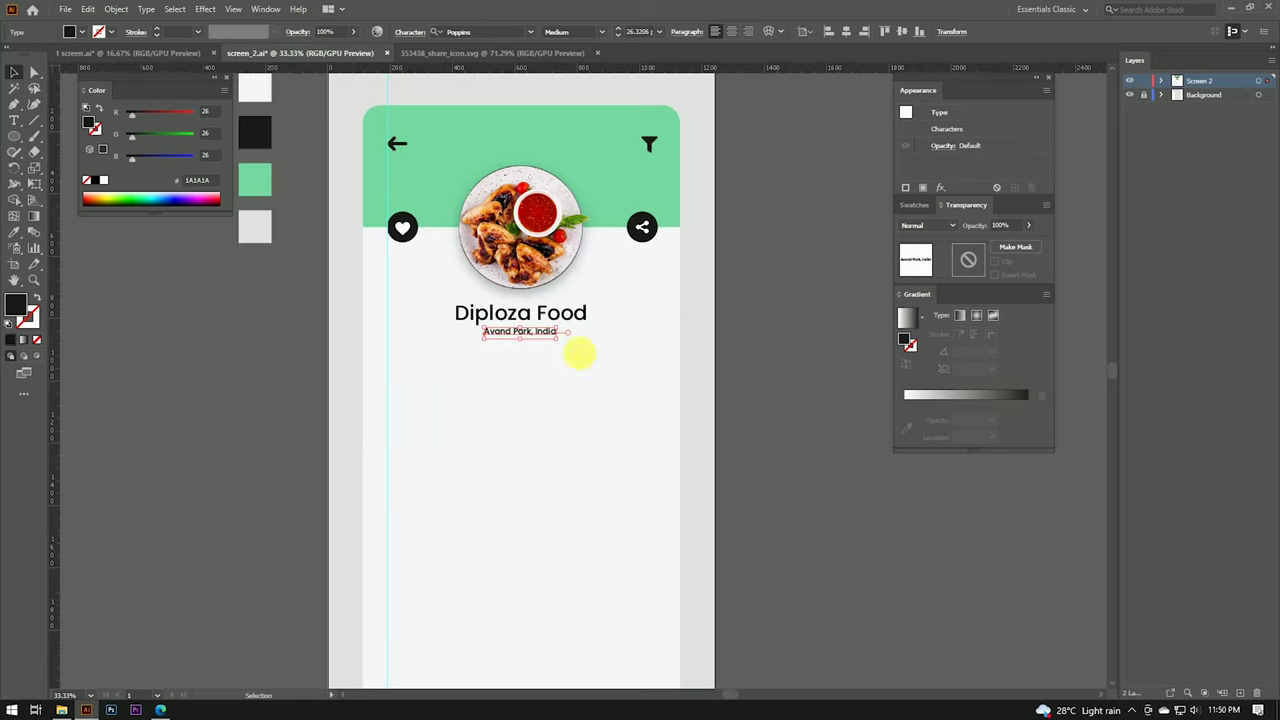
{"action": "left_click", "coordinate": [788, 368]}
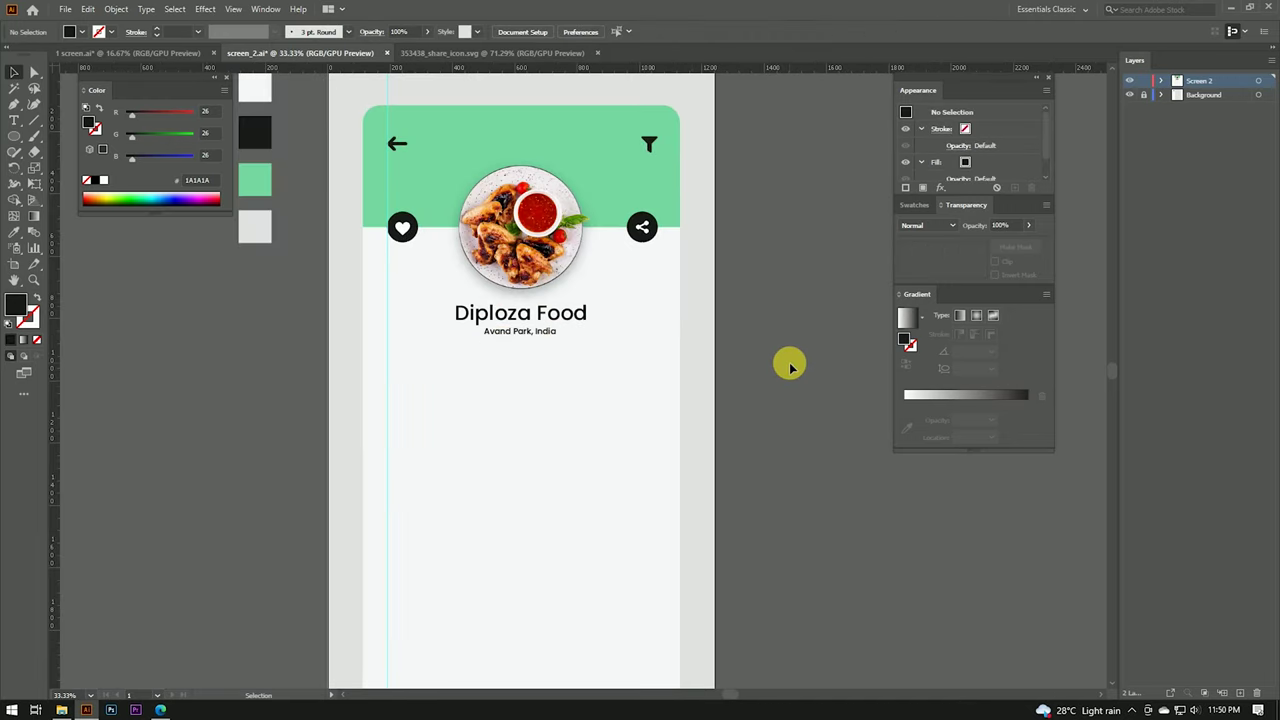
{"action": "scroll", "coordinate": [811, 466], "scroll_direction": "up", "scroll_amount": 1}
{"action": "scroll", "coordinate": [545, 350], "scroll_direction": "up", "scroll_amount": 3}
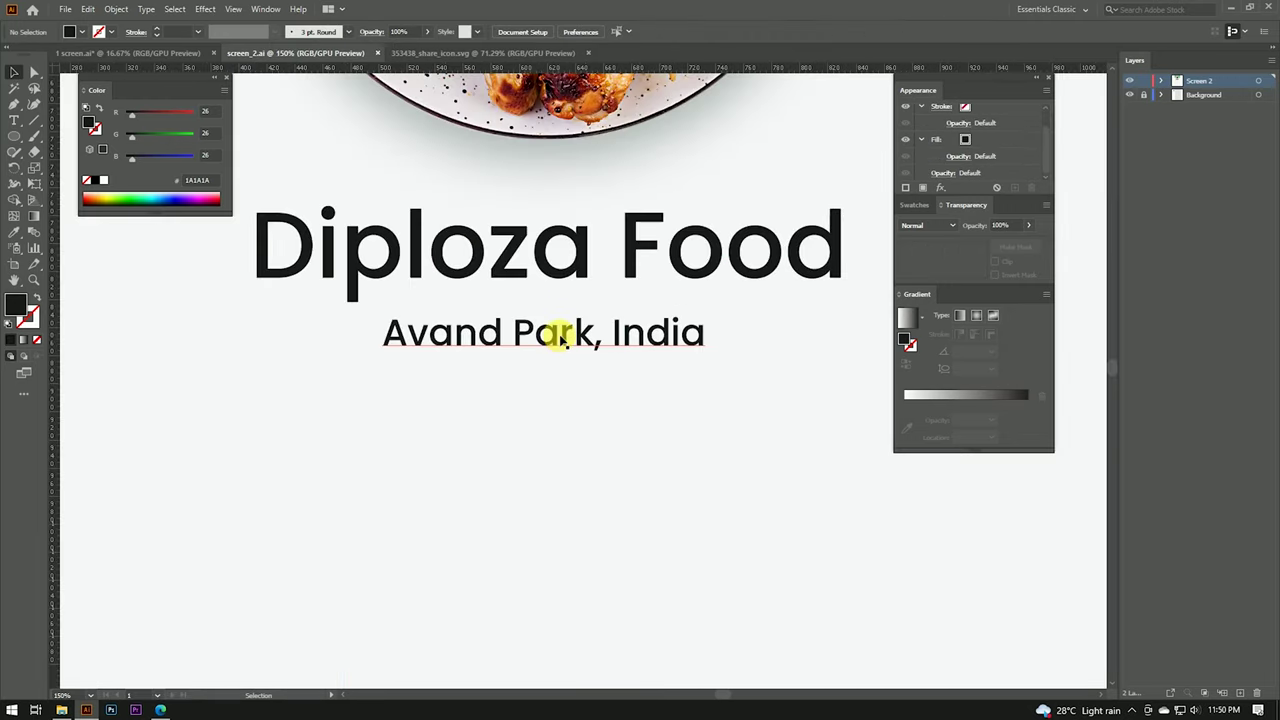
{"action": "left_click", "coordinate": [561, 340]}
Step: Duplicate the location line below it as a SemiBold, centred '35 mins' line
{"action": "left_click_drag", "start_coordinate": [563, 342], "coordinate": [566, 392]}
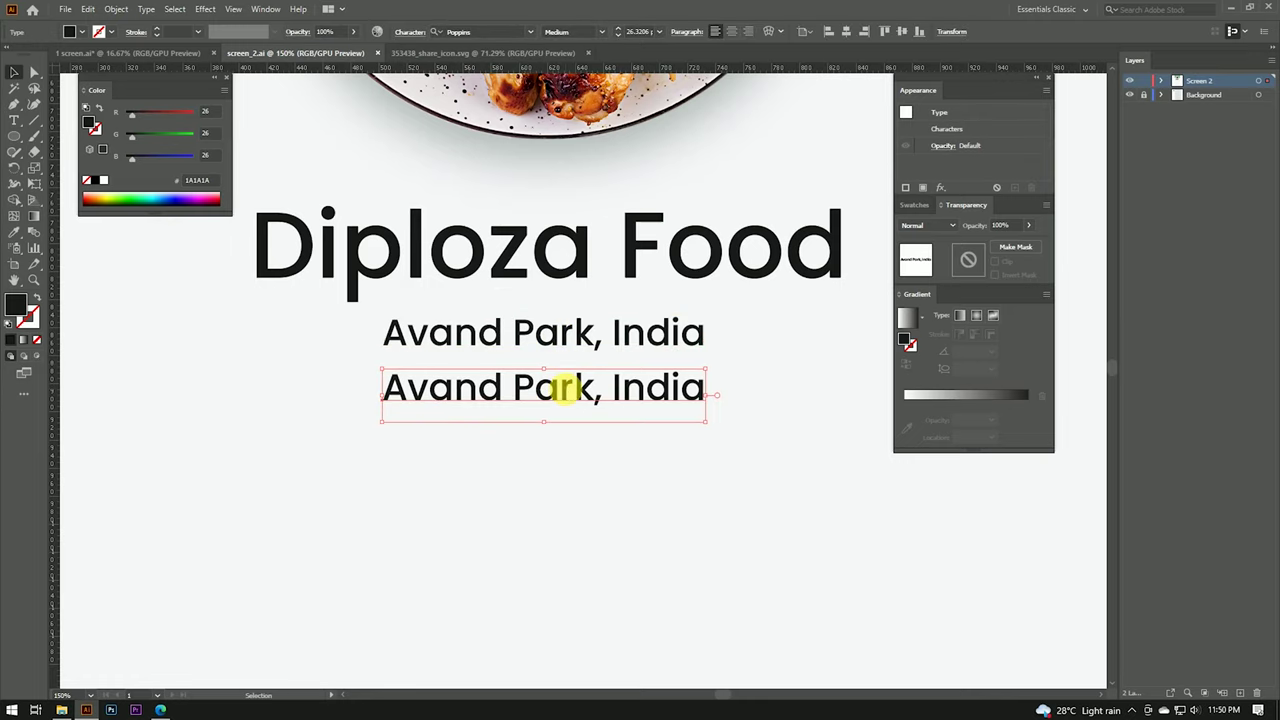
{"action": "left_click", "coordinate": [601, 31]}
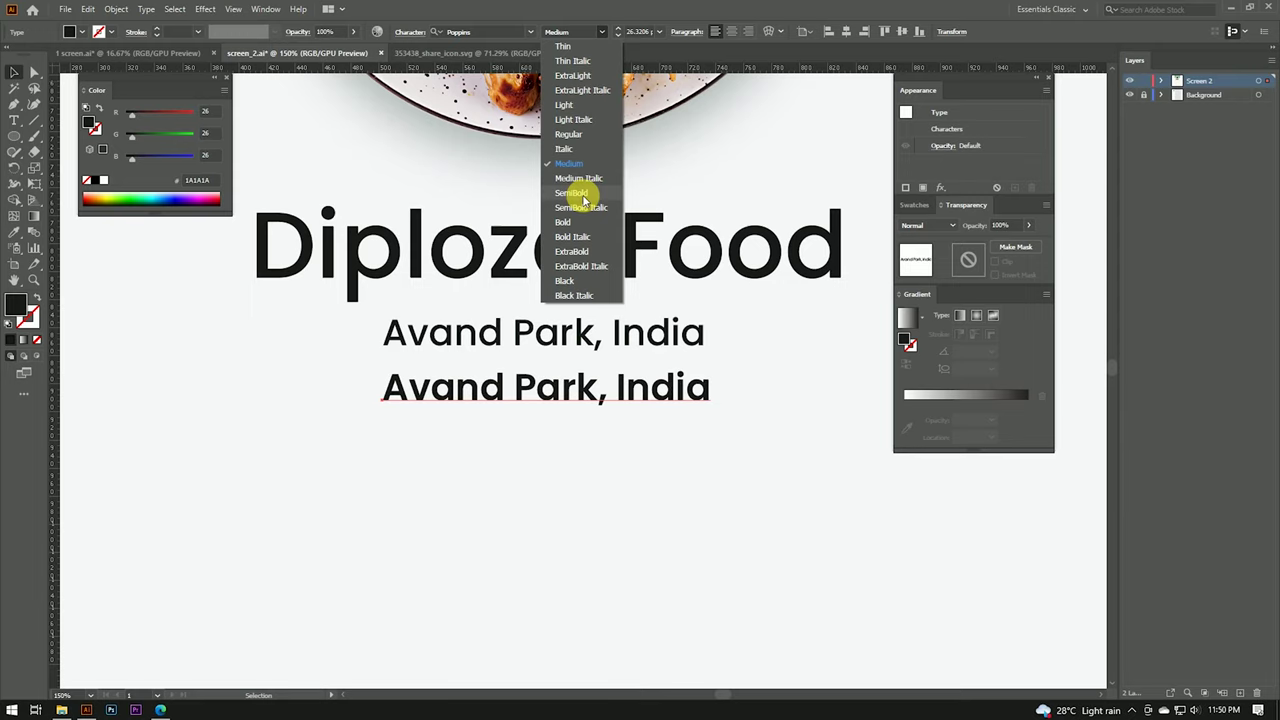
{"action": "left_click", "coordinate": [585, 195]}
{"action": "double_click", "coordinate": [570, 390]}
{"action": "triple_click", "coordinate": [572, 390]}
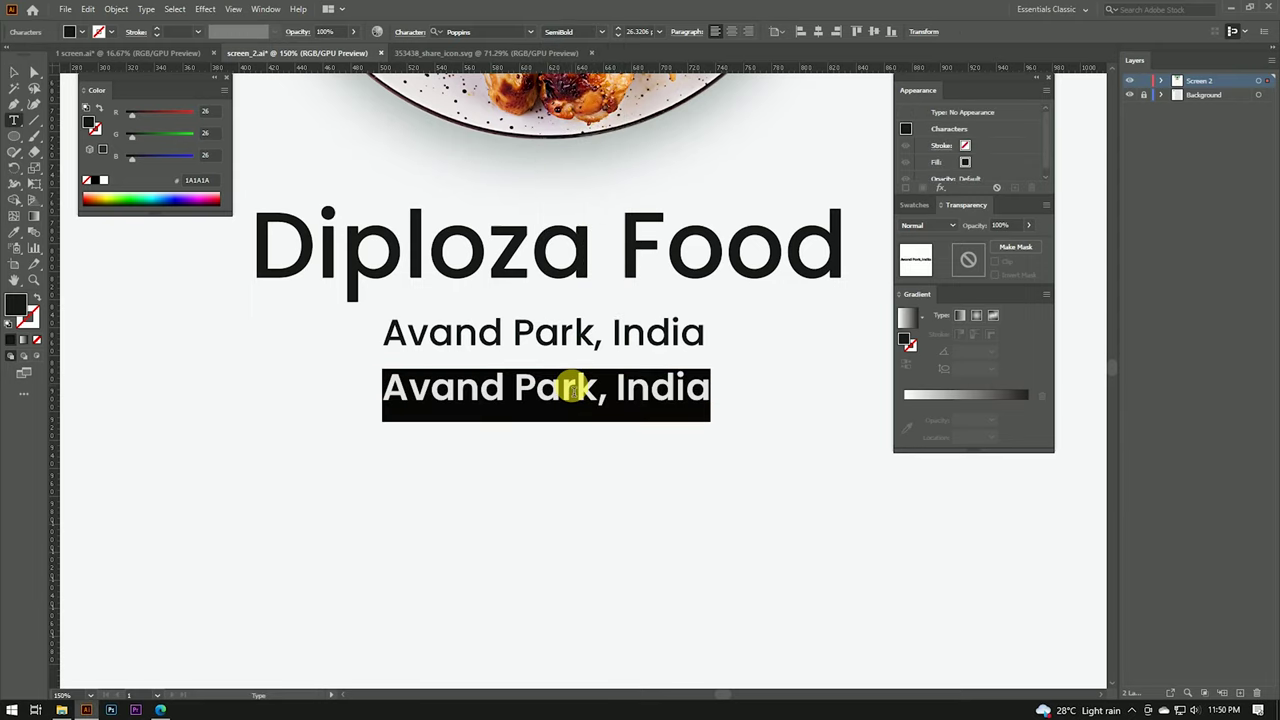
{"action": "type", "text": "35 mins"}
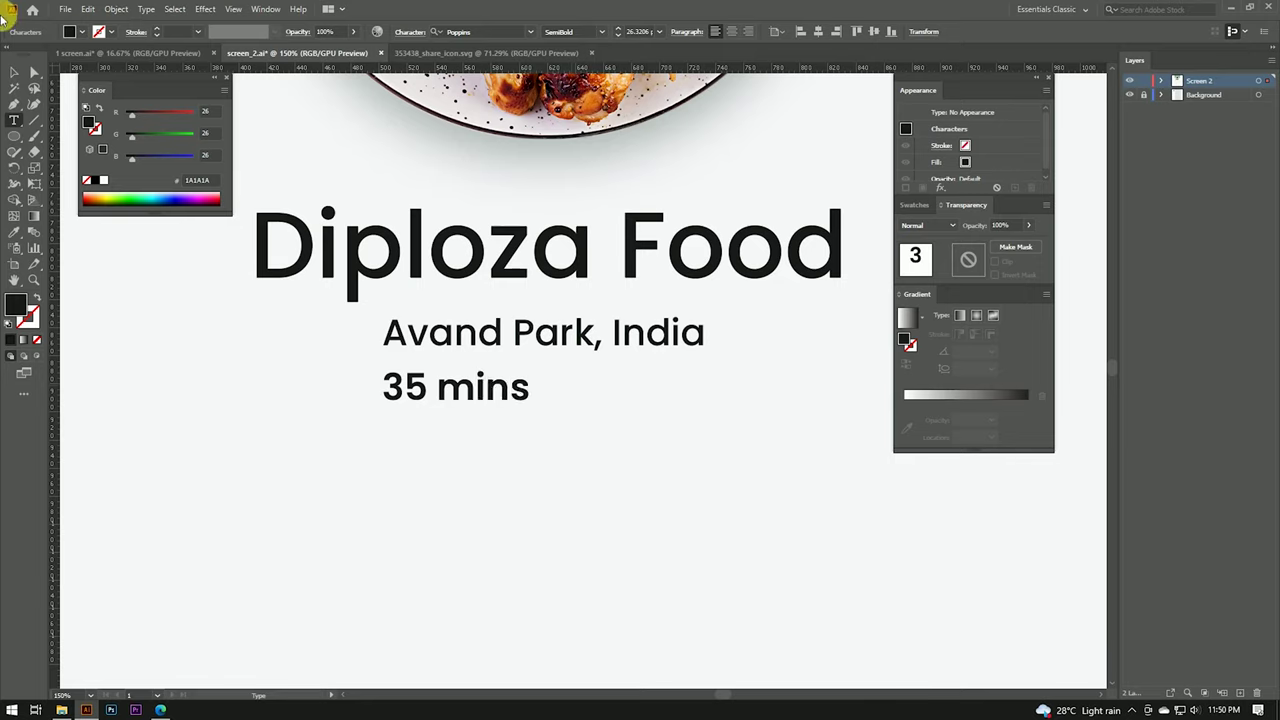
{"action": "left_click", "coordinate": [14, 72]}
{"action": "left_click", "coordinate": [855, 34]}
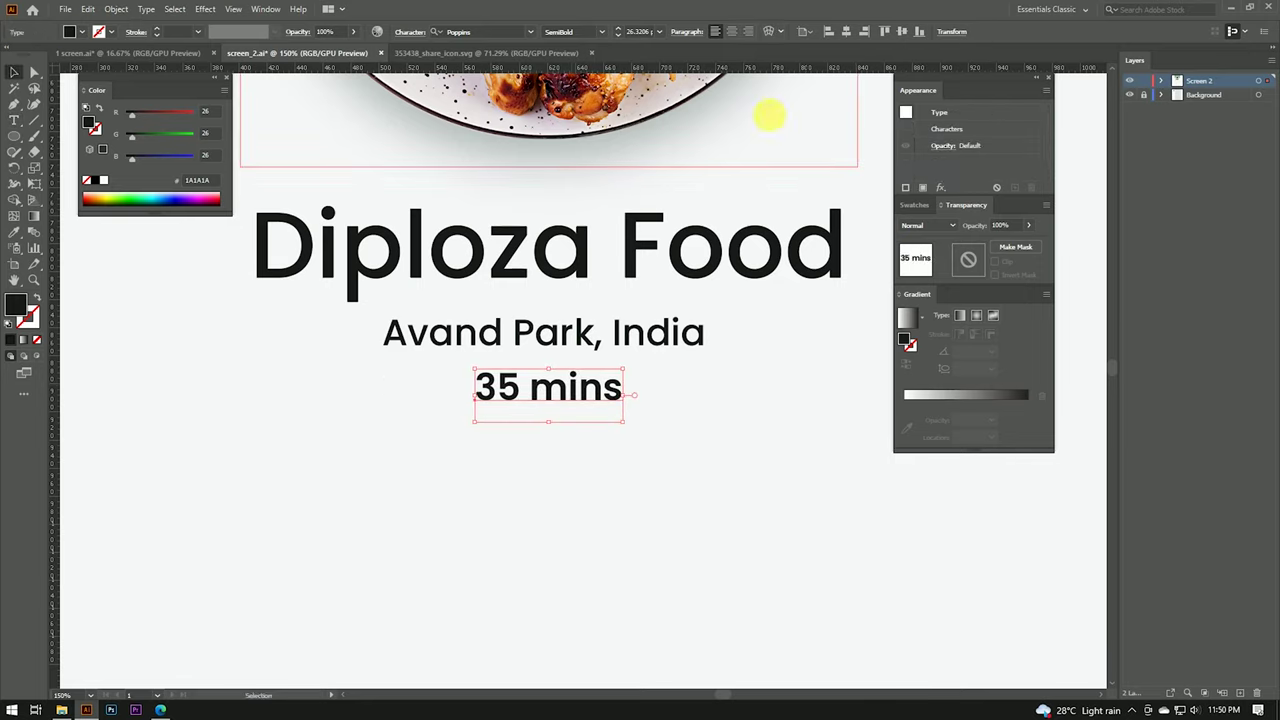
Step: Set the 'Avand Park, India' location line to Regular weight and preview the layout
{"action": "left_click", "coordinate": [580, 336]}
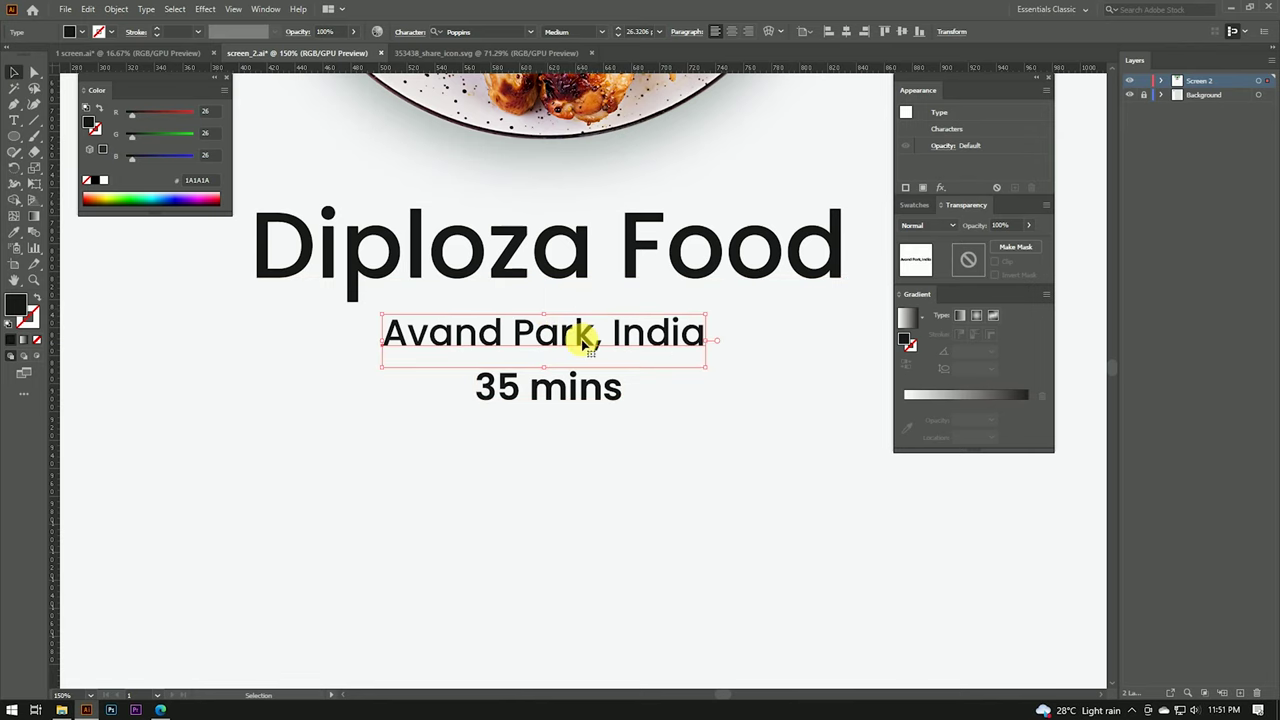
{"action": "left_click", "coordinate": [586, 32]}
{"action": "left_click", "coordinate": [576, 134]}
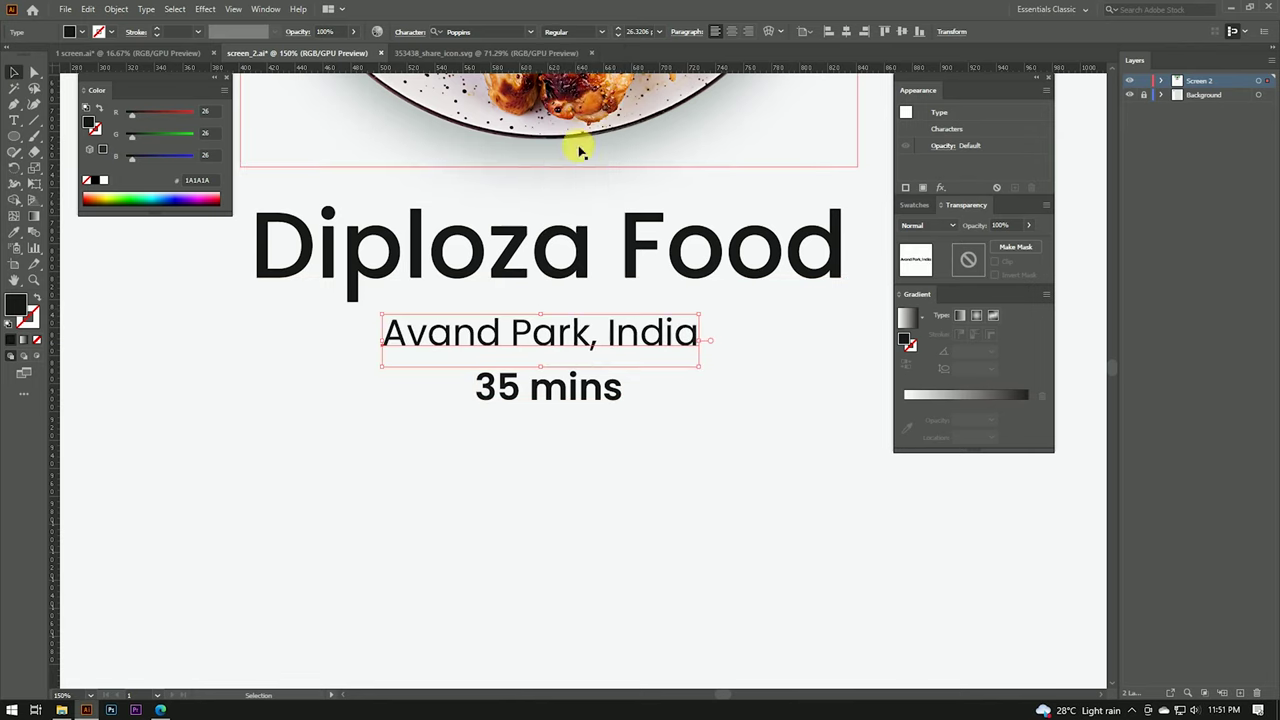
{"action": "key", "text": "ctrl+minus"}
{"action": "key", "text": "ctrl+minus"}
{"action": "key", "text": "ctrl+minus"}
{"action": "left_click", "coordinate": [849, 466]}
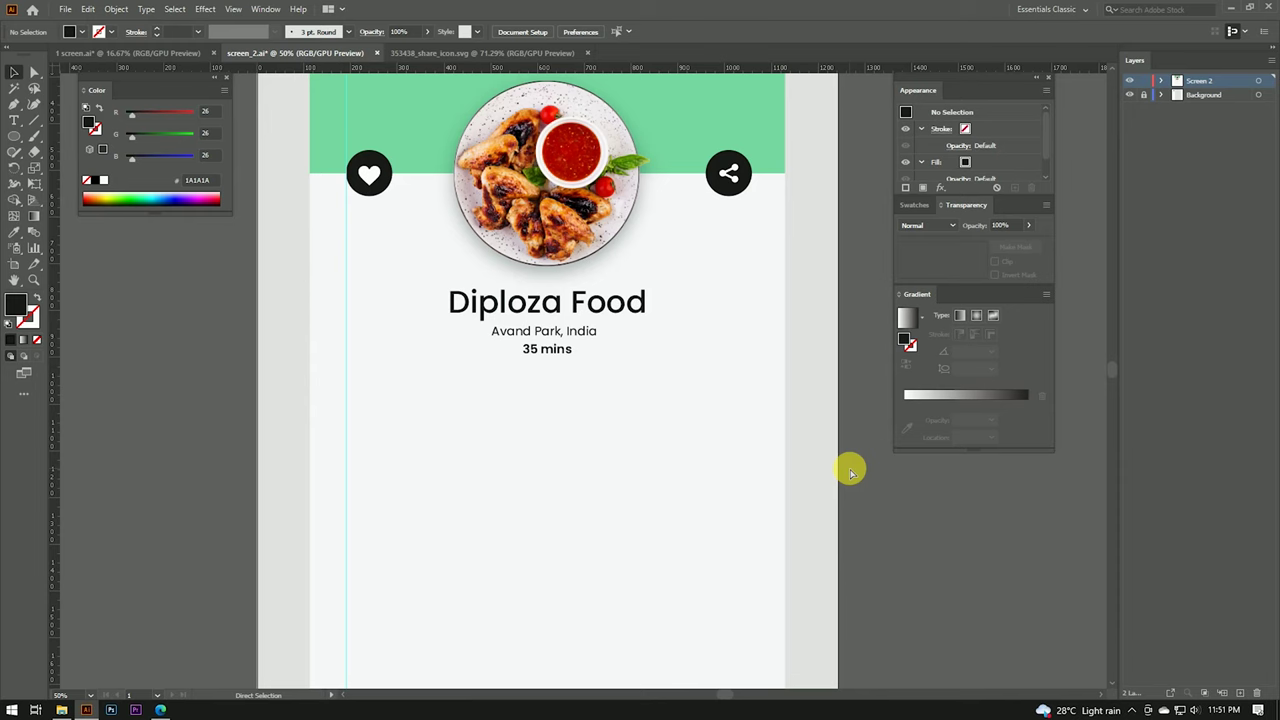
{"action": "key", "text": "ctrl+plus"}
{"action": "key", "text": "ctrl+plus"}
{"action": "key", "text": "ctrl+plus"}
{"action": "left_click", "coordinate": [547, 358]}
{"action": "key", "text": "ctrl+minus"}
{"action": "key", "text": "ctrl+minus"}
{"action": "key", "text": "ctrl+minus"}
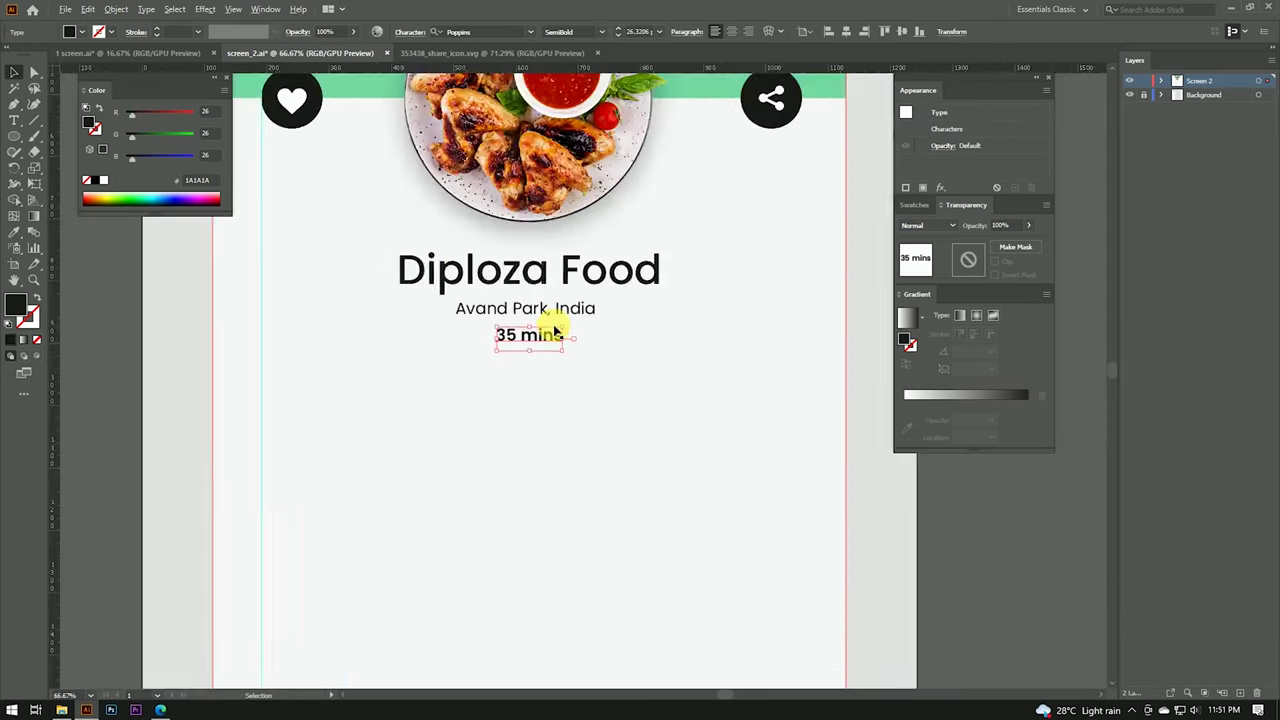
{"action": "key", "text": "ctrl+minus"}
{"action": "key", "text": "ctrl+minus"}
{"action": "left_click", "coordinate": [770, 312]}
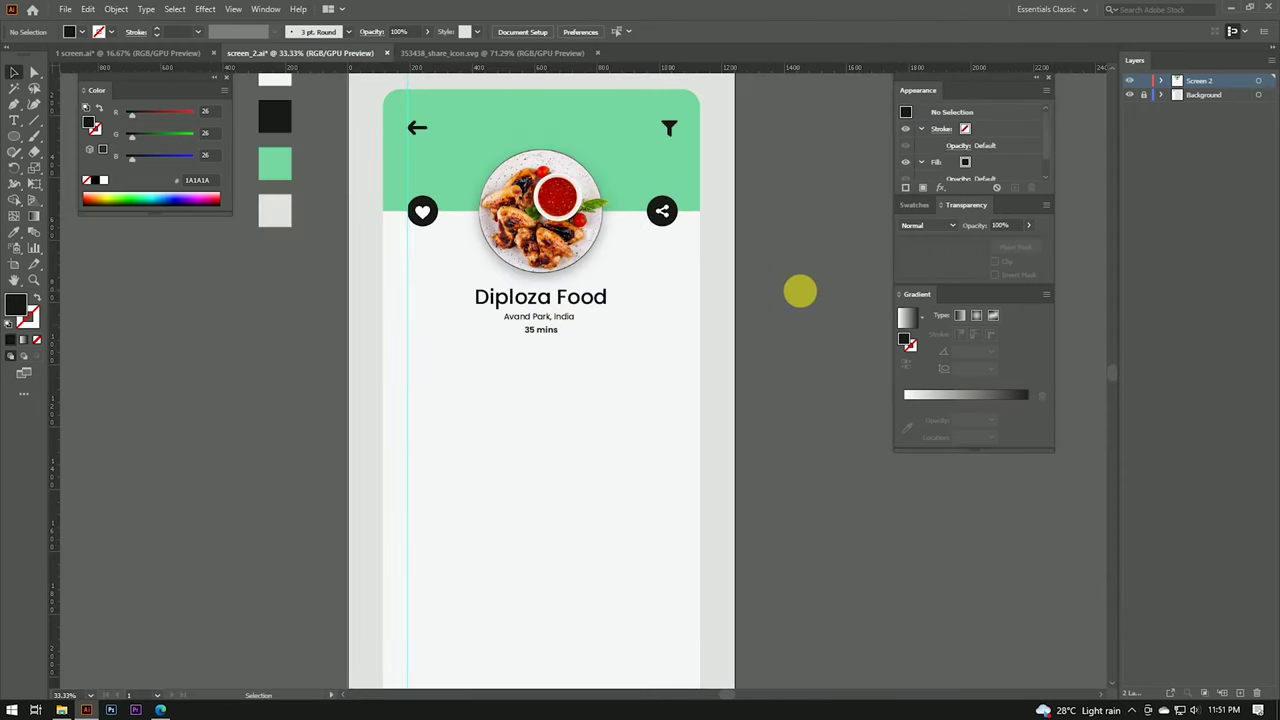
Step: Draw a rectangle over the lower area of the background card
{"action": "left_click_drag", "start_coordinate": [803, 377], "coordinate": [789, 347]}
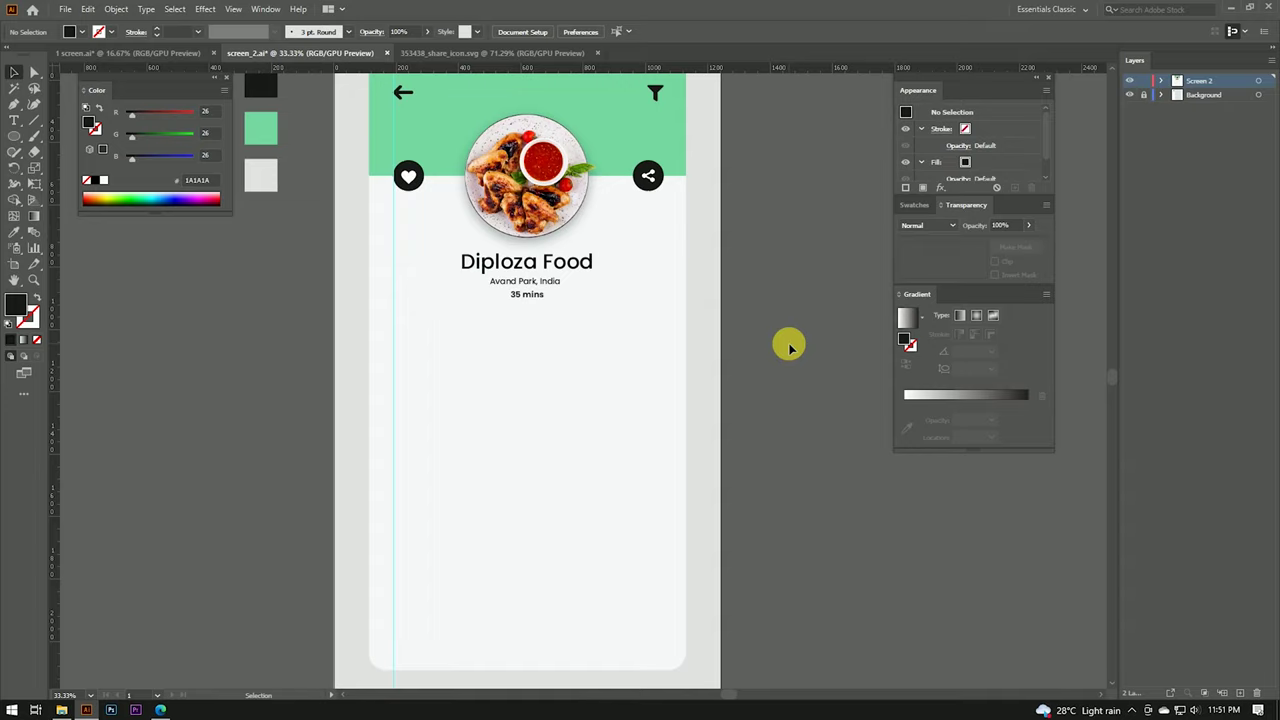
{"action": "left_click_drag", "start_coordinate": [766, 372], "coordinate": [766, 372]}
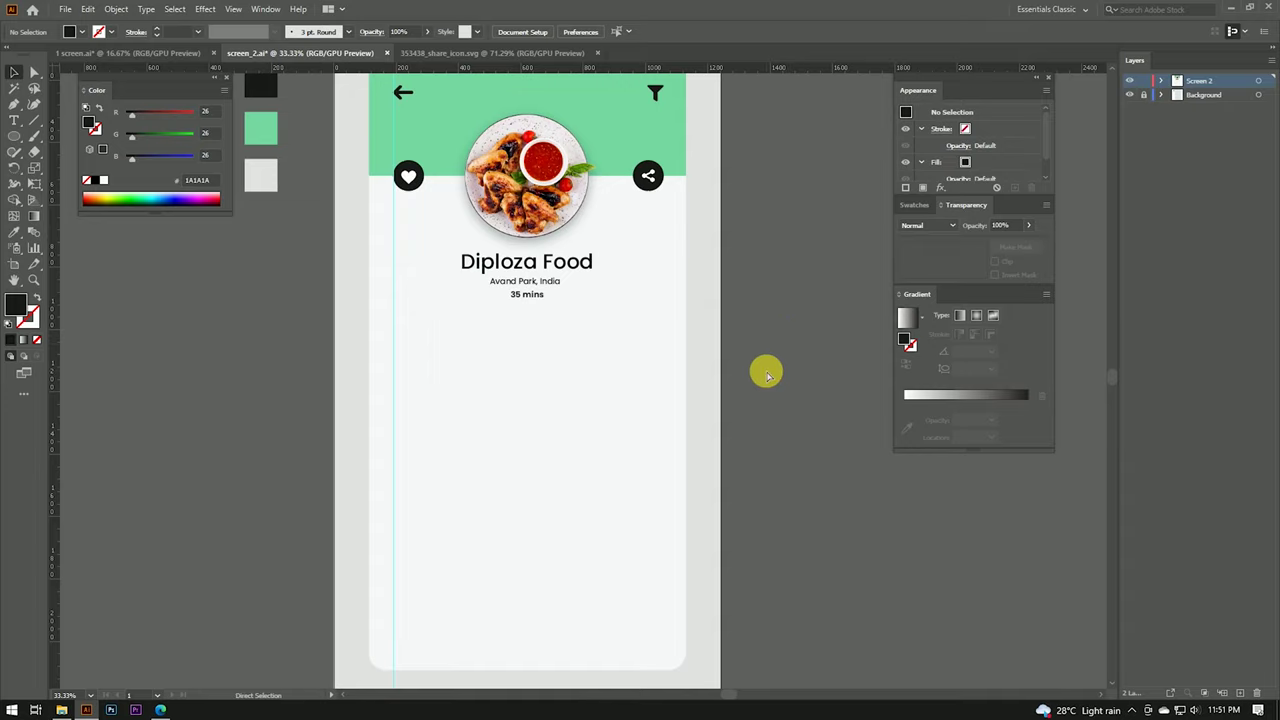
{"action": "scroll", "coordinate": [757, 449], "scroll_direction": "down", "scroll_amount": 2}
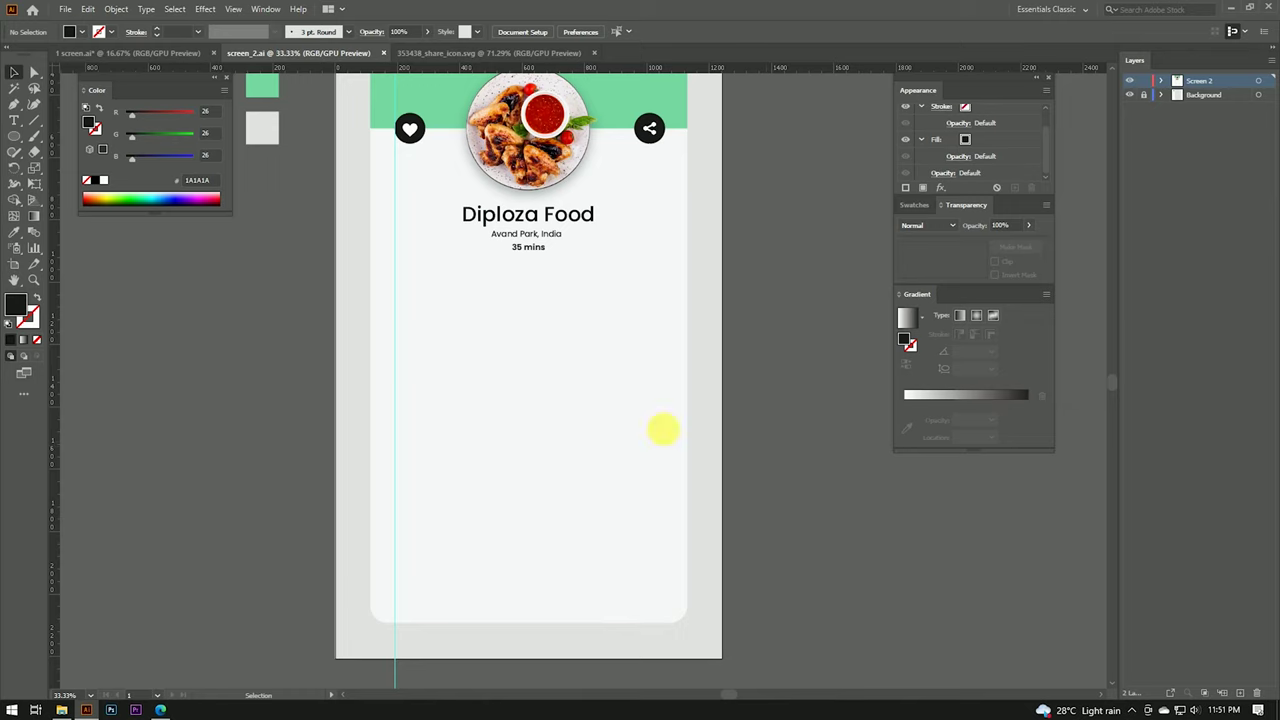
{"action": "left_click", "coordinate": [586, 386]}
{"action": "scroll", "coordinate": [556, 405], "scroll_direction": "down", "scroll_amount": 1}
{"action": "scroll", "coordinate": [560, 380], "scroll_direction": "down", "scroll_amount": 1}
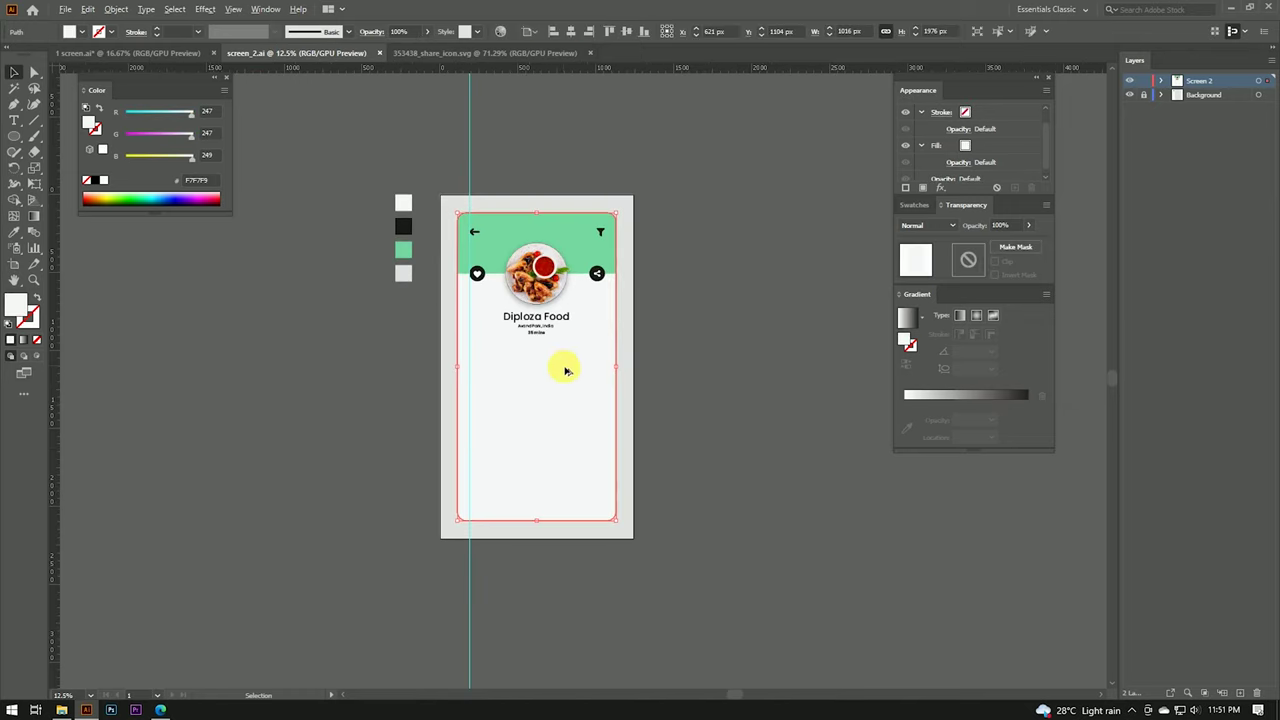
{"action": "scroll", "coordinate": [562, 370], "scroll_direction": "up", "scroll_amount": 2}
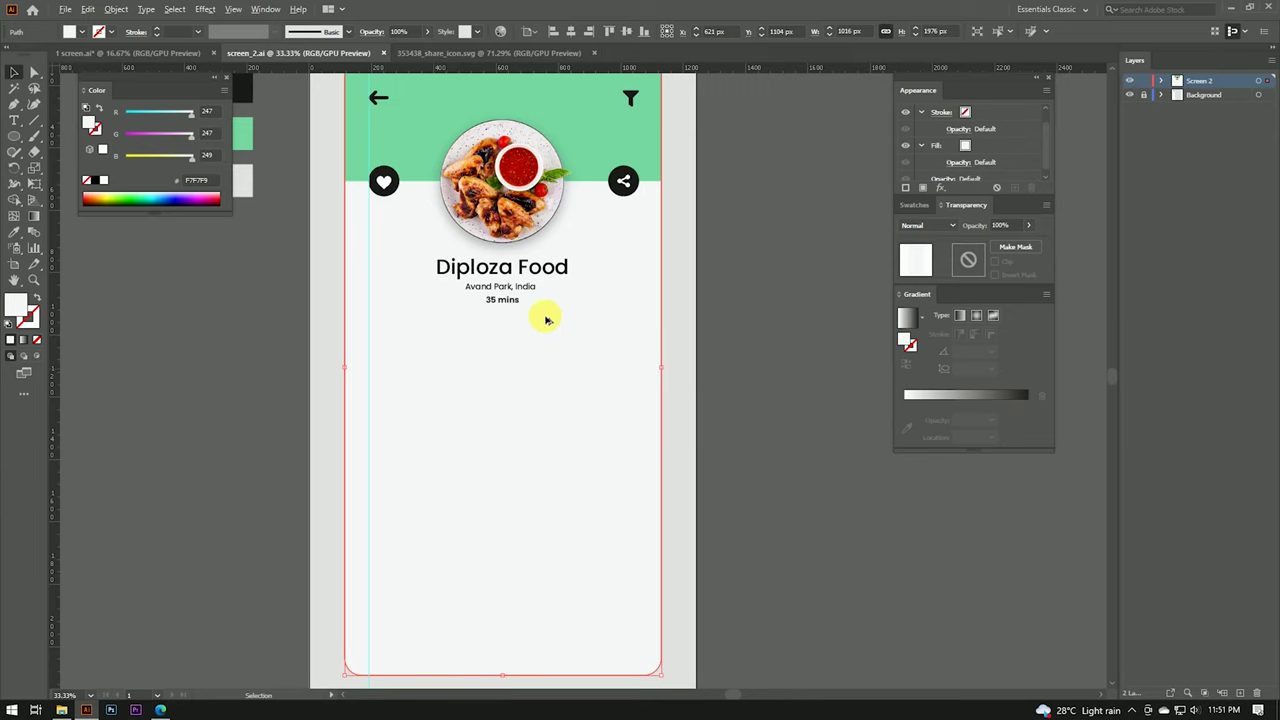
{"action": "scroll", "coordinate": [545, 316], "scroll_direction": "down", "scroll_amount": 1}
{"action": "left_click", "coordinate": [743, 417]}
{"action": "key", "text": "m"}
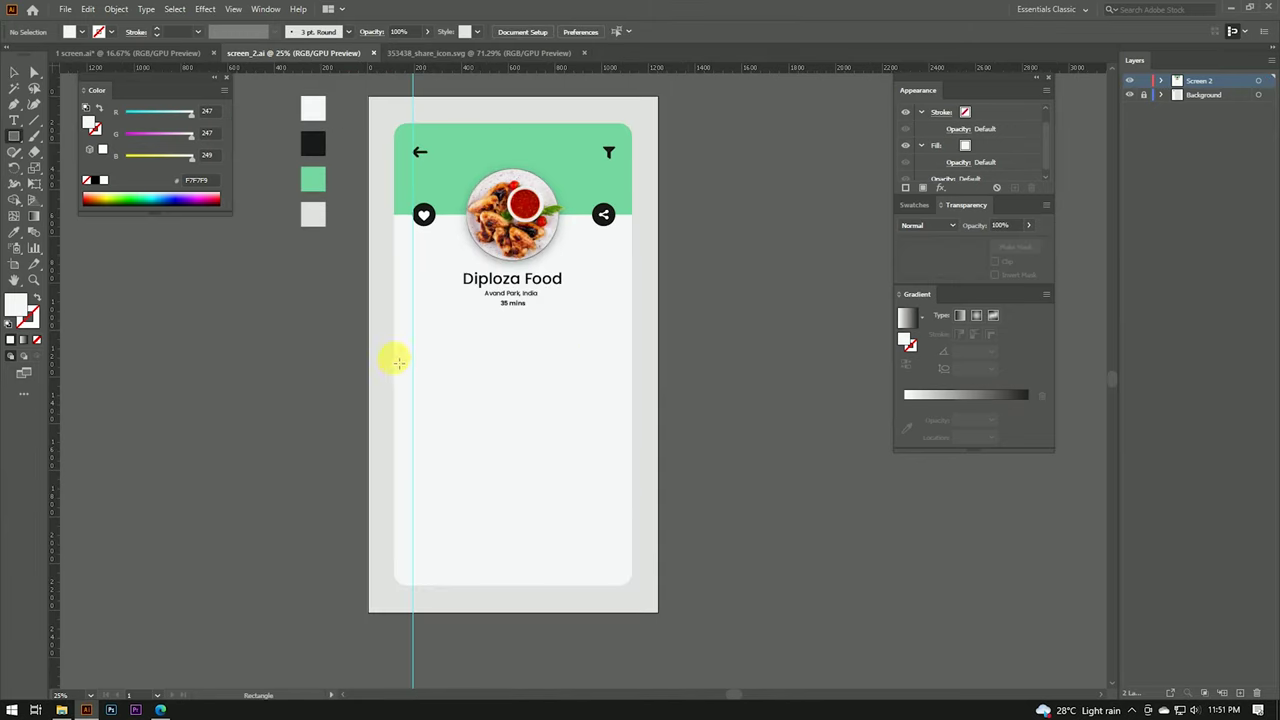
{"action": "mouse_move", "coordinate": [385, 328]}
{"action": "left_mouse_down"}
{"action": "mouse_move", "coordinate": [657, 534]}
{"action": "mouse_move", "coordinate": [658, 597]}
{"action": "left_mouse_up"}
{"action": "key", "text": "v"}
Step: Shape-build the card with the rectangle to split the lower area into its own shape
{"action": "left_click", "coordinate": [616, 316], "text": "shift"}
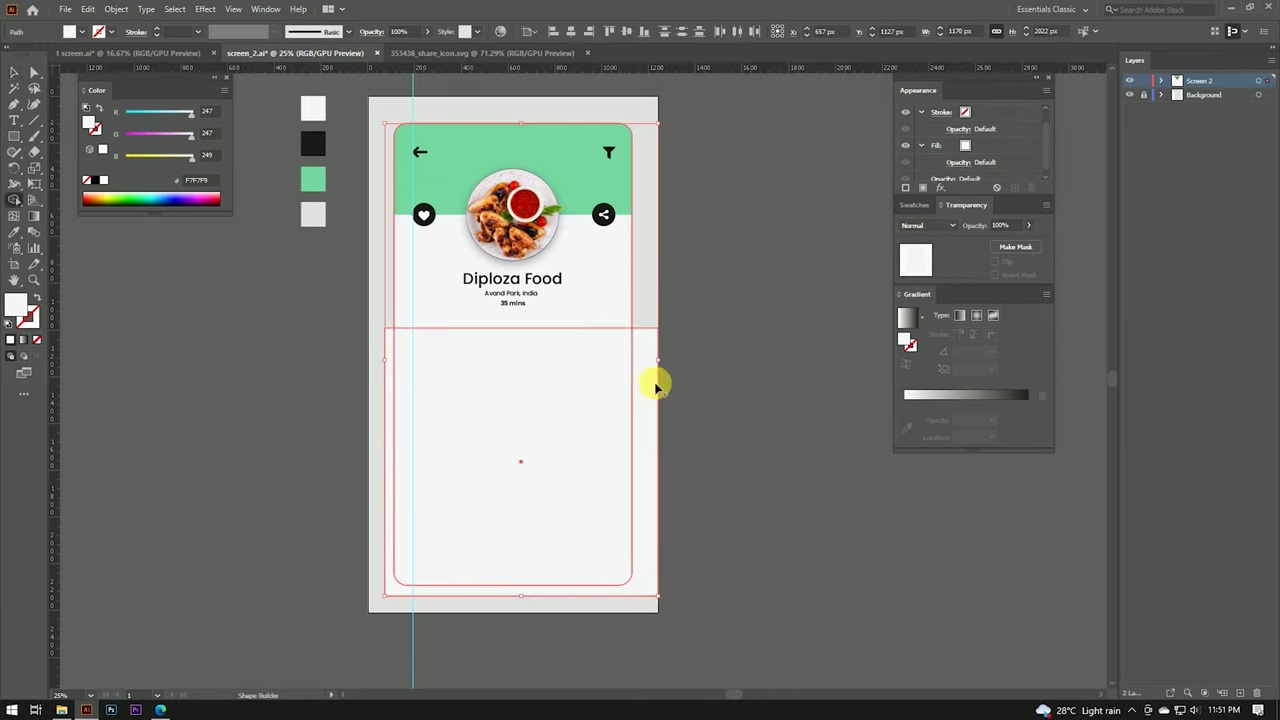
{"action": "key", "text": "shift+m"}
{"action": "left_click", "coordinate": [551, 400]}
Step: Raise the new panel's top edge slightly and round its top corners to about 63 px
{"action": "key", "text": "a"}
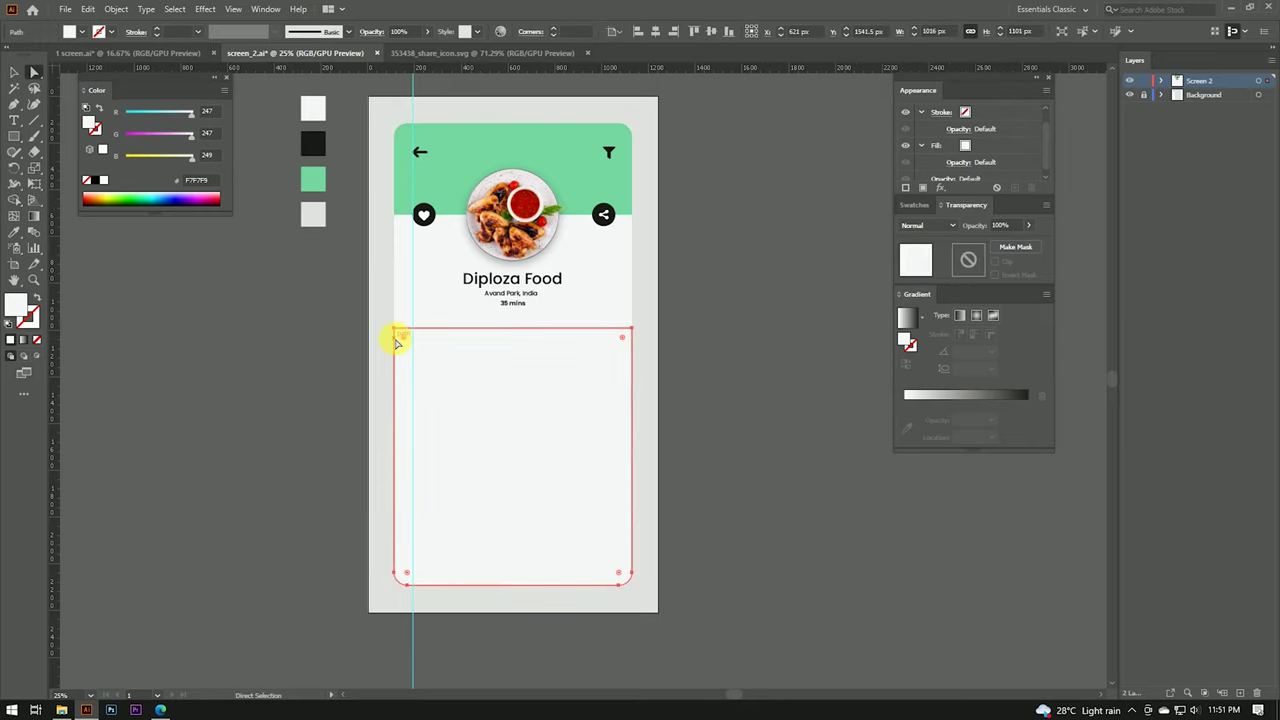
{"action": "left_click", "coordinate": [393, 328]}
{"action": "left_click", "coordinate": [630, 330]}
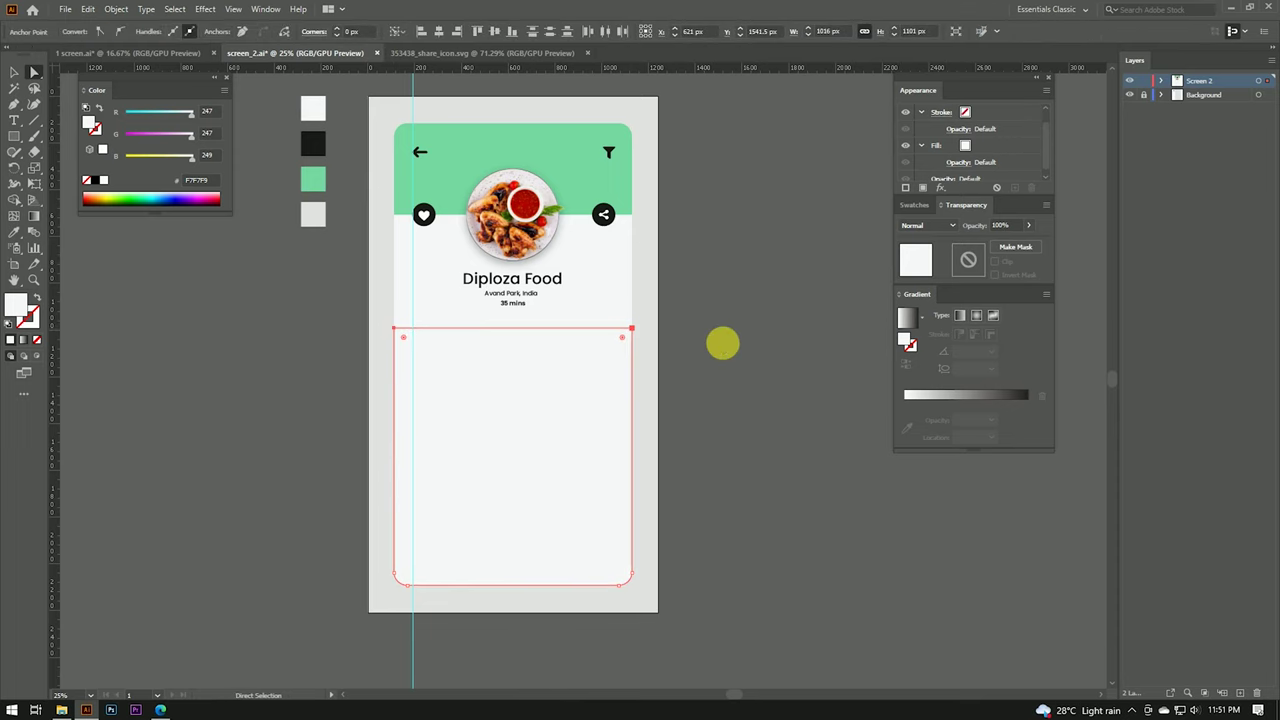
{"action": "scroll", "coordinate": [662, 338], "scroll_direction": "up", "scroll_amount": 1}
{"action": "key", "text": "Up"}
{"action": "key", "text": "Up"}
{"action": "key", "text": "Up"}
{"action": "key", "text": "Up"}
{"action": "key", "text": "Up"}
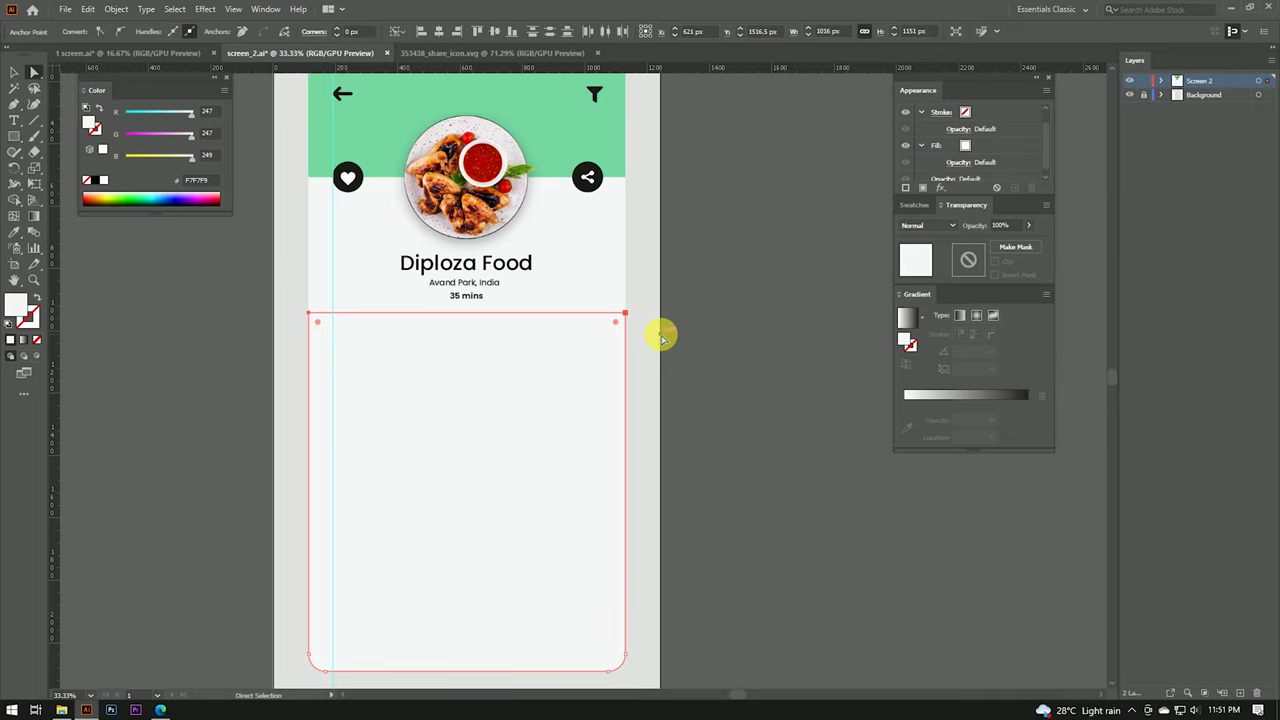
{"action": "left_click_drag", "start_coordinate": [618, 327], "coordinate": [607, 338]}
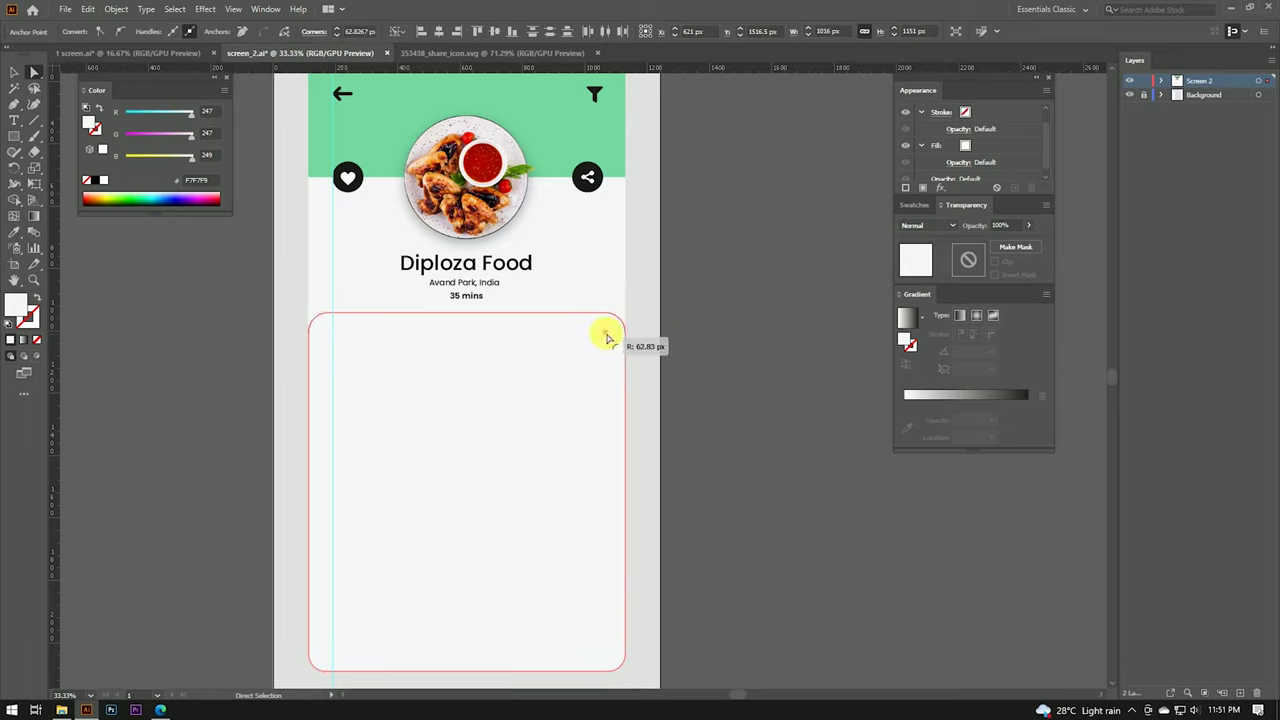
{"action": "left_click", "coordinate": [728, 343]}
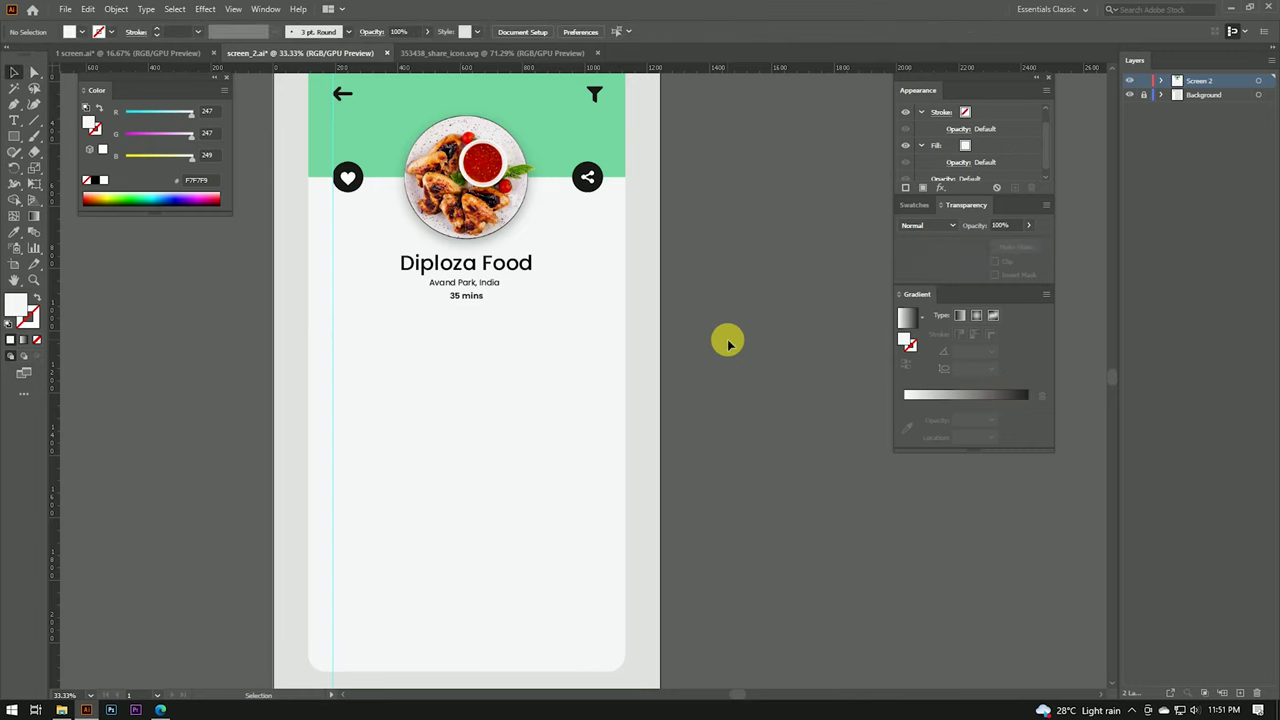
Step: Fill the lower card white and the large background rectangle light grey F7F7F9
{"action": "scroll", "coordinate": [645, 280], "scroll_direction": "down", "scroll_amount": 1}
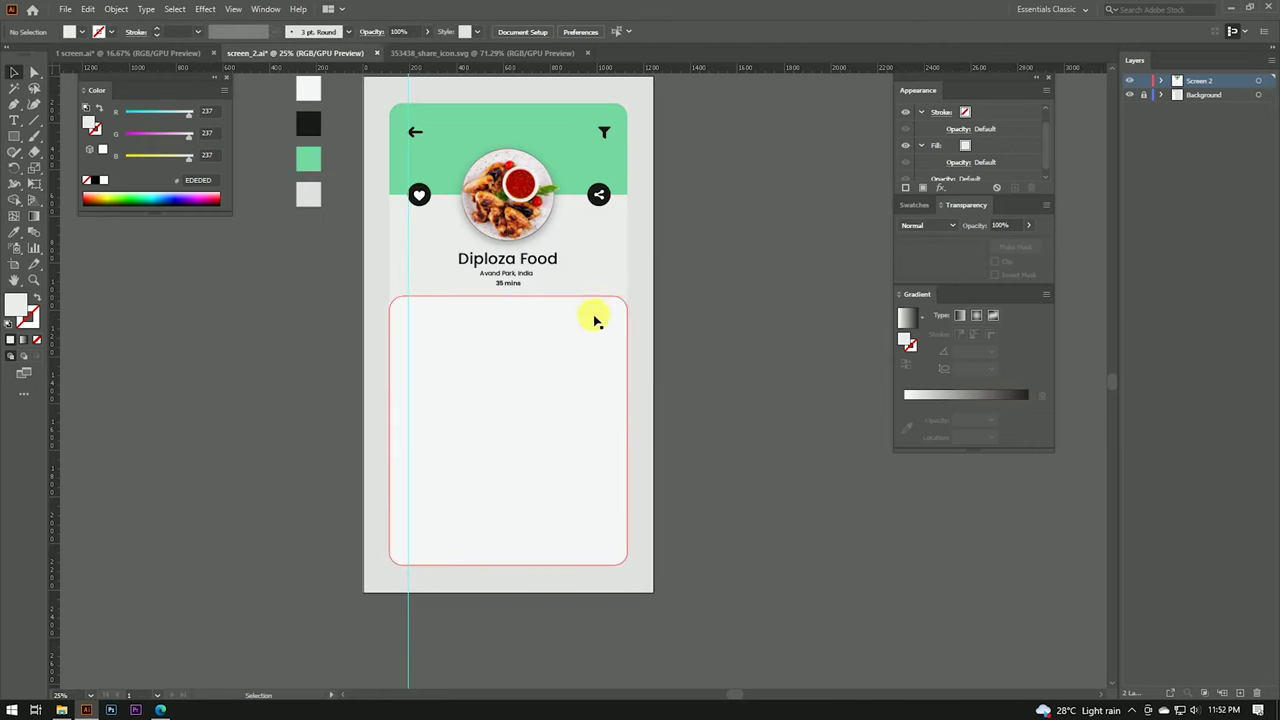
{"action": "left_click", "coordinate": [595, 320]}
{"action": "left_click", "coordinate": [103, 180]}
{"action": "left_click", "coordinate": [285, 307]}
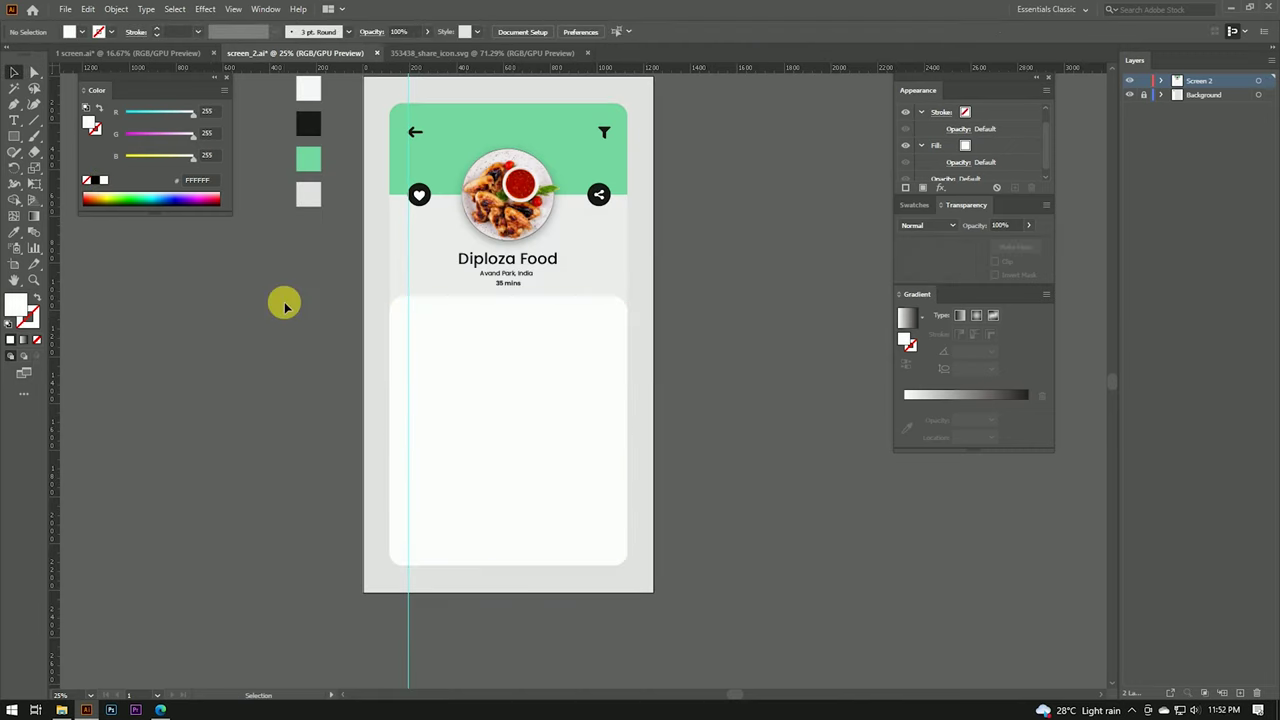
{"action": "left_click", "coordinate": [591, 248]}
{"action": "key", "text": "i"}
{"action": "left_click", "coordinate": [306, 87]}
{"action": "left_click", "coordinate": [737, 260]}
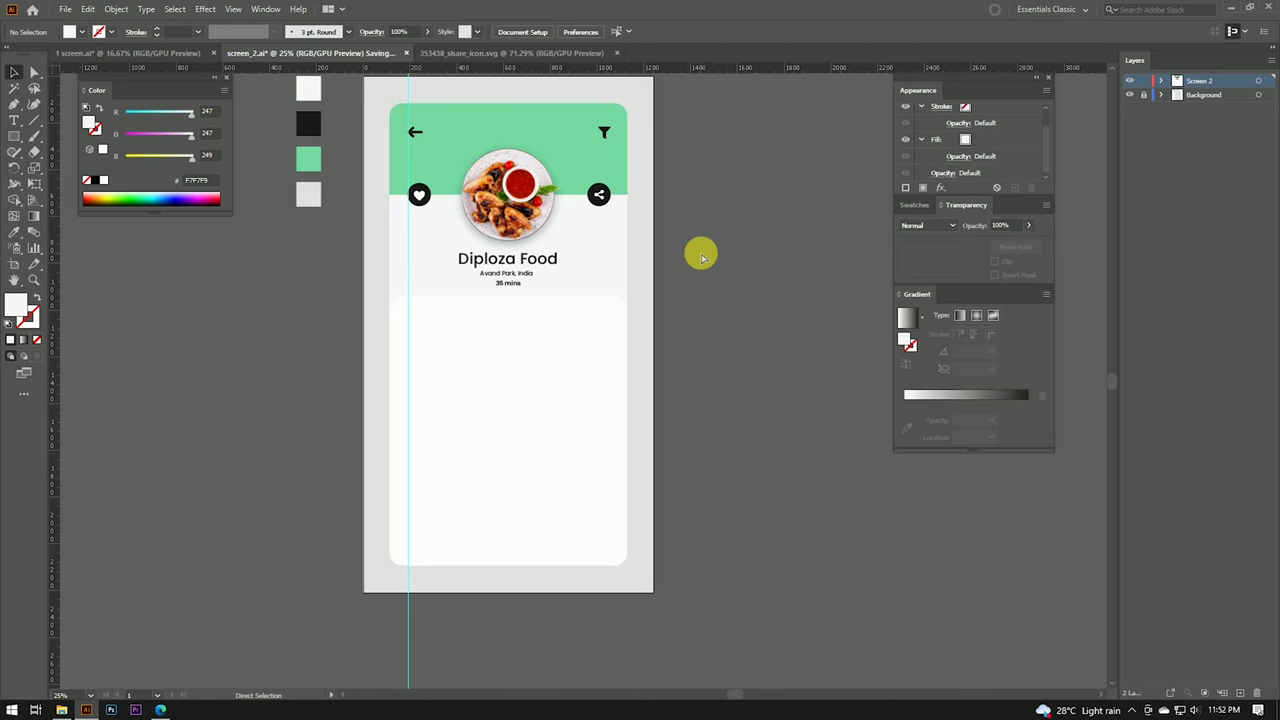
Step: Check the heart and share icons, then fit the whole artboard in view
{"action": "scroll", "coordinate": [660, 306], "scroll_direction": "up", "scroll_amount": 2}
{"action": "scroll", "coordinate": [710, 247], "scroll_direction": "down", "scroll_amount": 1}
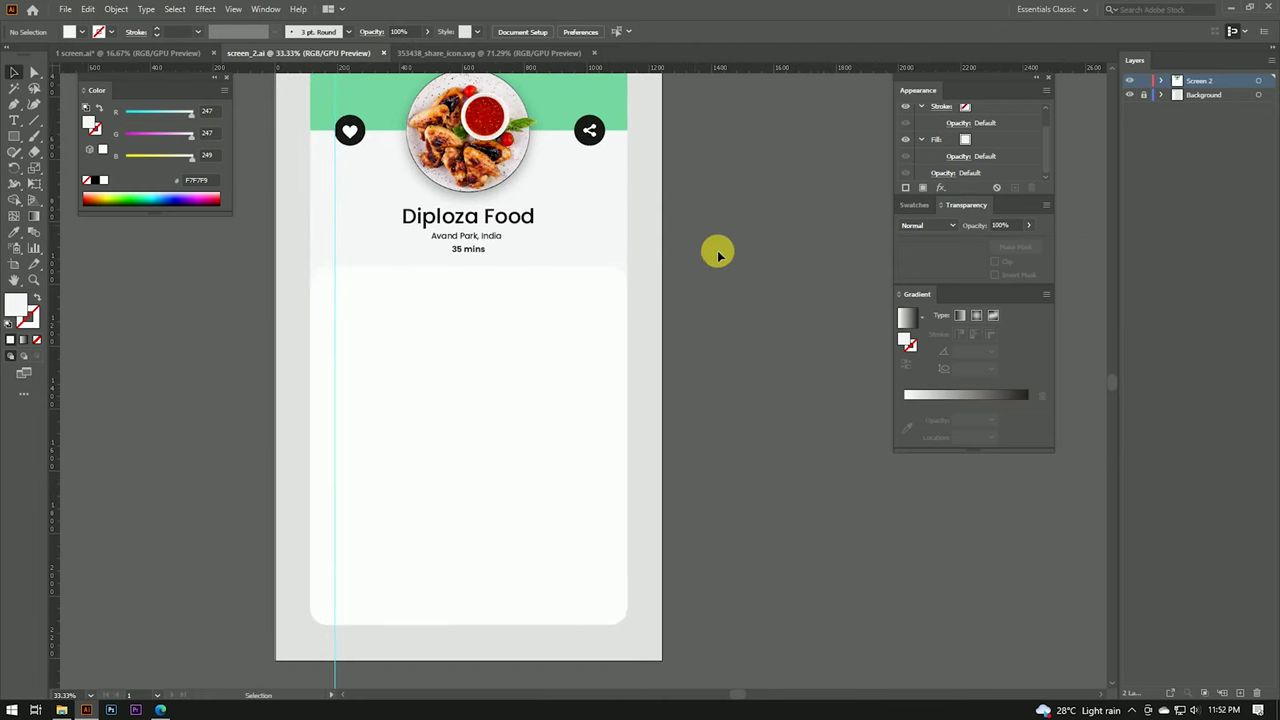
{"action": "scroll", "coordinate": [460, 150], "scroll_direction": "up", "scroll_amount": 1}
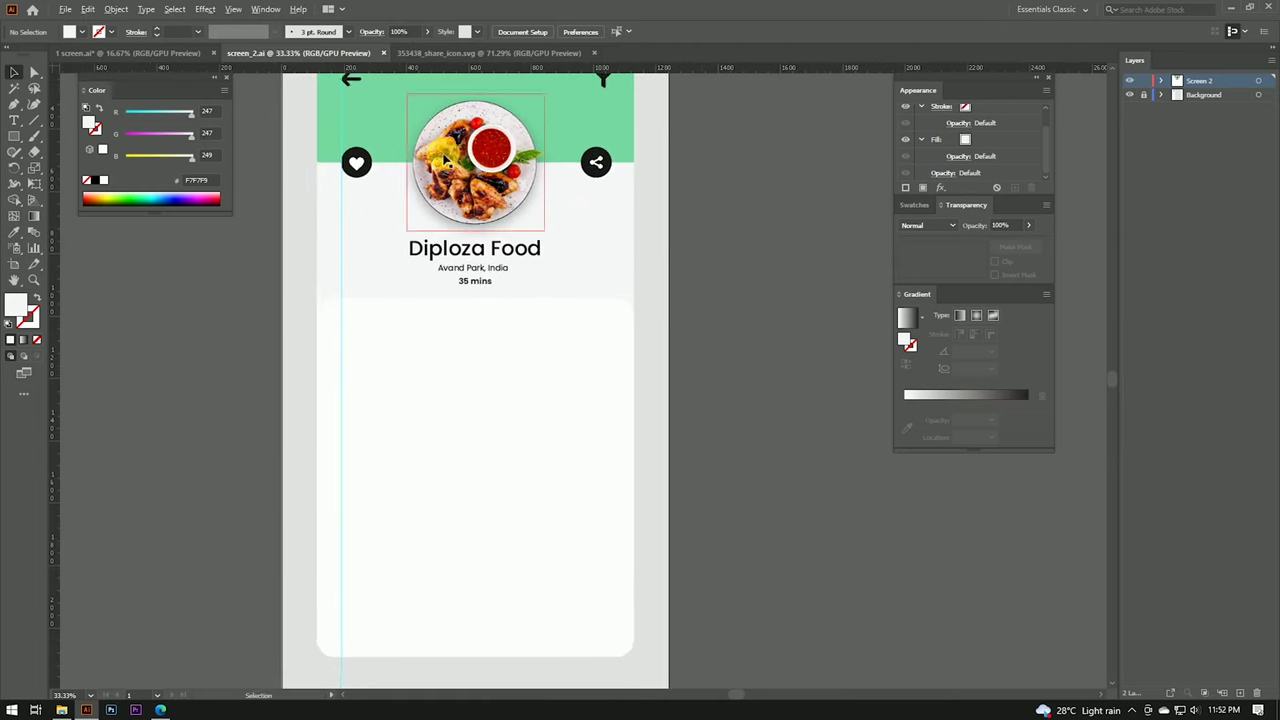
{"action": "scroll", "coordinate": [447, 163], "scroll_direction": "up", "scroll_amount": 1}
{"action": "left_click", "coordinate": [313, 168]}
{"action": "left_click", "coordinate": [450, 172], "text": "shift"}
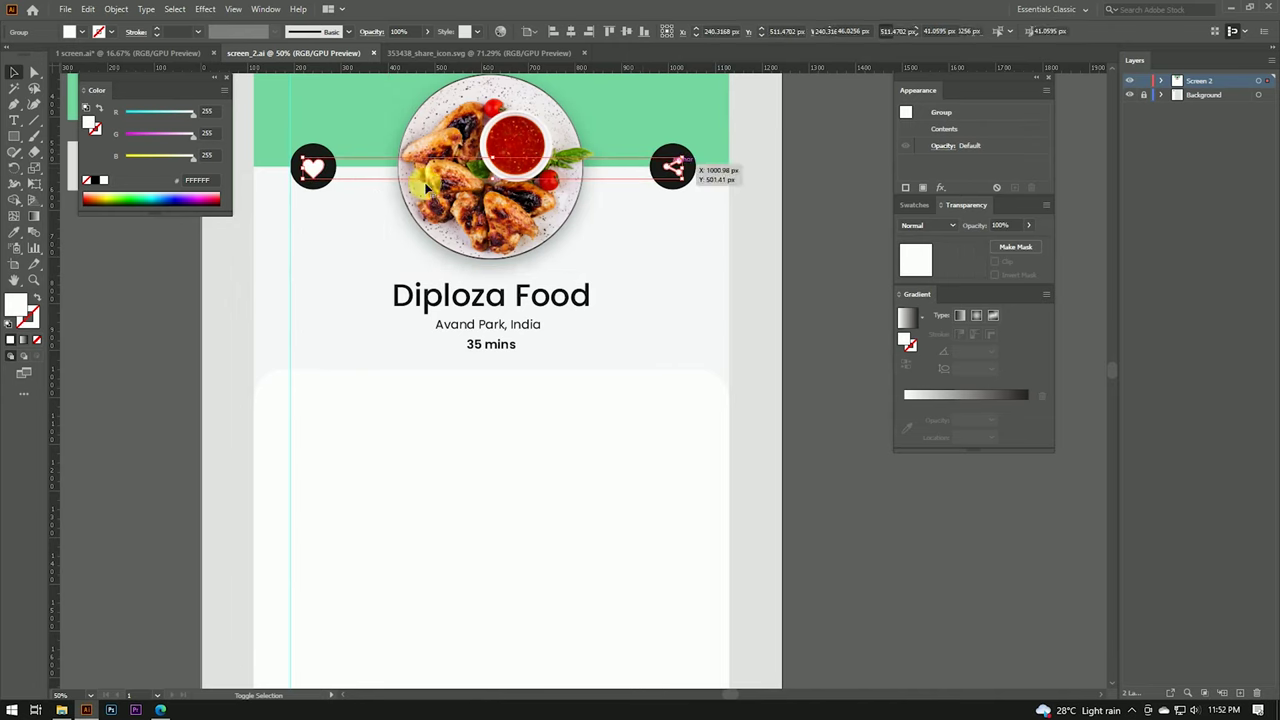
{"action": "scroll", "coordinate": [773, 281], "scroll_direction": "down", "scroll_amount": 1}
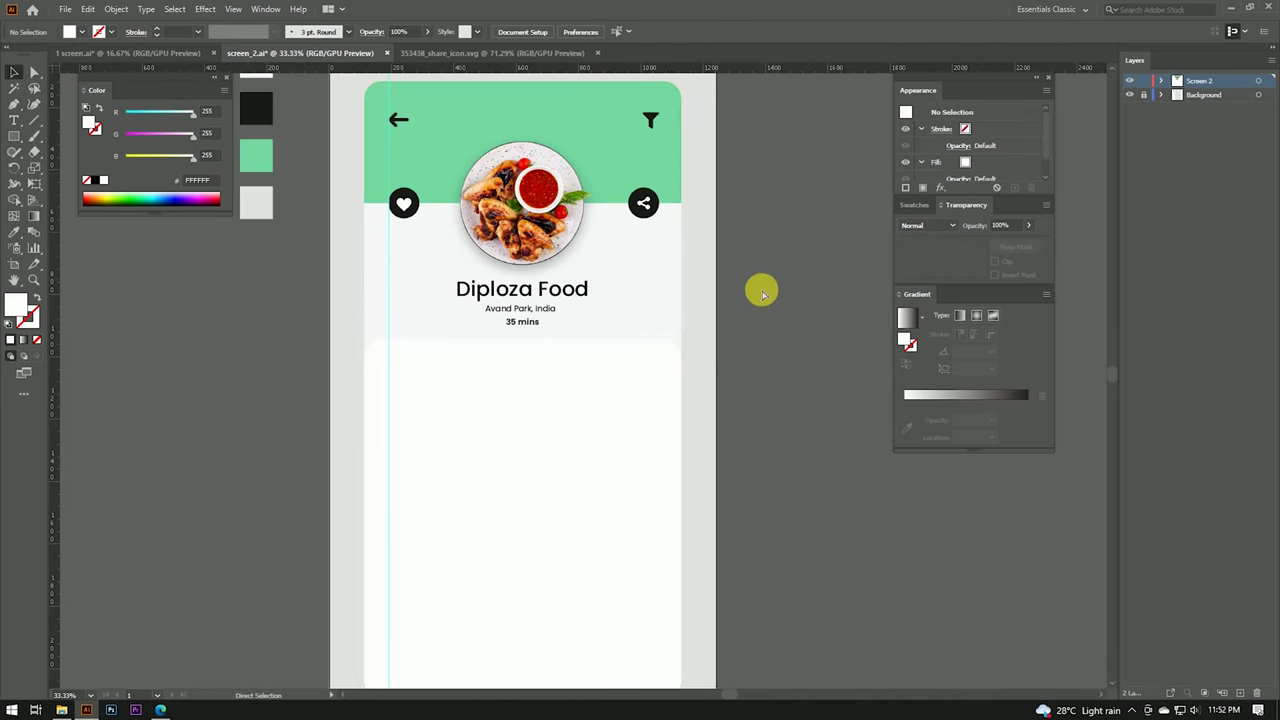
{"action": "left_click", "coordinate": [760, 290]}
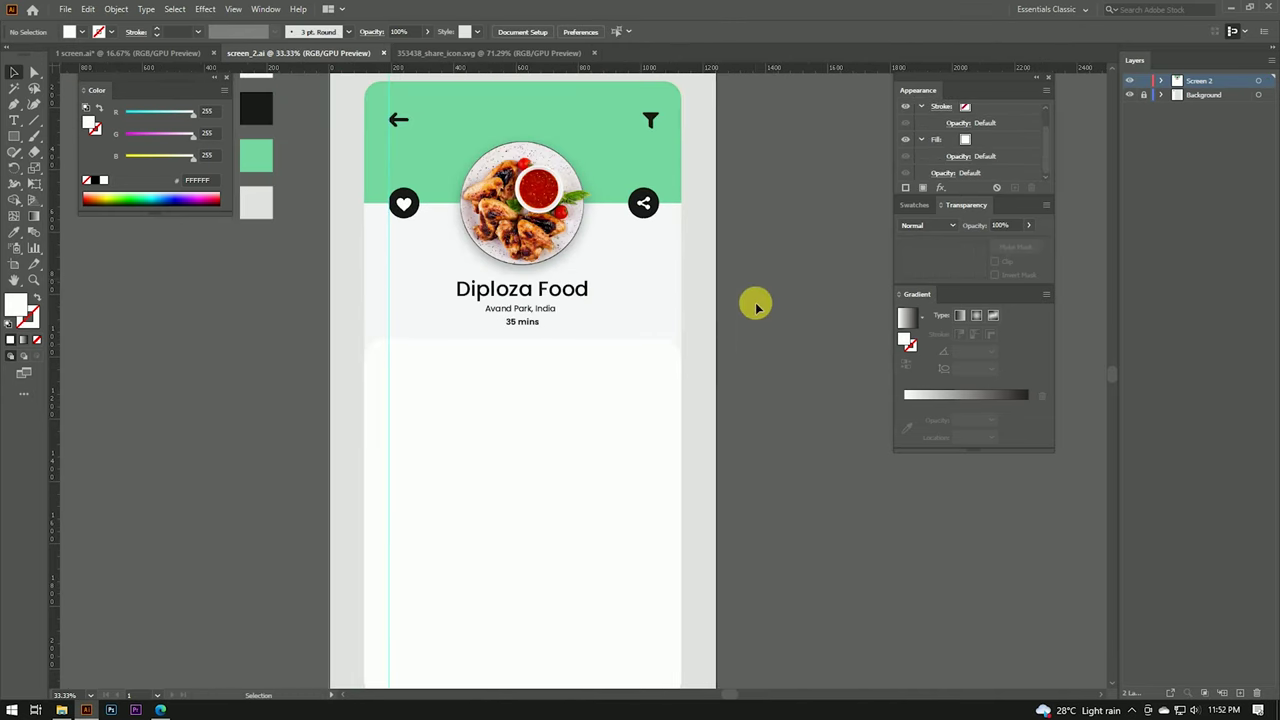
{"action": "key", "text": "ctrl+0"}
Step: Copy the 'Diploza Food' title into the white card as 'Fregola' at 40 pt
{"action": "left_click_drag", "start_coordinate": [597, 297], "coordinate": [537, 365]}
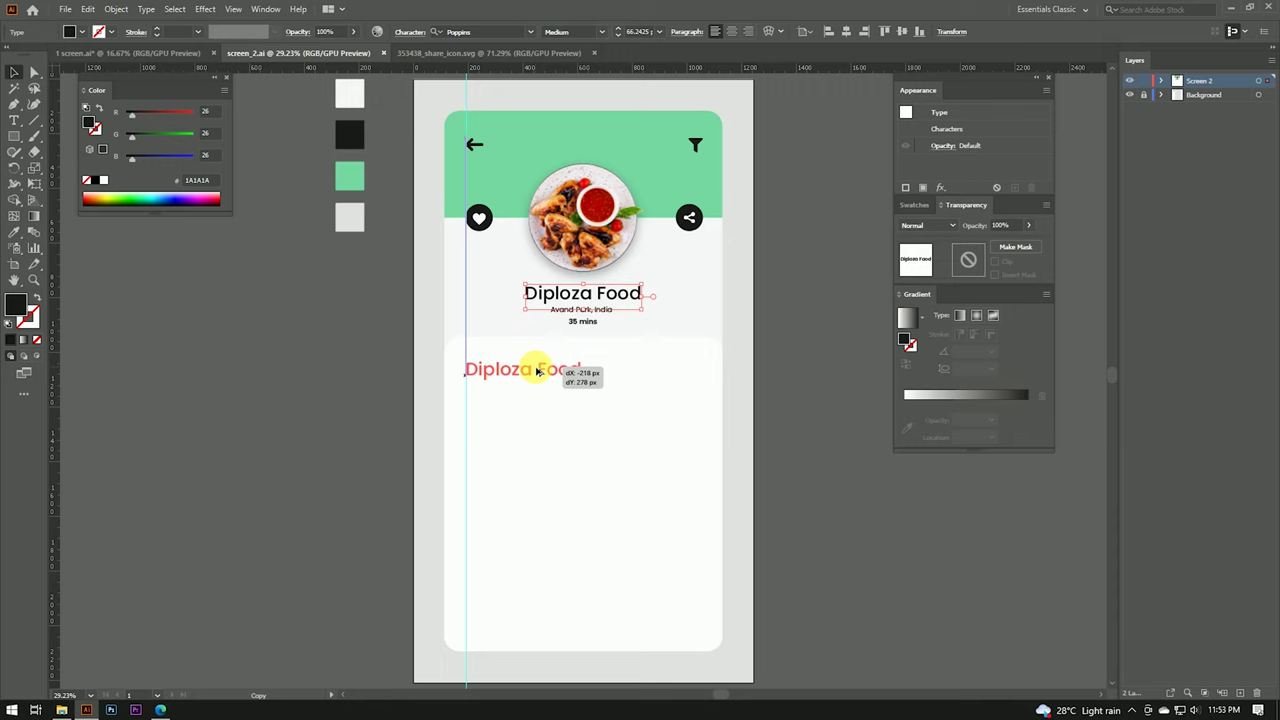
{"action": "left_click_drag", "start_coordinate": [537, 365], "coordinate": [541, 369]}
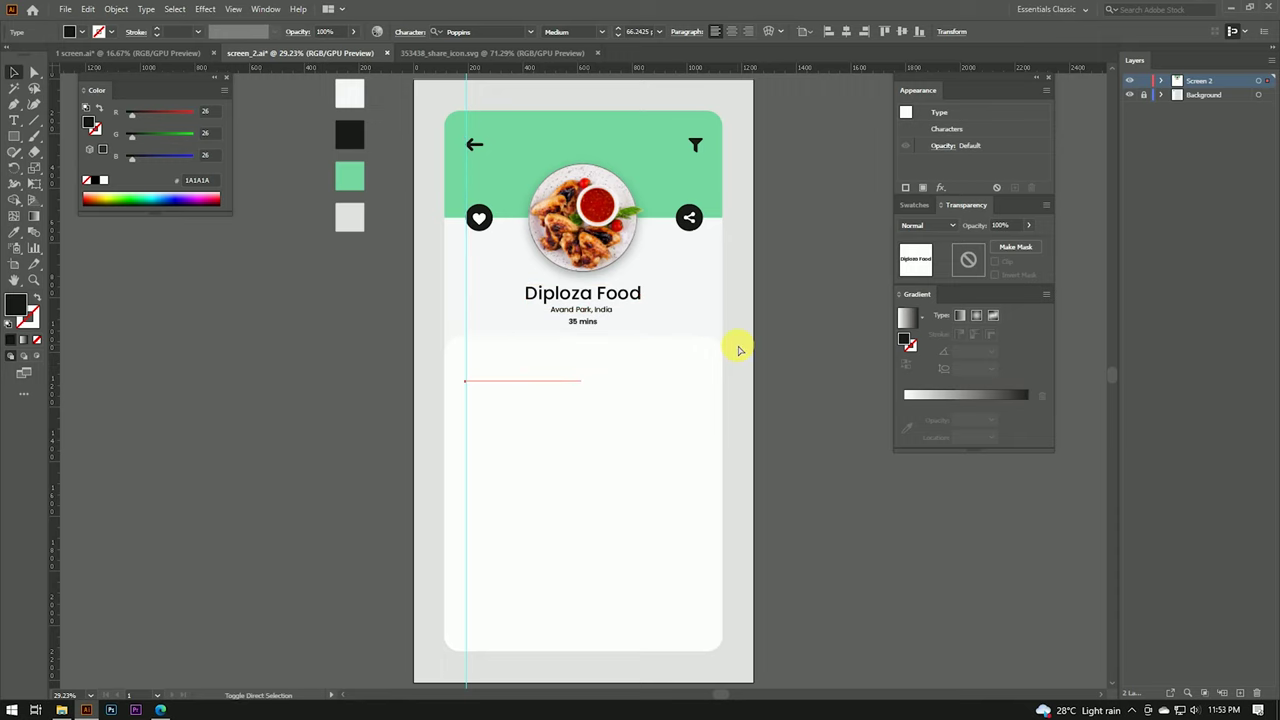
{"action": "scroll", "coordinate": [528, 394], "scroll_direction": "up", "scroll_amount": 2}
{"action": "key", "text": "t"}
{"action": "left_click", "coordinate": [533, 369]}
{"action": "key", "text": "ctrl+a"}
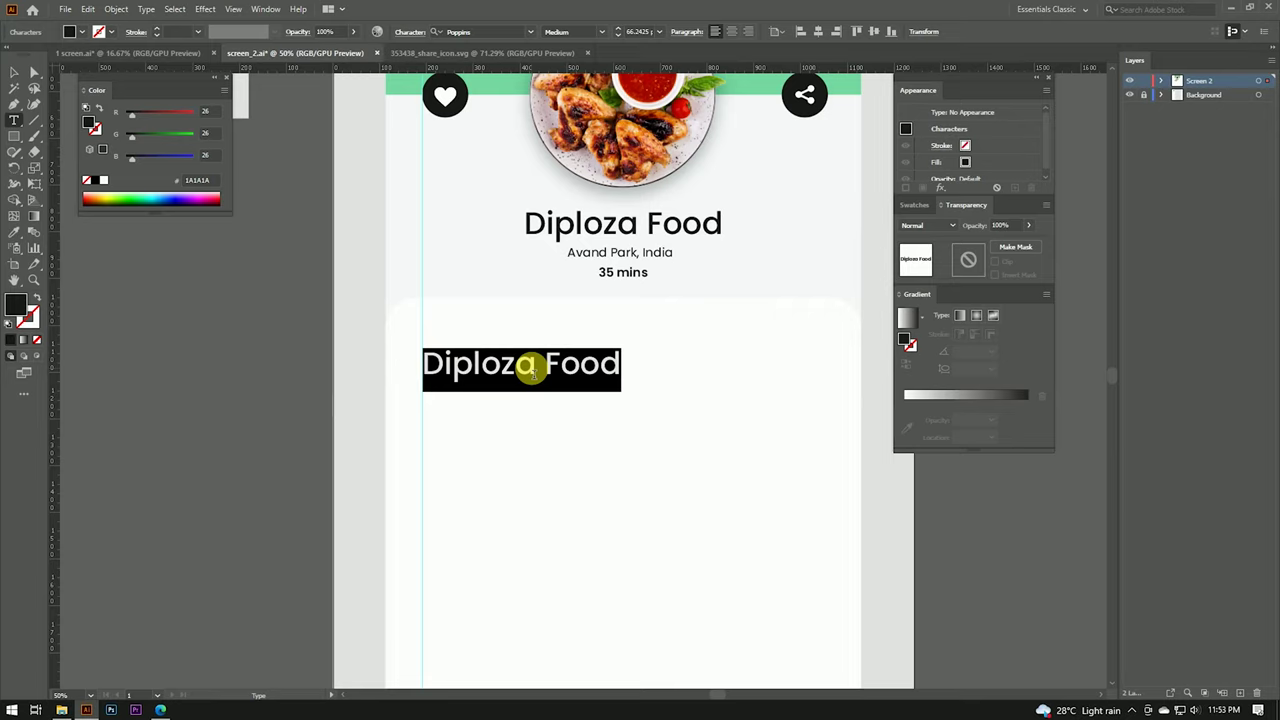
{"action": "type", "text": "Fregola"}
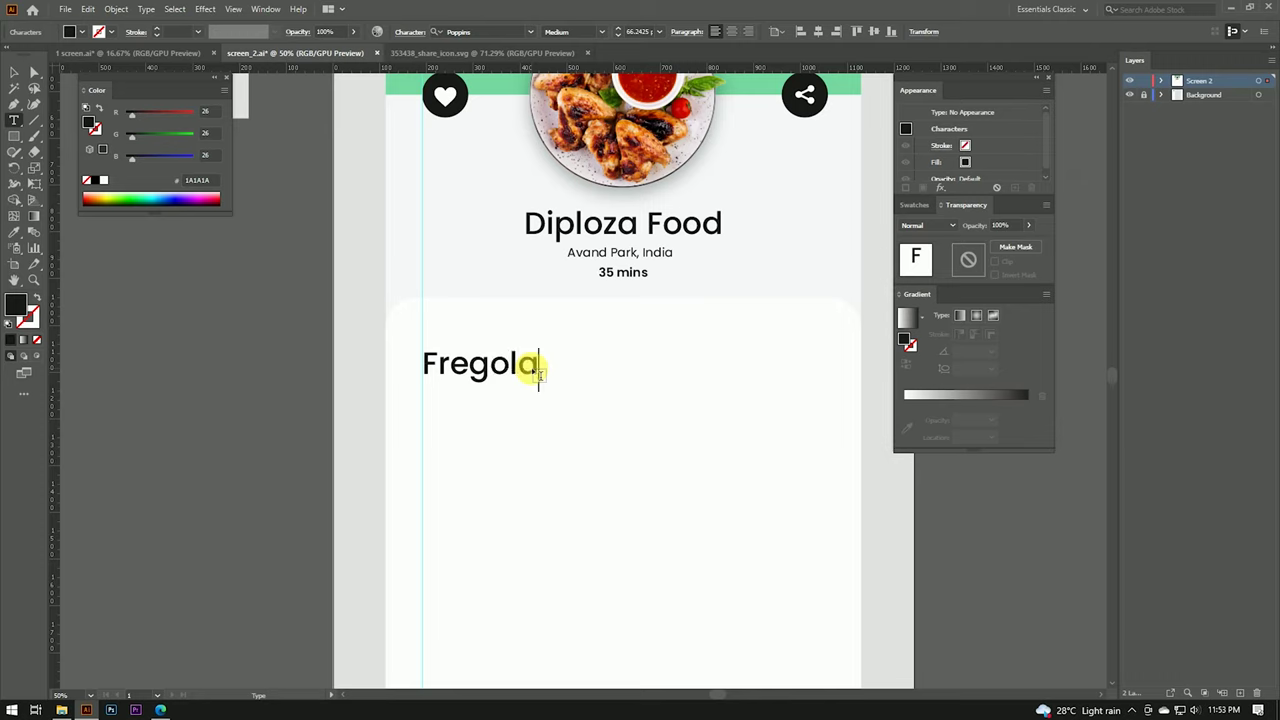
{"action": "left_click", "coordinate": [14, 72]}
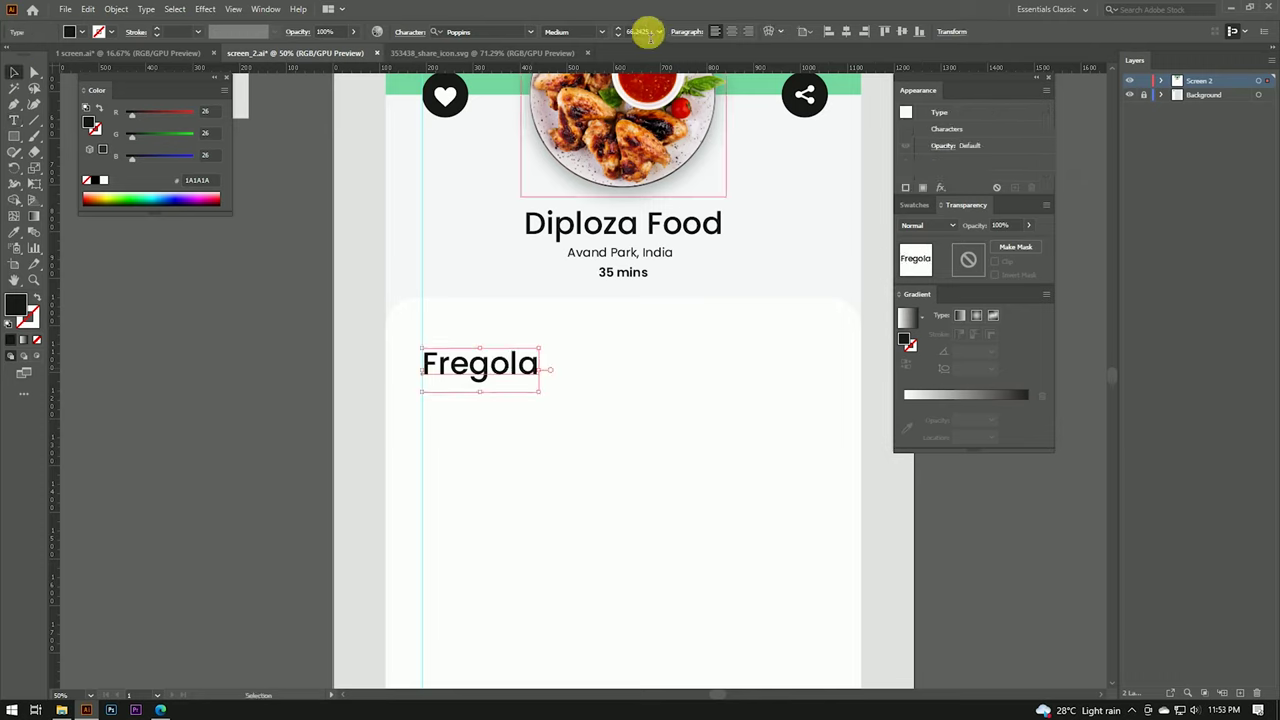
{"action": "type", "text": "40"}
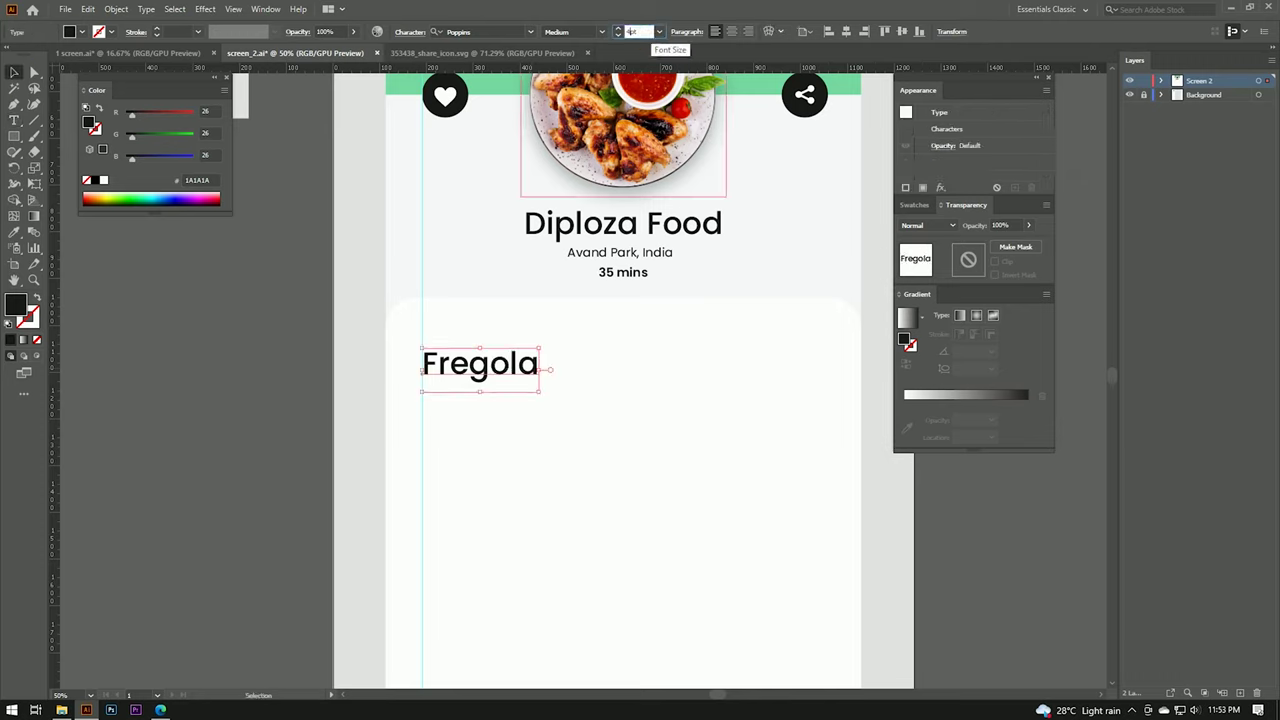
{"action": "key", "text": "Return"}
Step: Add a vertical guide for the ingredient column and align Fregola to it
{"action": "left_click", "coordinate": [234, 334]}
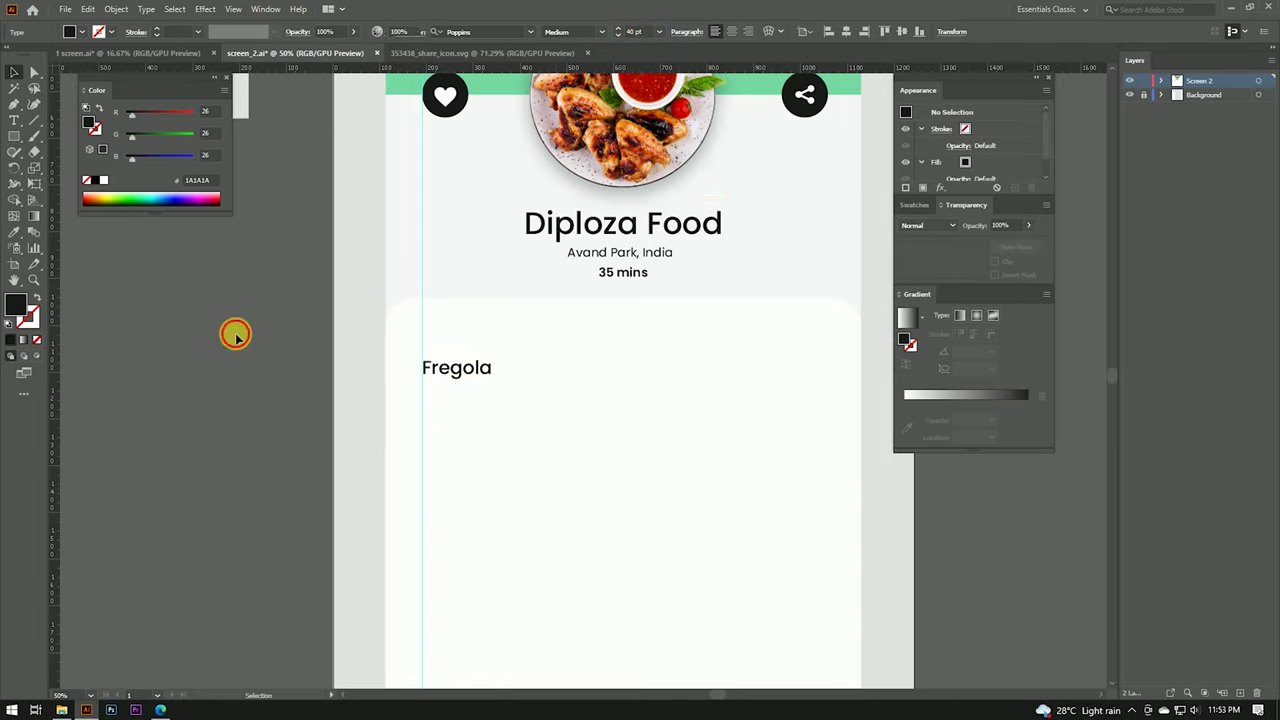
{"action": "left_click", "coordinate": [464, 368]}
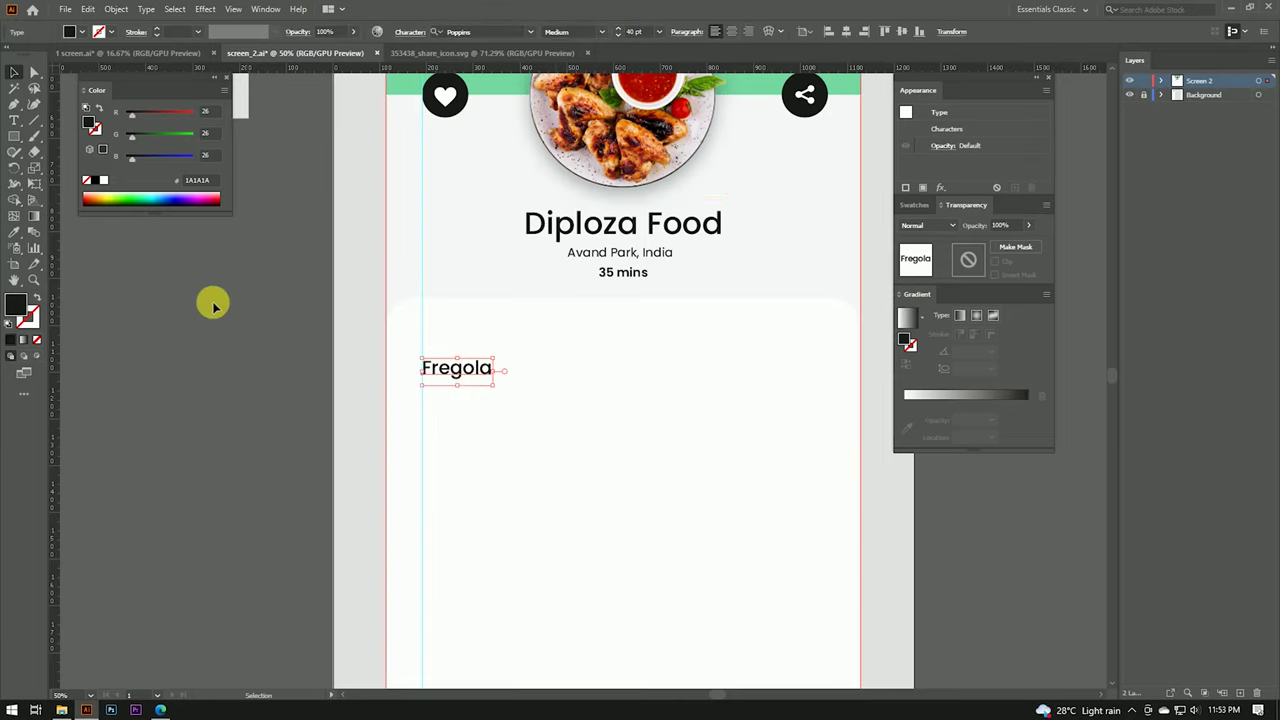
{"action": "left_click_drag", "start_coordinate": [57, 318], "coordinate": [478, 343]}
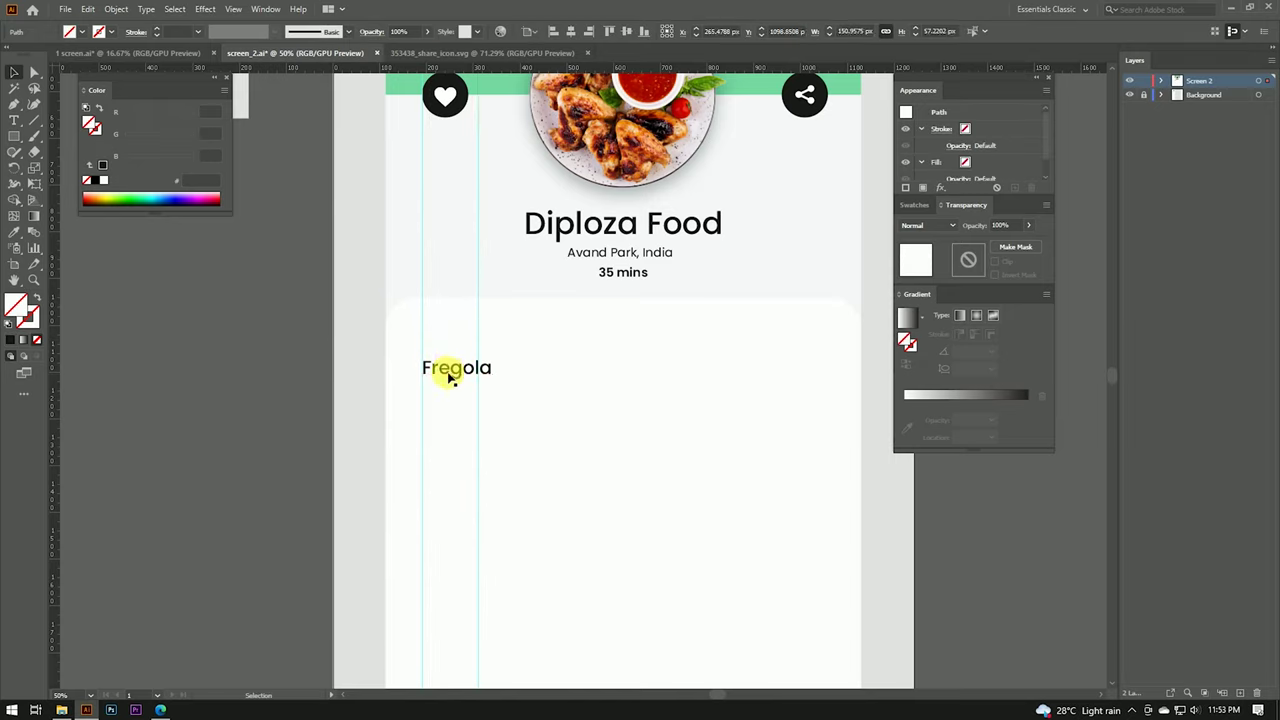
{"action": "left_click_drag", "start_coordinate": [454, 370], "coordinate": [508, 371]}
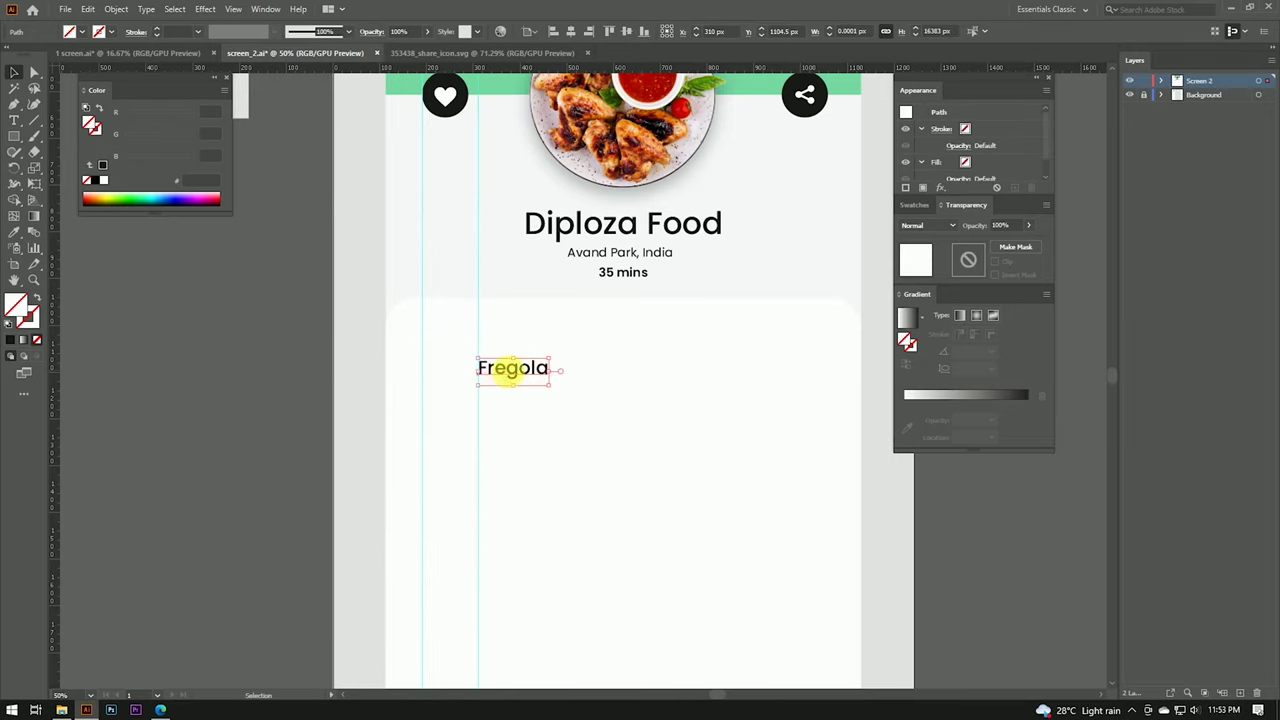
Step: Copy the Fregola line down to create the remaining ingredient rows
{"action": "scroll", "coordinate": [434, 337], "scroll_direction": "down", "scroll_amount": 1}
{"action": "left_click", "coordinate": [309, 331]}
{"action": "left_click_drag", "start_coordinate": [497, 315], "coordinate": [497, 369]}
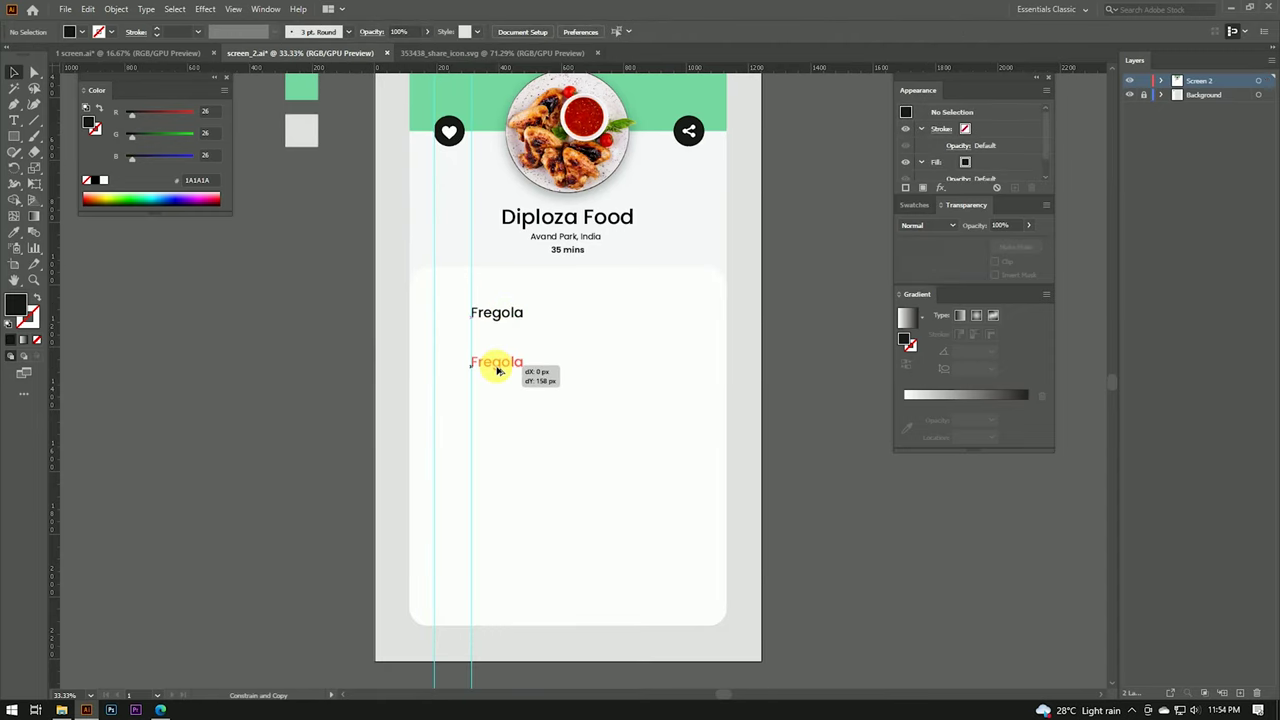
{"action": "left_click_drag", "start_coordinate": [497, 370], "coordinate": [497, 372]}
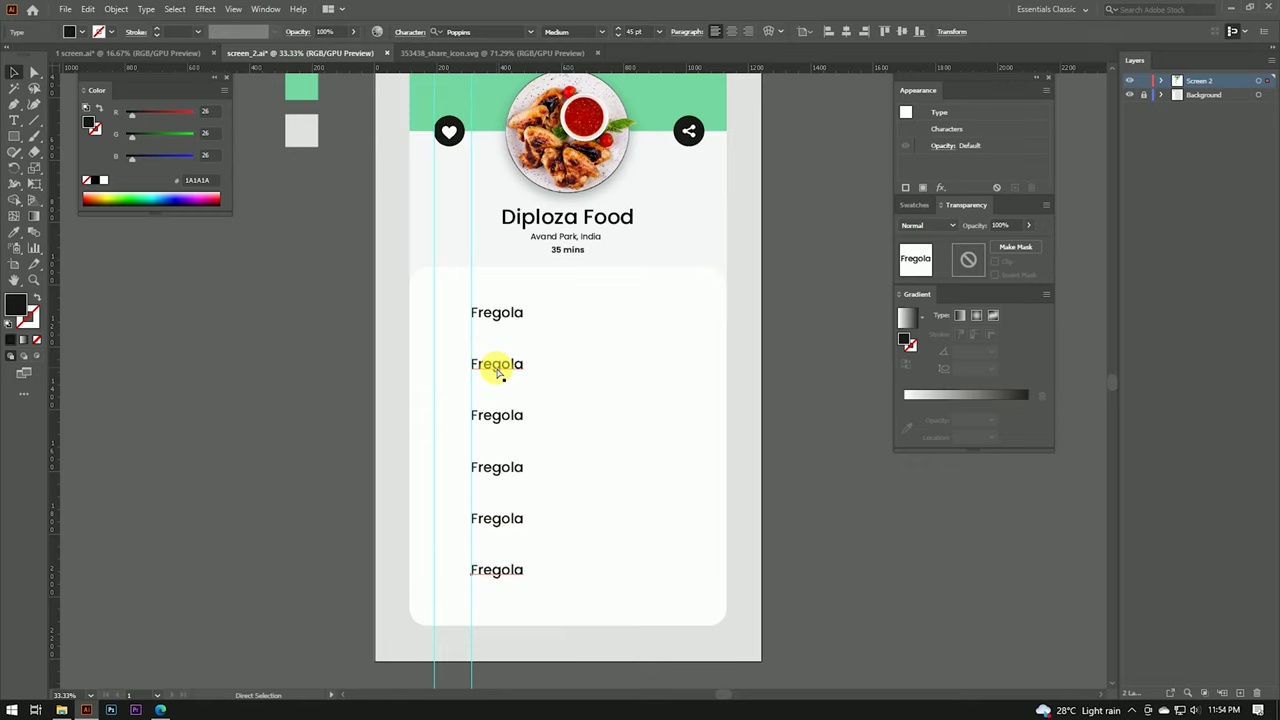
{"action": "left_click", "coordinate": [821, 365]}
{"action": "scroll", "coordinate": [538, 302], "scroll_direction": "down", "scroll_amount": 1}
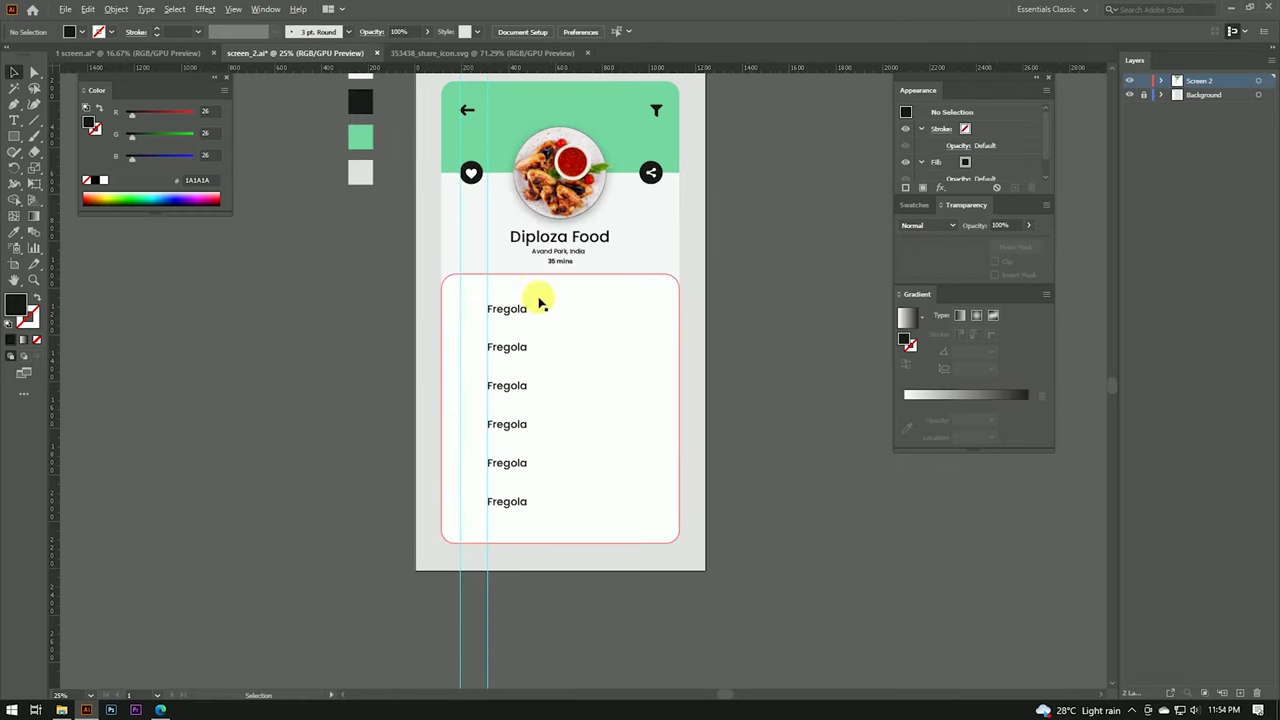
{"action": "scroll", "coordinate": [517, 352], "scroll_direction": "up", "scroll_amount": 1}
Step: Rename rows two to four to Skirt Steak, Salt and Red Onion
{"action": "double_click", "coordinate": [517, 350]}
{"action": "double_click", "coordinate": [508, 348]}
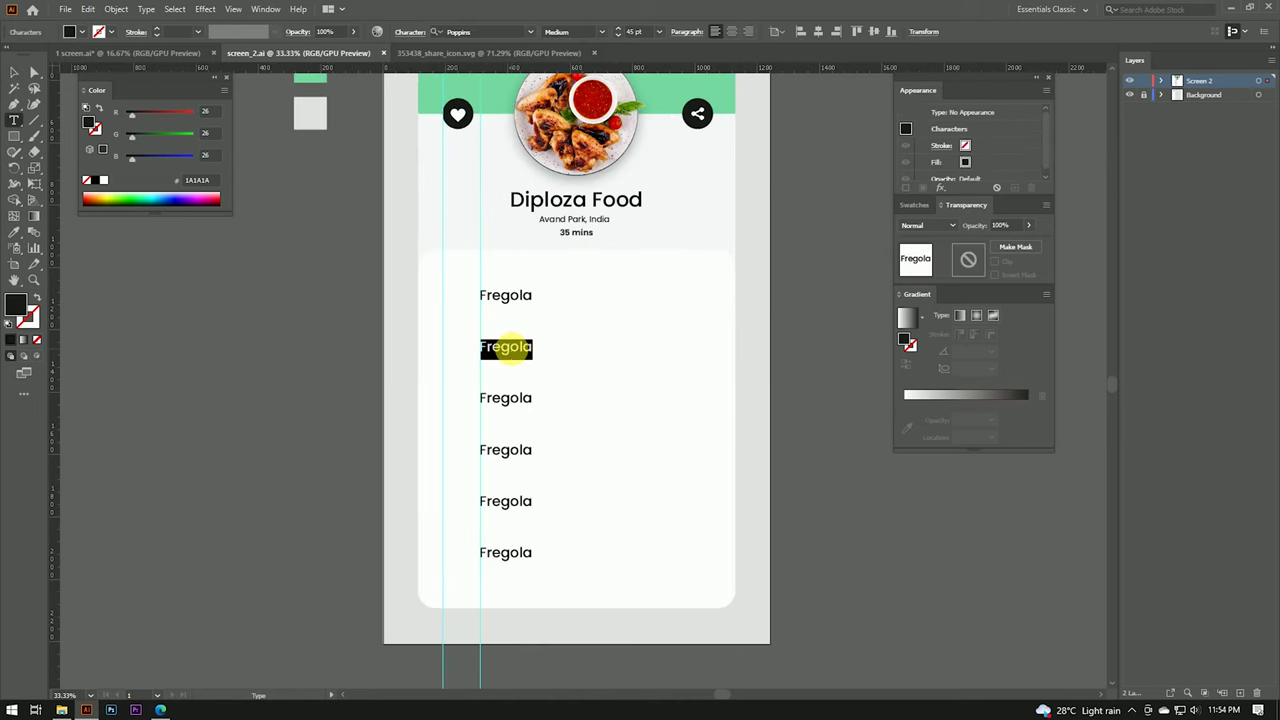
{"action": "type", "text": "Skirt Steak"}
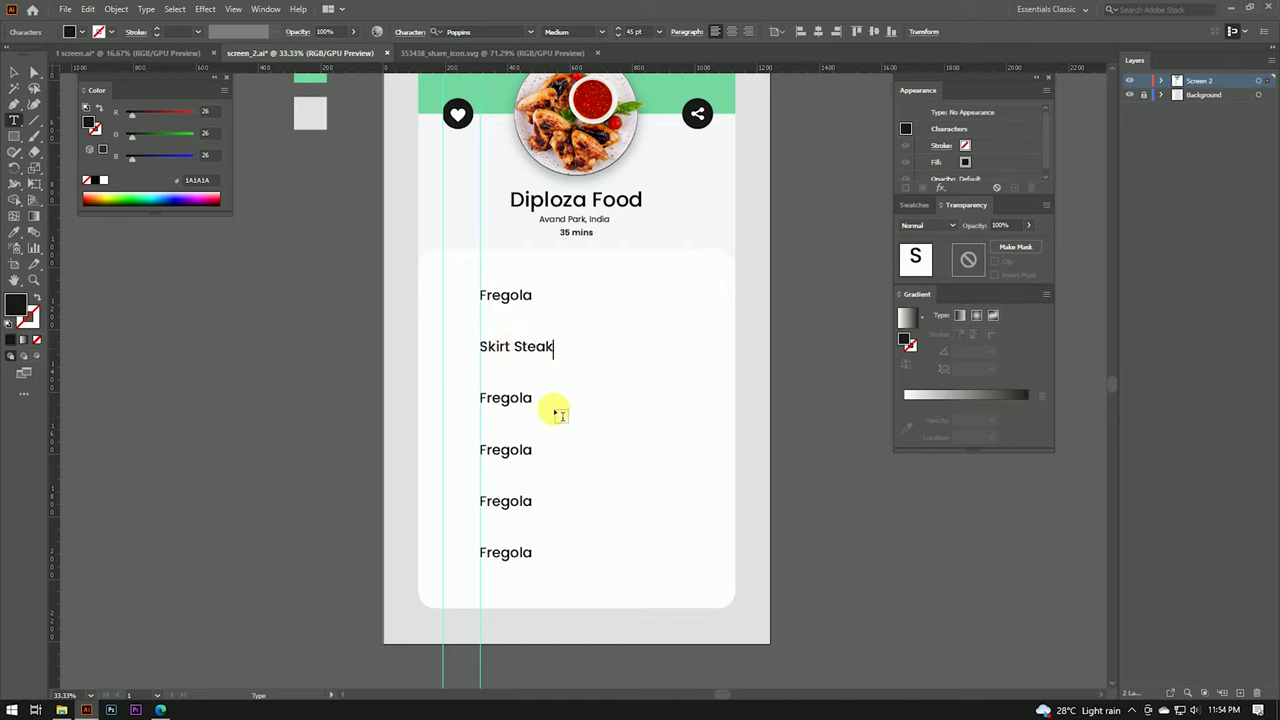
{"action": "double_click", "coordinate": [514, 400]}
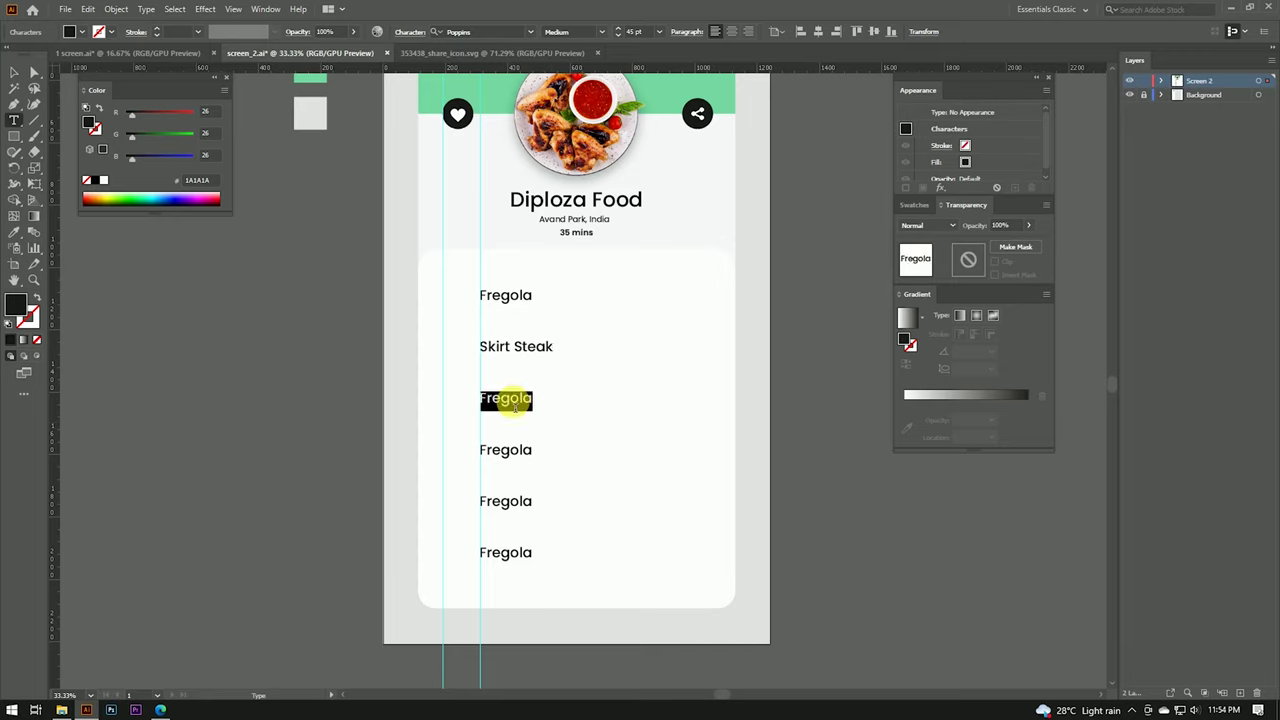
{"action": "type", "text": "Salt"}
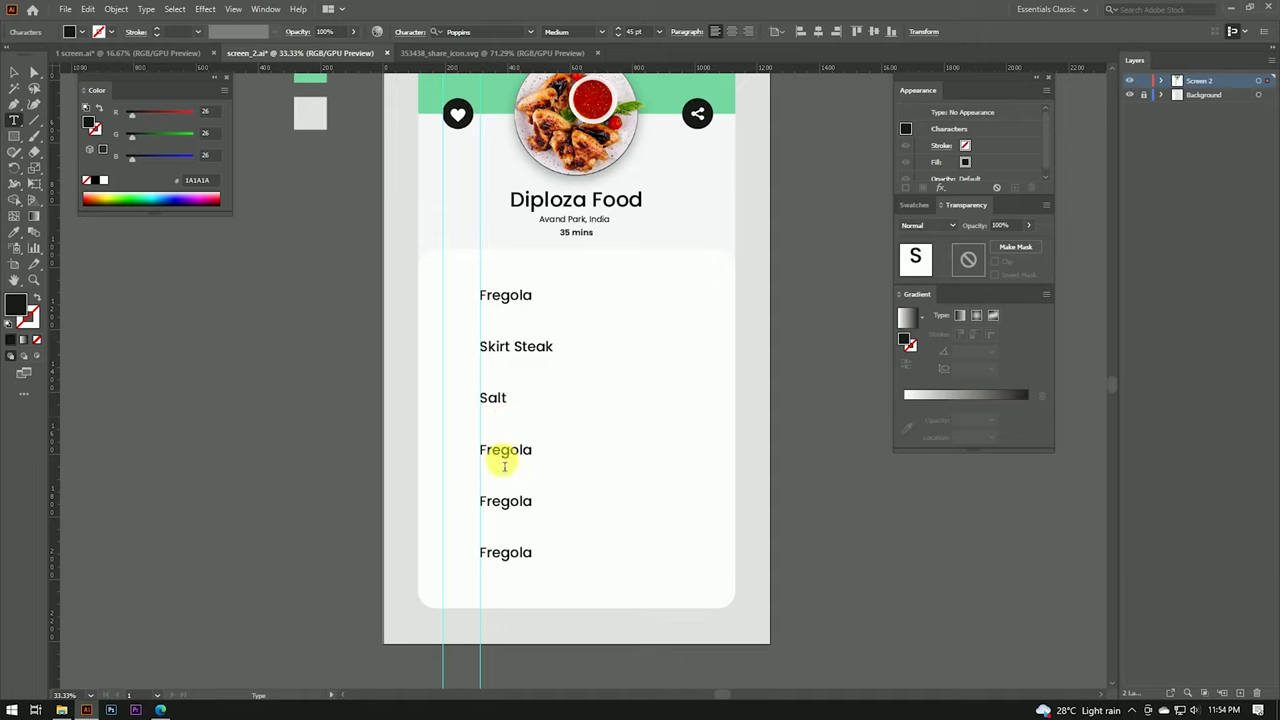
{"action": "double_click", "coordinate": [505, 452]}
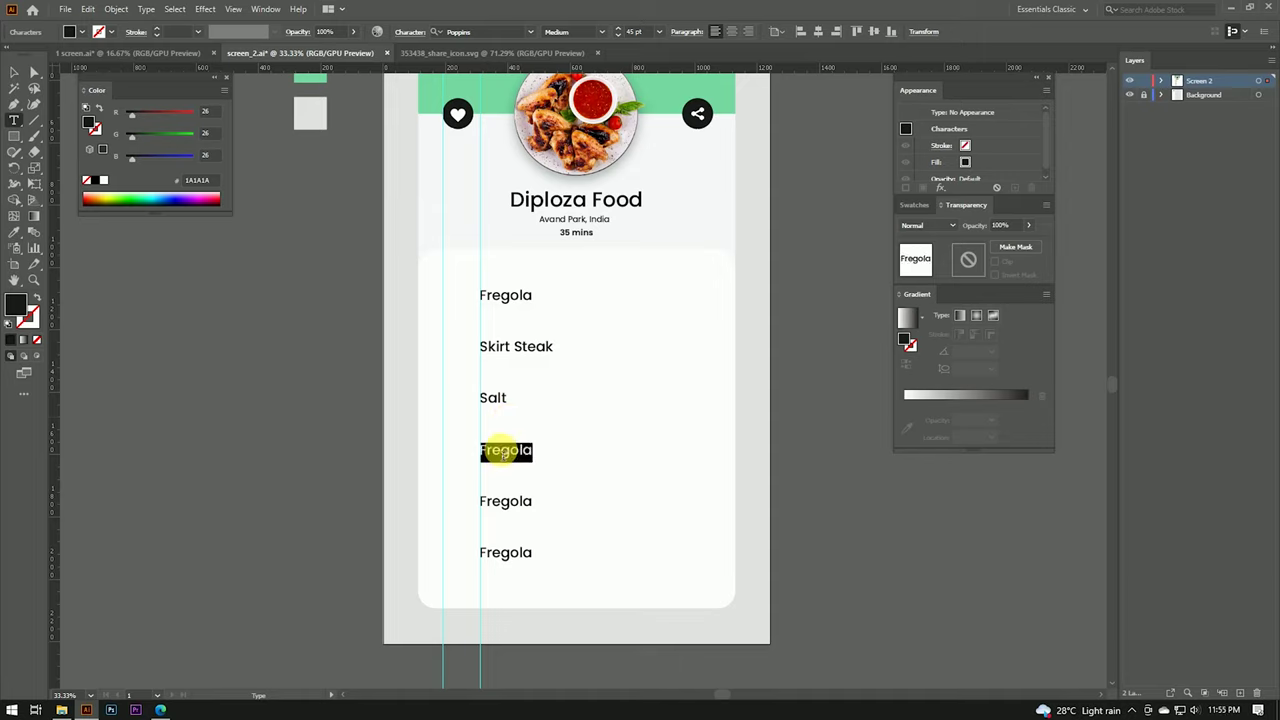
{"action": "type", "text": "Red Onion"}
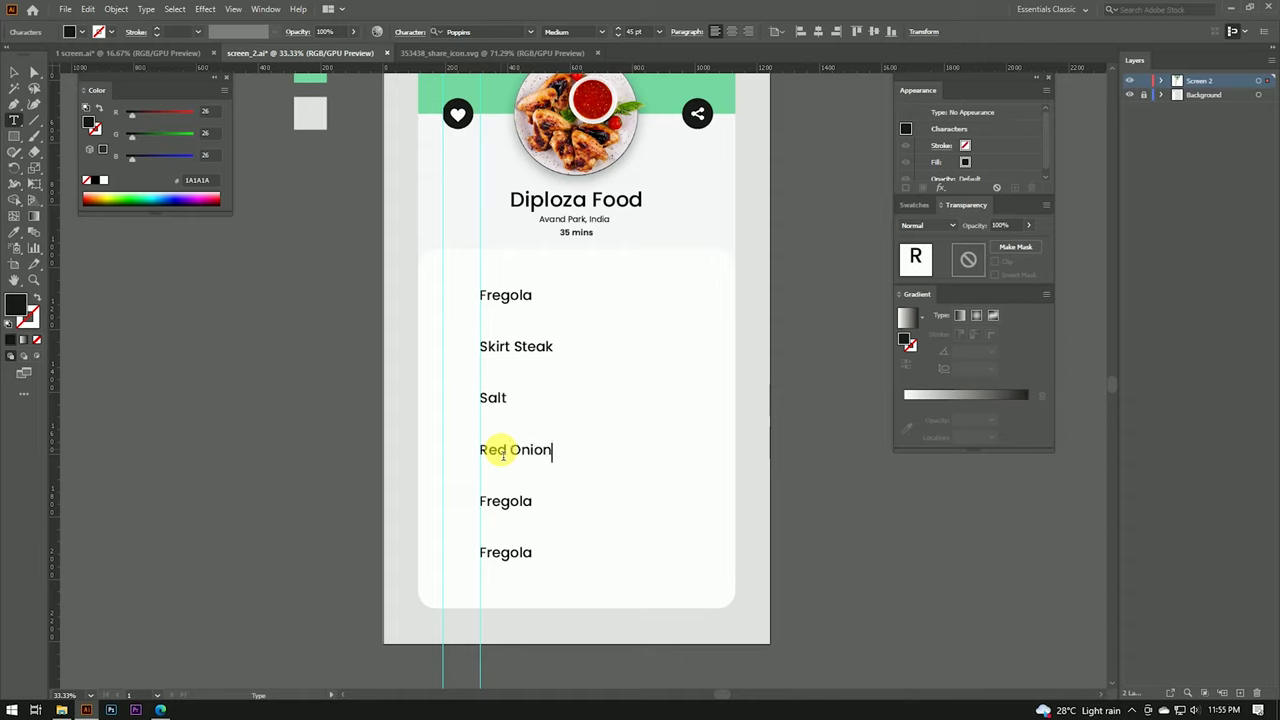
Step: Rename the last two rows to Fresh Lemon Juice and Baby Arugula
{"action": "double_click", "coordinate": [498, 505]}
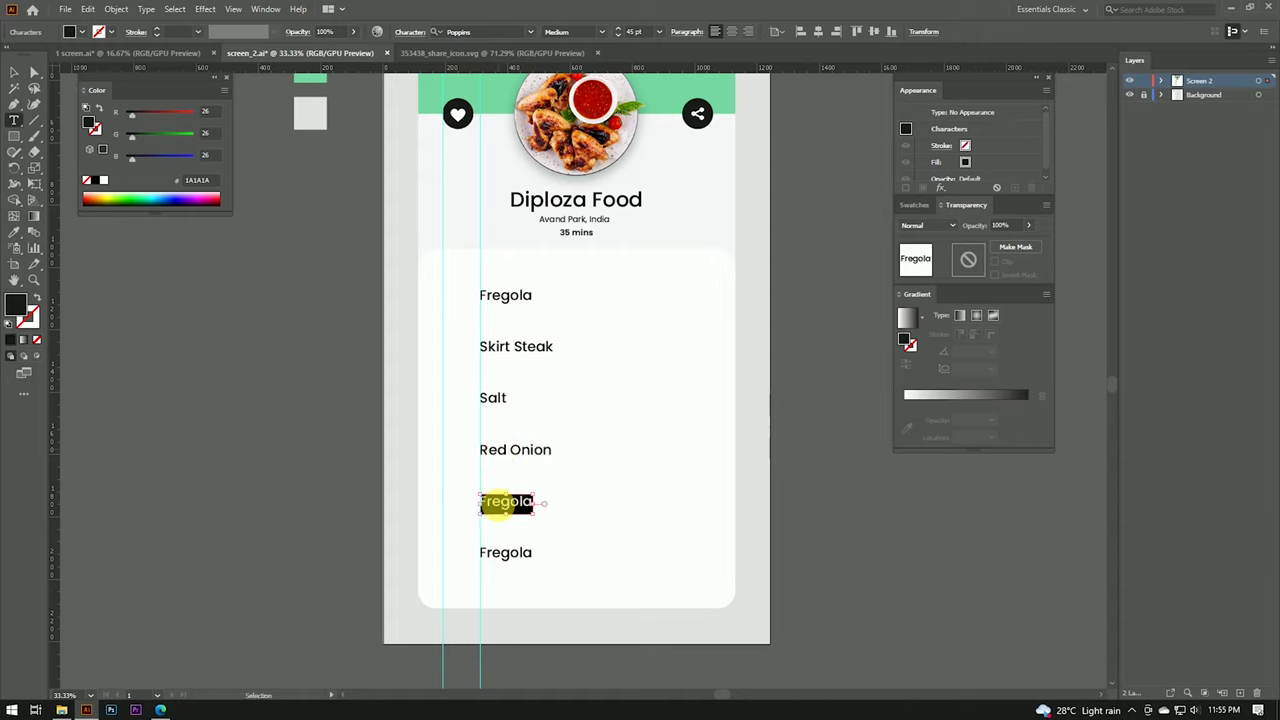
{"action": "type", "text": "F"}
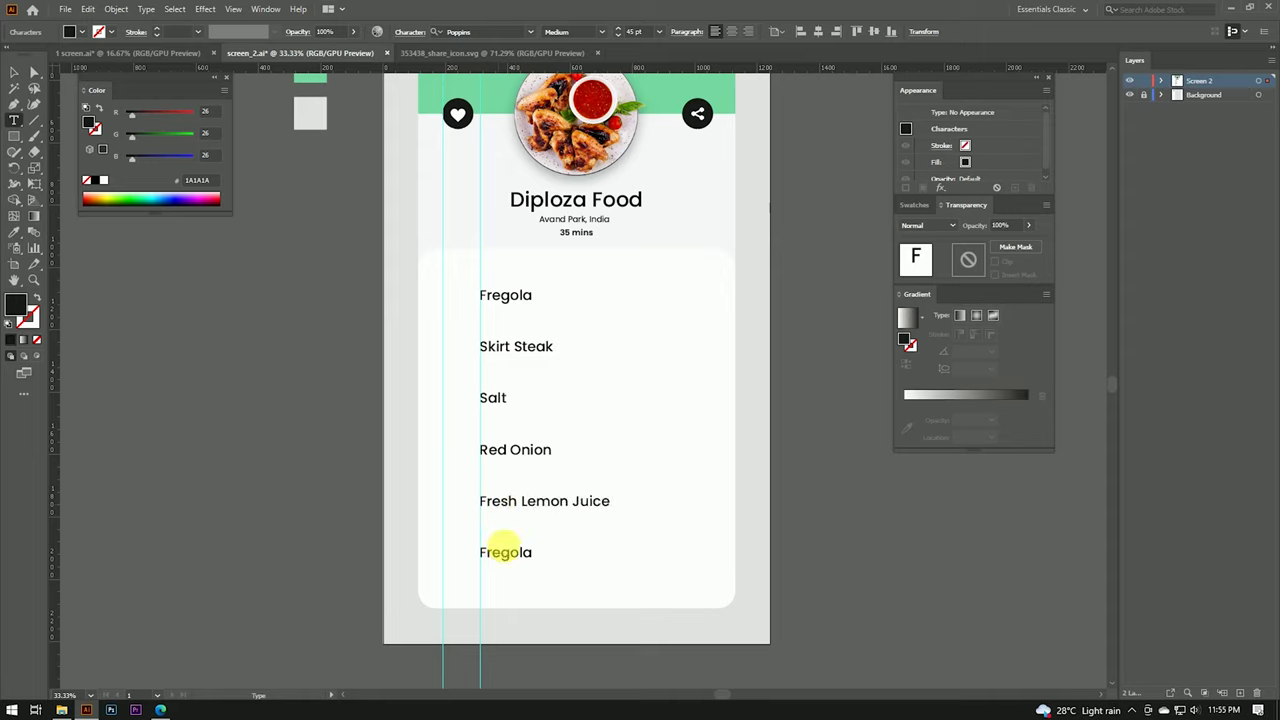
{"action": "double_click", "coordinate": [504, 553]}
{"action": "type", "text": "Bo"}
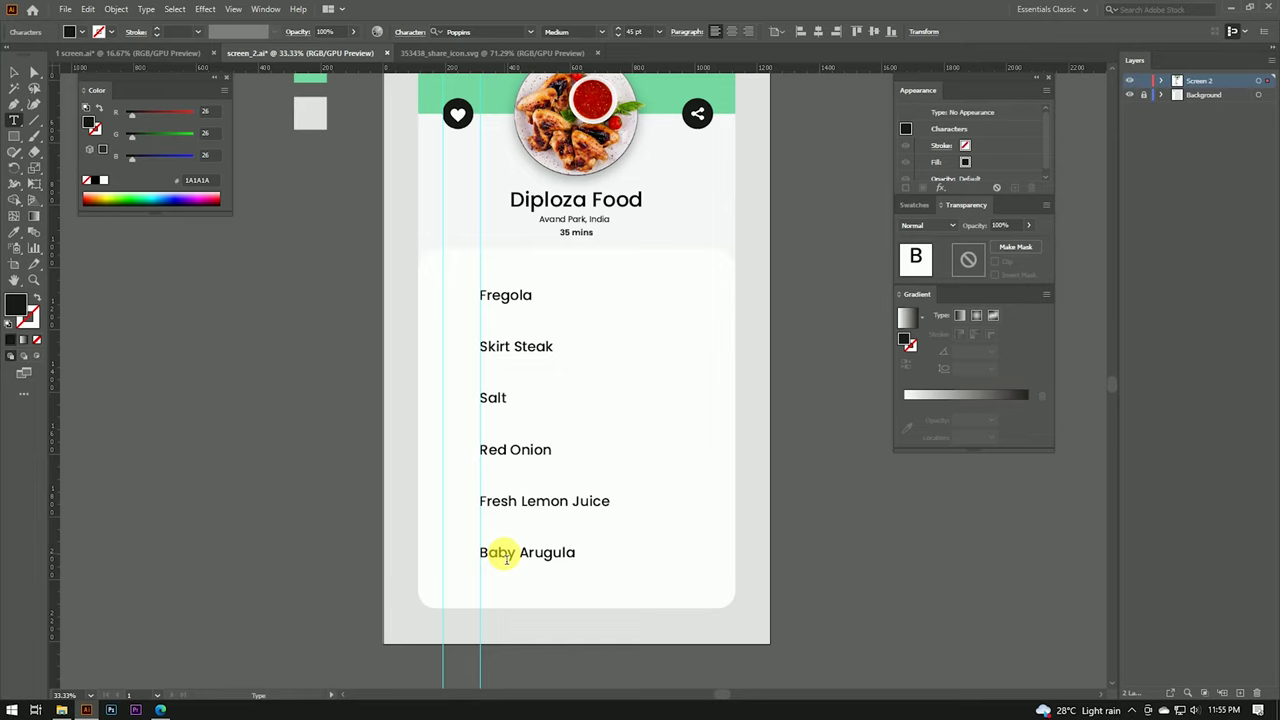
{"action": "left_click", "coordinate": [14, 72]}
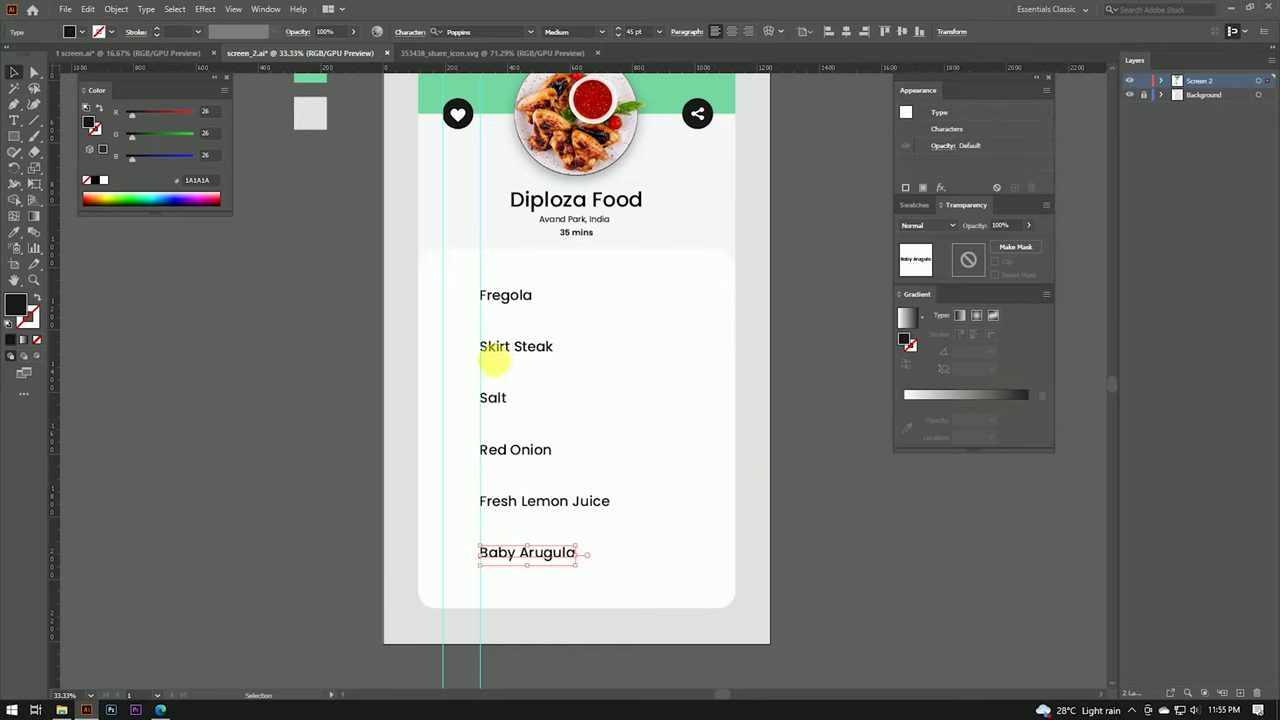
{"action": "left_click", "coordinate": [822, 477]}
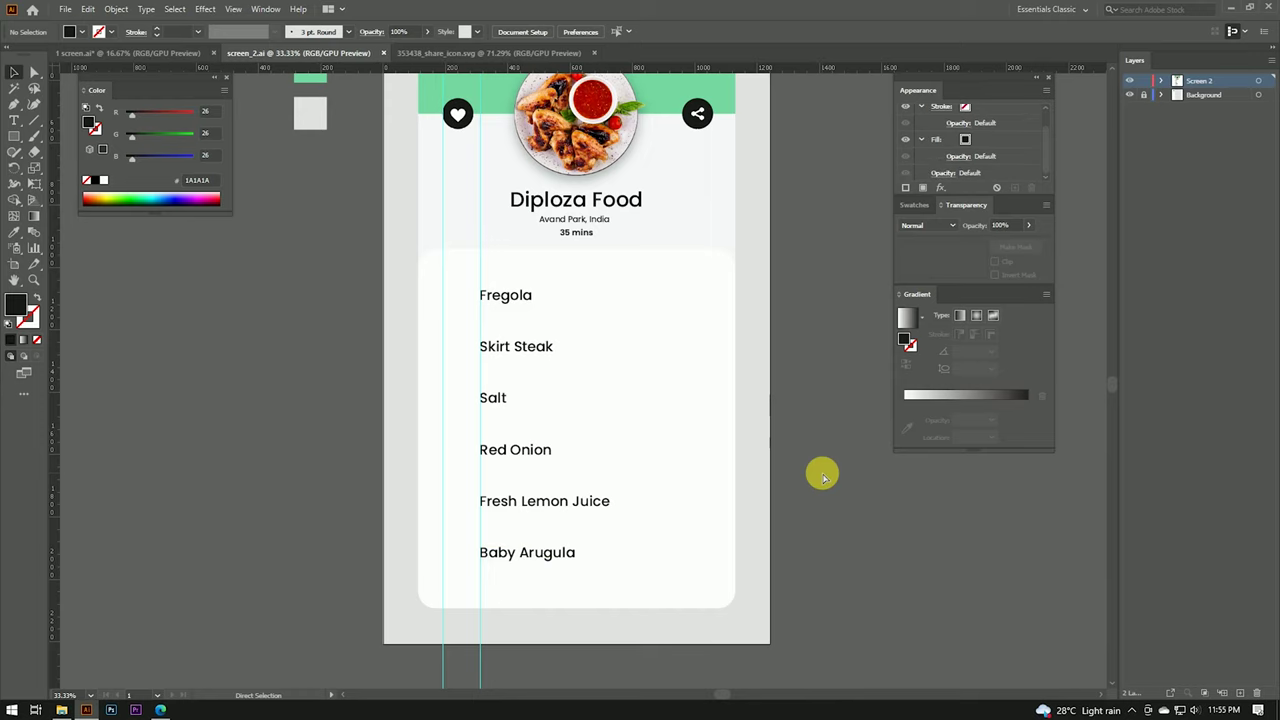
{"action": "left_click_drag", "start_coordinate": [829, 481], "coordinate": [812, 399]}
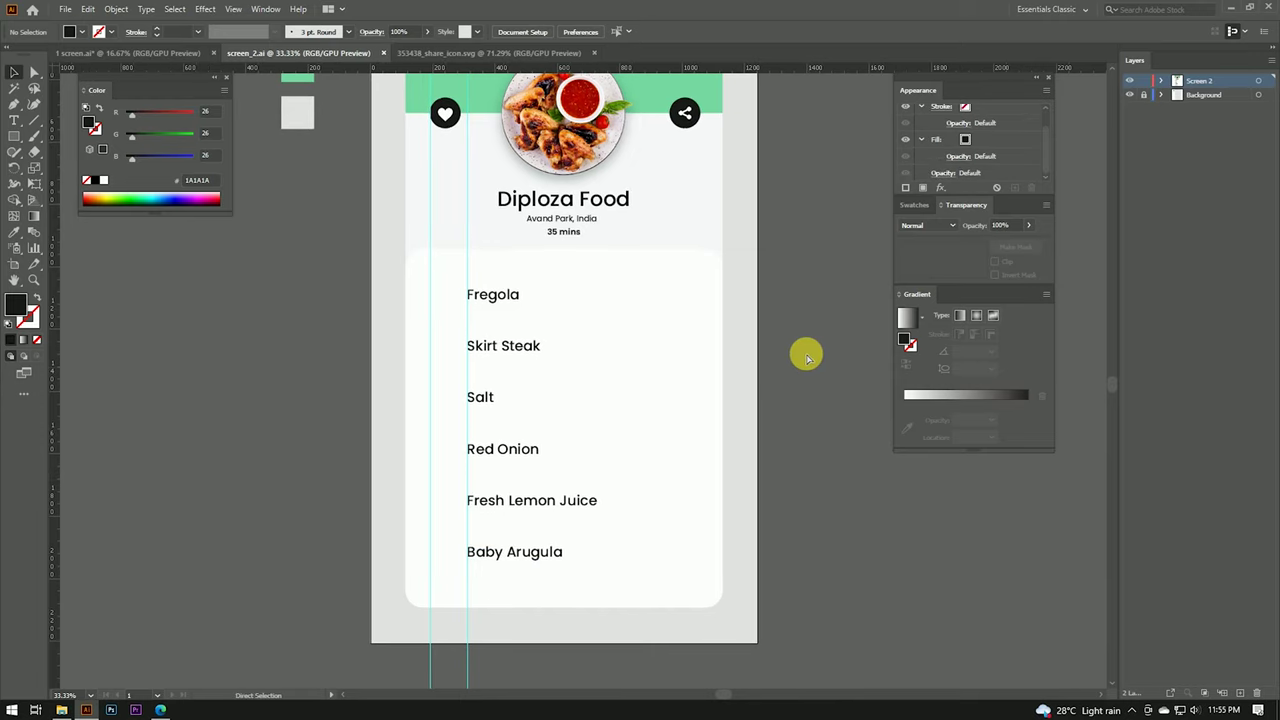
Step: Add a vertical guide near the card's right side for the quantities
{"action": "key", "text": "v"}
{"action": "left_click_drag", "start_coordinate": [52, 207], "coordinate": [703, 248]}
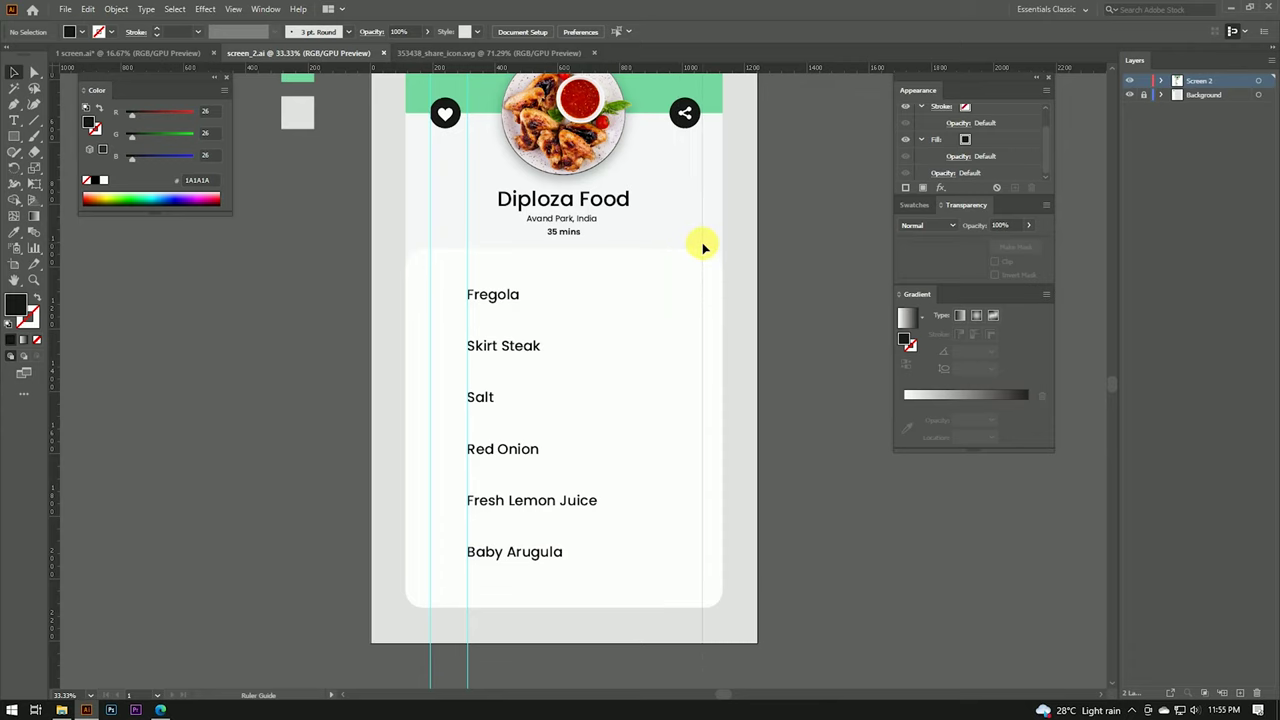
{"action": "scroll", "coordinate": [645, 233], "scroll_direction": "up", "scroll_amount": 3, "text": "alt"}
{"action": "scroll", "coordinate": [645, 233], "scroll_direction": "up", "scroll_amount": 5, "text": "alt"}
{"action": "left_click_drag", "start_coordinate": [597, 340], "coordinate": [565, 343]}
{"action": "scroll", "coordinate": [620, 277], "scroll_direction": "down", "scroll_amount": 4, "text": "alt"}
{"action": "scroll", "coordinate": [631, 229], "scroll_direction": "down", "scroll_amount": 2, "text": "alt"}
{"action": "scroll", "coordinate": [631, 217], "scroll_direction": "down", "scroll_amount": 2, "text": "alt"}
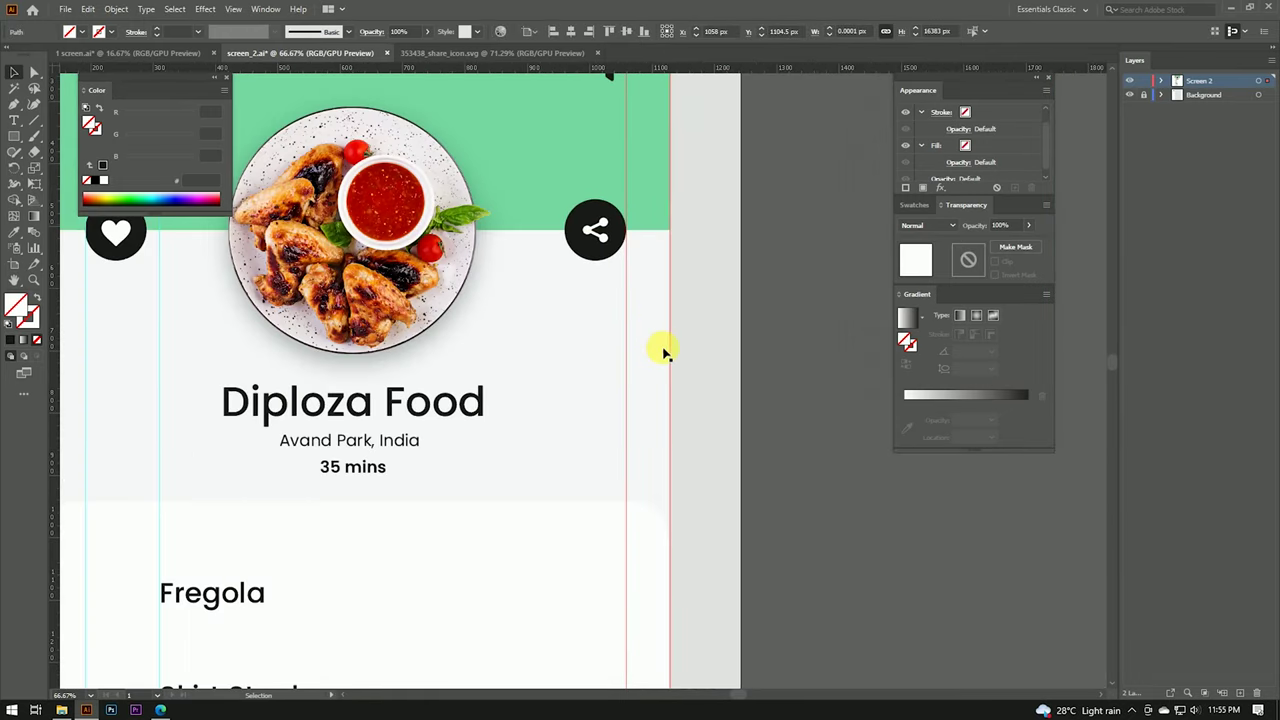
{"action": "scroll", "coordinate": [663, 350], "scroll_direction": "down", "scroll_amount": 3, "text": "alt"}
{"action": "scroll", "coordinate": [766, 434], "scroll_direction": "up", "scroll_amount": 1, "text": "alt"}
{"action": "scroll", "coordinate": [746, 366], "scroll_direction": "down", "scroll_amount": 2}
{"action": "scroll", "coordinate": [746, 366], "scroll_direction": "up", "scroll_amount": 1, "text": "alt"}
{"action": "scroll", "coordinate": [714, 351], "scroll_direction": "down", "scroll_amount": 1}
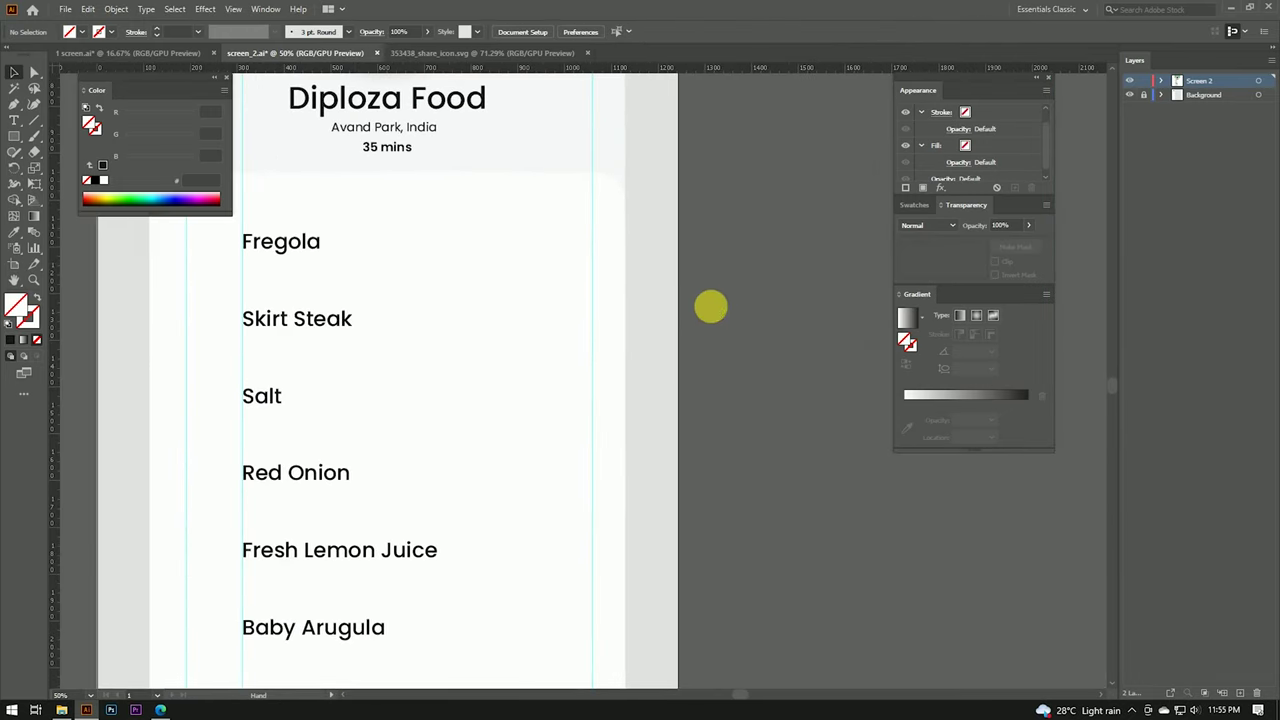
Step: Copy Fregola to the right end of its row in a smaller Regular weight, against the guide
{"action": "left_click", "coordinate": [293, 250]}
{"action": "left_click_drag", "start_coordinate": [293, 250], "coordinate": [565, 250], "text": "alt"}
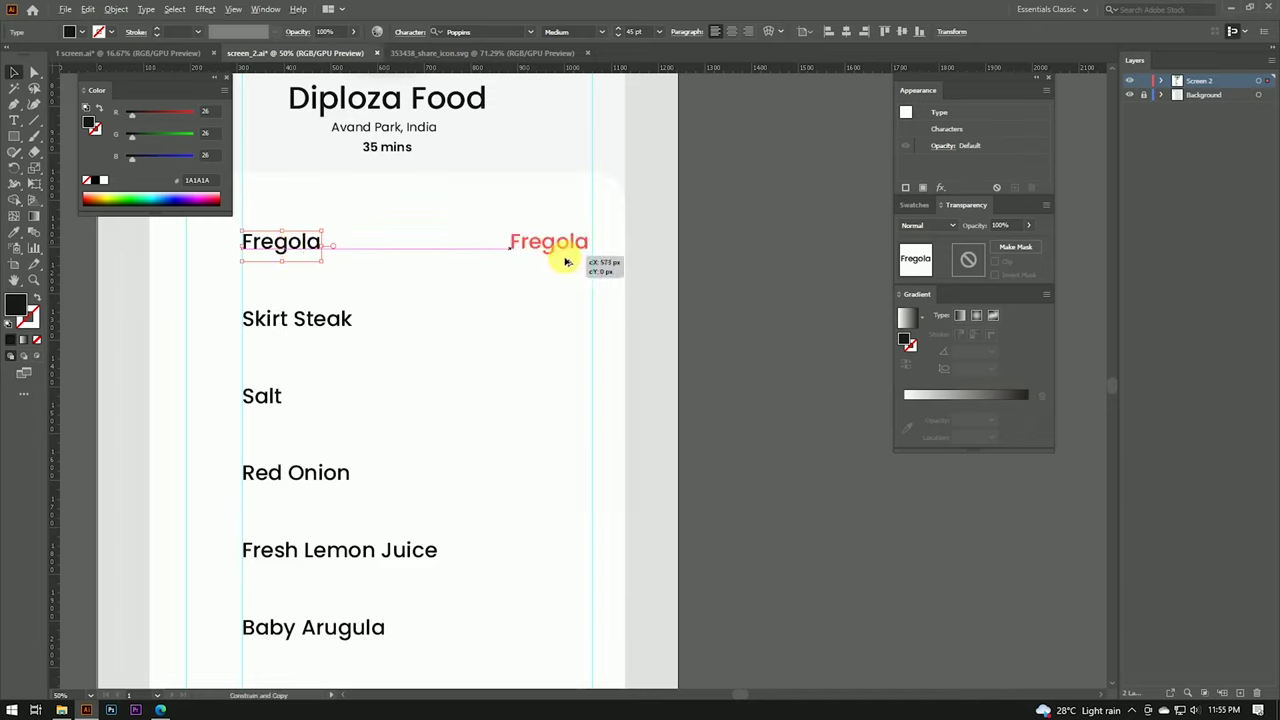
{"action": "left_click", "coordinate": [603, 31]}
{"action": "left_click", "coordinate": [588, 135]}
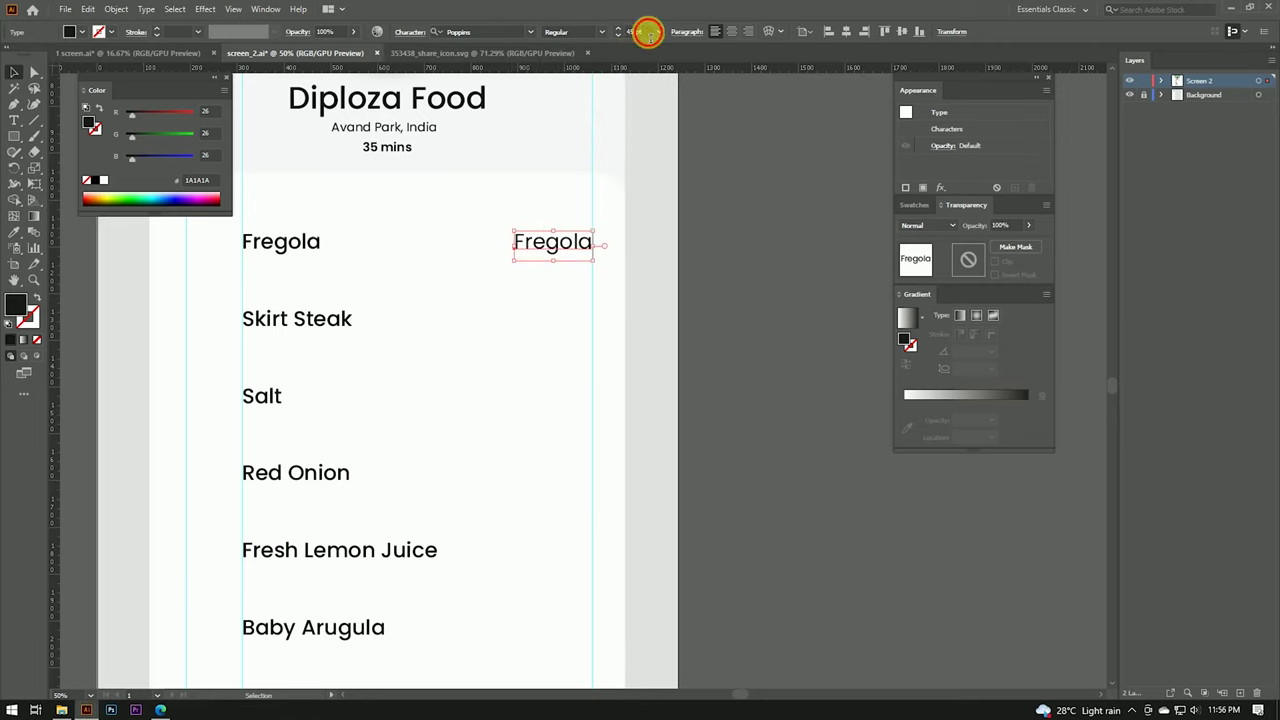
{"action": "type", "text": "35"}
{"action": "left_click", "coordinate": [617, 36], "text": "shift"}
{"action": "scroll", "coordinate": [580, 251], "scroll_direction": "up", "scroll_amount": 3}
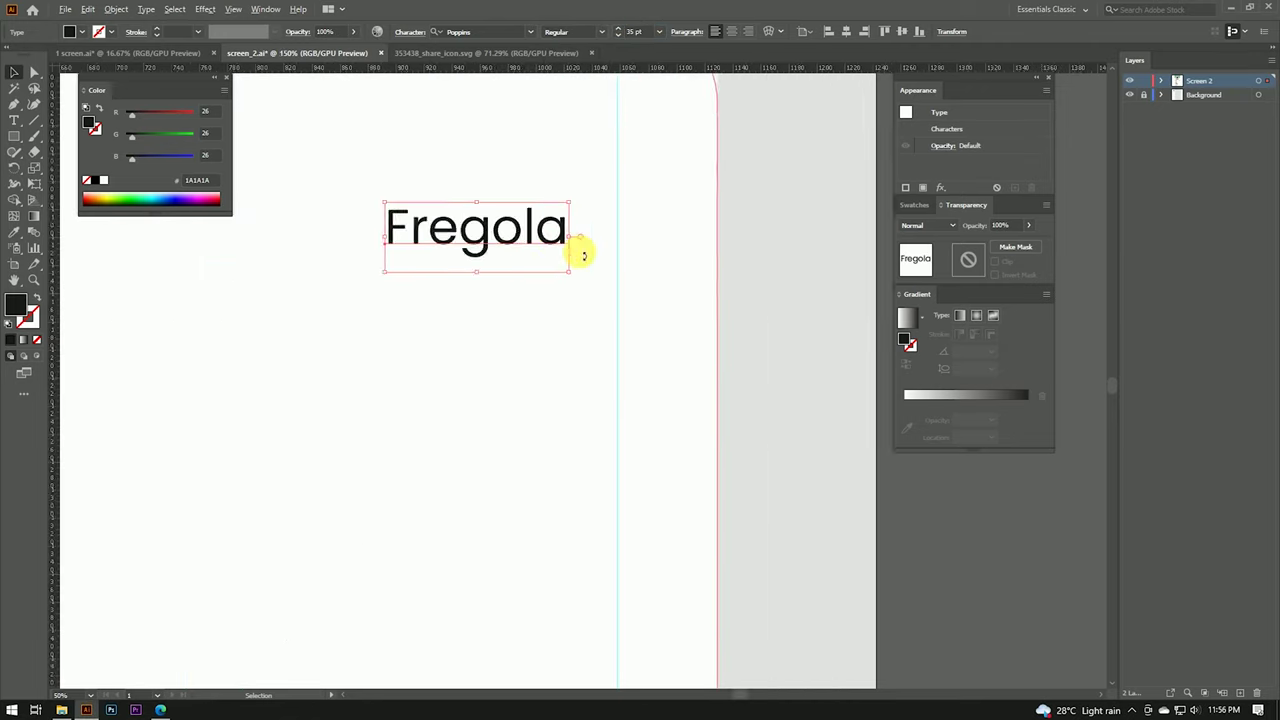
{"action": "scroll", "coordinate": [580, 251], "scroll_direction": "up", "scroll_amount": 2}
{"action": "left_click_drag", "start_coordinate": [530, 233], "coordinate": [645, 238]}
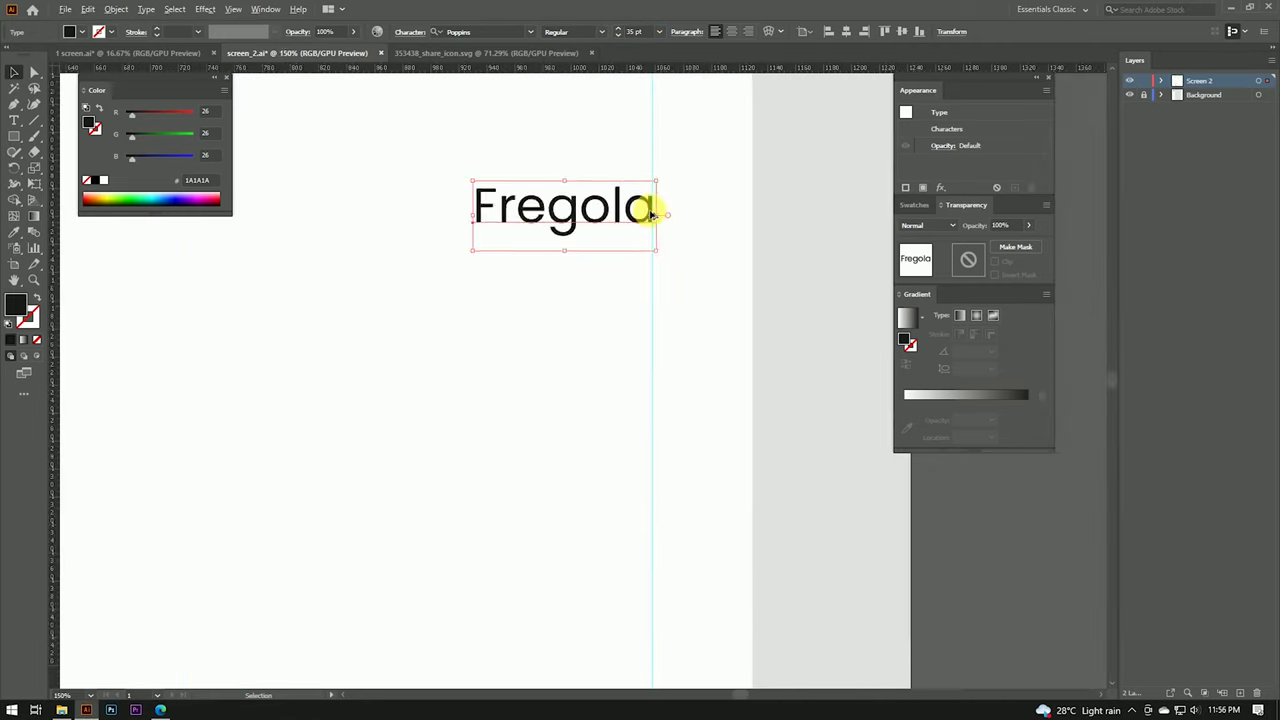
{"action": "scroll", "coordinate": [650, 210], "scroll_direction": "down", "scroll_amount": 5}
{"action": "left_click", "coordinate": [671, 249]}
{"action": "scroll", "coordinate": [570, 290], "scroll_direction": "up", "scroll_amount": 1}
Step: Retype the copied text as '1/5 Cup' and nudge it into place
{"action": "double_click", "coordinate": [571, 292]}
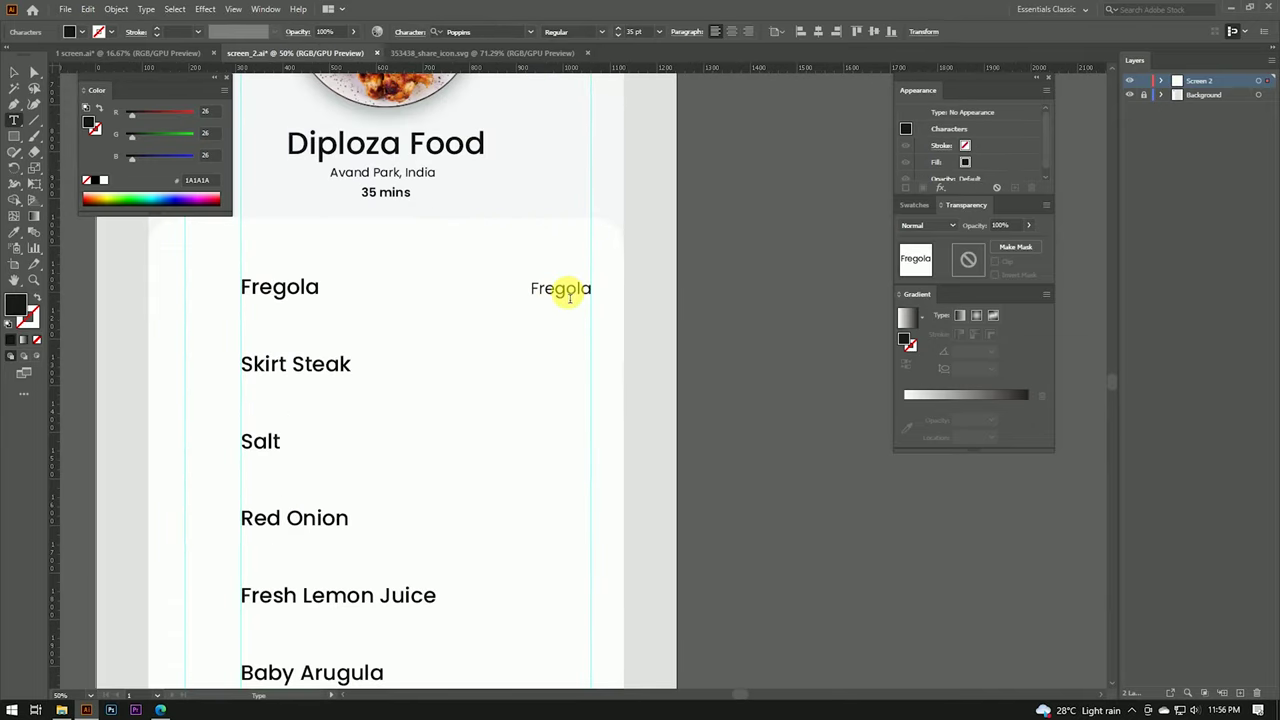
{"action": "double_click", "coordinate": [571, 292]}
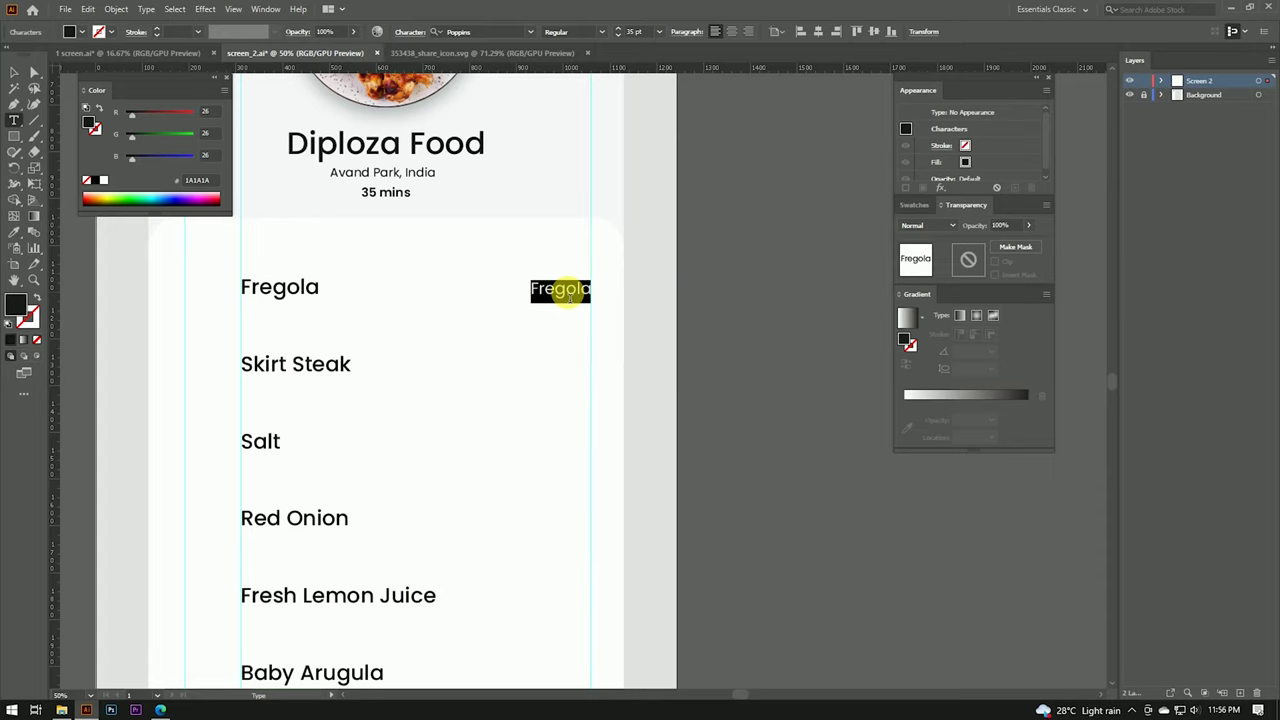
{"action": "type", "text": "1/4 Cup"}
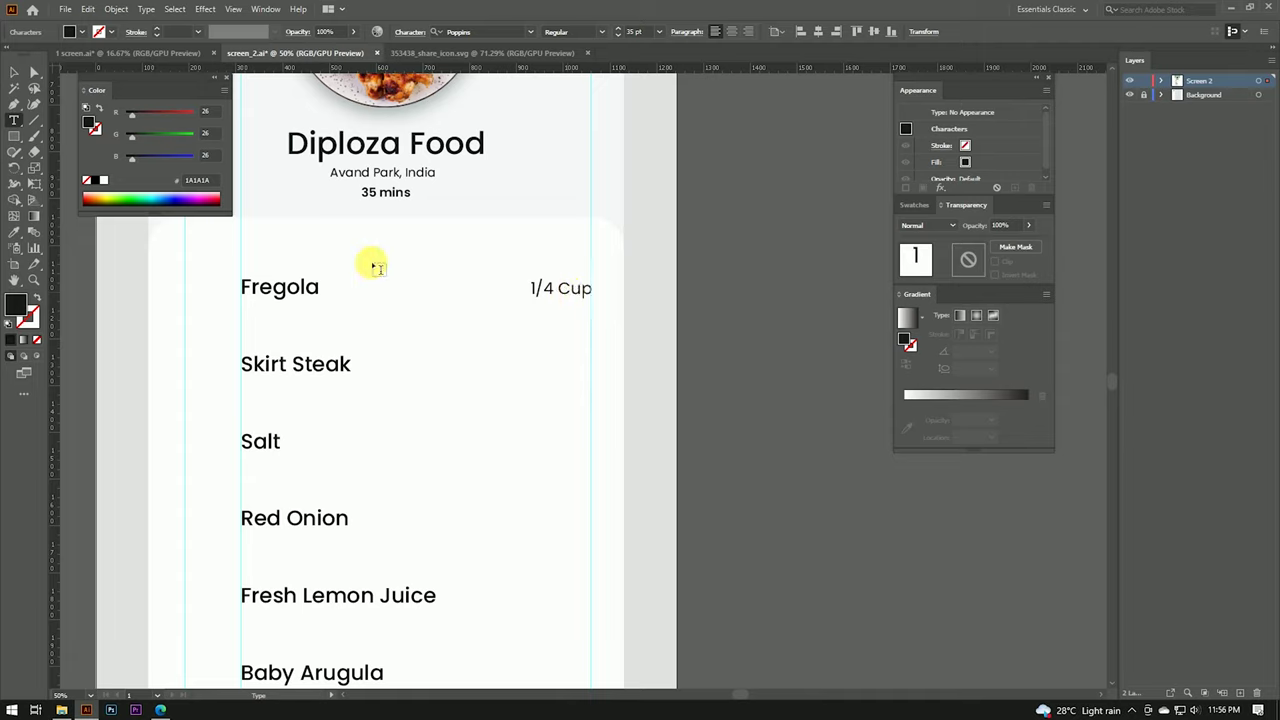
{"action": "left_click", "coordinate": [545, 288]}
{"action": "left_click_drag", "start_coordinate": [545, 288], "coordinate": [556, 293]}
{"action": "type", "text": "5"}
{"action": "left_click", "coordinate": [14, 72]}
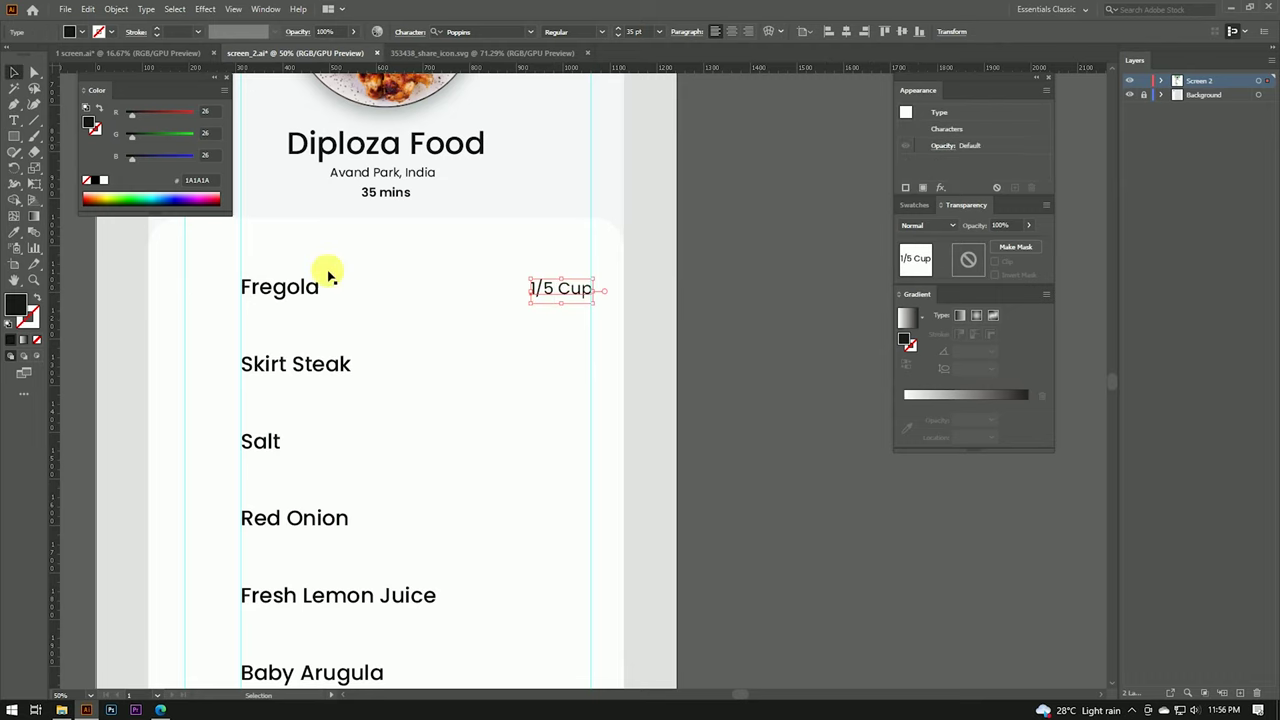
{"action": "scroll", "coordinate": [600, 295], "scroll_direction": "up", "scroll_amount": 5}
{"action": "left_click", "coordinate": [546, 288]}
{"action": "left_click_drag", "start_coordinate": [546, 288], "coordinate": [541, 292]}
{"action": "key", "text": "ctrl+0"}
{"action": "left_click", "coordinate": [694, 222]}
Step: Set the '1/5 Cup' quantity to 30 pt
{"action": "left_click", "coordinate": [557, 227]}
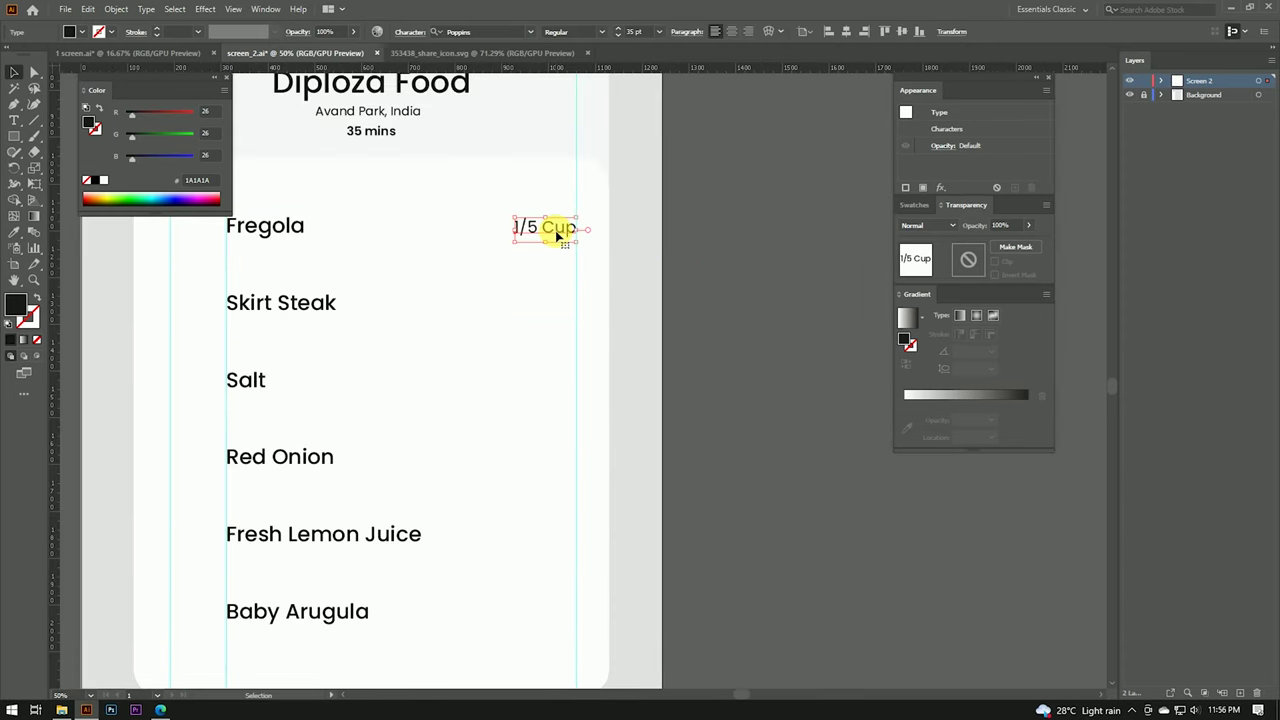
{"action": "left_click", "coordinate": [612, 33]}
{"action": "type", "text": "30"}
{"action": "key", "text": "Return"}
{"action": "scroll", "coordinate": [600, 220], "scroll_direction": "up", "scroll_amount": 2}
{"action": "scroll", "coordinate": [600, 220], "scroll_direction": "up", "scroll_amount": 1}
Step: Nudge 1/5 Cup against the guide and add horizontal guides at the Skirt Steak and Fregola rows
{"action": "left_click_drag", "start_coordinate": [492, 250], "coordinate": [508, 252]}
{"action": "scroll", "coordinate": [613, 191], "scroll_direction": "down", "scroll_amount": 3}
{"action": "left_click_drag", "start_coordinate": [465, 72], "coordinate": [519, 296]}
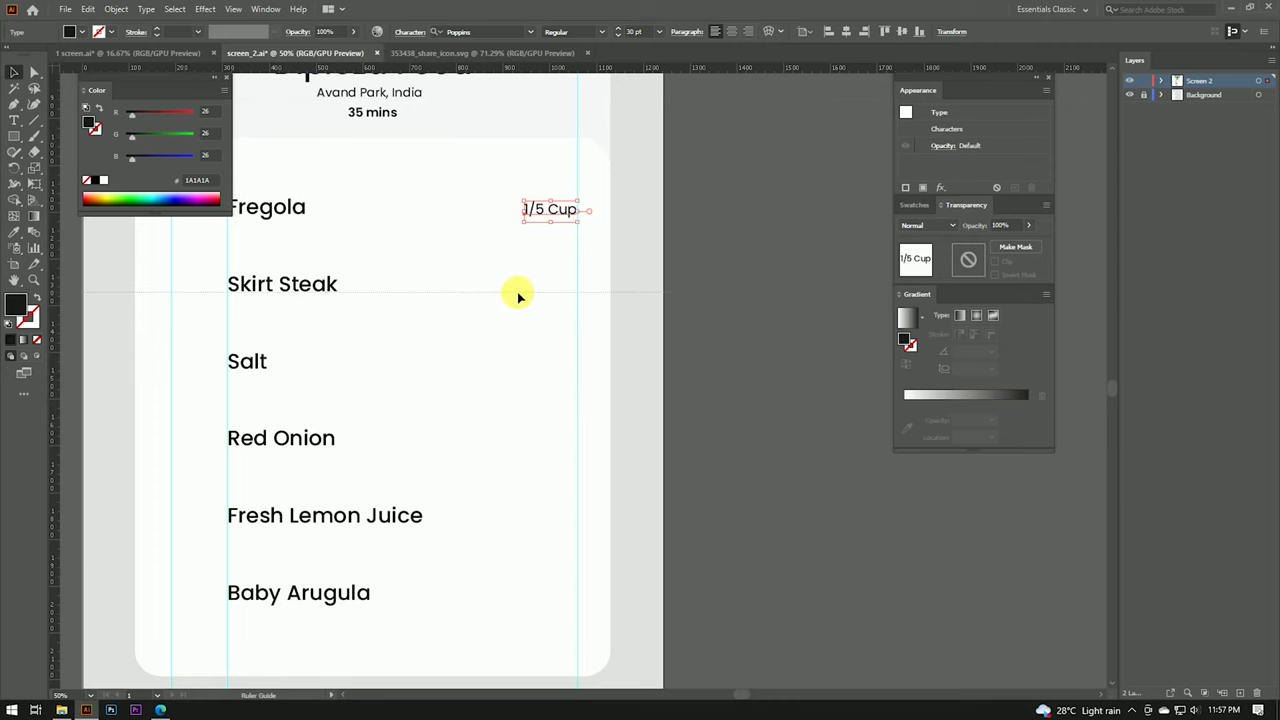
{"action": "scroll", "coordinate": [300, 286], "scroll_direction": "up", "scroll_amount": 5}
{"action": "mouse_move", "coordinate": [519, 296]}
{"action": "left_mouse_down"}
{"action": "mouse_move", "coordinate": [633, 302]}
{"action": "mouse_move", "coordinate": [640, 285]}
{"action": "left_mouse_up"}
{"action": "scroll", "coordinate": [434, 331], "scroll_direction": "down", "scroll_amount": 3}
{"action": "scroll", "coordinate": [457, 166], "scroll_direction": "down", "scroll_amount": 2}
{"action": "scroll", "coordinate": [474, 71], "scroll_direction": "up", "scroll_amount": 3}
{"action": "mouse_move", "coordinate": [410, 413]}
{"action": "left_mouse_down"}
{"action": "mouse_move", "coordinate": [314, 528]}
{"action": "mouse_move", "coordinate": [323, 512]}
{"action": "left_mouse_up"}
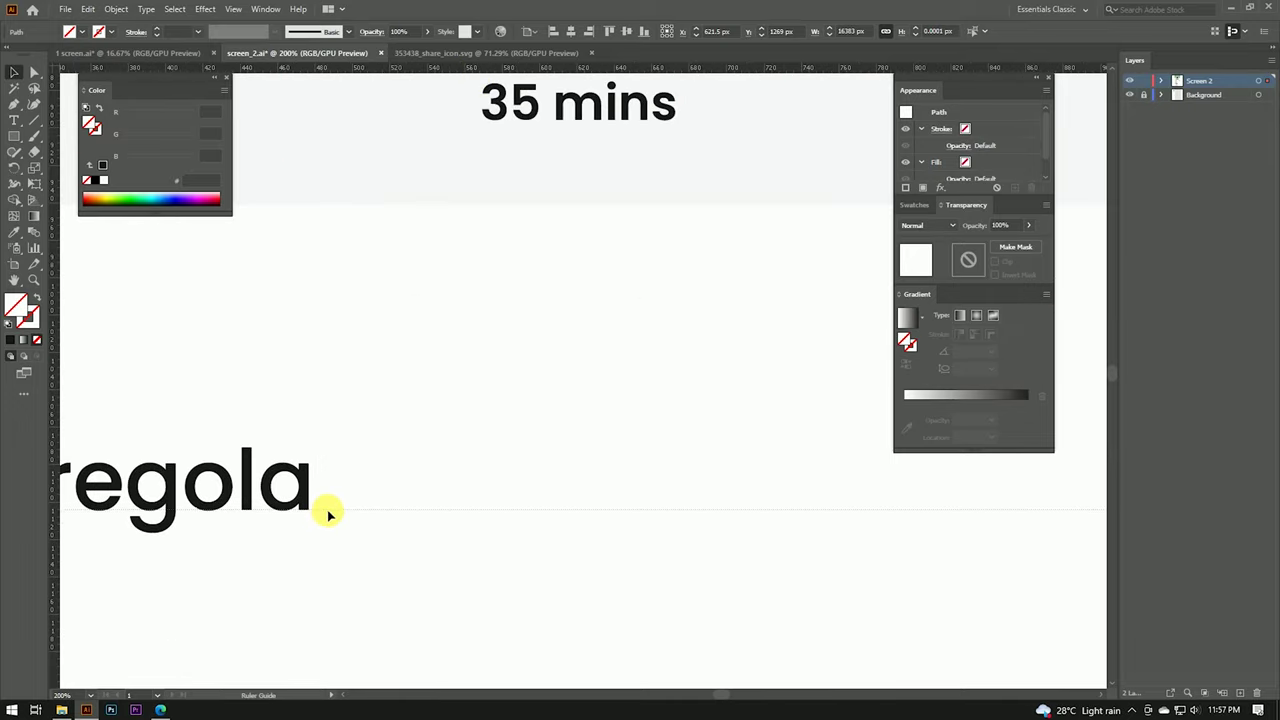
{"action": "scroll", "coordinate": [260, 429], "scroll_direction": "down", "scroll_amount": 3}
{"action": "scroll", "coordinate": [515, 402], "scroll_direction": "up", "scroll_amount": 3}
{"action": "scroll", "coordinate": [606, 251], "scroll_direction": "up", "scroll_amount": 1}
{"action": "scroll", "coordinate": [606, 283], "scroll_direction": "down", "scroll_amount": 1}
{"action": "scroll", "coordinate": [606, 251], "scroll_direction": "down", "scroll_amount": 2}
Step: Duplicate 1/5 Cup down every ingredient row and nudge each copy onto its baseline
{"action": "left_click_drag", "start_coordinate": [595, 258], "coordinate": [597, 356]}
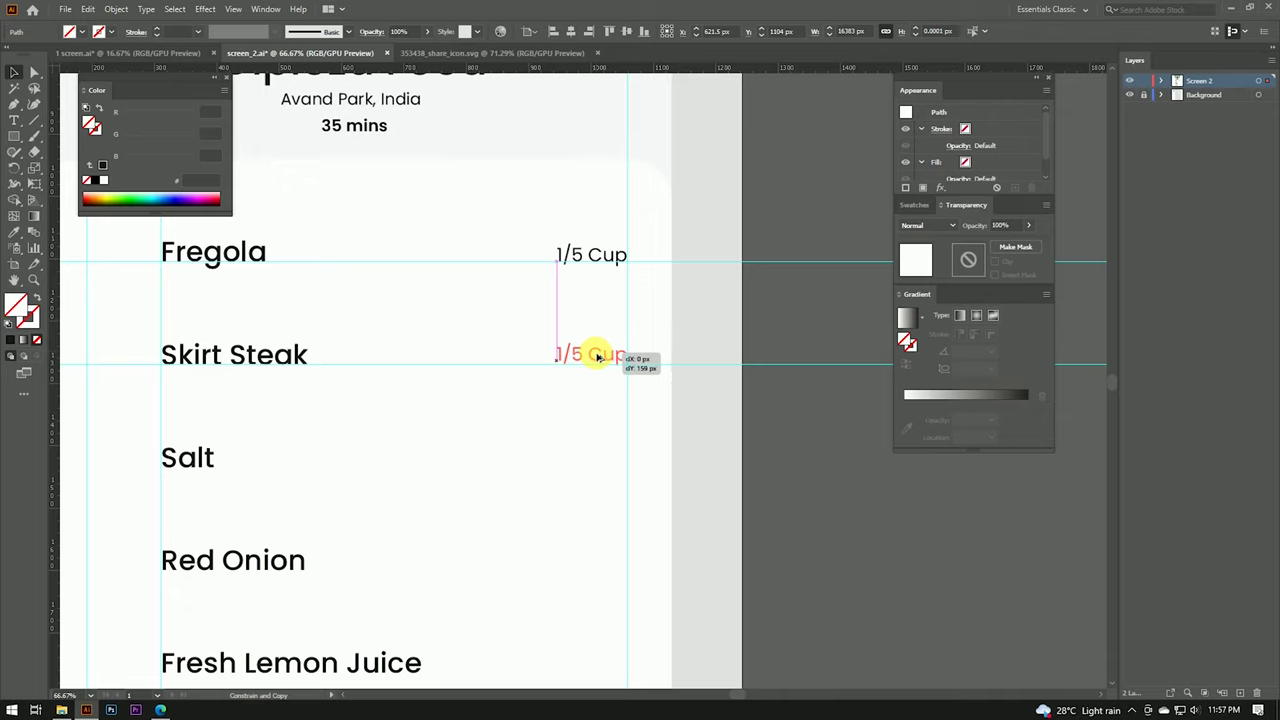
{"action": "left_click_drag", "start_coordinate": [597, 356], "coordinate": [595, 356]}
{"action": "scroll", "coordinate": [570, 252], "scroll_direction": "down", "scroll_amount": 1}
{"action": "key", "text": "ctrl+d"}
{"action": "key", "text": "ctrl+d"}
{"action": "key", "text": "ctrl+d"}
{"action": "key", "text": "ctrl+d"}
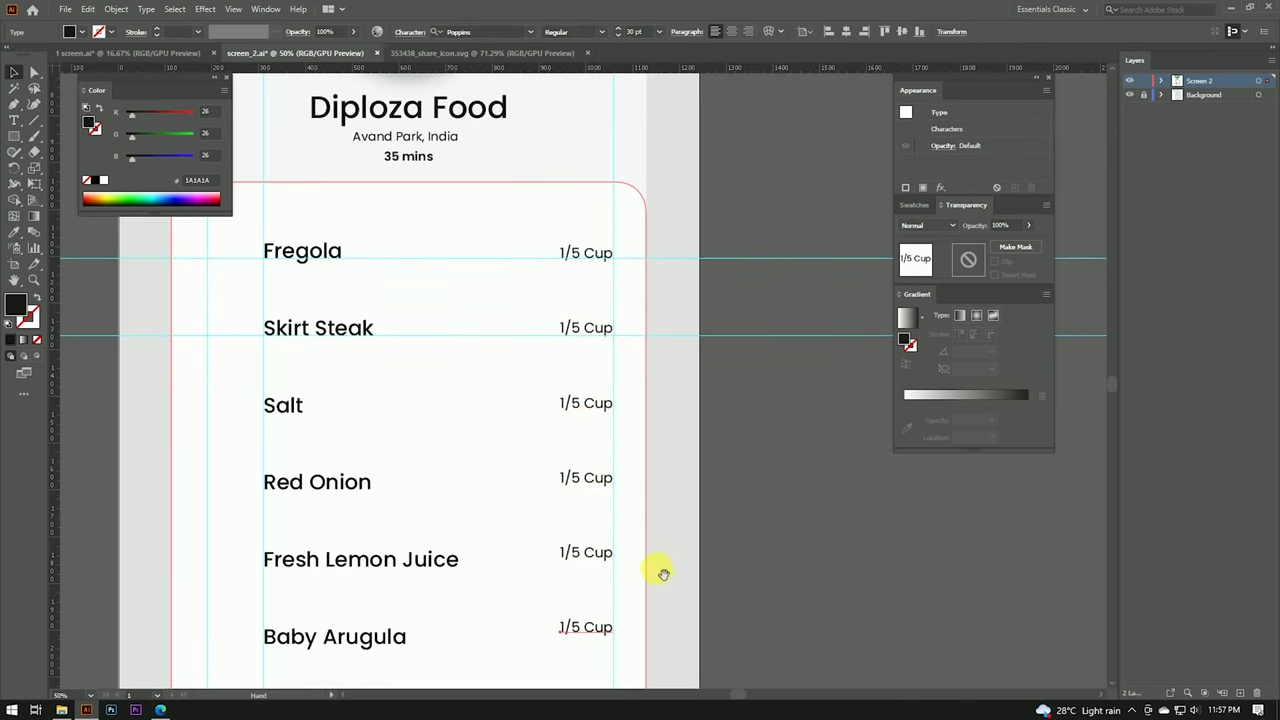
{"action": "scroll", "coordinate": [663, 574], "scroll_direction": "down", "scroll_amount": 3}
{"action": "left_click", "coordinate": [727, 450]}
{"action": "scroll", "coordinate": [557, 486], "scroll_direction": "up", "scroll_amount": 1}
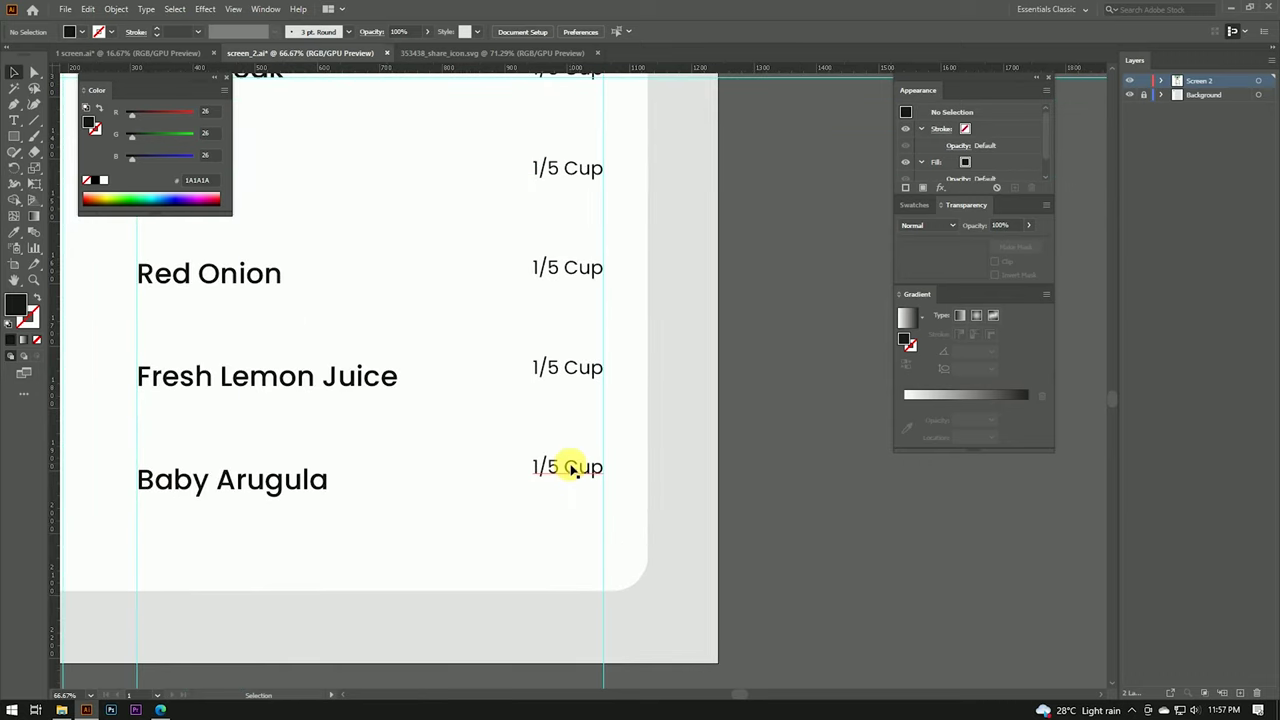
{"action": "left_click_drag", "start_coordinate": [571, 467], "coordinate": [571, 477]}
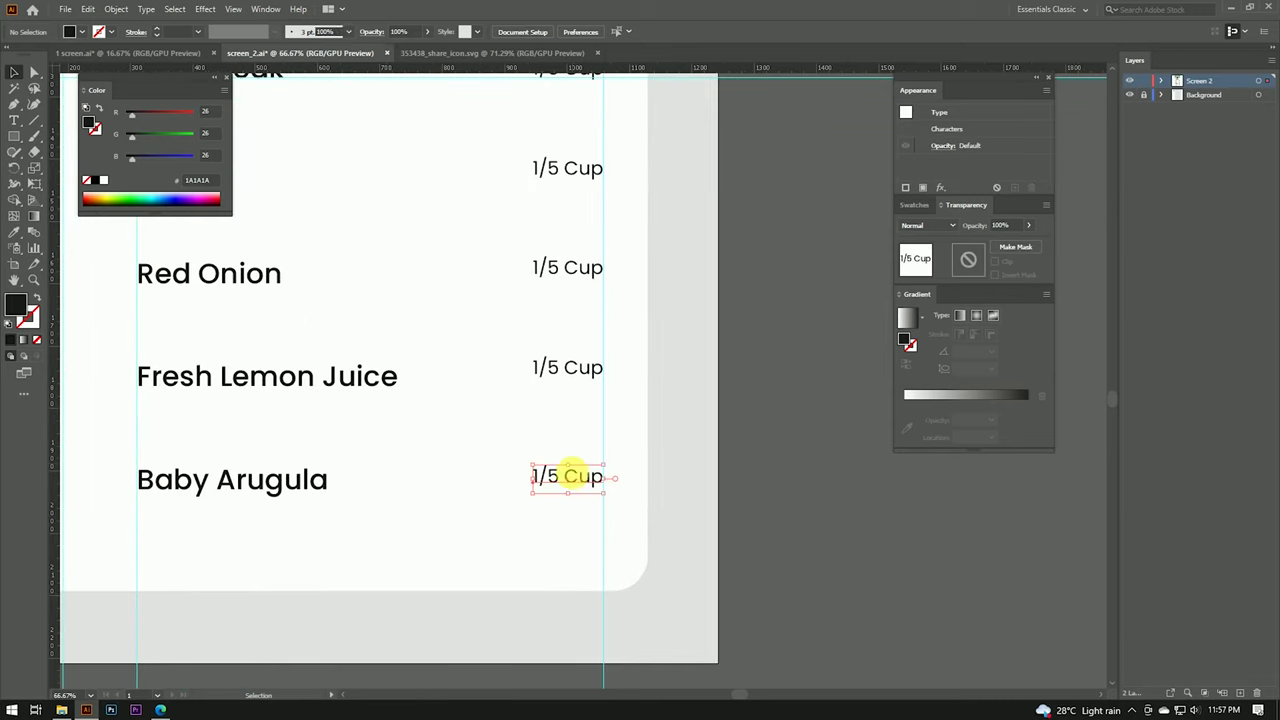
{"action": "left_click_drag", "start_coordinate": [567, 370], "coordinate": [567, 375]}
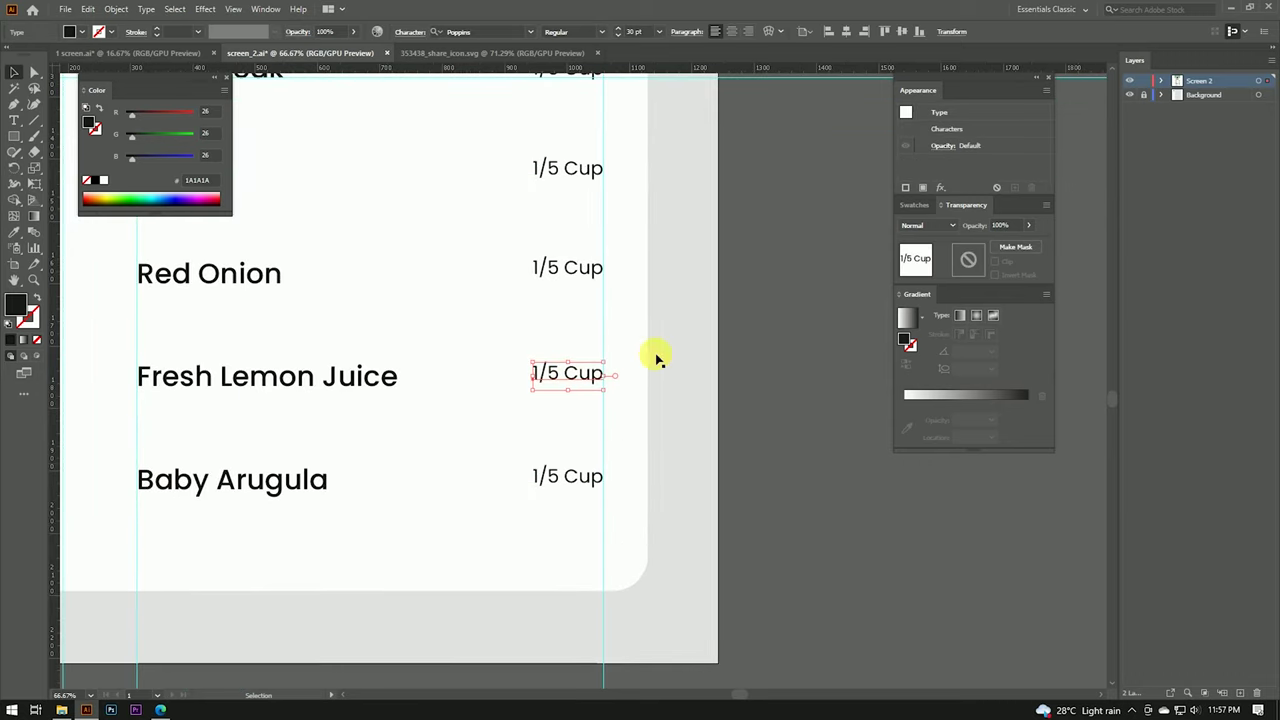
{"action": "left_click", "coordinate": [670, 370]}
Step: Delete the two temporary horizontal guides
{"action": "scroll", "coordinate": [689, 386], "scroll_direction": "down", "scroll_amount": 1}
{"action": "scroll", "coordinate": [692, 386], "scroll_direction": "up", "scroll_amount": 1}
{"action": "scroll", "coordinate": [730, 360], "scroll_direction": "up", "scroll_amount": 1}
{"action": "scroll", "coordinate": [706, 163], "scroll_direction": "right", "scroll_amount": 1}
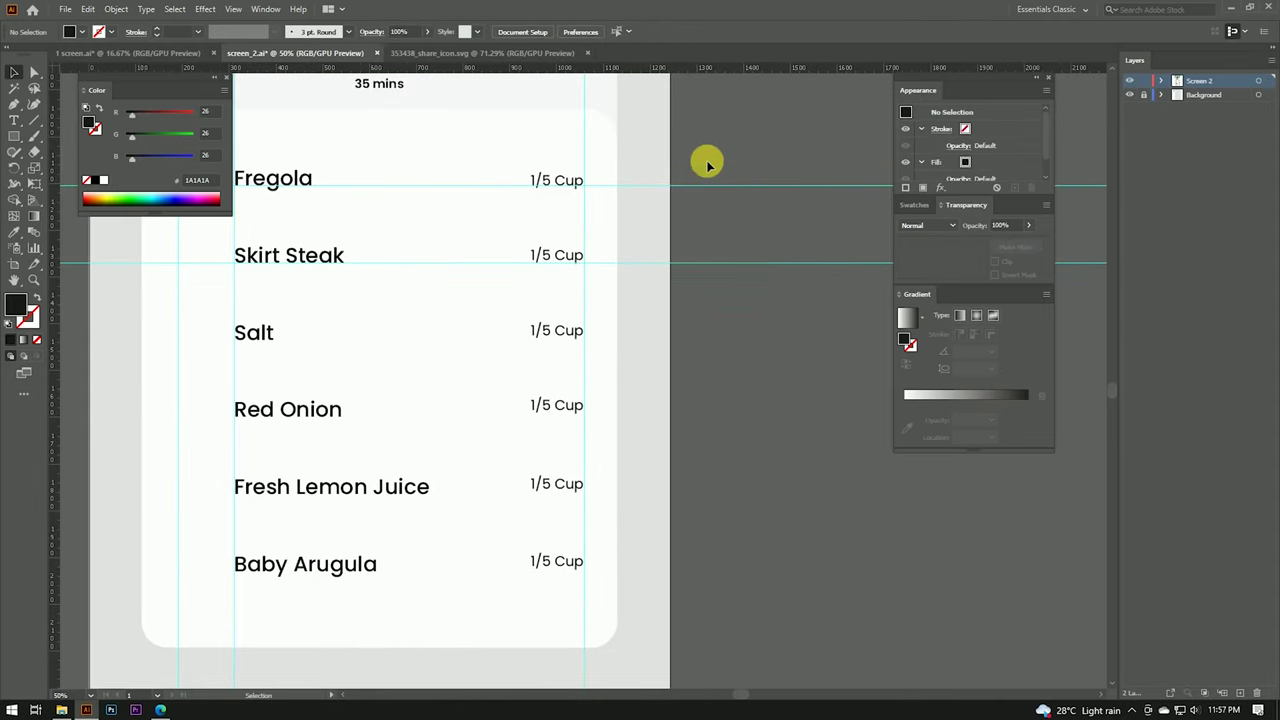
{"action": "left_click_drag", "start_coordinate": [706, 163], "coordinate": [740, 320]}
{"action": "key", "text": "Delete"}
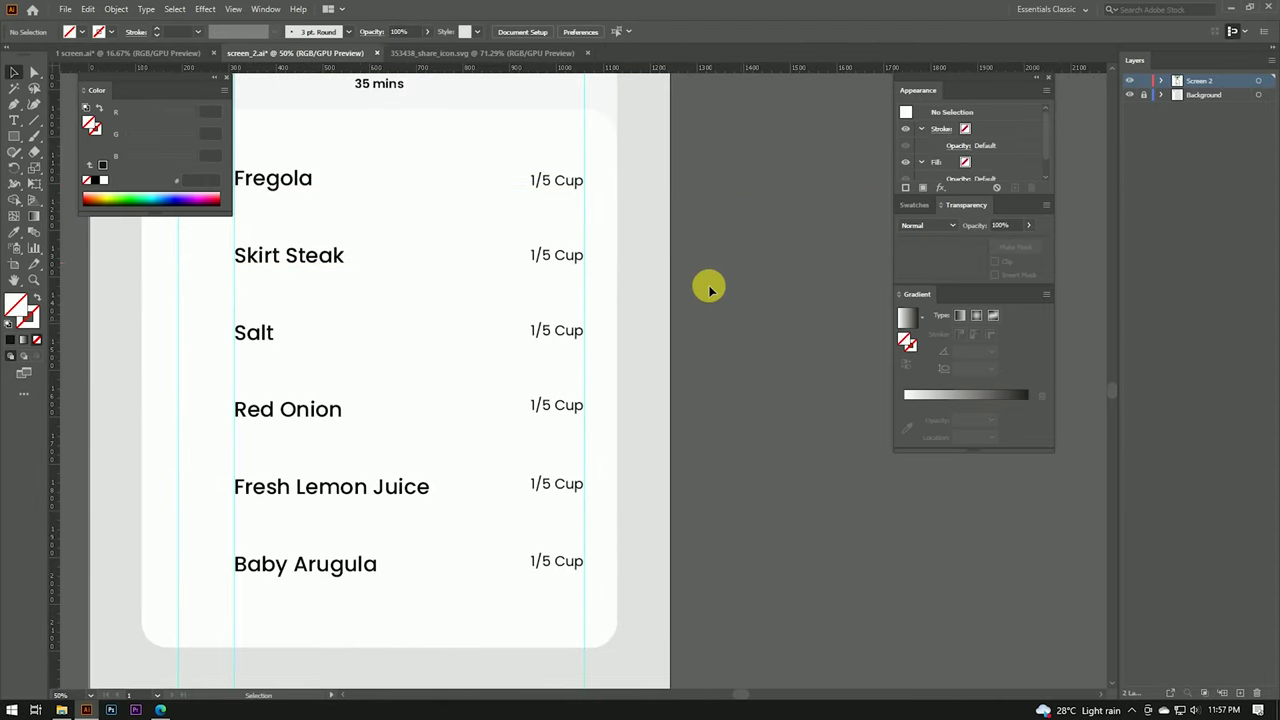
{"action": "scroll", "coordinate": [715, 288], "scroll_direction": "down", "scroll_amount": 1}
Step: Change the Skirt Steak quantity to 1 Pound
{"action": "key", "text": "v"}
{"action": "left_click", "coordinate": [631, 245]}
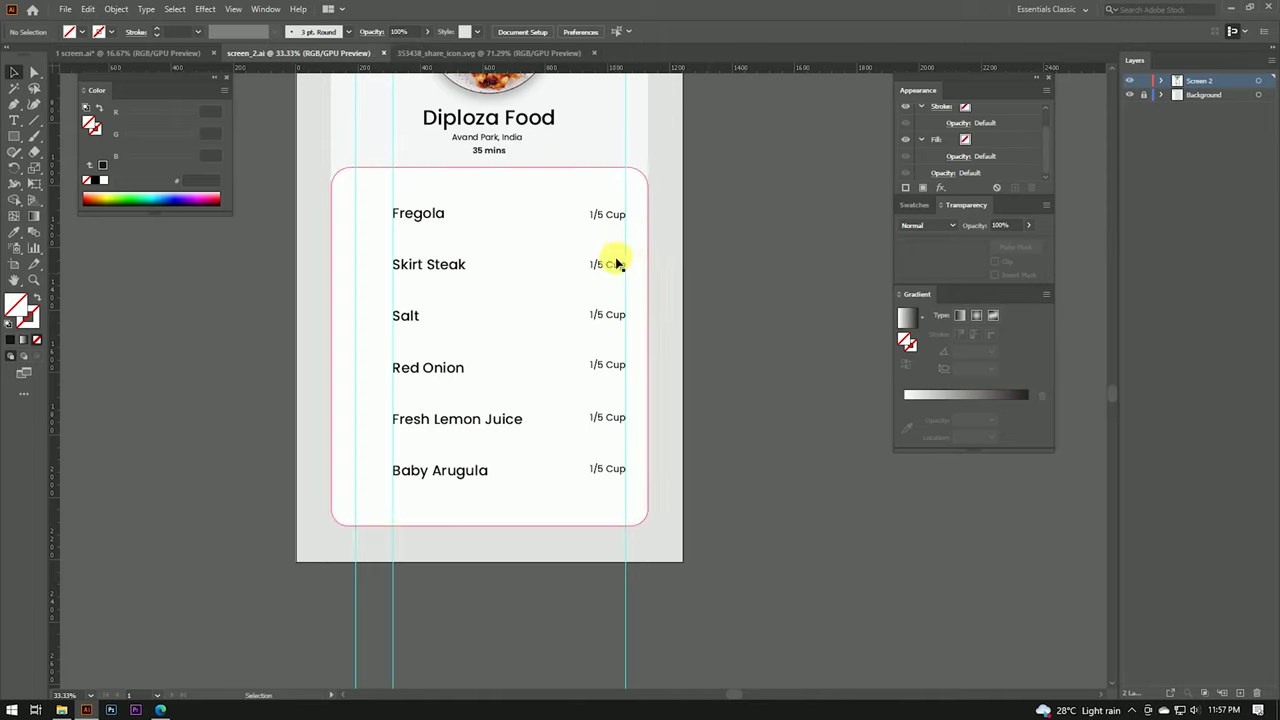
{"action": "double_click", "coordinate": [614, 263]}
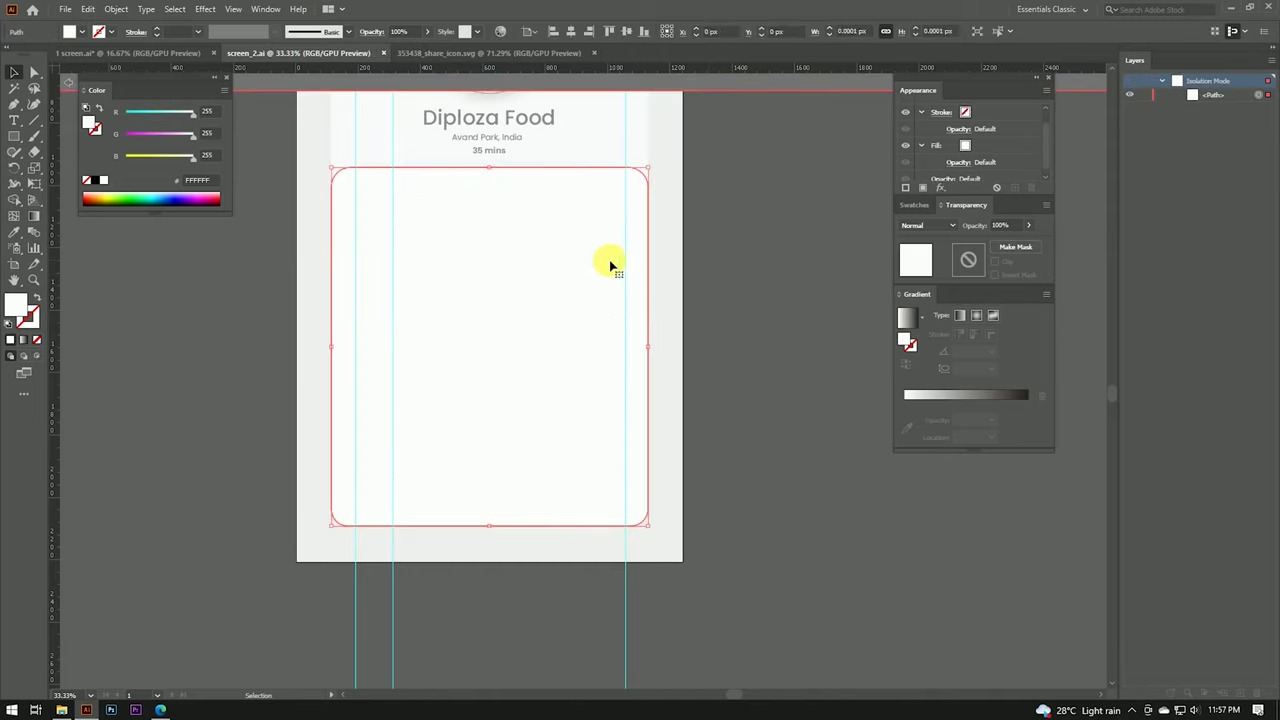
{"action": "double_click", "coordinate": [721, 251]}
{"action": "left_click", "coordinate": [600, 265]}
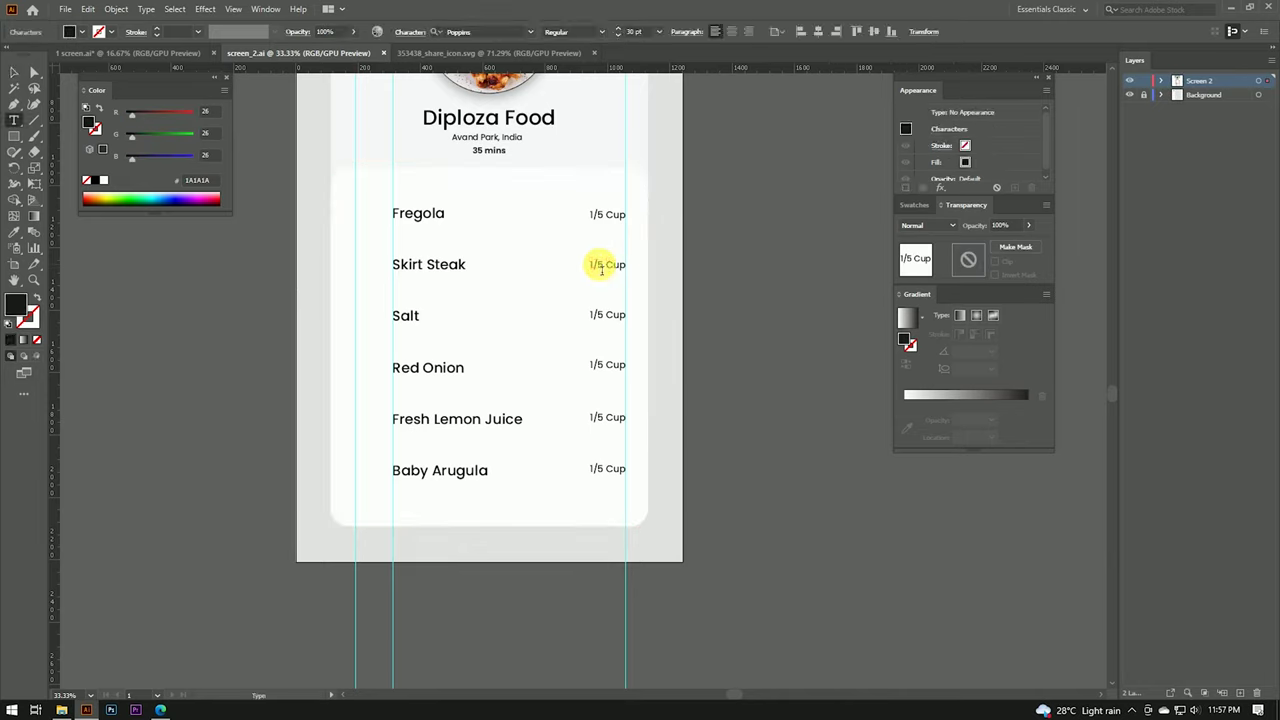
{"action": "double_click", "coordinate": [600, 267]}
{"action": "type", "text": "1 Pound"}
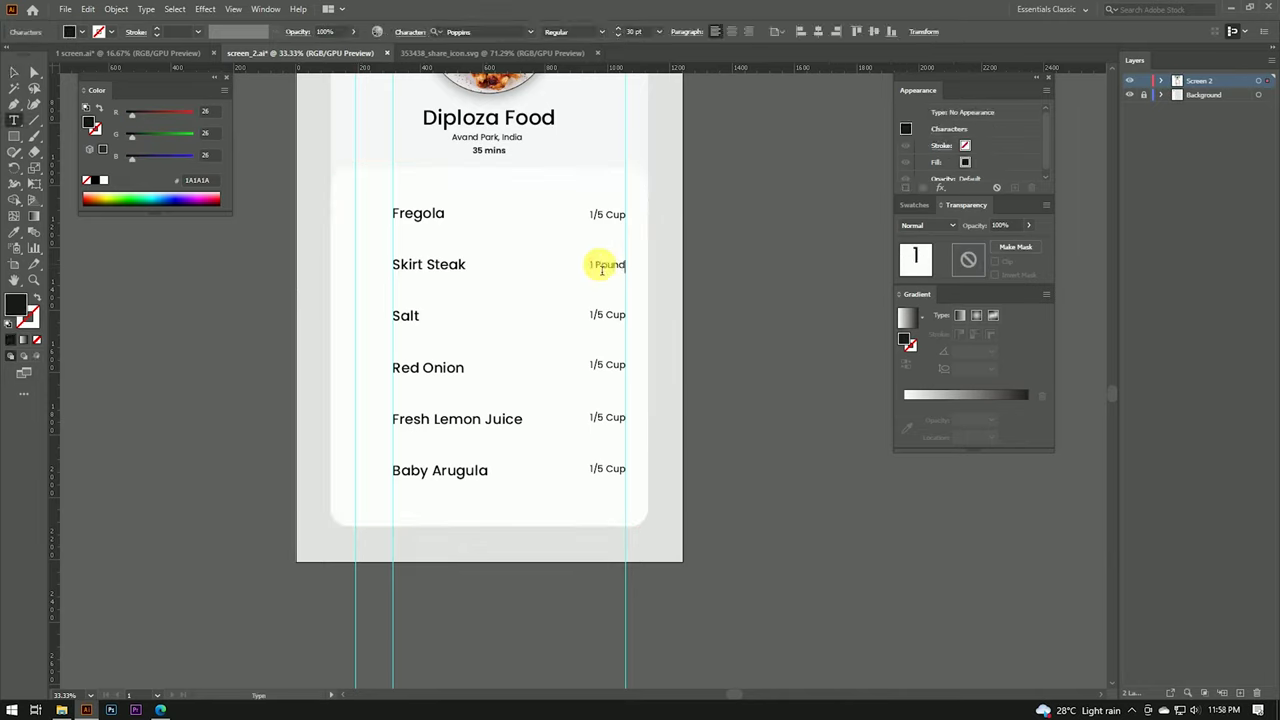
{"action": "left_click", "coordinate": [15, 73]}
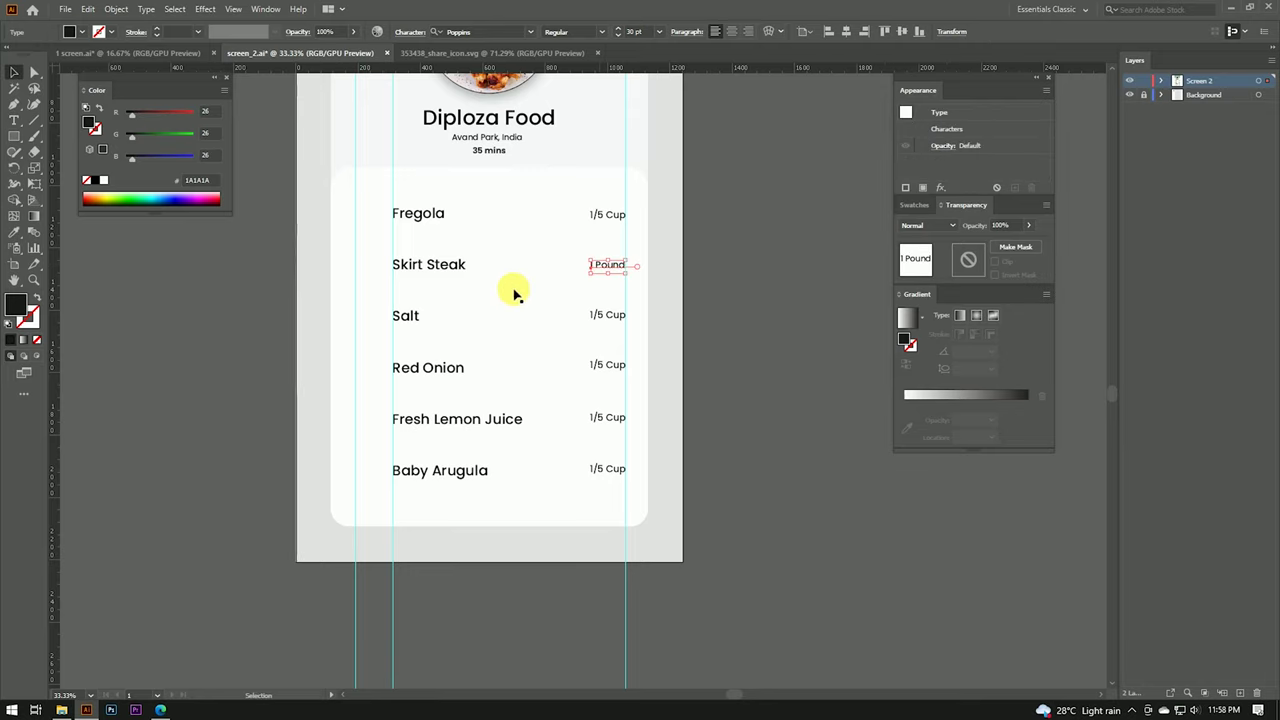
Step: Change the Salt quantity to 1 Tablespoon and move it onto the right guide
{"action": "double_click", "coordinate": [605, 316]}
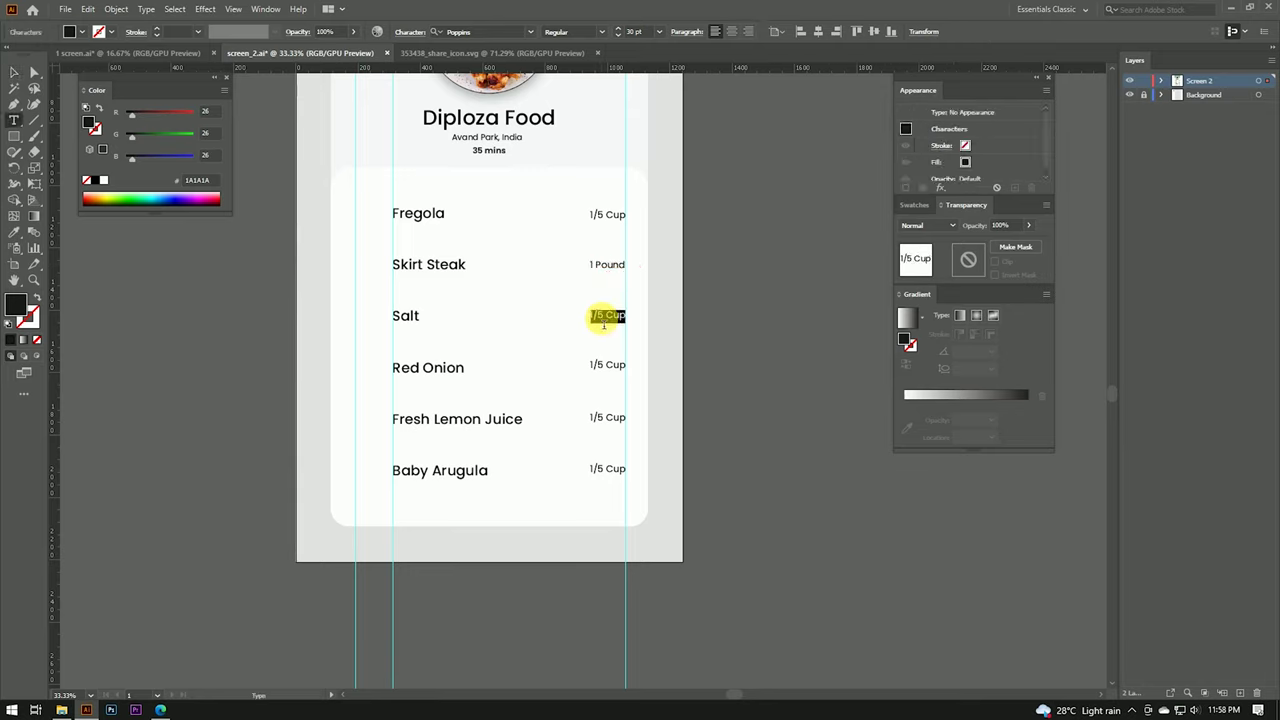
{"action": "type", "text": "1 T"}
{"action": "type", "text": "ablespoo"}
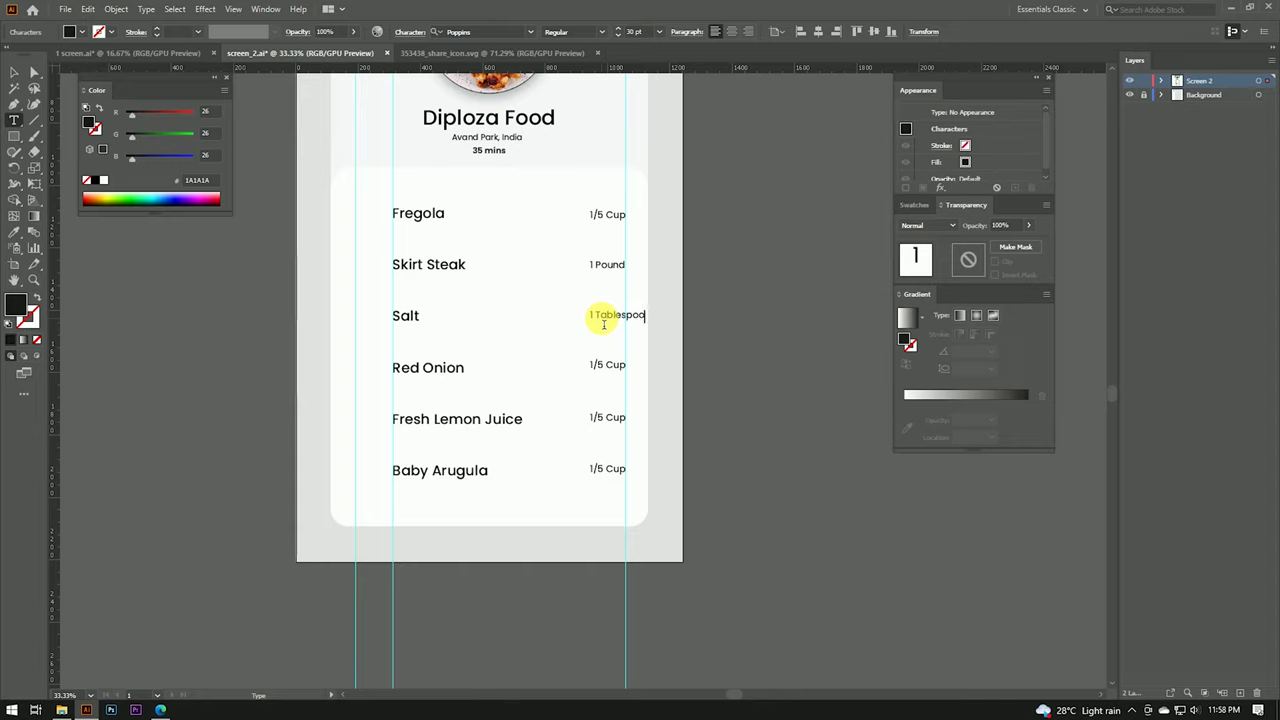
{"action": "left_click", "coordinate": [14, 72]}
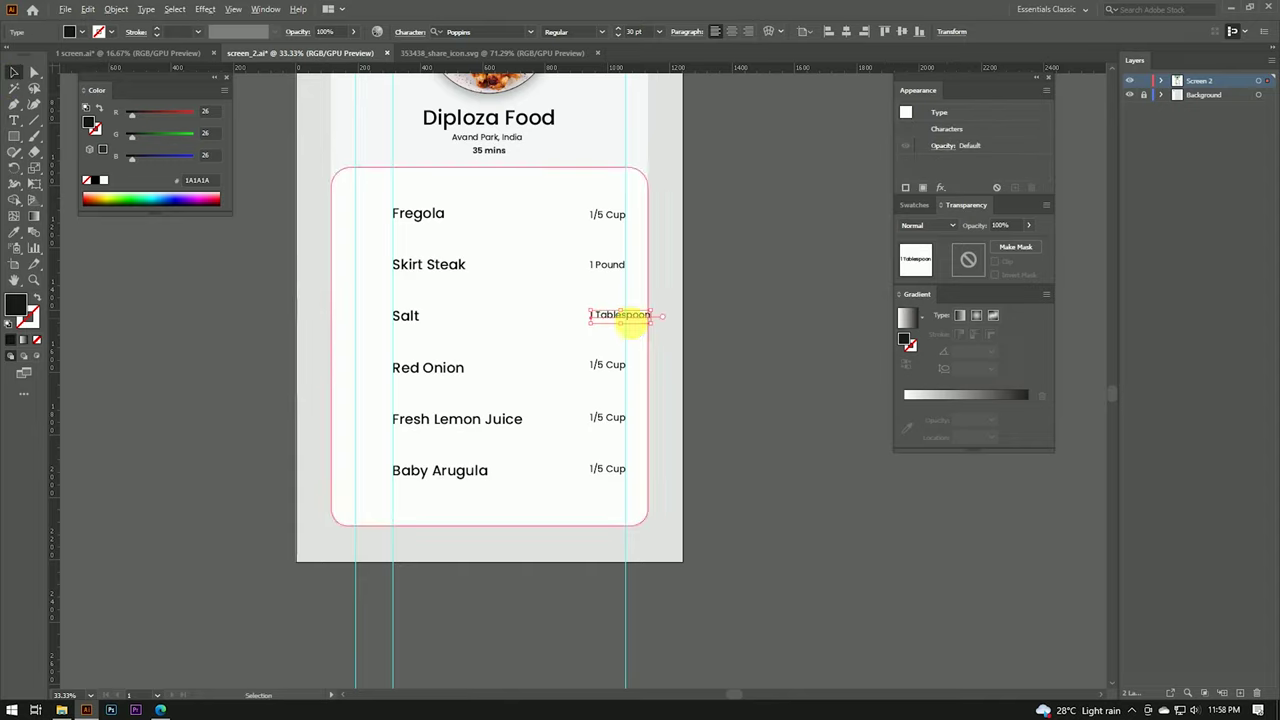
{"action": "scroll", "coordinate": [636, 312], "scroll_direction": "up", "scroll_amount": 2, "text": "alt"}
{"action": "left_click_drag", "start_coordinate": [638, 308], "coordinate": [590, 308]}
Step: Retype the Red Onion quantity as 2 Small
{"action": "left_click", "coordinate": [590, 420]}
{"action": "double_click", "coordinate": [590, 420]}
{"action": "key", "text": "ctrl+a"}
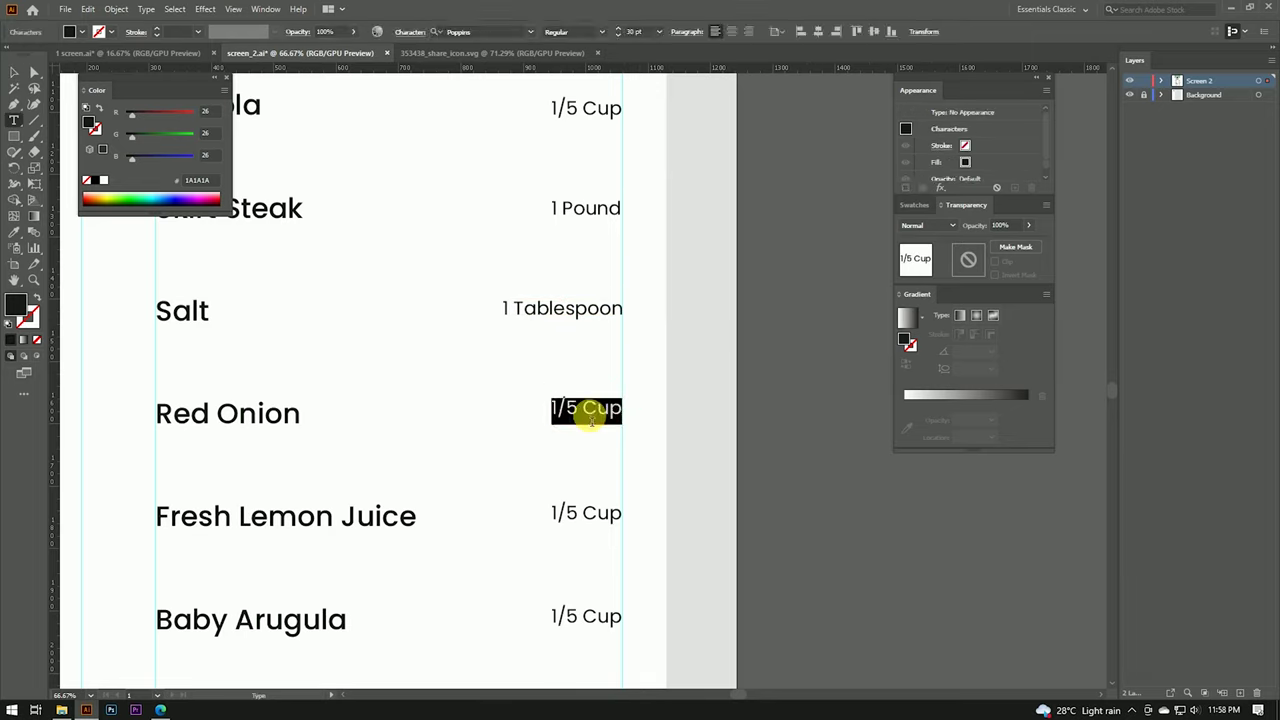
{"action": "type", "text": "1/"}
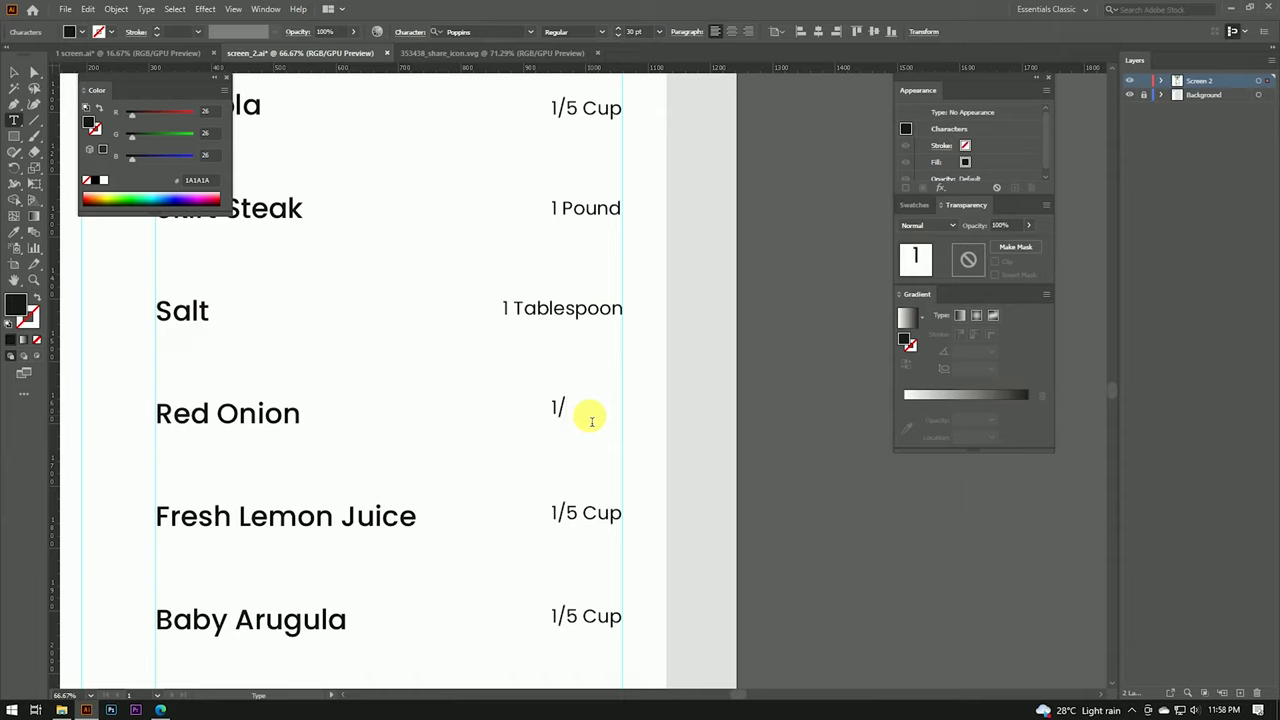
{"action": "key", "text": "BackSpace"}
{"action": "key", "text": "BackSpace"}
{"action": "type", "text": "2 Small"}
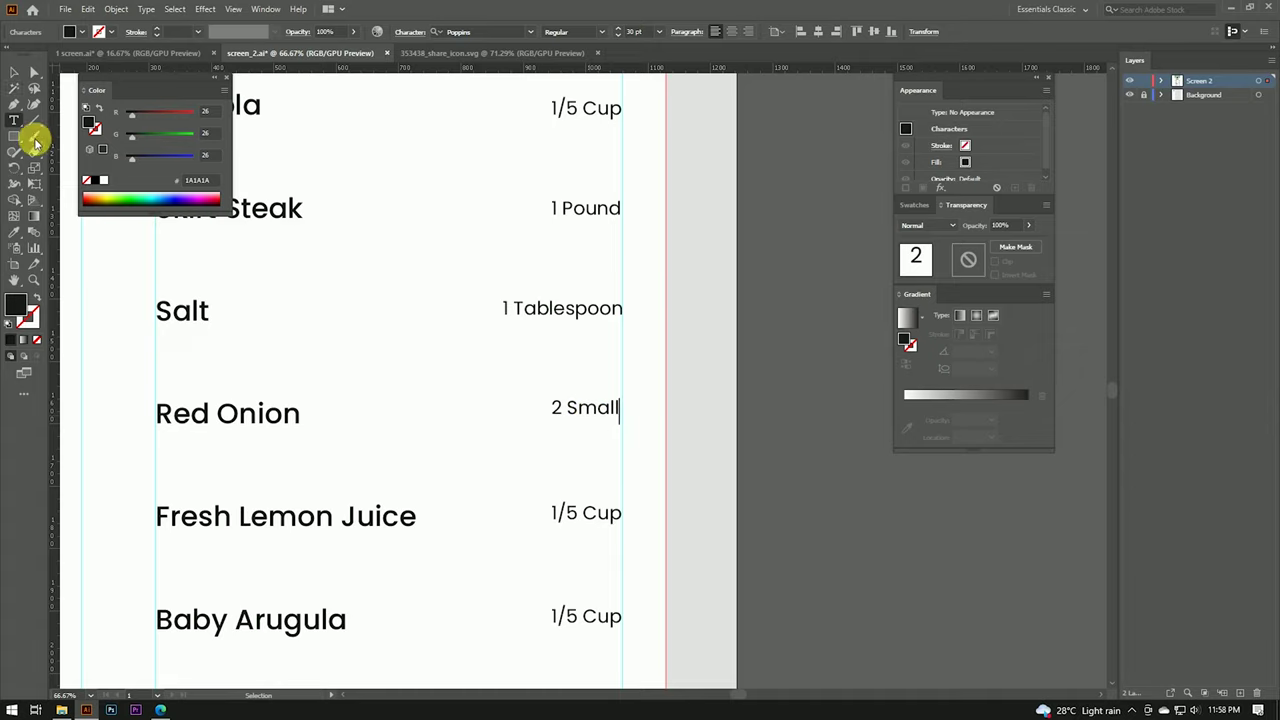
{"action": "left_click", "coordinate": [15, 73]}
Step: Turn off Snap to Pixel and align 2 Small's right edge with the right guide
{"action": "scroll", "coordinate": [549, 391], "scroll_direction": "up", "scroll_amount": 5}
{"action": "mouse_move", "coordinate": [829, 474]}
{"action": "left_mouse_down"}
{"action": "mouse_move", "coordinate": [586, 420]}
{"action": "mouse_move", "coordinate": [617, 417]}
{"action": "left_mouse_up"}
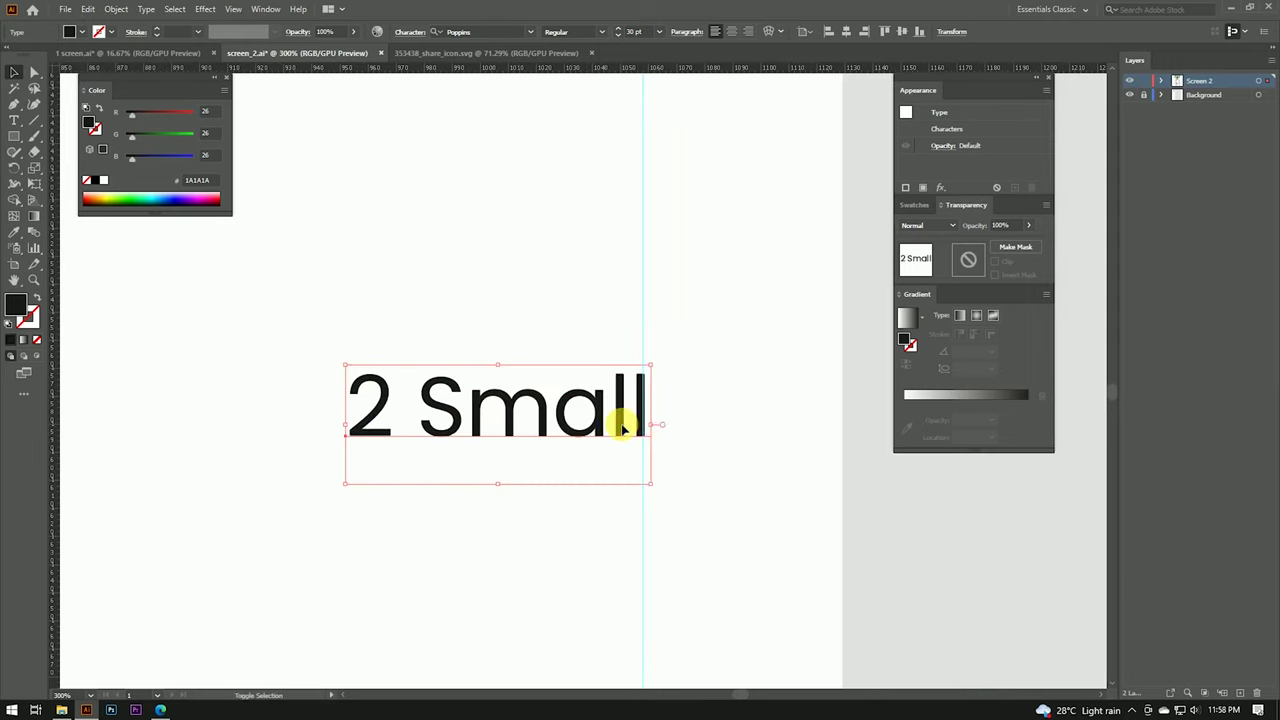
{"action": "scroll", "coordinate": [646, 423], "scroll_direction": "up", "scroll_amount": 5}
{"action": "scroll", "coordinate": [600, 432], "scroll_direction": "up", "scroll_amount": 4}
{"action": "left_click_drag", "start_coordinate": [551, 434], "coordinate": [522, 433]}
{"action": "left_click", "coordinate": [233, 9]}
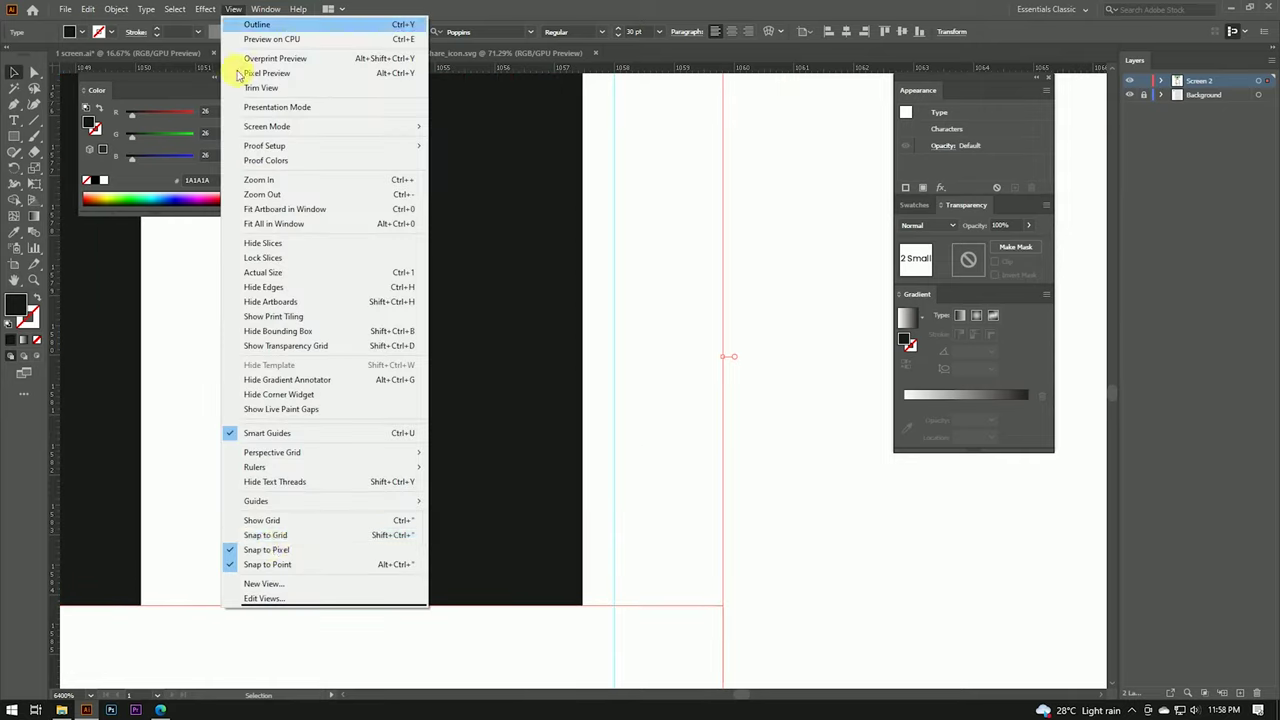
{"action": "left_click", "coordinate": [300, 549]}
{"action": "left_click_drag", "start_coordinate": [455, 510], "coordinate": [540, 481]}
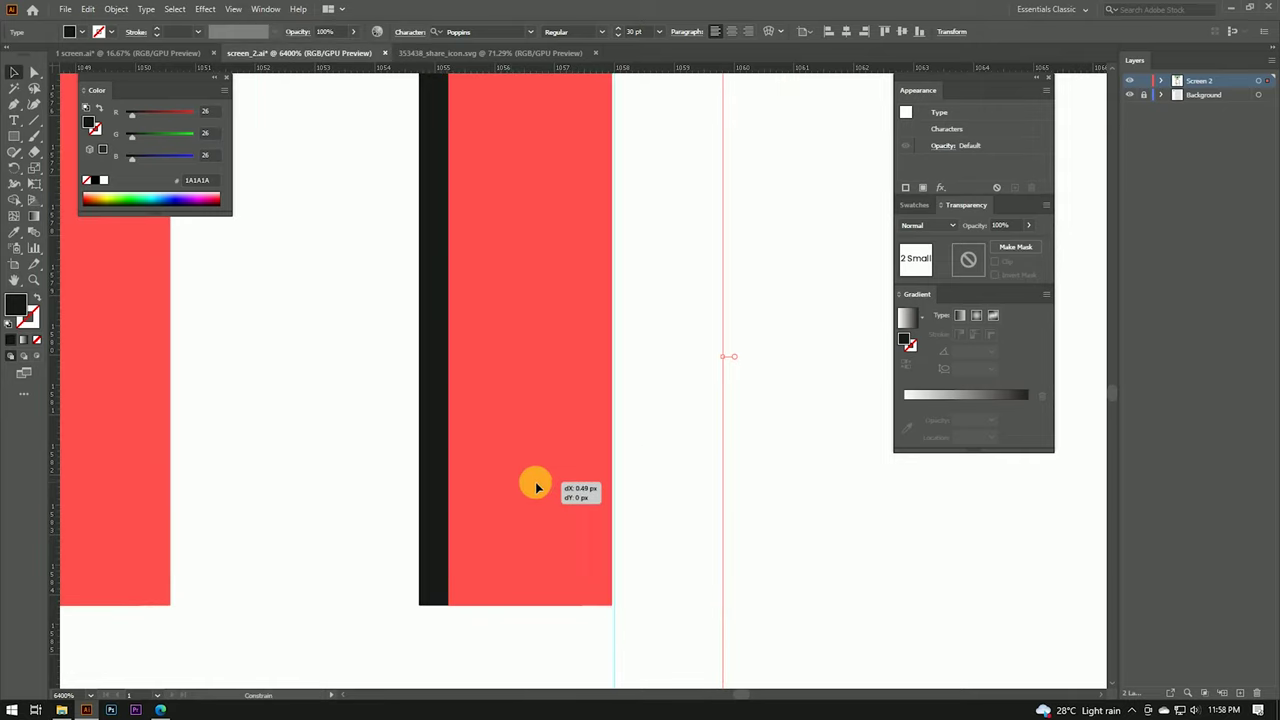
Step: Align the right edges of 1 Tablespoon and 1 Pound with the guide
{"action": "scroll", "coordinate": [586, 352], "scroll_direction": "down", "scroll_amount": 10}
{"action": "scroll", "coordinate": [586, 352], "scroll_direction": "down", "scroll_amount": 2}
{"action": "scroll", "coordinate": [623, 391], "scroll_direction": "up", "scroll_amount": 5}
{"action": "scroll", "coordinate": [591, 223], "scroll_direction": "up", "scroll_amount": 3}
{"action": "left_click_drag", "start_coordinate": [490, 400], "coordinate": [464, 396]}
{"action": "scroll", "coordinate": [464, 396], "scroll_direction": "down", "scroll_amount": 3}
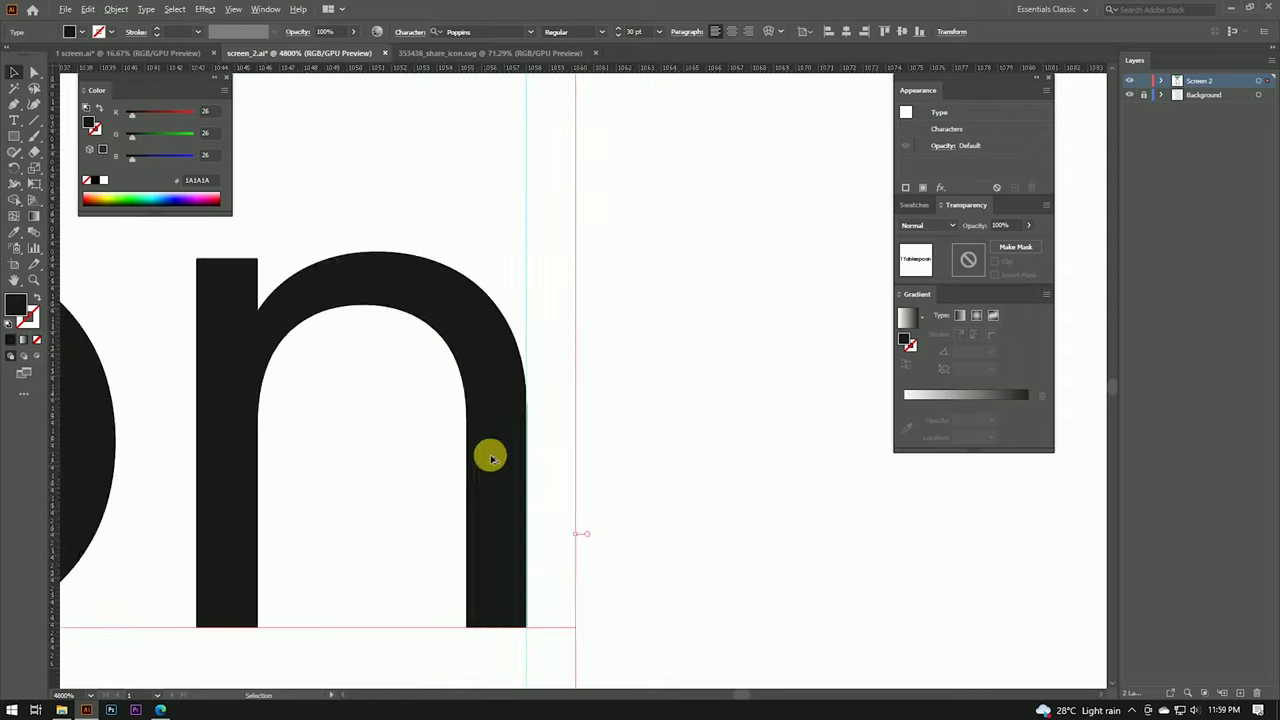
{"action": "scroll", "coordinate": [489, 451], "scroll_direction": "down", "scroll_amount": 4}
{"action": "scroll", "coordinate": [503, 414], "scroll_direction": "down", "scroll_amount": 4}
{"action": "scroll", "coordinate": [495, 290], "scroll_direction": "up", "scroll_amount": 5}
{"action": "left_click_drag", "start_coordinate": [497, 263], "coordinate": [572, 295]}
Step: Align the remaining 1/5 Cup quantity's right edge with the guide
{"action": "scroll", "coordinate": [557, 494], "scroll_direction": "down", "scroll_amount": 4}
{"action": "scroll", "coordinate": [574, 123], "scroll_direction": "down", "scroll_amount": 2}
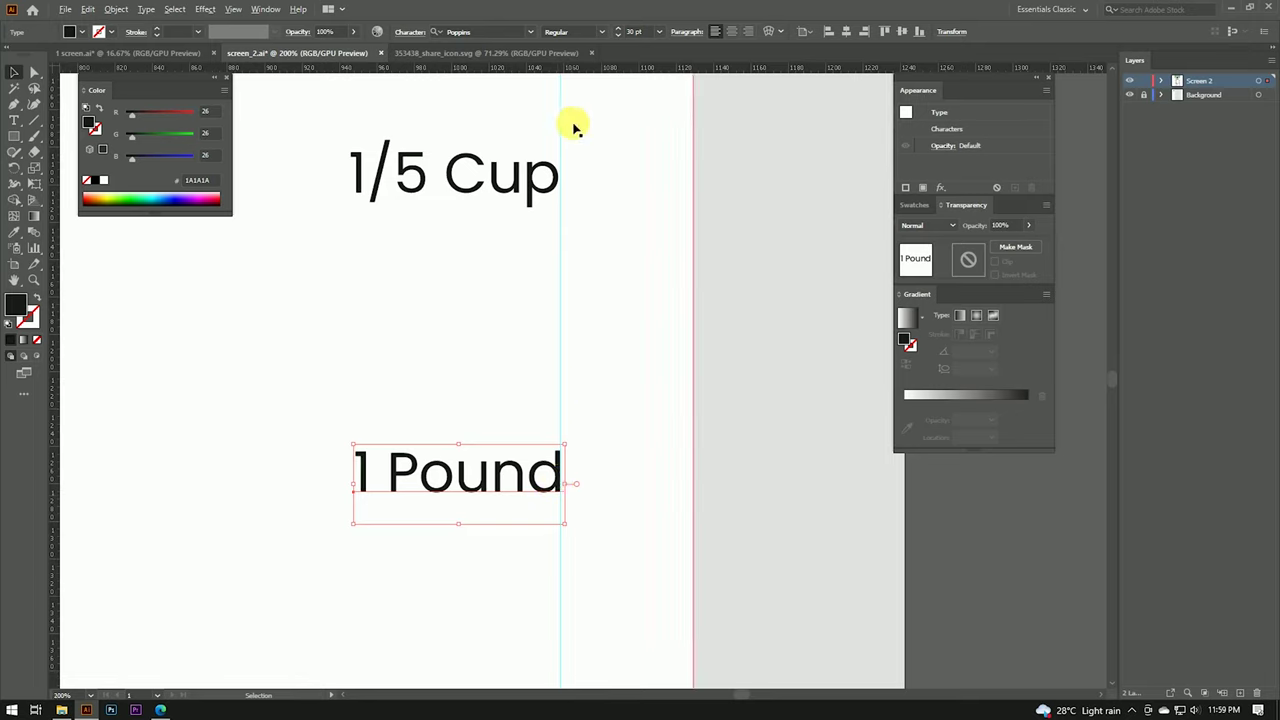
{"action": "scroll", "coordinate": [491, 351], "scroll_direction": "up", "scroll_amount": 5}
{"action": "left_click_drag", "start_coordinate": [550, 372], "coordinate": [571, 371]}
{"action": "scroll", "coordinate": [586, 271], "scroll_direction": "down", "scroll_amount": 5}
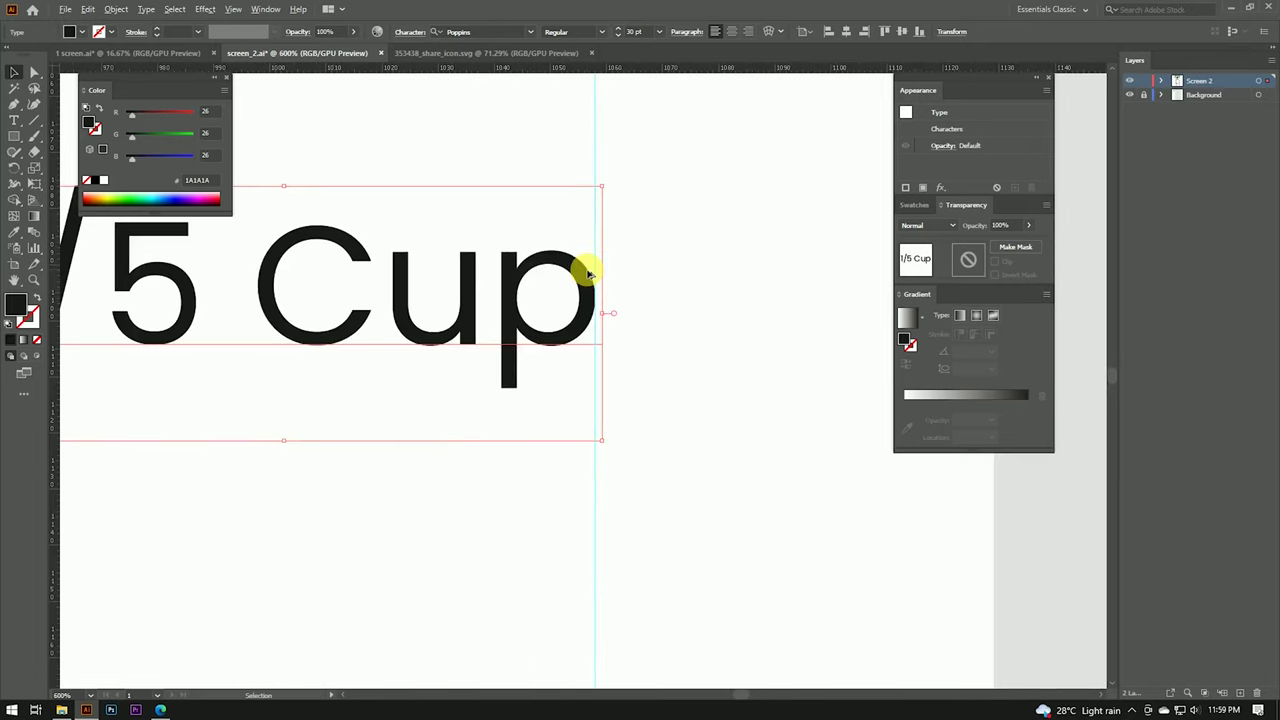
{"action": "scroll", "coordinate": [714, 394], "scroll_direction": "down", "scroll_amount": 5}
{"action": "left_click", "coordinate": [664, 459]}
{"action": "scroll", "coordinate": [551, 369], "scroll_direction": "up", "scroll_amount": 1}
{"action": "double_click", "coordinate": [553, 368]}
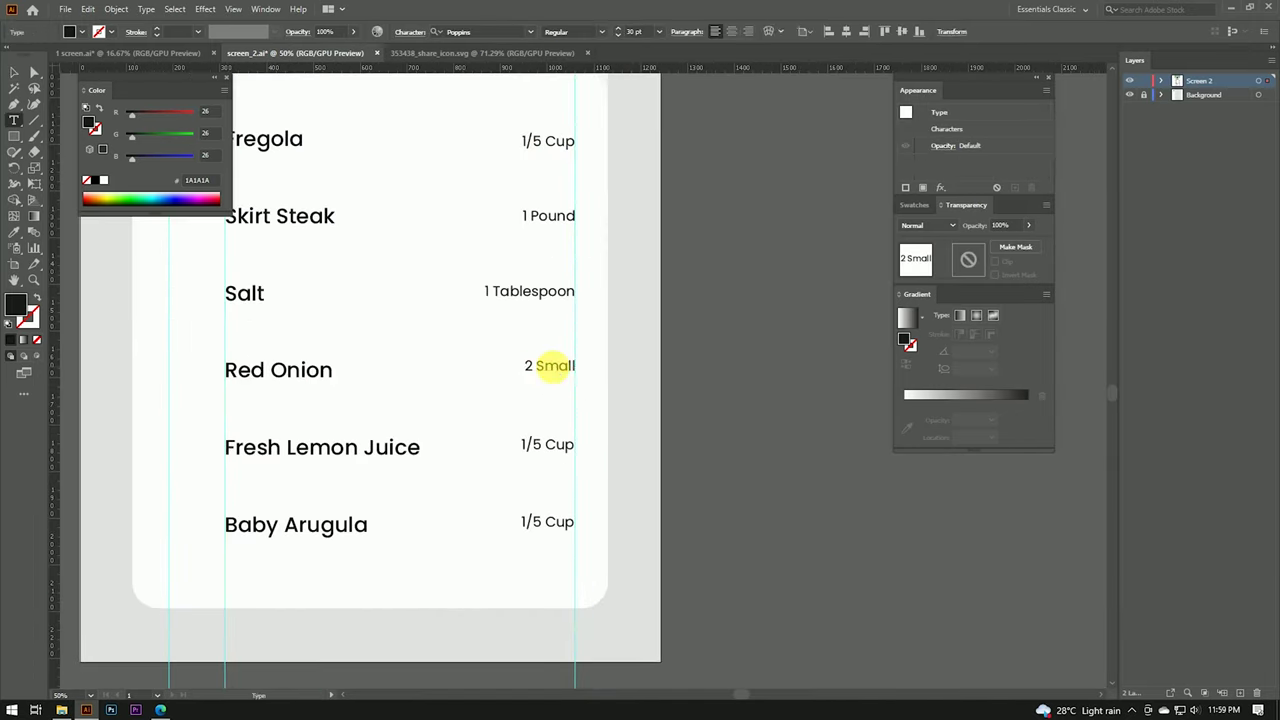
Step: Retype the Red Onion quantity as 2 Small
{"action": "triple_click", "coordinate": [553, 368]}
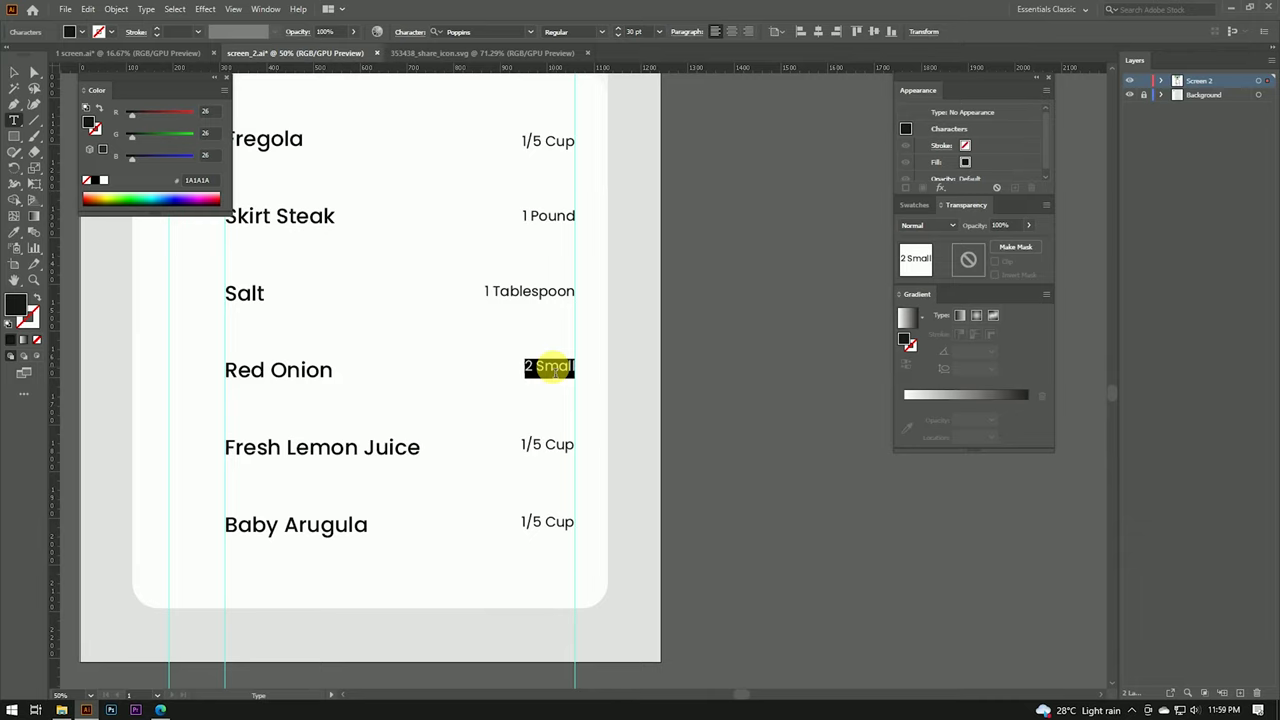
{"action": "type", "text": "2"}
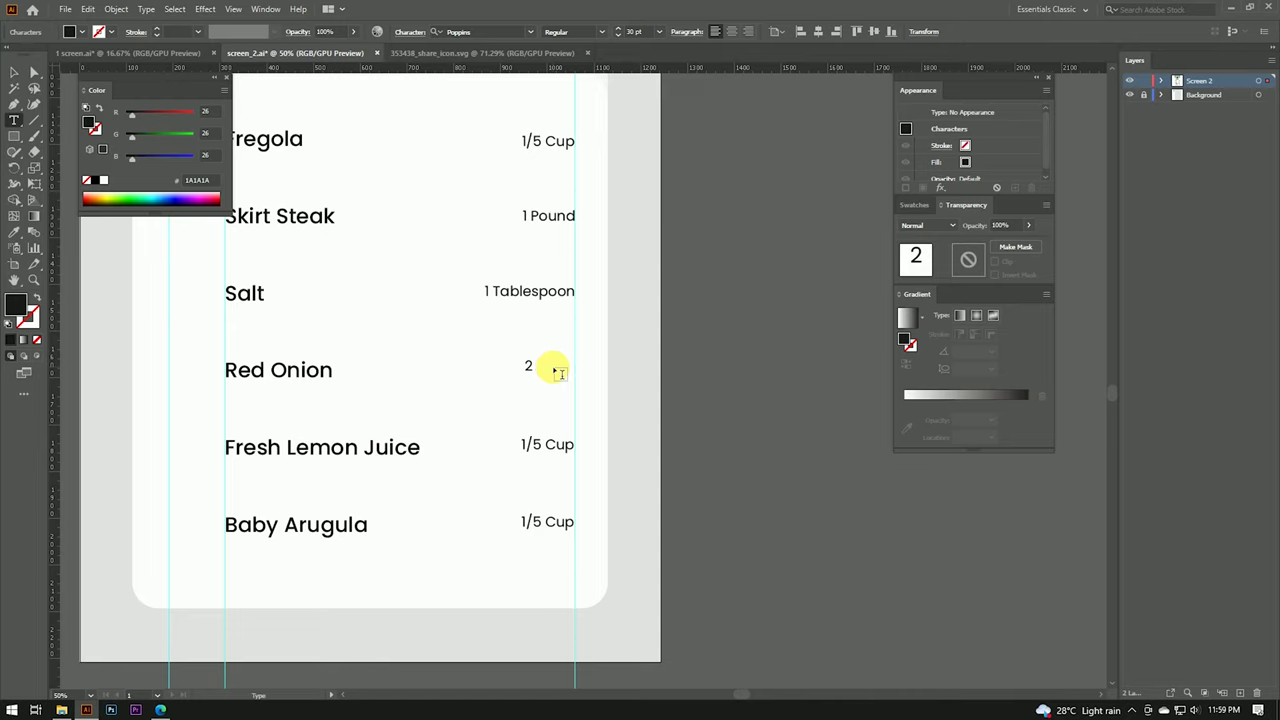
{"action": "type", "text": "Small"}
{"action": "key", "text": "ctrl+a"}
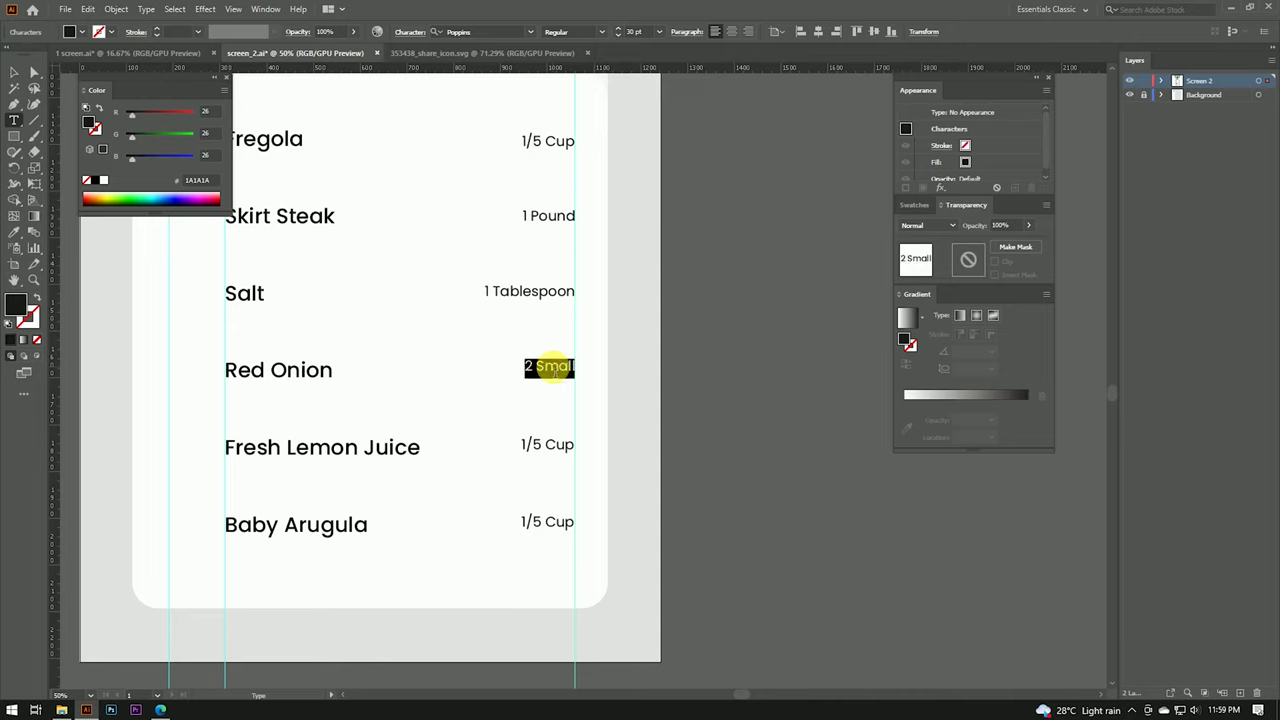
Step: Change the Fresh Lemon Juice quantity to 2 Tablespoon and move it onto the right guide
{"action": "double_click", "coordinate": [535, 447]}
{"action": "key", "text": "ctrl"}
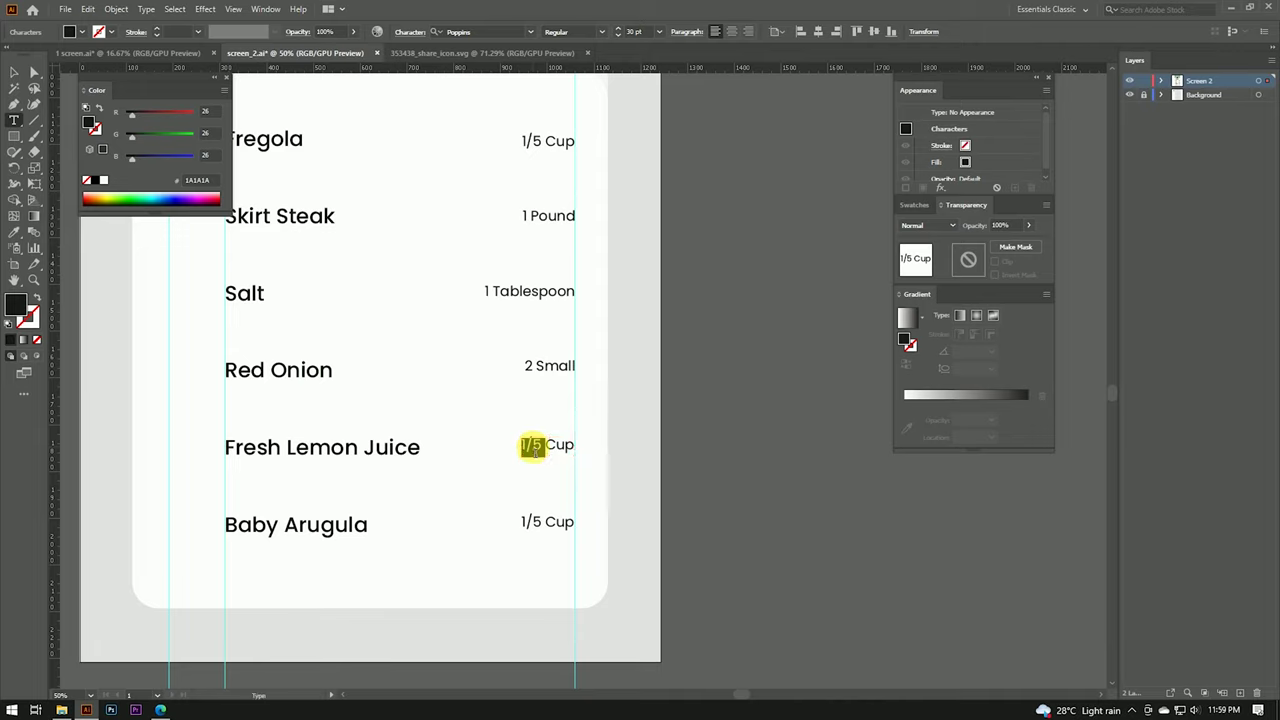
{"action": "key", "text": "ctrl+a"}
{"action": "type", "text": "2"}
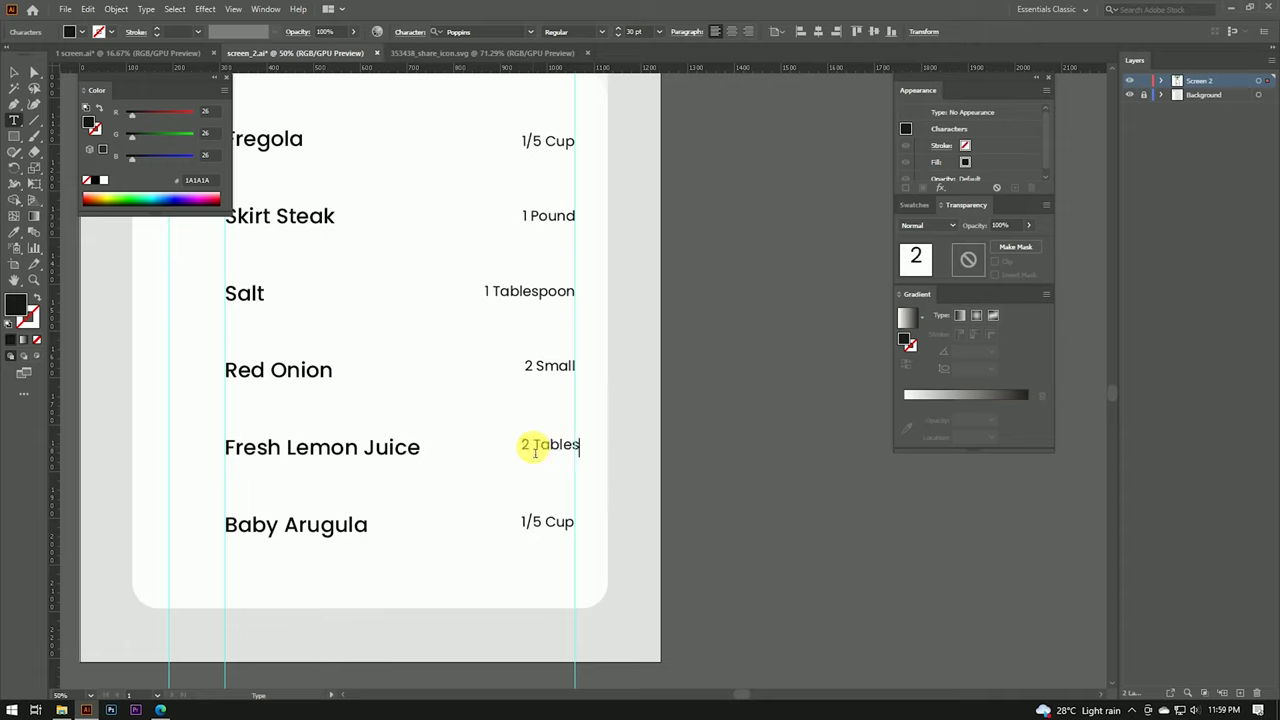
{"action": "key", "text": "BackSpace"}
{"action": "key", "text": "BackSpace"}
{"action": "type", "text": "poon"}
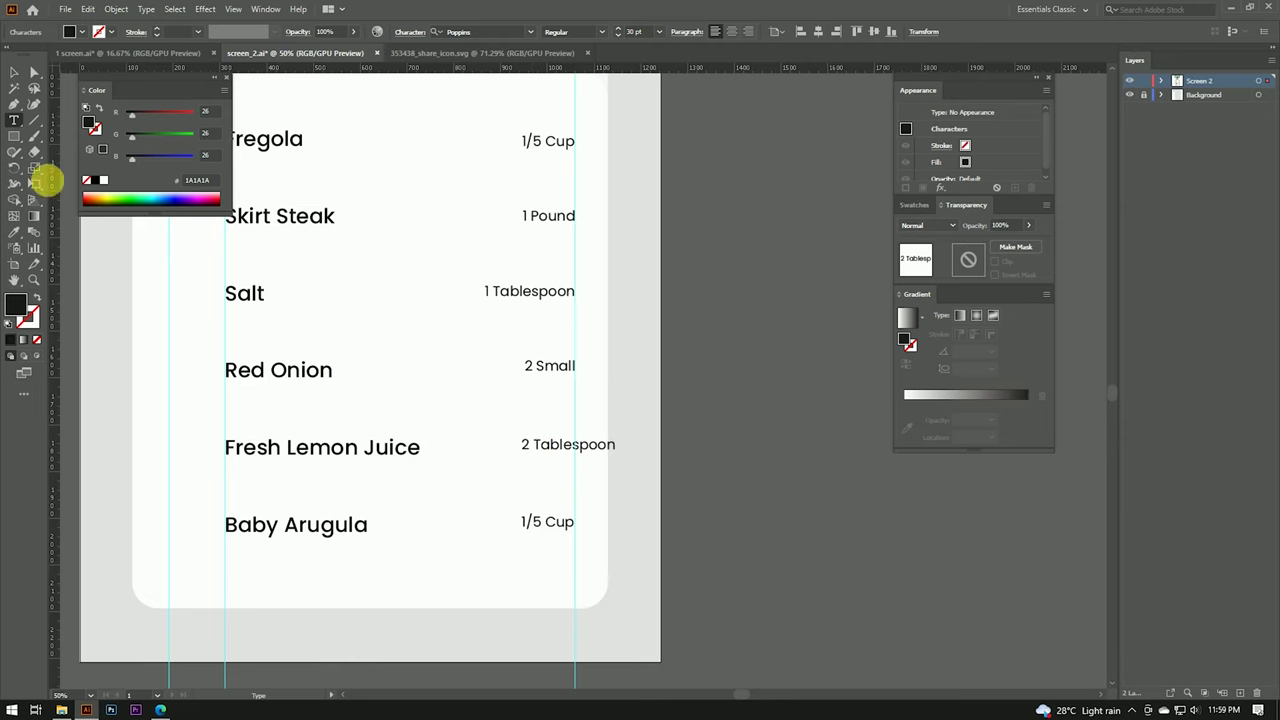
{"action": "left_click", "coordinate": [14, 72]}
{"action": "scroll", "coordinate": [600, 460], "scroll_direction": "up", "scroll_amount": 3, "text": "alt"}
{"action": "left_click_drag", "start_coordinate": [620, 420], "coordinate": [496, 420]}
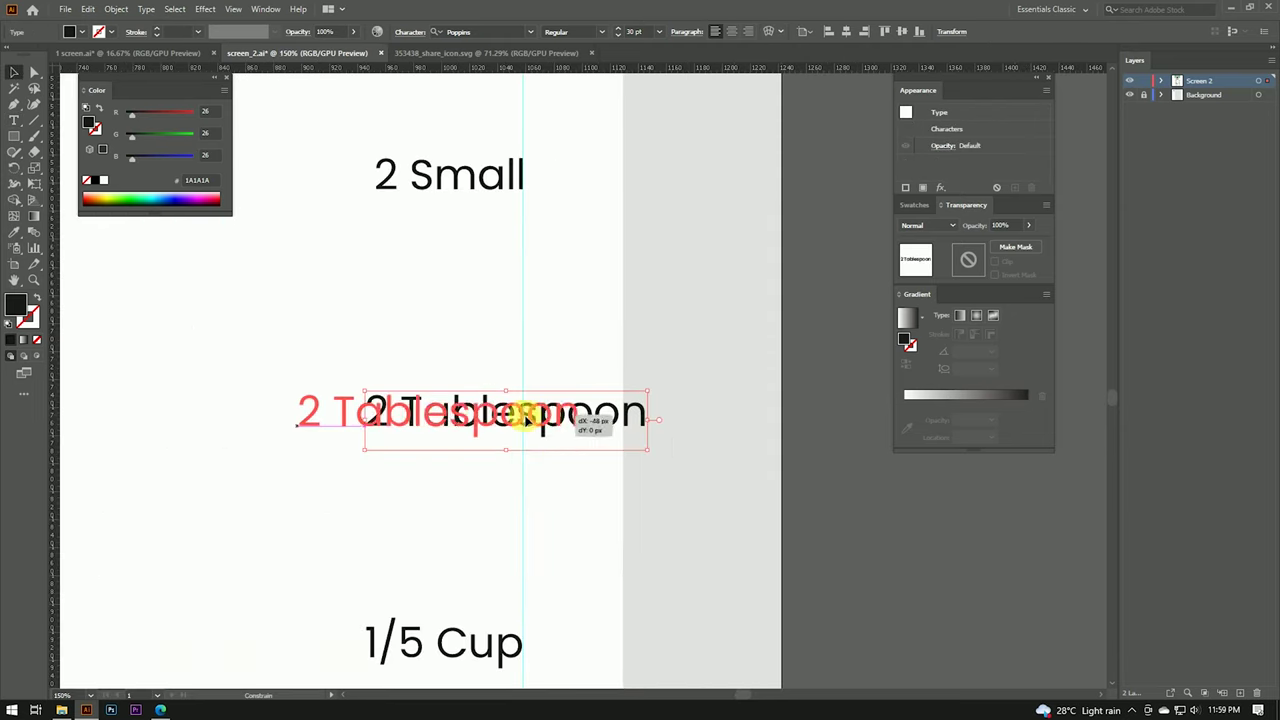
{"action": "left_click", "coordinate": [706, 323]}
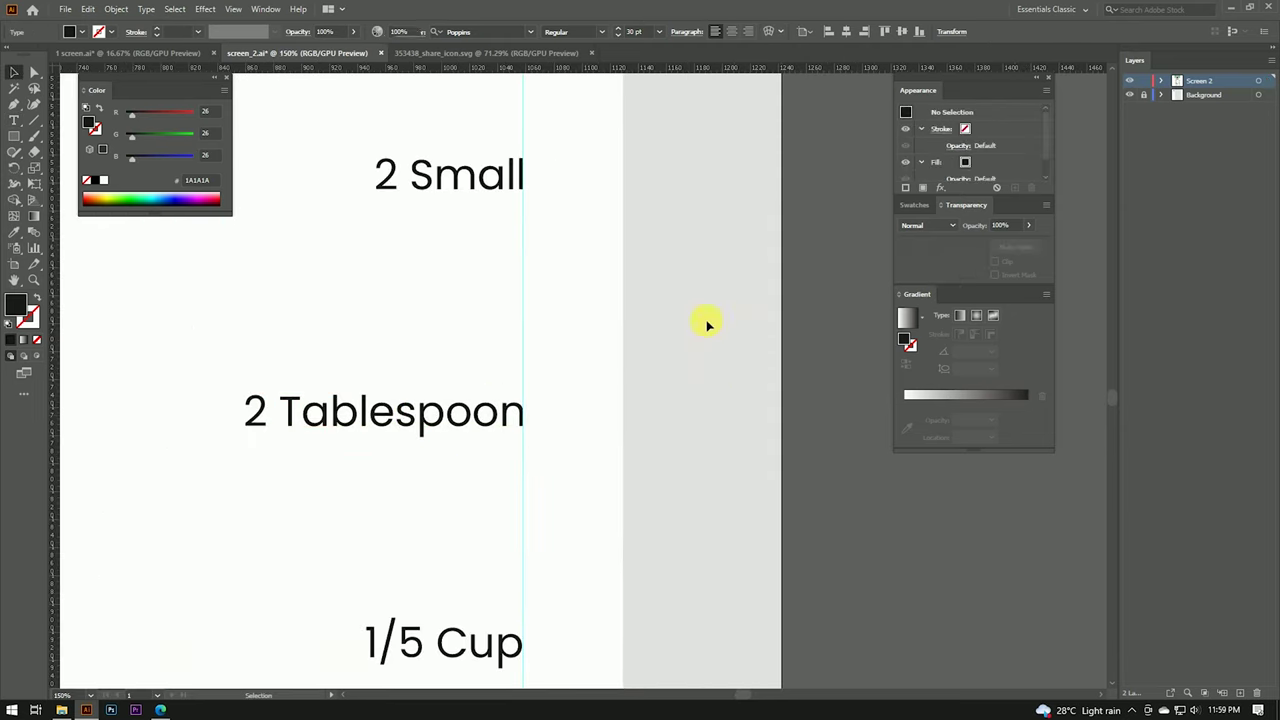
Step: Retype the Baby Arugula quantity as 5 Ounces
{"action": "scroll", "coordinate": [706, 323], "scroll_direction": "down", "scroll_amount": 1}
{"action": "scroll", "coordinate": [723, 394], "scroll_direction": "down", "scroll_amount": 2}
{"action": "left_click", "coordinate": [630, 455]}
{"action": "double_click", "coordinate": [630, 456]}
{"action": "type", "text": "5 Ounces"}
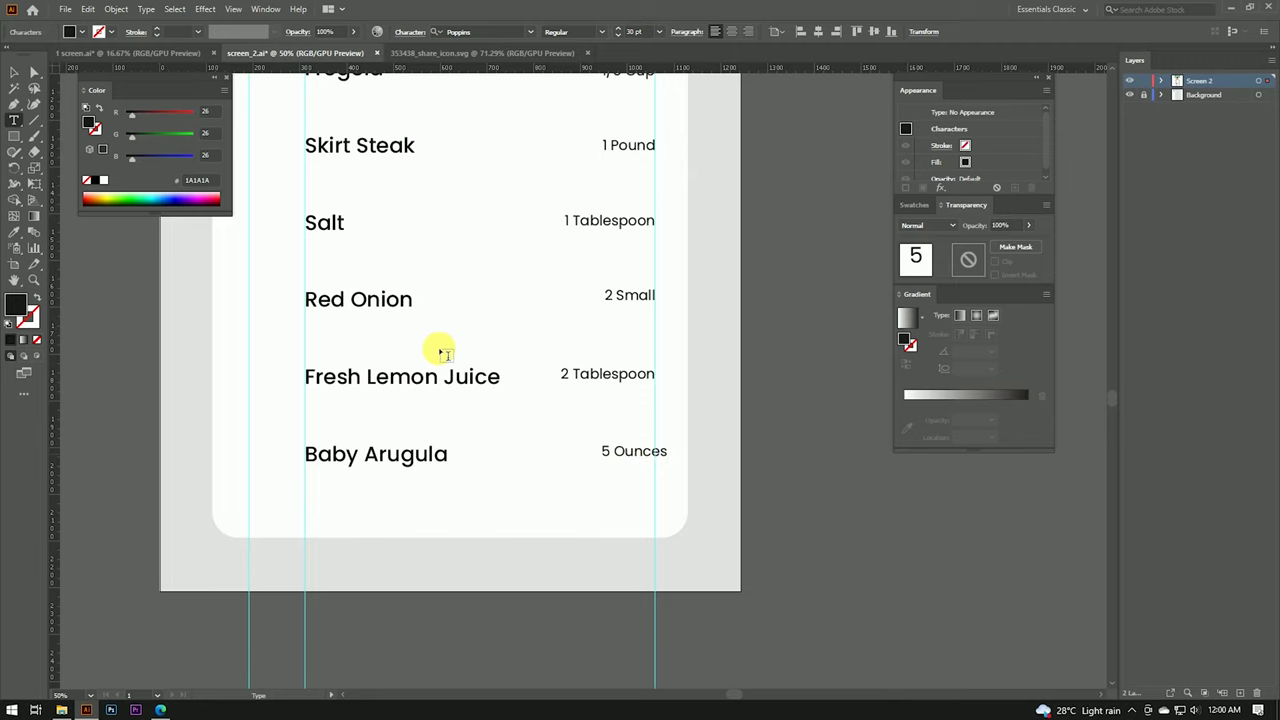
{"action": "left_click", "coordinate": [13, 72]}
Step: Snap 5 Ounces to the right guide and save the design with Ctrl+S
{"action": "scroll", "coordinate": [748, 473], "scroll_direction": "up", "scroll_amount": 3}
{"action": "mouse_move", "coordinate": [457, 414]}
{"action": "left_mouse_down"}
{"action": "mouse_move", "coordinate": [424, 418]}
{"action": "mouse_move", "coordinate": [562, 405]}
{"action": "mouse_move", "coordinate": [603, 420]}
{"action": "left_mouse_up"}
{"action": "scroll", "coordinate": [430, 410], "scroll_direction": "up", "scroll_amount": 8}
{"action": "scroll", "coordinate": [603, 420], "scroll_direction": "down", "scroll_amount": 10}
{"action": "left_click", "coordinate": [929, 529]}
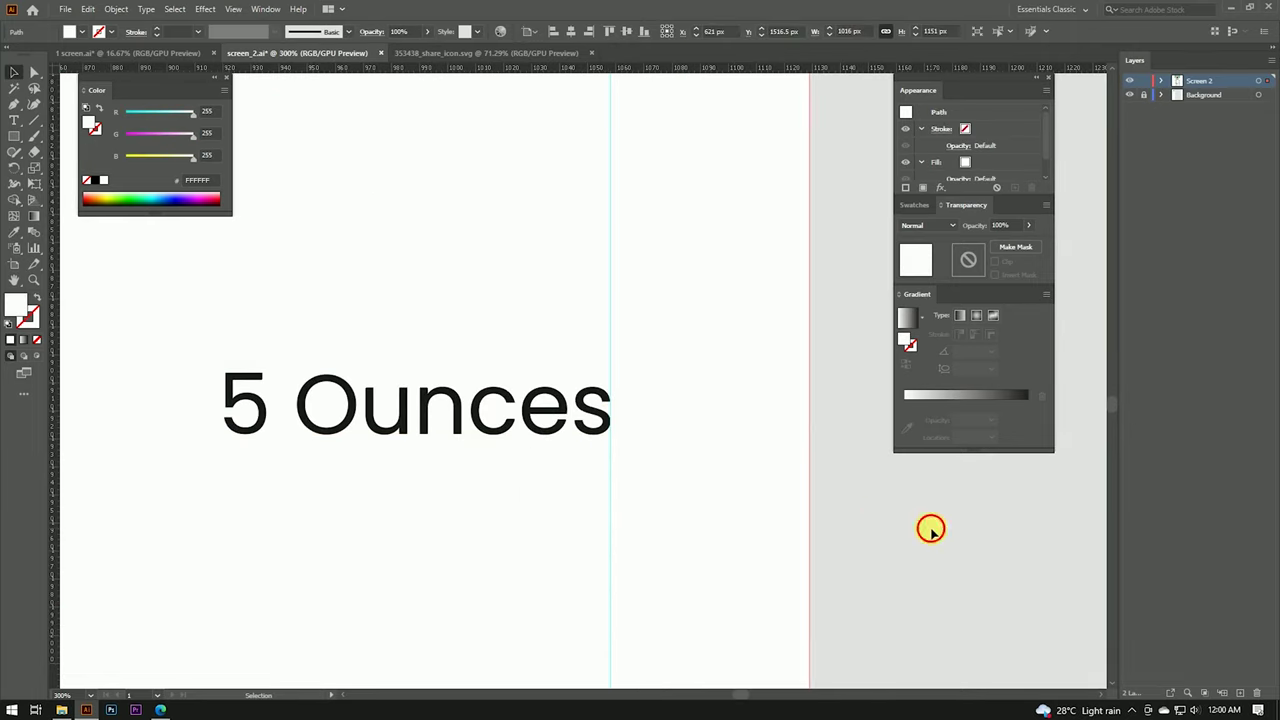
{"action": "scroll", "coordinate": [907, 509], "scroll_direction": "down", "scroll_amount": 10}
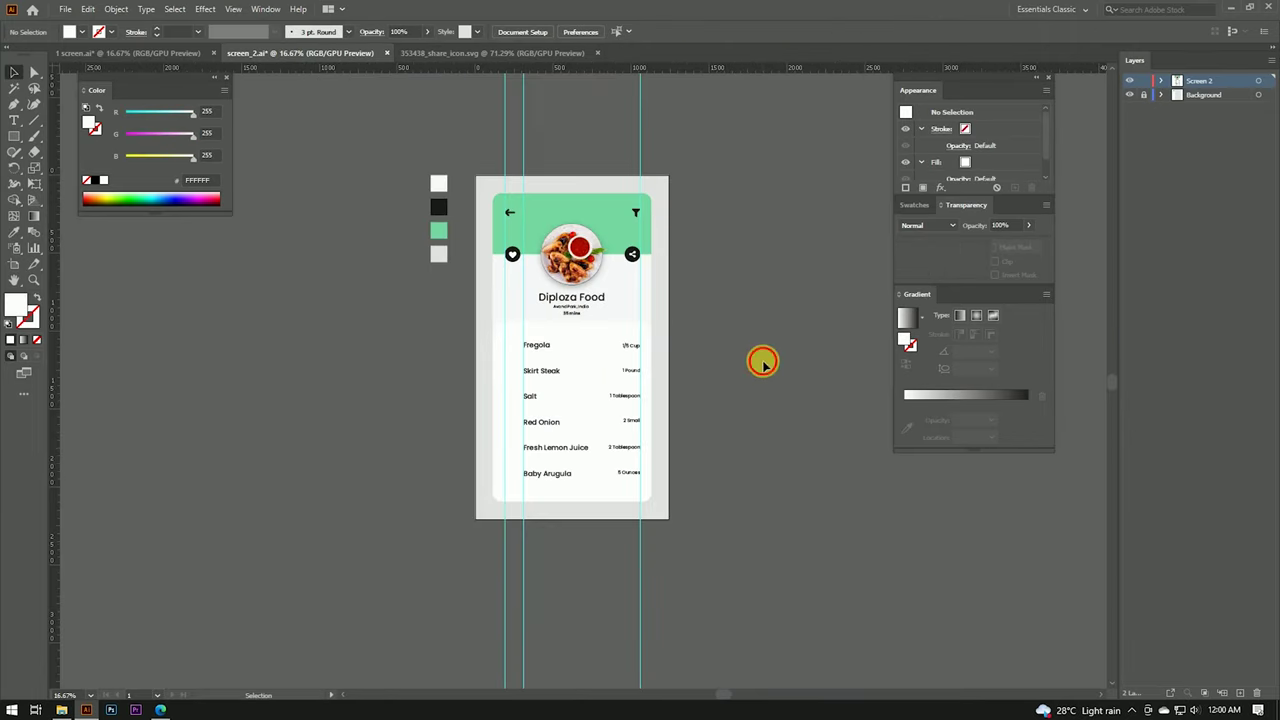
{"action": "key", "text": "ctrl+s"}
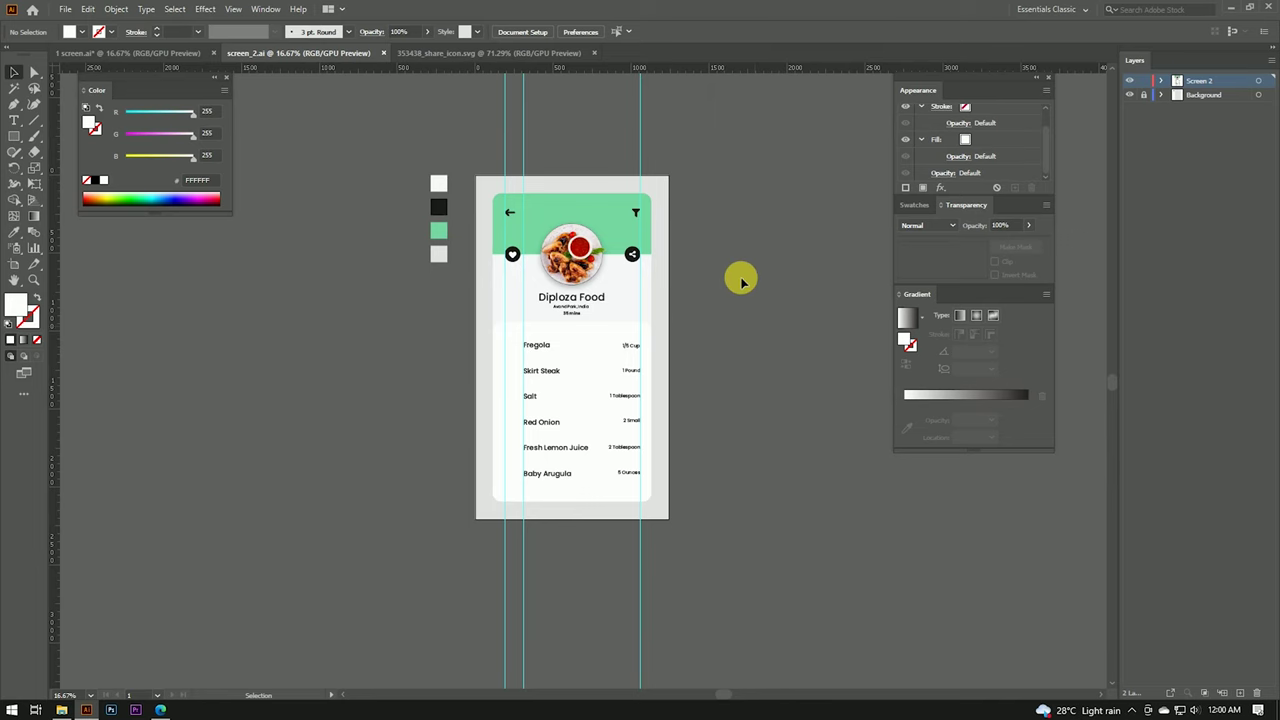
Step: Delete the three vertical guides
{"action": "scroll", "coordinate": [741, 282], "scroll_direction": "up", "scroll_amount": 3}
{"action": "scroll", "coordinate": [574, 313], "scroll_direction": "down", "scroll_amount": 1}
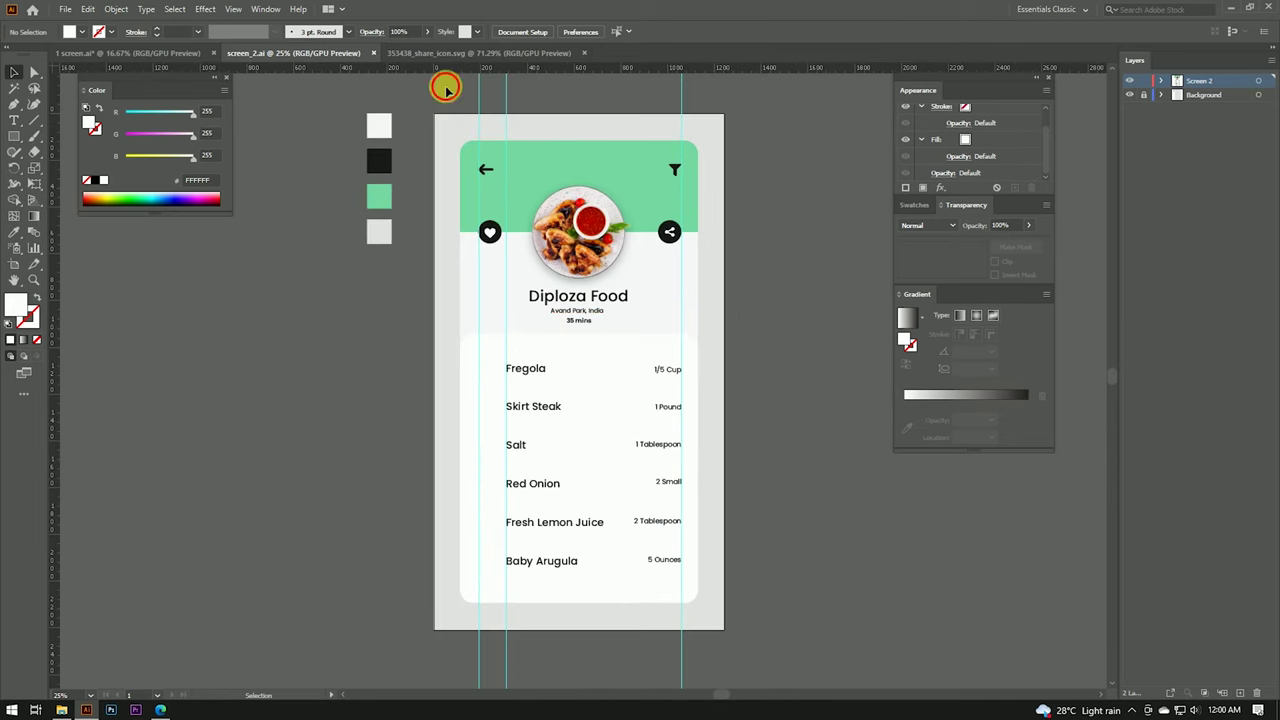
{"action": "left_click_drag", "start_coordinate": [445, 88], "coordinate": [782, 117]}
{"action": "key", "text": "Delete"}
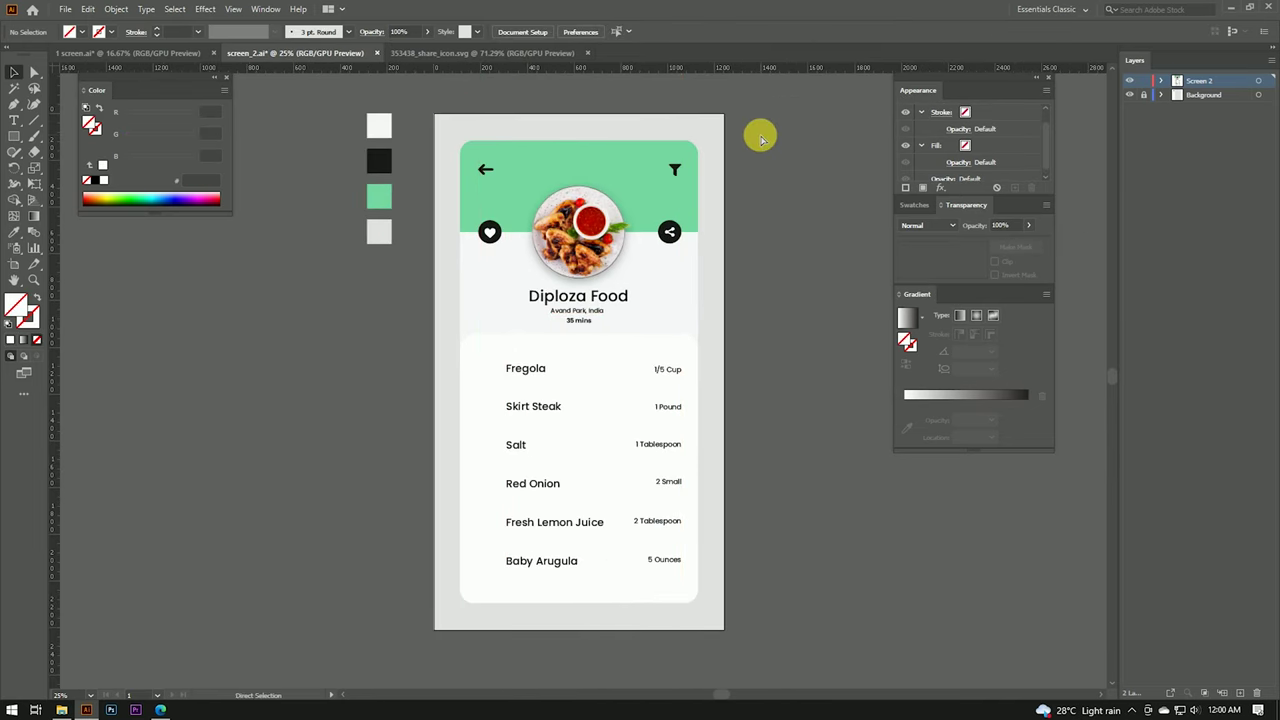